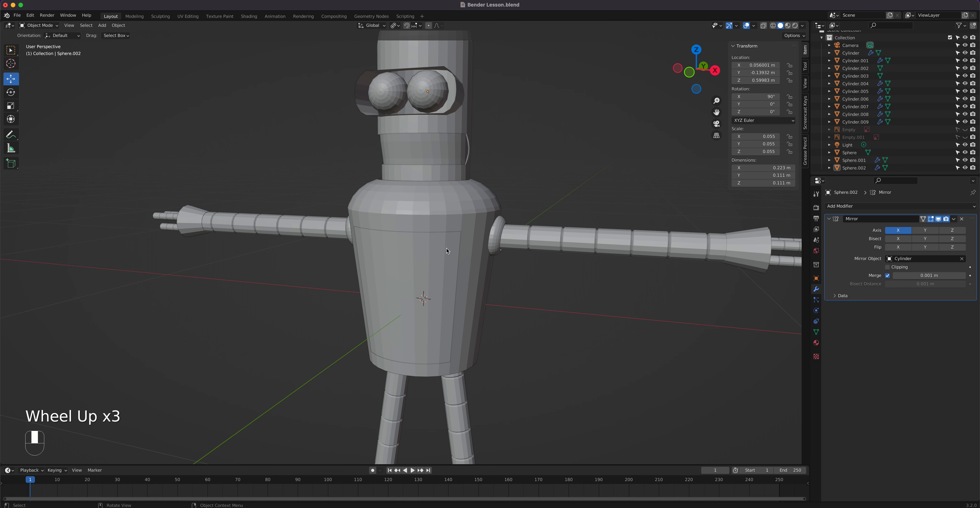
Isolate the torso to inspect its open shell, and return to the full model.
{"action": "left_click", "coordinate": [427, 235]}
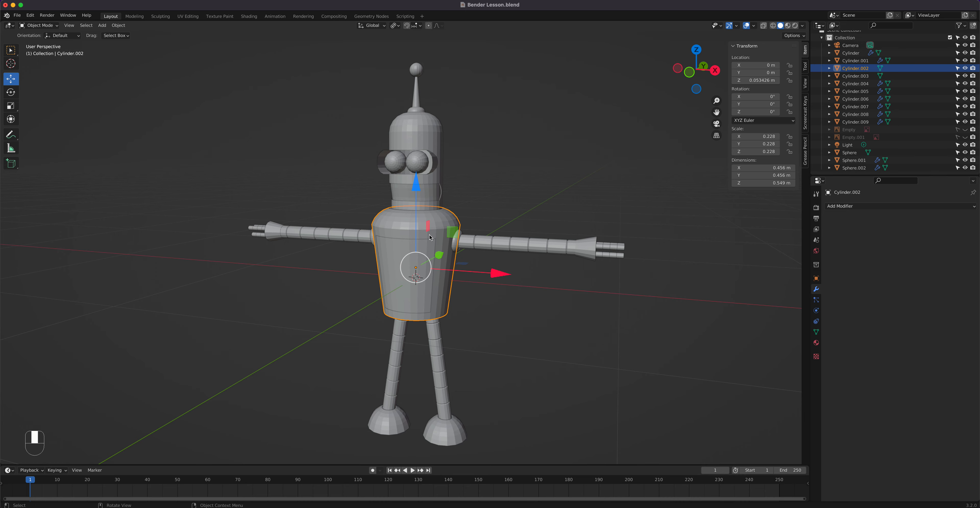
{"action": "key", "text": "slash"}
{"action": "middle_click_drag", "start_coordinate": [404, 319], "coordinate": [458, 323]}
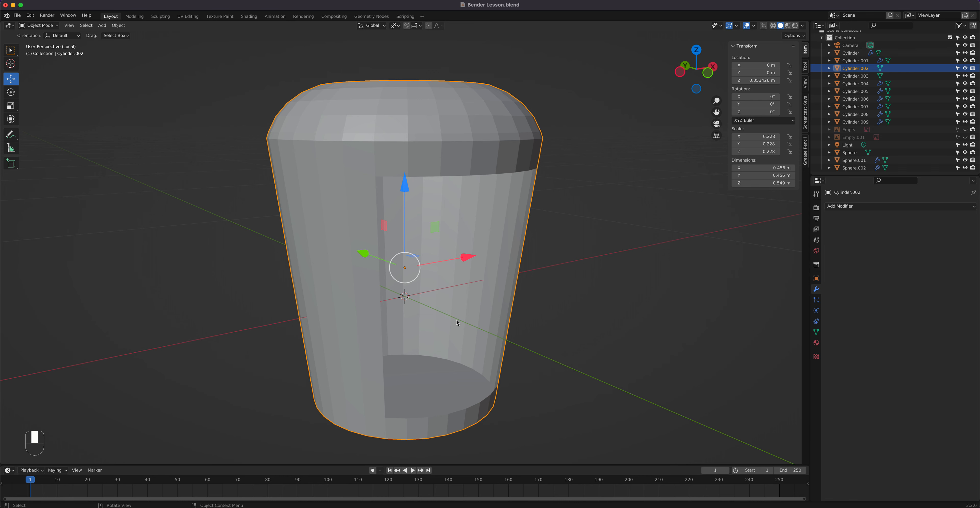
{"action": "key", "text": "slash"}
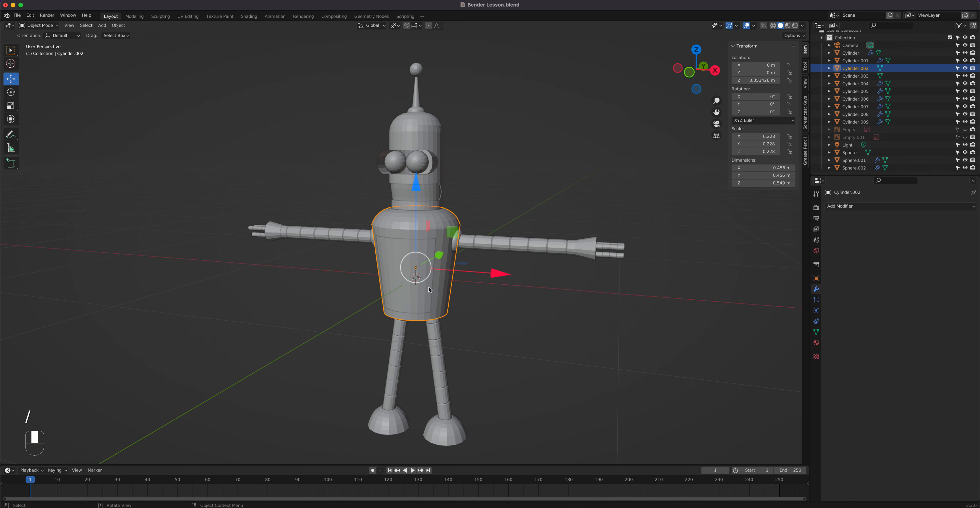
Isolate the head and examine its thin walls, visor and mouth opening from several sides.
{"action": "middle_click_drag", "start_coordinate": [424, 293], "coordinate": [450, 376]}
{"action": "scroll", "coordinate": [449, 273], "scroll_direction": "up", "scroll_amount": 3}
{"action": "left_click", "coordinate": [412, 160]}
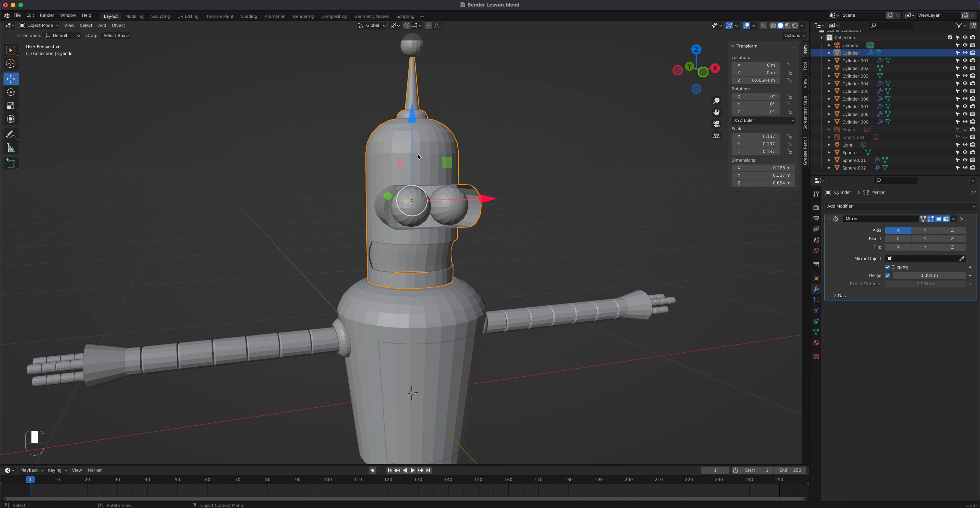
{"action": "key", "text": "slash"}
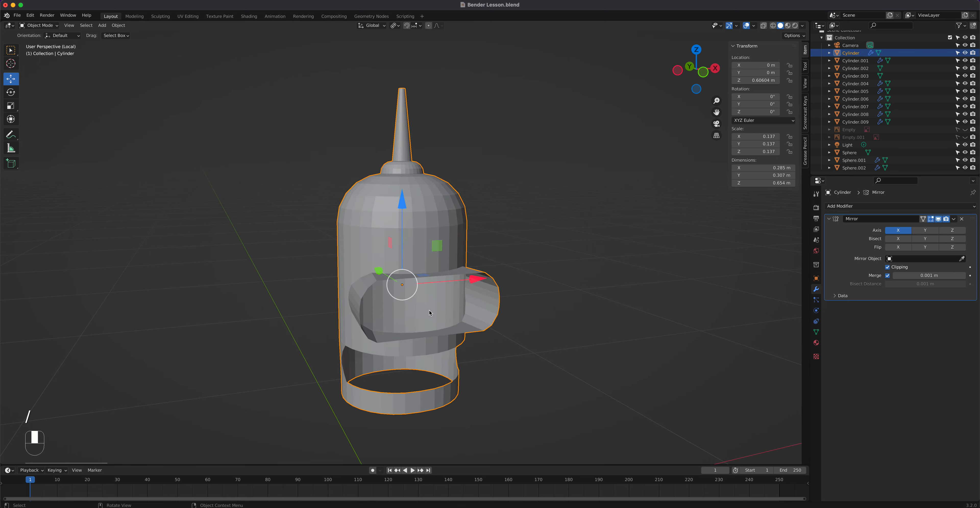
{"action": "middle_click_drag", "start_coordinate": [430, 310], "coordinate": [459, 269], "text": "shift"}
{"action": "scroll", "coordinate": [460, 269], "scroll_direction": "up", "scroll_amount": 2}
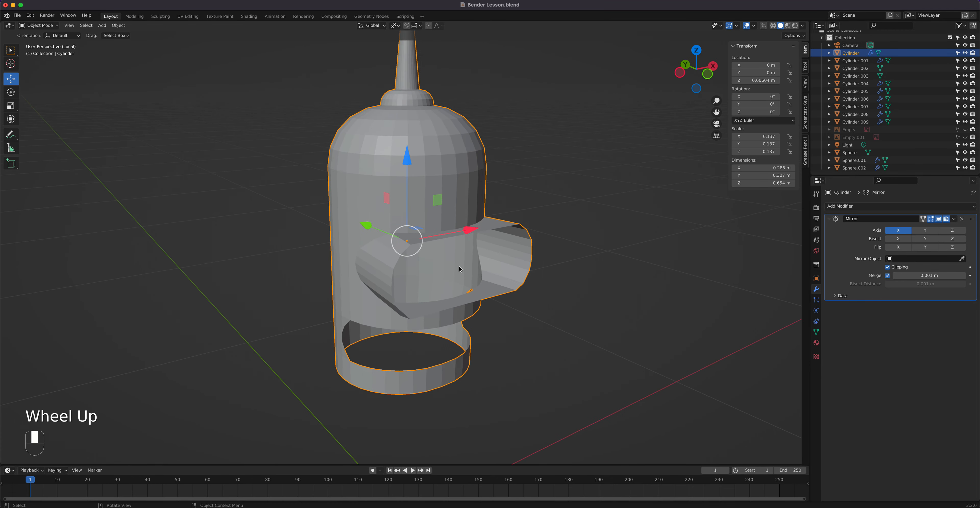
{"action": "scroll", "coordinate": [460, 269], "scroll_direction": "down", "scroll_amount": 2}
{"action": "middle_click_drag", "start_coordinate": [450, 237], "coordinate": [385, 139], "text": "shift"}
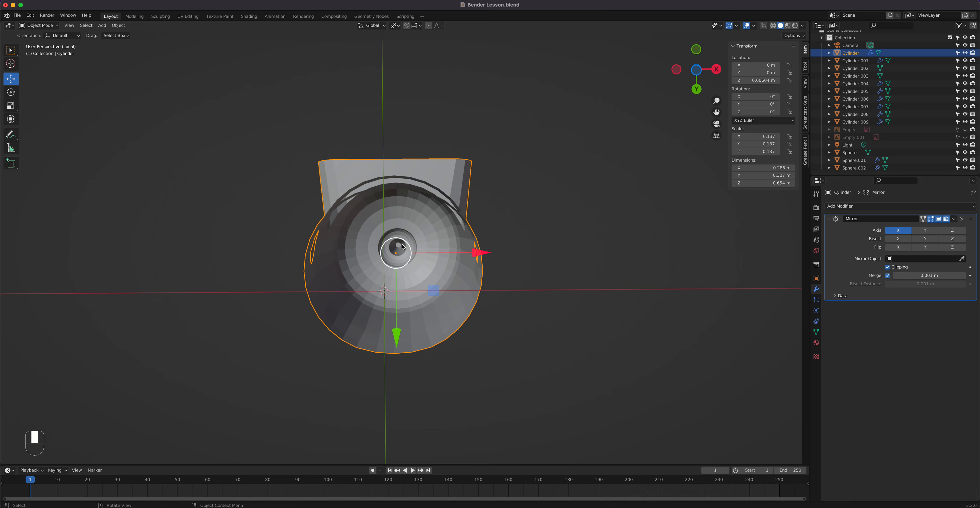
{"action": "middle_click_drag", "start_coordinate": [406, 248], "coordinate": [405, 206]}
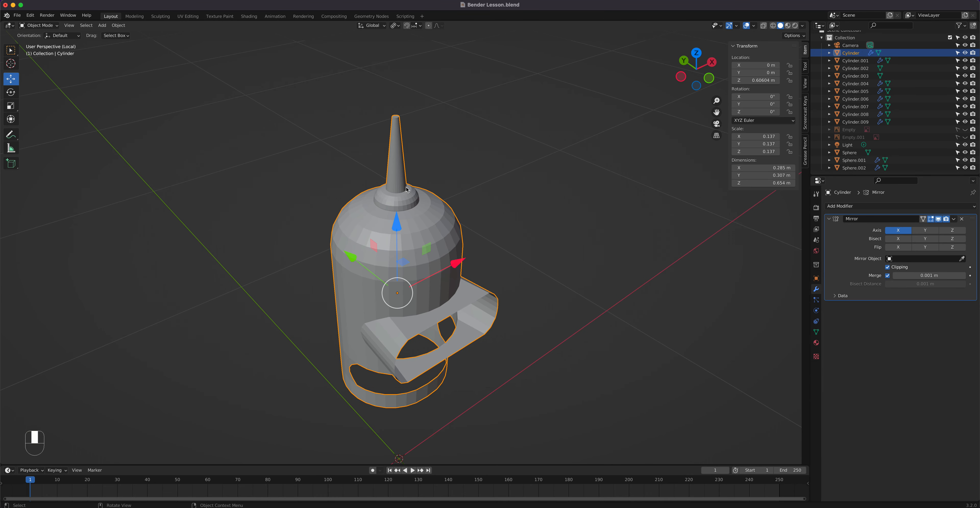
{"action": "key", "text": "shift"}
{"action": "middle_click_drag", "start_coordinate": [429, 330], "coordinate": [396, 305]}
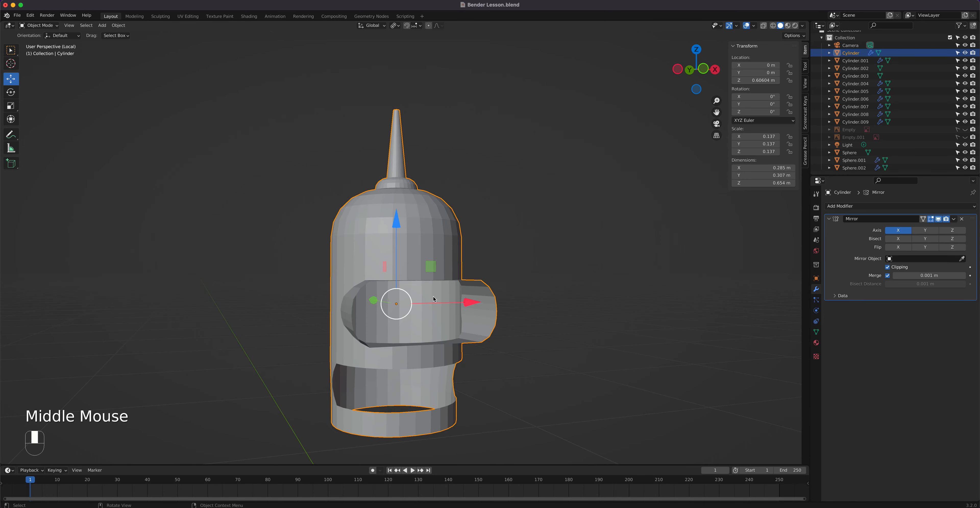
Add a Solidify modifier to the head and enable Even Thickness.
{"action": "left_click", "coordinate": [858, 207]}
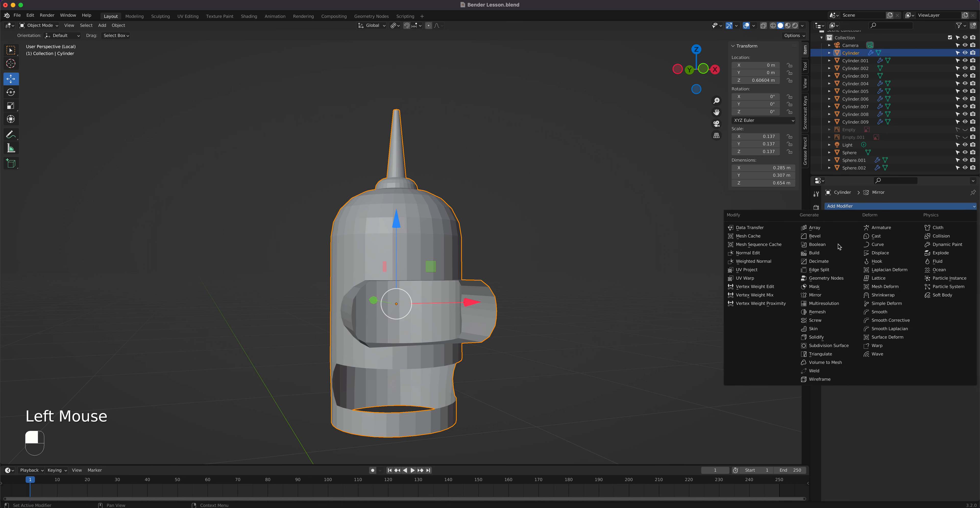
{"action": "left_click", "coordinate": [826, 336]}
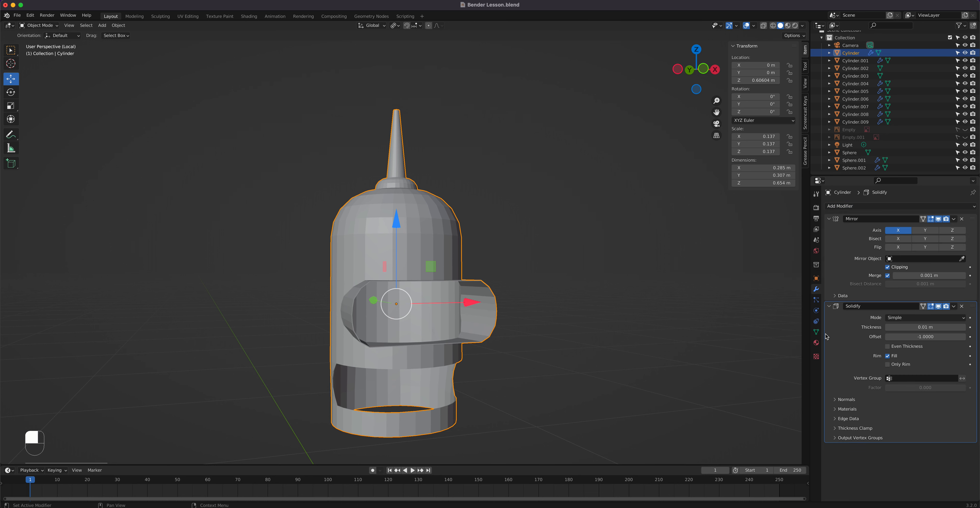
{"action": "scroll", "coordinate": [601, 339], "scroll_direction": "up", "scroll_amount": 4}
{"action": "middle_click_drag", "start_coordinate": [502, 361], "coordinate": [503, 202], "text": "shift"}
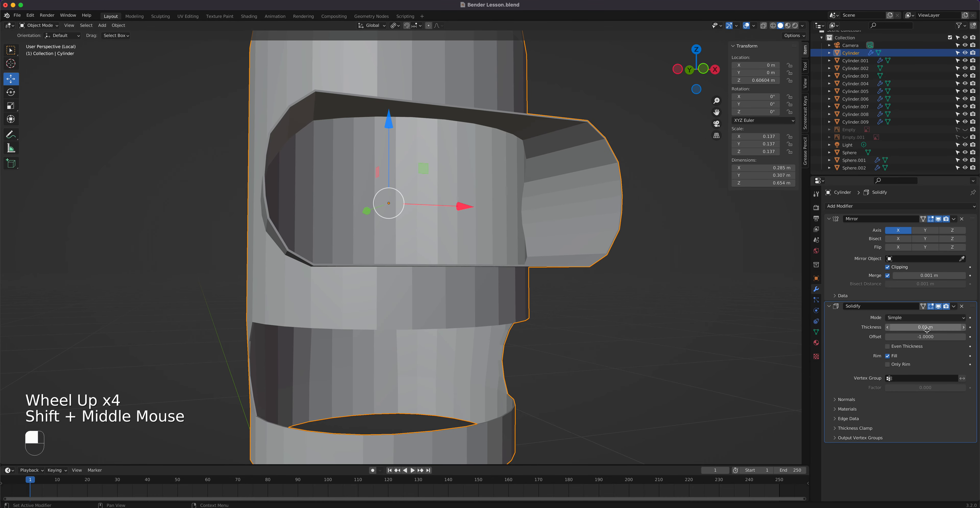
{"action": "left_click", "coordinate": [890, 347]}
Set the head's Solidify thickness to 0.08 m, checking the rims and the antenna.
{"action": "middle_click_drag", "start_coordinate": [604, 391], "coordinate": [436, 328]}
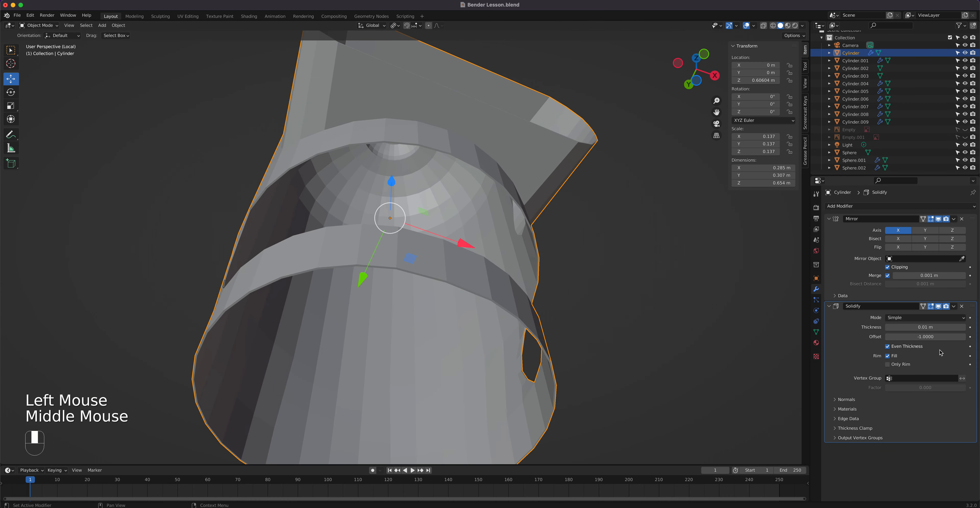
{"action": "left_click_drag", "start_coordinate": [924, 327], "coordinate": [948, 327]}
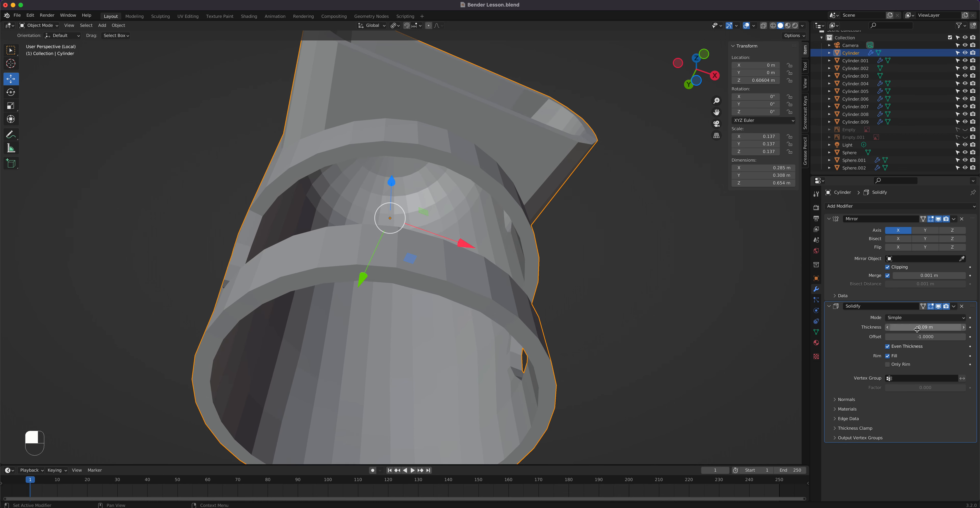
{"action": "left_click", "coordinate": [889, 327]}
{"action": "middle_click_drag", "start_coordinate": [418, 247], "coordinate": [399, 389]}
{"action": "scroll", "coordinate": [392, 306], "scroll_direction": "down", "scroll_amount": 2}
{"action": "scroll", "coordinate": [429, 206], "scroll_direction": "up", "scroll_amount": 1}
{"action": "middle_click_drag", "start_coordinate": [429, 206], "coordinate": [435, 295], "text": "shift"}
{"action": "mouse_move", "coordinate": [911, 328]}
{"action": "left_mouse_down"}
{"action": "mouse_move", "coordinate": [928, 327]}
{"action": "mouse_move", "coordinate": [906, 327]}
{"action": "mouse_move", "coordinate": [918, 328]}
{"action": "left_mouse_up"}
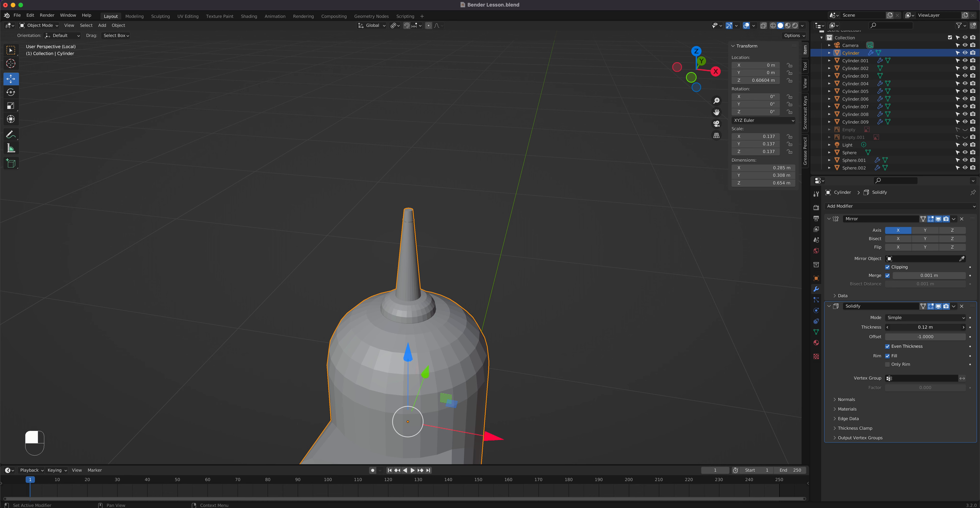
{"action": "left_click", "coordinate": [888, 327]}
{"action": "left_click", "coordinate": [888, 327]}
{"action": "left_click", "coordinate": [888, 328]}
{"action": "left_click", "coordinate": [889, 328]}
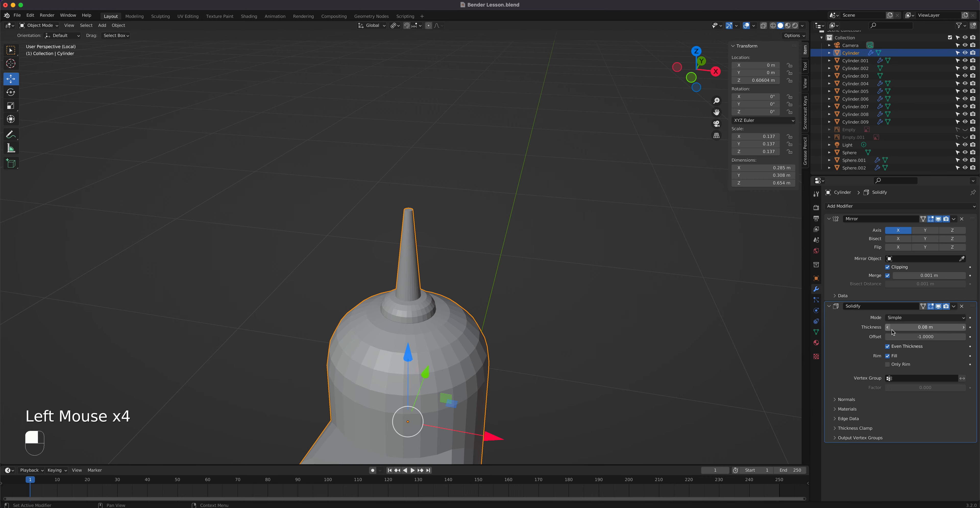
Reduce the head's Solidify thickness to 0.07 m and bring the rest of the robot back into view.
{"action": "middle_click_drag", "start_coordinate": [586, 337], "coordinate": [508, 153], "text": "shift"}
{"action": "scroll", "coordinate": [469, 272], "scroll_direction": "up", "scroll_amount": 2}
{"action": "middle_click_drag", "start_coordinate": [472, 315], "coordinate": [492, 297]}
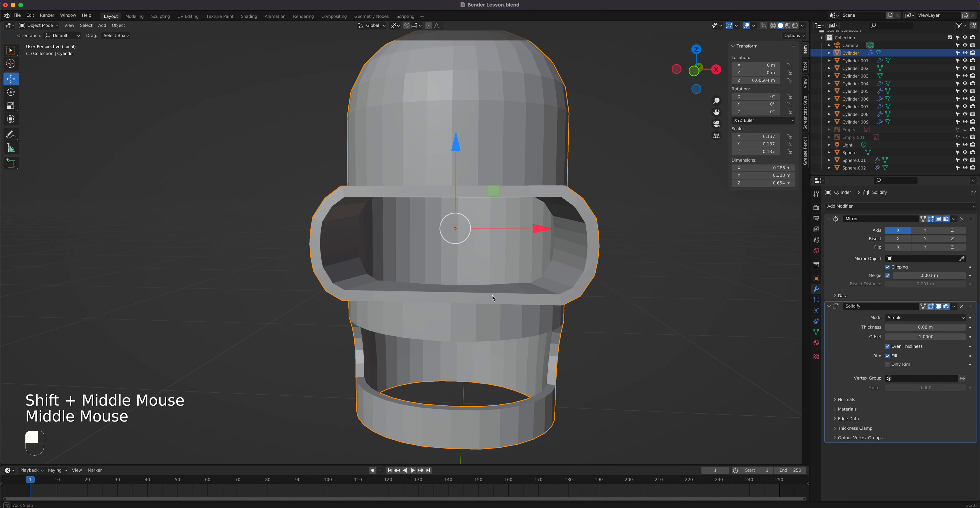
{"action": "left_click", "coordinate": [888, 326]}
{"action": "middle_click_drag", "start_coordinate": [590, 312], "coordinate": [610, 308]}
{"action": "key", "text": "KP_Divide"}
Scale the whole mouth mesh uniformly to 0.892 in edit mode so it sits inside the head opening.
{"action": "scroll", "coordinate": [429, 254], "scroll_direction": "up", "scroll_amount": 3}
{"action": "middle_click_drag", "start_coordinate": [429, 254], "coordinate": [459, 259]}
{"action": "left_click", "coordinate": [459, 266]}
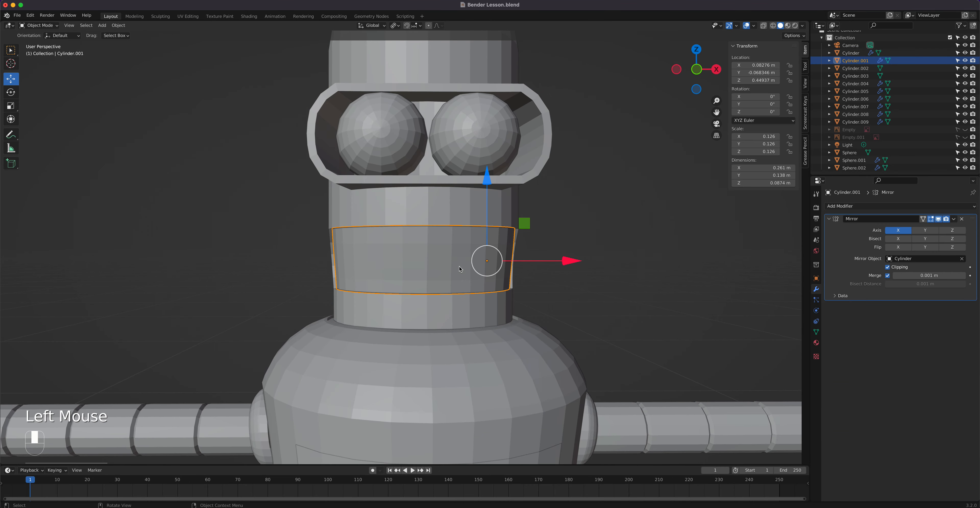
{"action": "scroll", "coordinate": [458, 267], "scroll_direction": "up", "scroll_amount": 2}
{"action": "key", "text": "KP_1"}
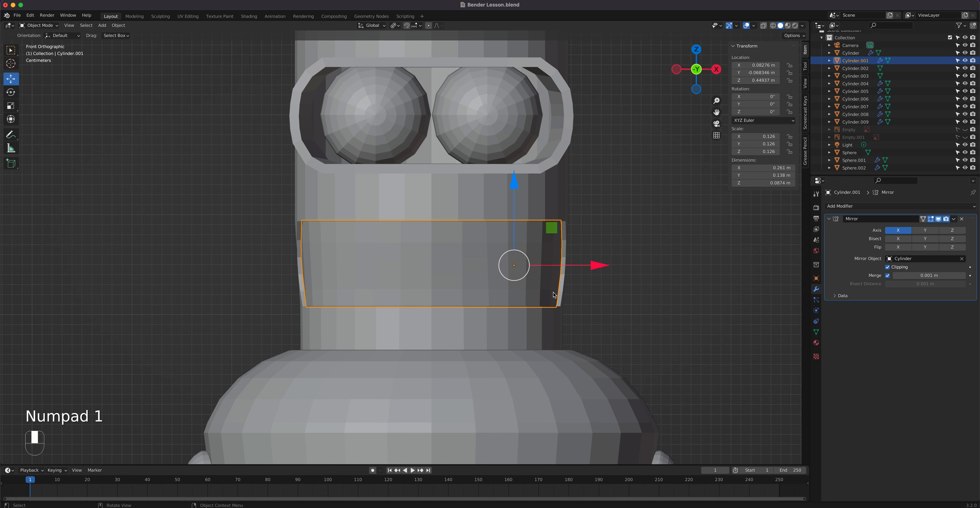
{"action": "key", "text": "Tab"}
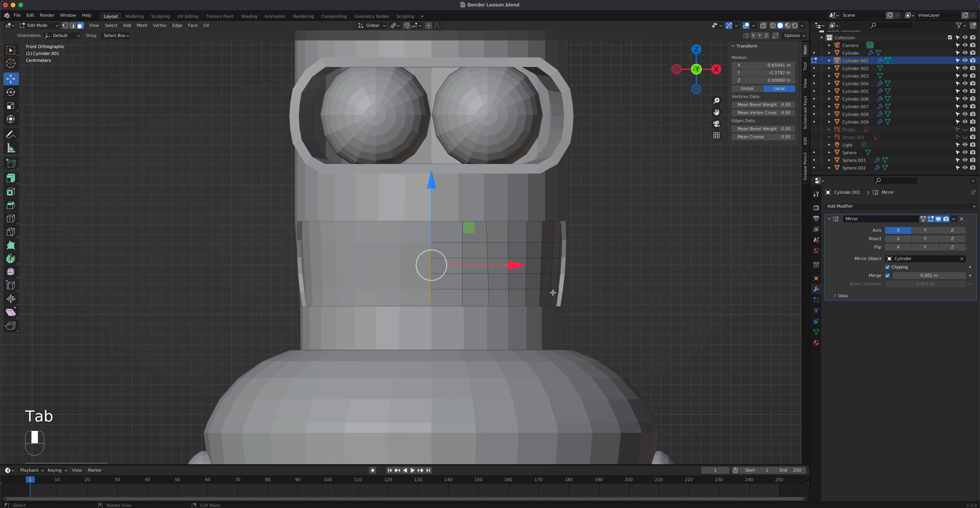
{"action": "key", "text": "a"}
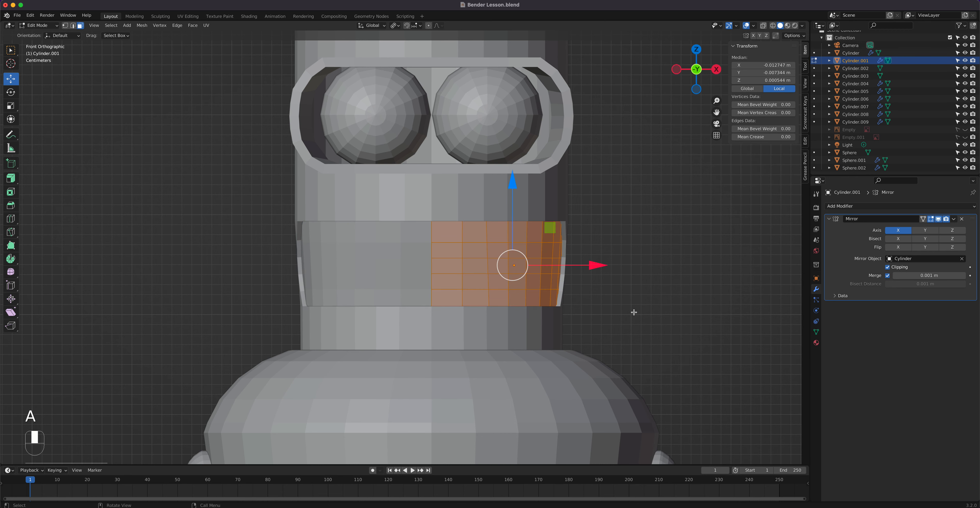
{"action": "key", "text": "s"}
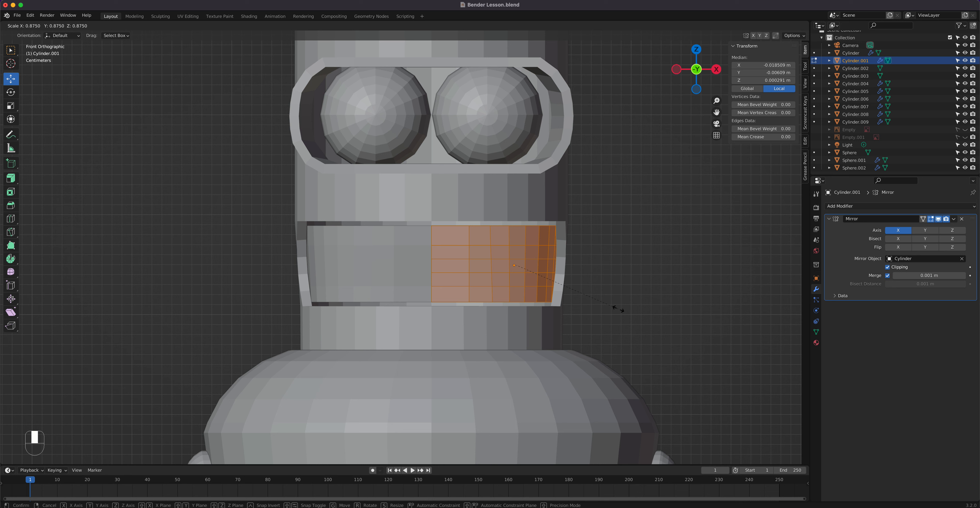
{"action": "left_click", "coordinate": [620, 309]}
Stretch the mouth mesh along Z by 1.207, check its fit from the side and finish editing it.
{"action": "key", "text": "s"}
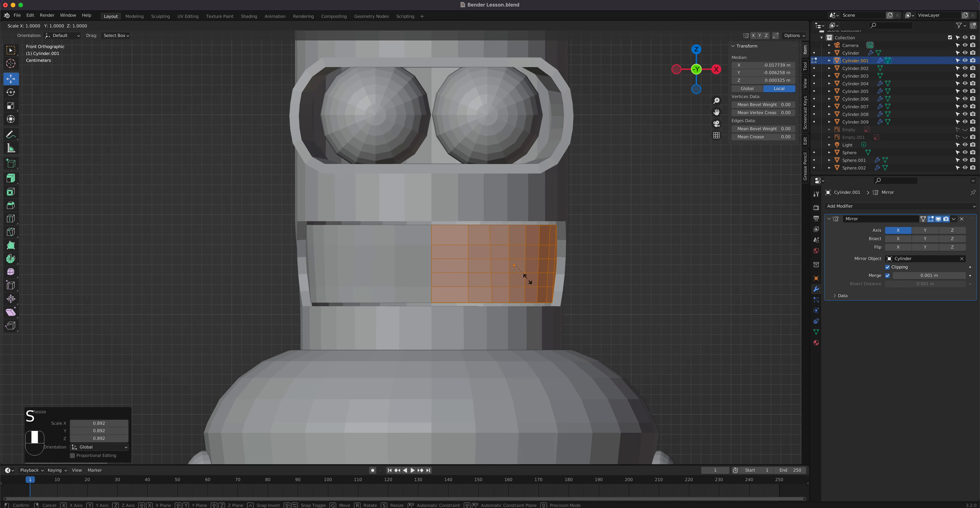
{"action": "key", "text": "z"}
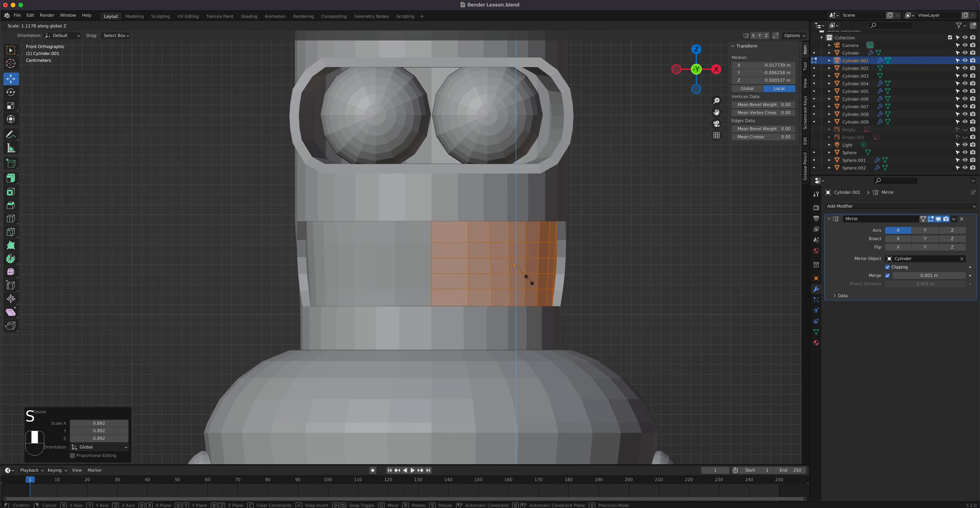
{"action": "left_click", "coordinate": [529, 283]}
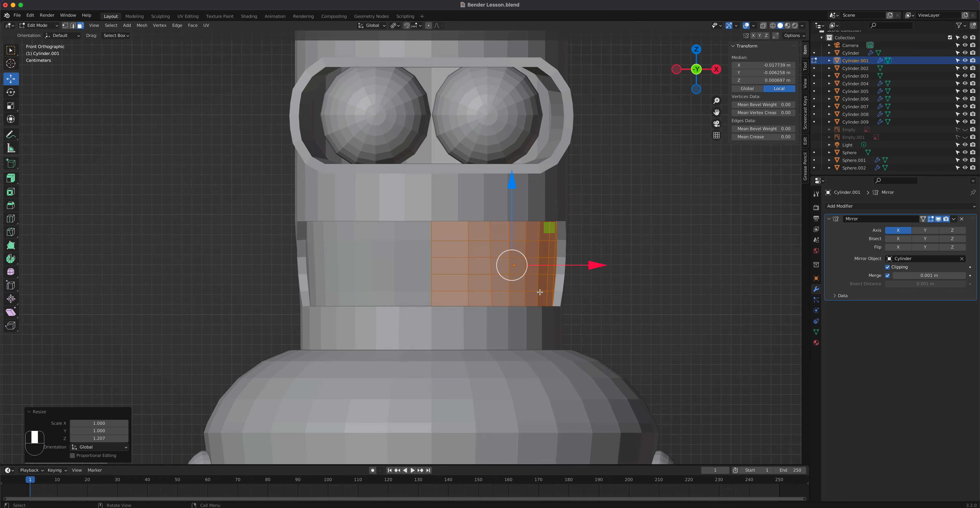
{"action": "middle_click_drag", "start_coordinate": [529, 284], "coordinate": [466, 288]}
{"action": "key", "text": "KP_3"}
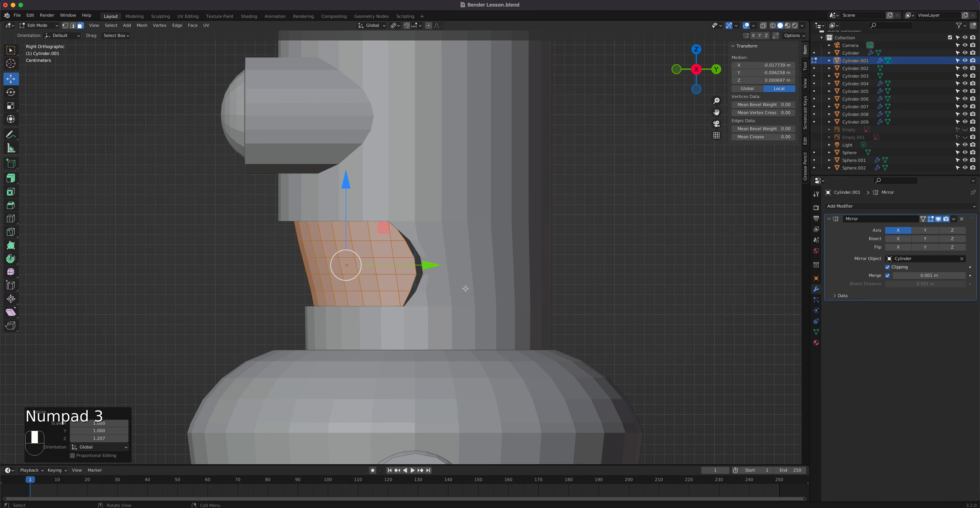
{"action": "scroll", "coordinate": [407, 275], "scroll_direction": "up", "scroll_amount": 3}
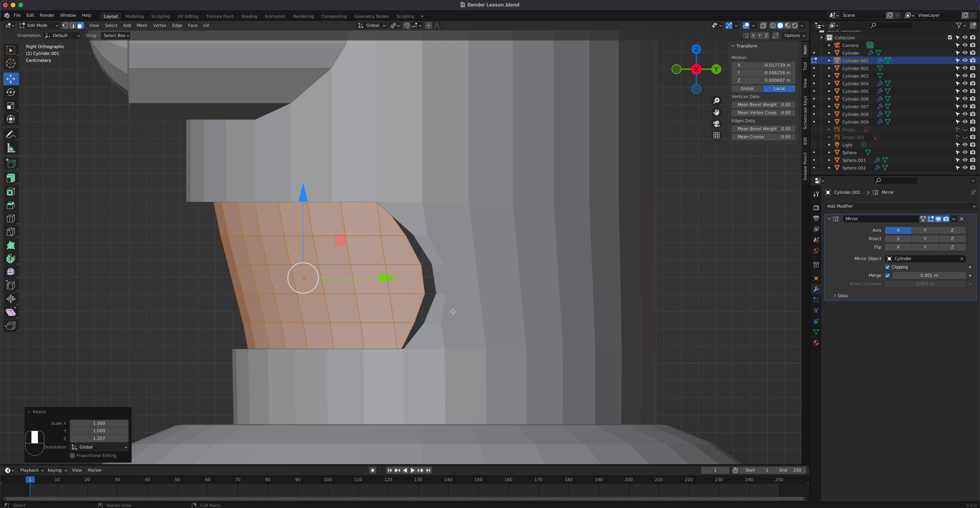
{"action": "key", "text": "Tab"}
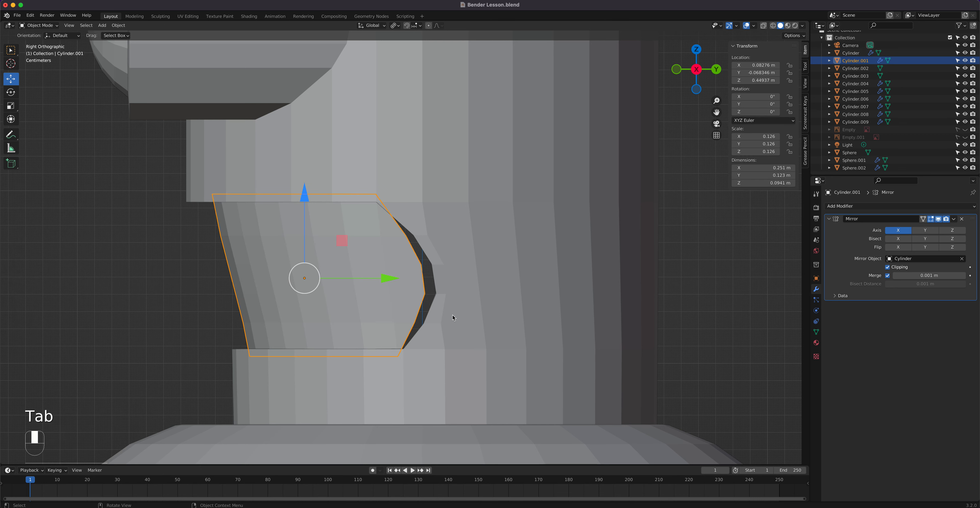
Open the head mesh for vertex editing and check the mouth opening's side edge with X-ray on and off.
{"action": "left_click", "coordinate": [452, 315]}
{"action": "key", "text": "Tab"}
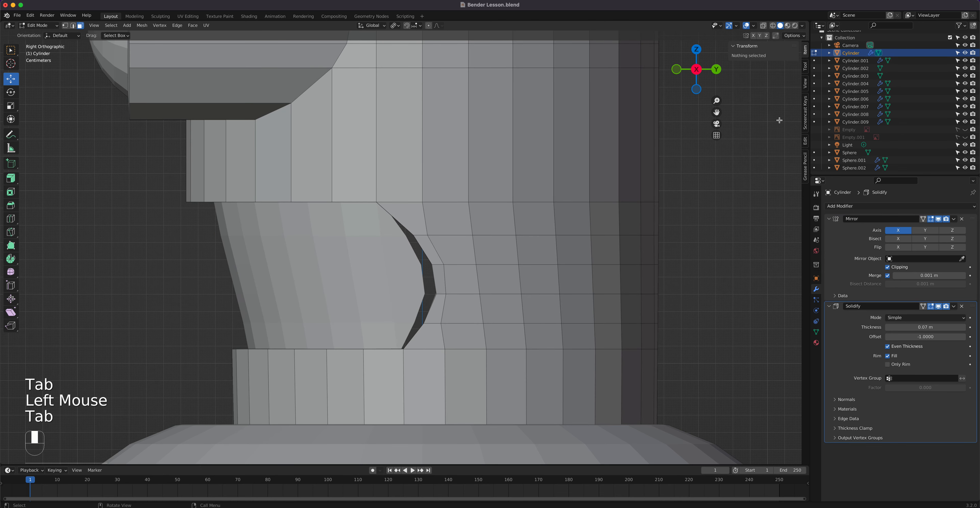
{"action": "left_click", "coordinate": [763, 25]}
{"action": "scroll", "coordinate": [446, 220], "scroll_direction": "up", "scroll_amount": 1}
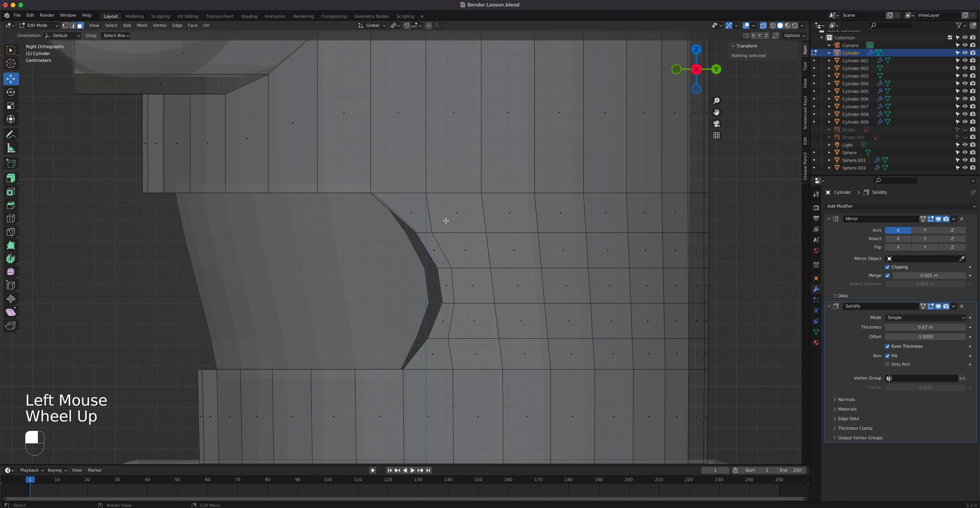
{"action": "key", "text": "1"}
{"action": "scroll", "coordinate": [441, 241], "scroll_direction": "up", "scroll_amount": 2}
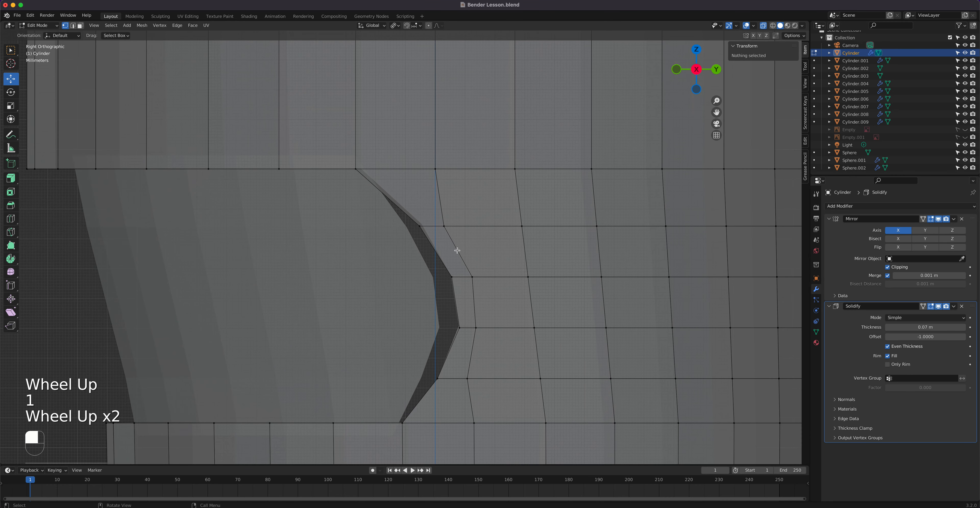
{"action": "scroll", "coordinate": [457, 253], "scroll_direction": "down", "scroll_amount": 1}
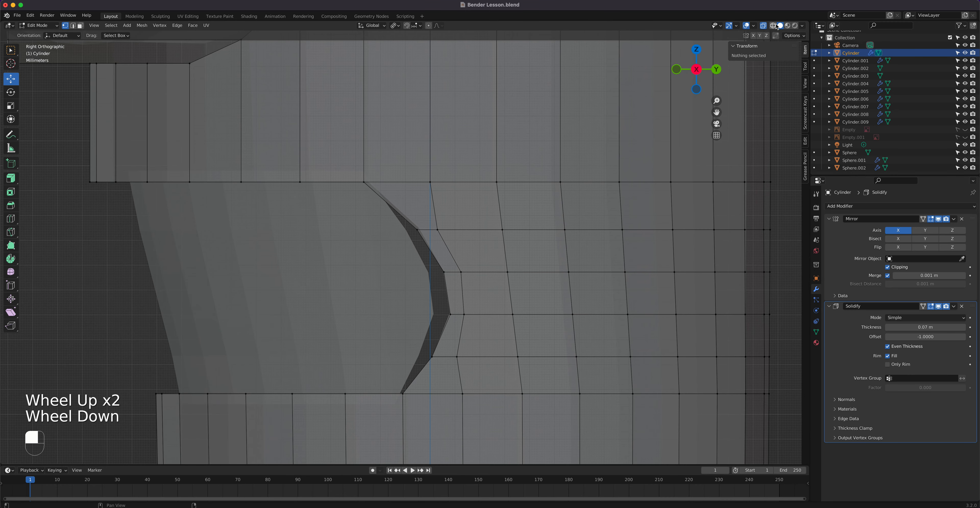
{"action": "left_click", "coordinate": [763, 25]}
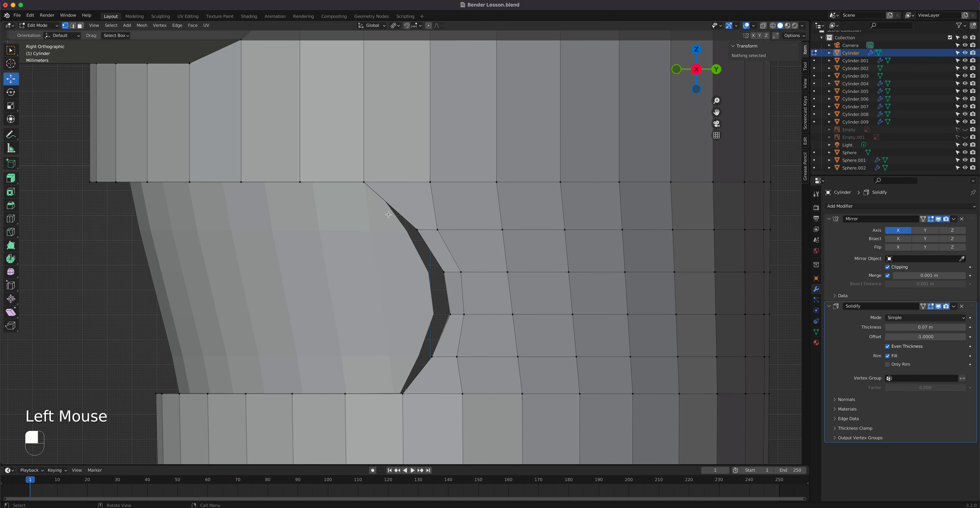
{"action": "scroll", "coordinate": [449, 339], "scroll_direction": "down", "scroll_amount": 2}
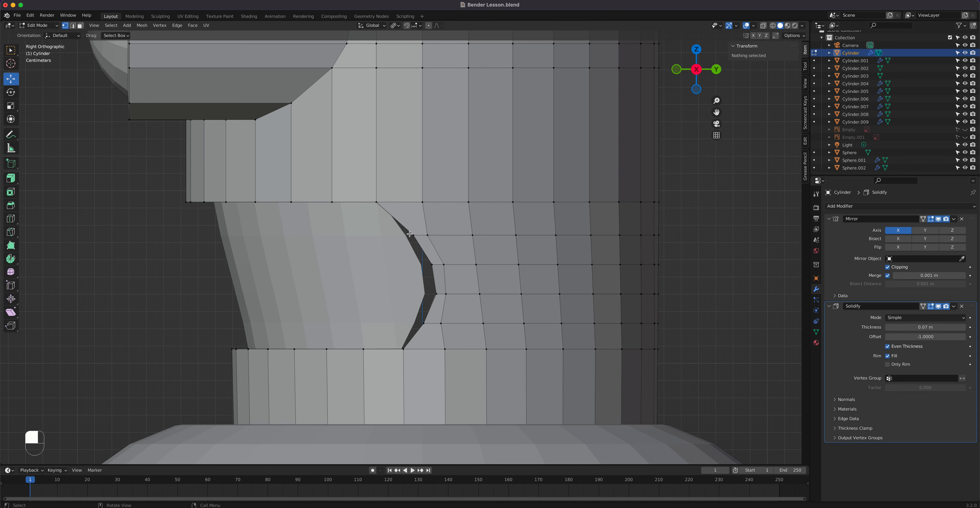
{"action": "scroll", "coordinate": [443, 297], "scroll_direction": "up", "scroll_amount": 2}
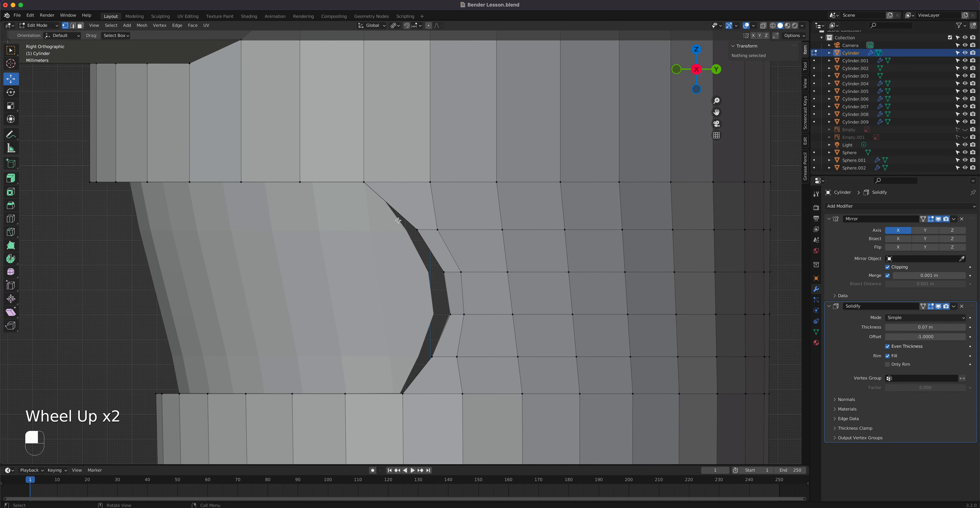
Move the four side vertices of the head's mouth opening forward along Y to close the gap against the mouth piece.
{"action": "left_click_drag", "start_coordinate": [396, 217], "coordinate": [421, 243]}
{"action": "key", "text": "g"}
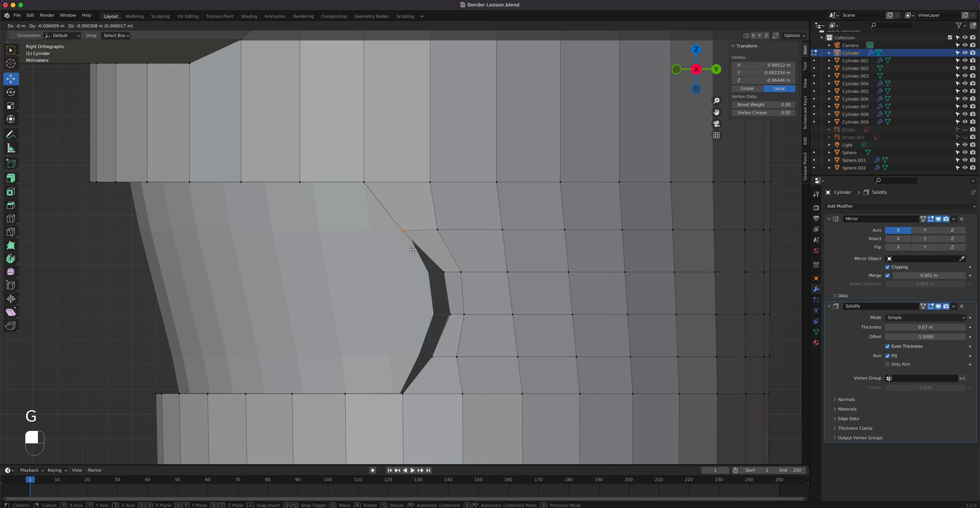
{"action": "right_click", "coordinate": [436, 248]}
{"action": "left_click_drag", "start_coordinate": [497, 227], "coordinate": [483, 227]}
{"action": "left_click_drag", "start_coordinate": [437, 266], "coordinate": [450, 289]}
{"action": "left_click_drag", "start_coordinate": [529, 272], "coordinate": [511, 274]}
{"action": "left_click", "coordinate": [451, 313]}
{"action": "left_click_drag", "start_coordinate": [534, 315], "coordinate": [511, 315]}
{"action": "left_click", "coordinate": [433, 358]}
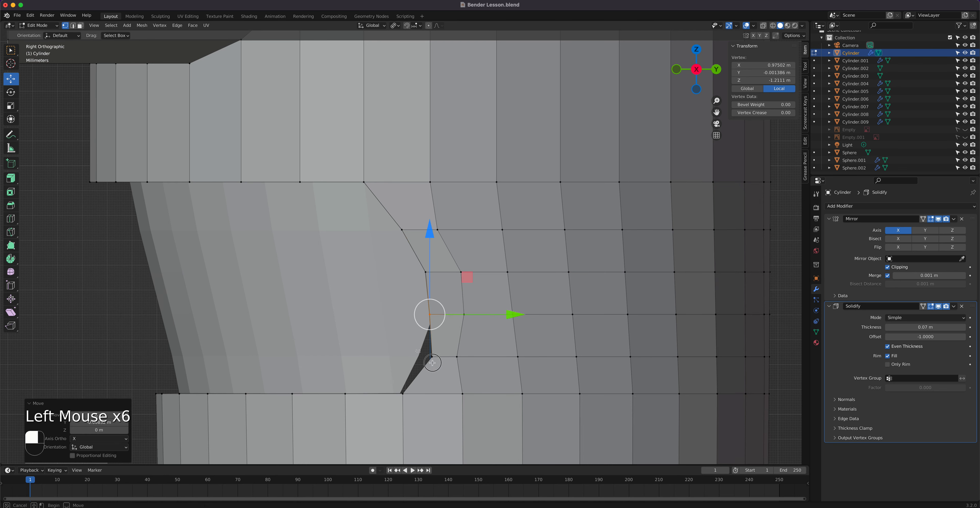
{"action": "left_click_drag", "start_coordinate": [512, 356], "coordinate": [495, 416]}
Move the mouth opening's lower corner edge forward about 0.002 m along Y and finish editing the head.
{"action": "scroll", "coordinate": [409, 387], "scroll_direction": "down", "scroll_amount": 2}
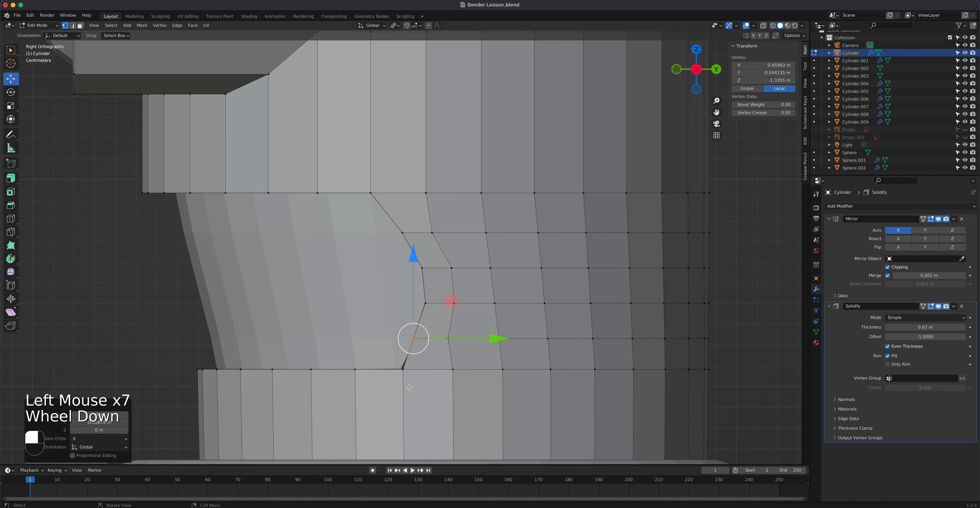
{"action": "left_click", "coordinate": [403, 380]}
{"action": "scroll", "coordinate": [404, 381], "scroll_direction": "up", "scroll_amount": 1}
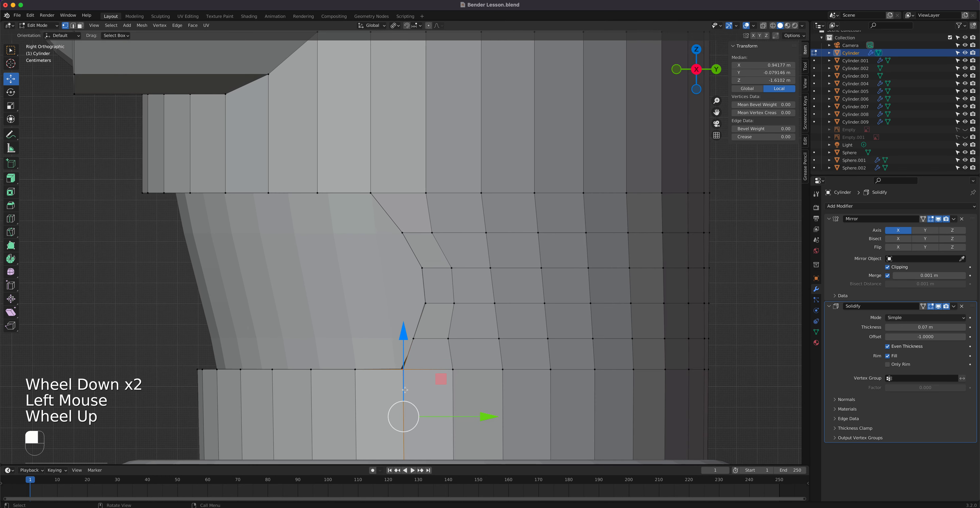
{"action": "left_click_drag", "start_coordinate": [482, 417], "coordinate": [482, 418]}
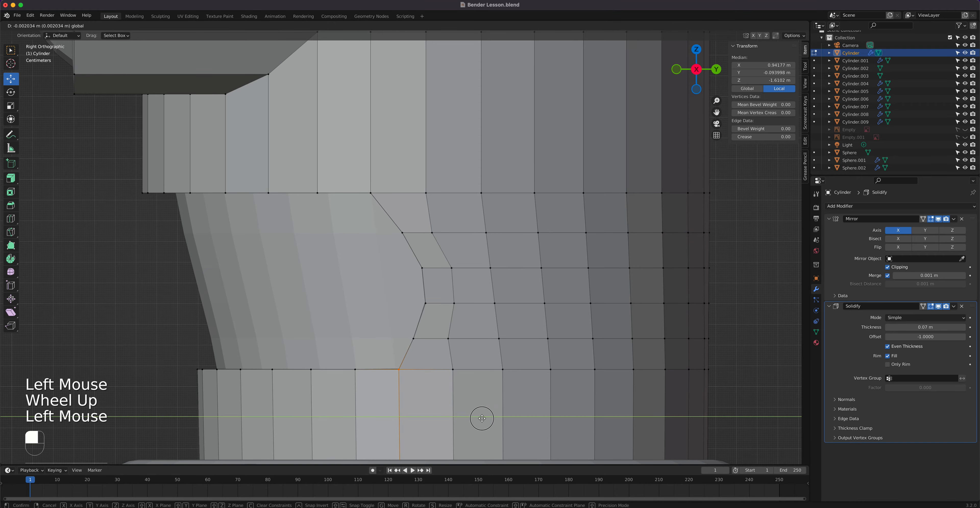
{"action": "scroll", "coordinate": [481, 418], "scroll_direction": "down", "scroll_amount": 3}
{"action": "middle_click_drag", "start_coordinate": [482, 418], "coordinate": [482, 290]}
{"action": "key", "text": "Tab"}
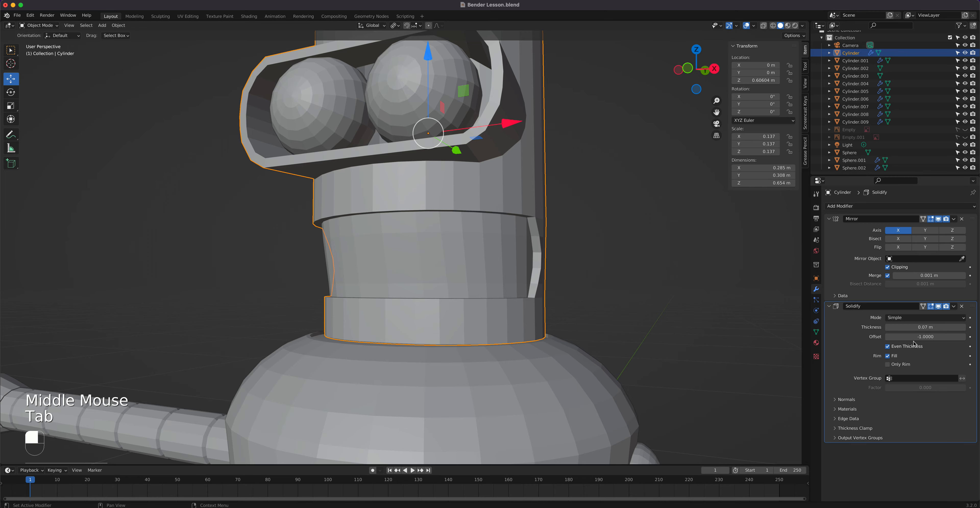
Isolate the head together with the eyeballs in local view.
{"action": "mouse_move", "coordinate": [533, 298]}
{"action": "middle_mouse_down"}
{"action": "mouse_move", "coordinate": [538, 289]}
{"action": "mouse_move", "coordinate": [545, 297]}
{"action": "mouse_move", "coordinate": [537, 293]}
{"action": "middle_mouse_up"}
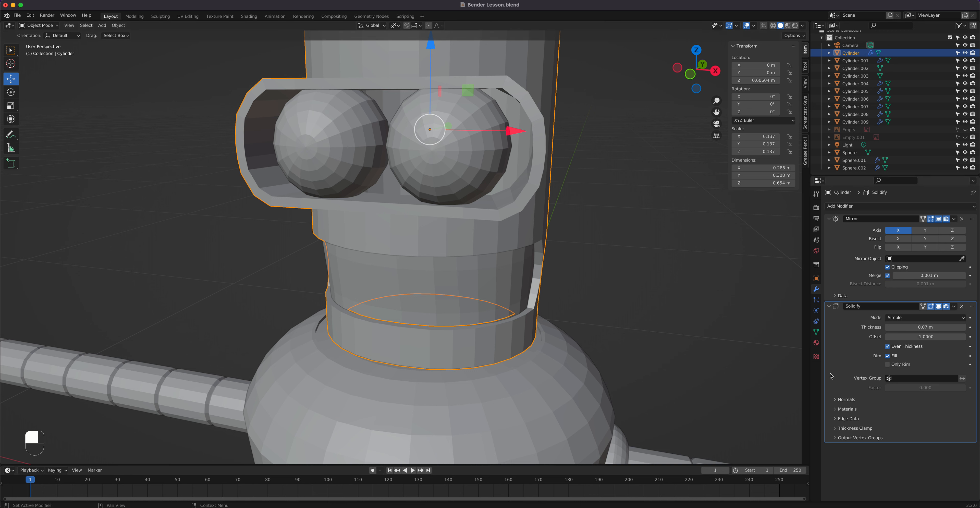
{"action": "middle_click_drag", "start_coordinate": [380, 224], "coordinate": [419, 232]}
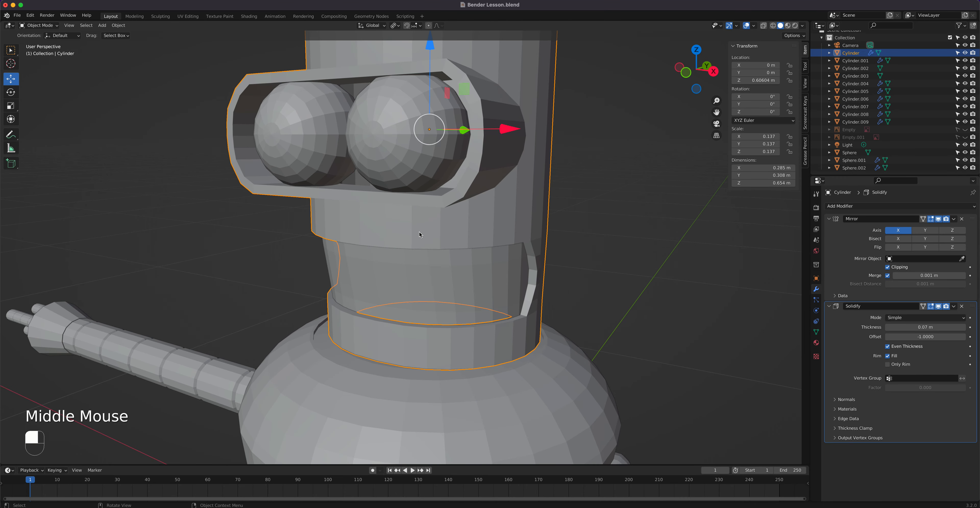
{"action": "left_click", "coordinate": [308, 152], "text": "shift"}
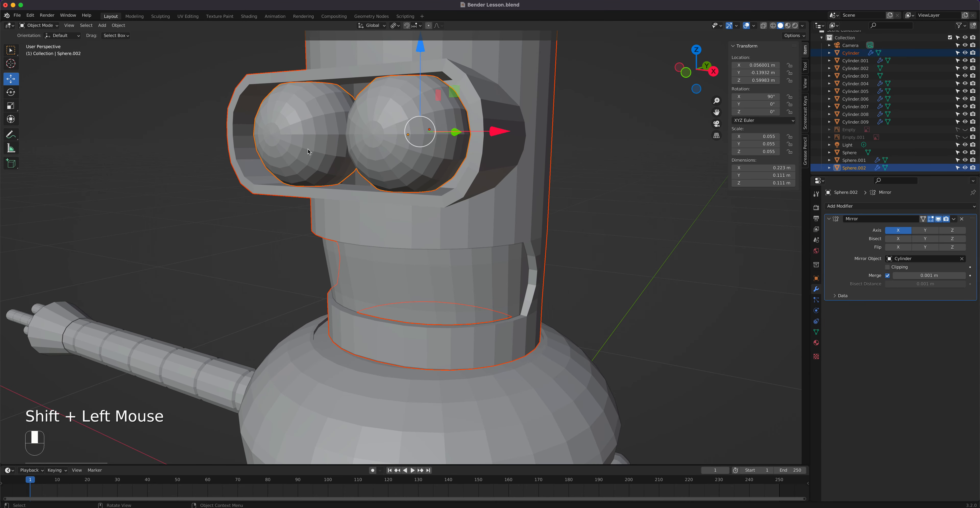
{"action": "key", "text": "slash"}
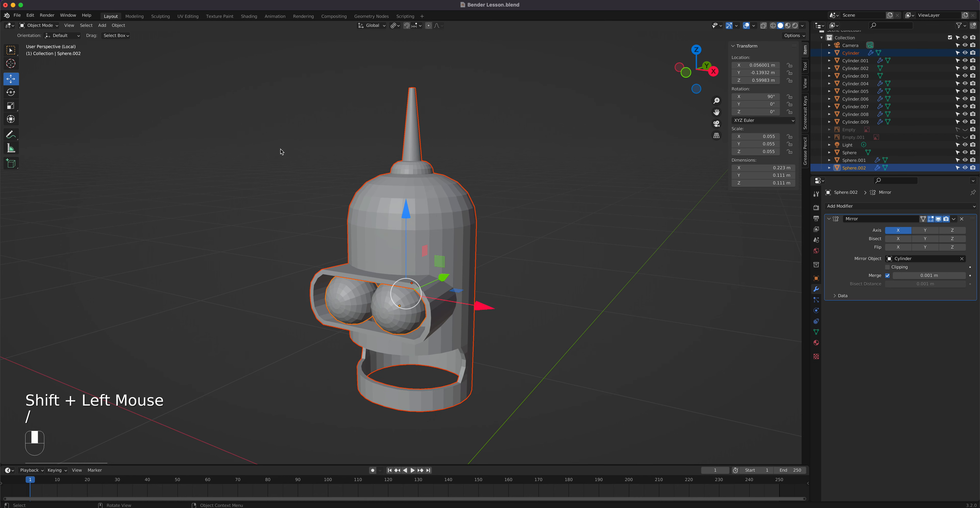
Apply the Solidify modifier on the head.
{"action": "left_click", "coordinate": [466, 233]}
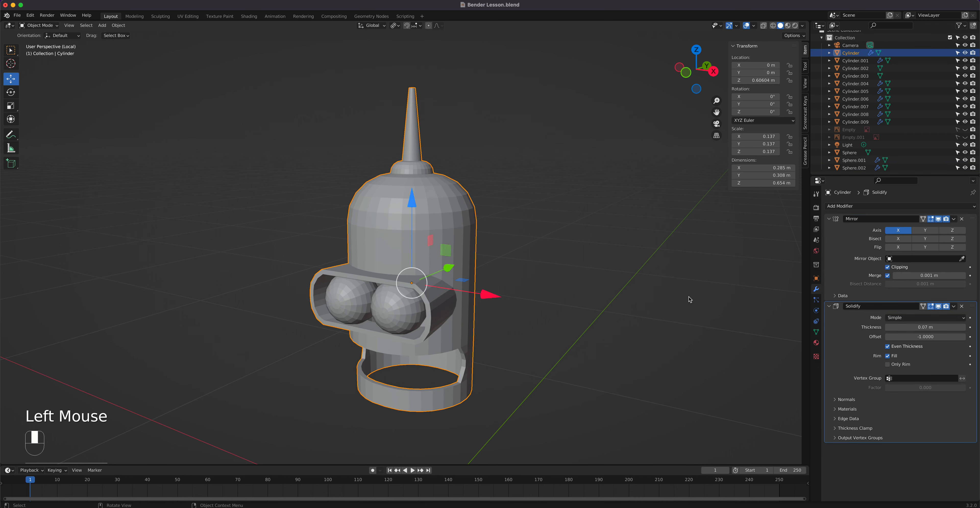
{"action": "left_click", "coordinate": [955, 305]}
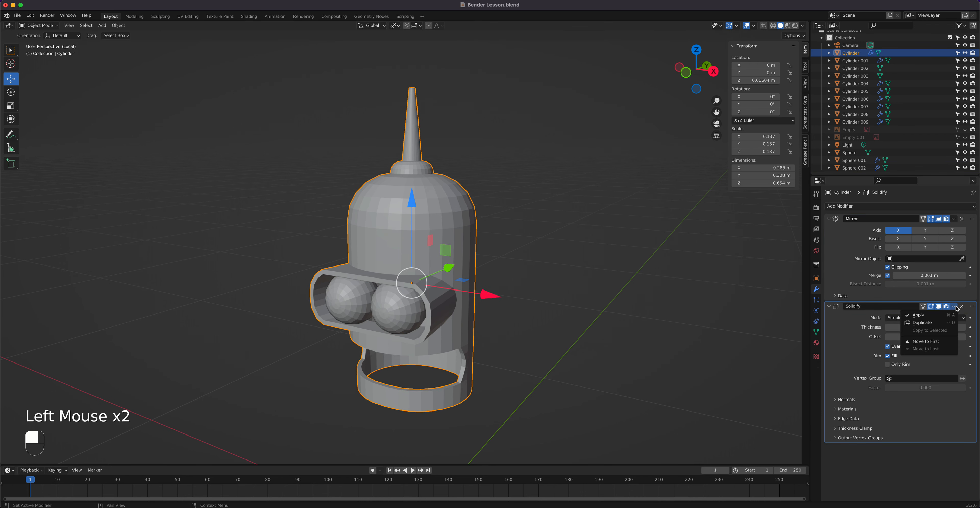
{"action": "left_click", "coordinate": [925, 315]}
Shade the head smooth and check the visor and mouth opening.
{"action": "middle_click_drag", "start_coordinate": [407, 266], "coordinate": [416, 259]}
{"action": "scroll", "coordinate": [416, 259], "scroll_direction": "up", "scroll_amount": 1}
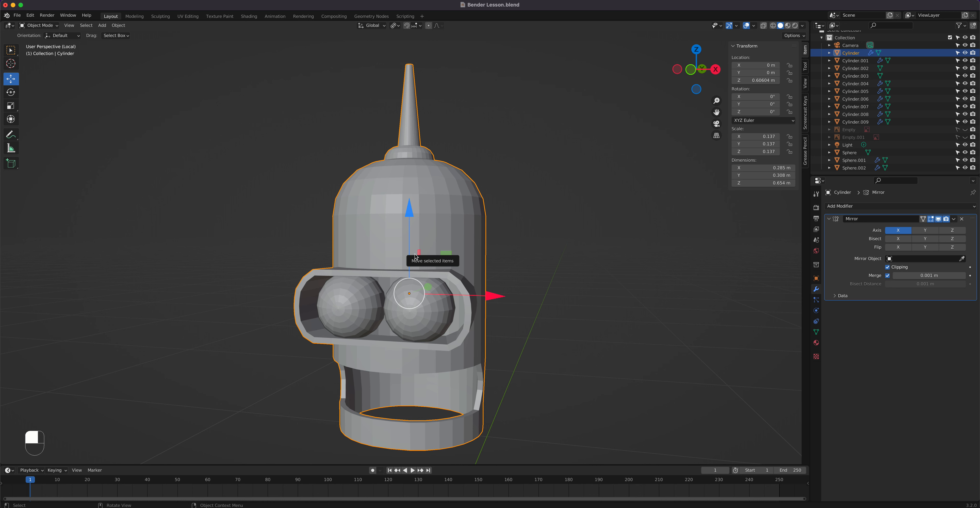
{"action": "scroll", "coordinate": [434, 324], "scroll_direction": "up", "scroll_amount": 2}
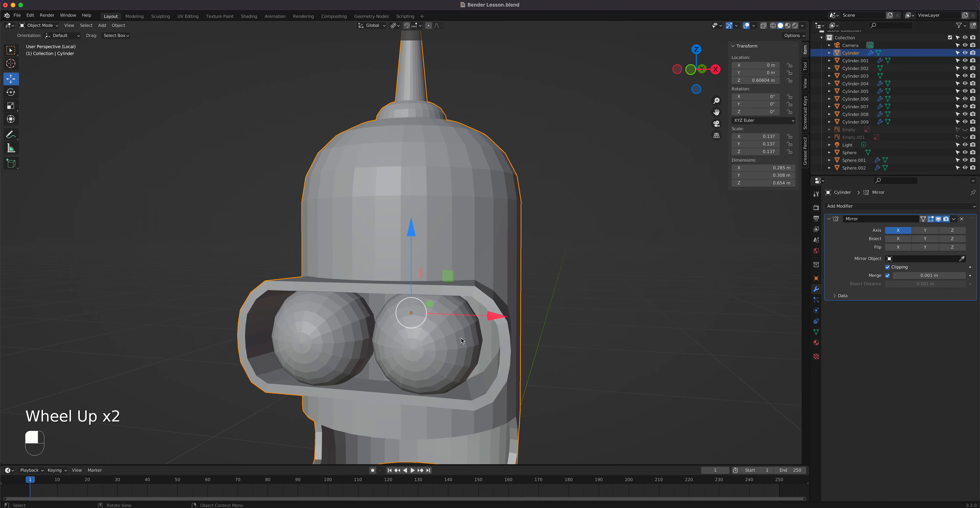
{"action": "middle_click_drag", "start_coordinate": [438, 358], "coordinate": [402, 313], "text": "shift"}
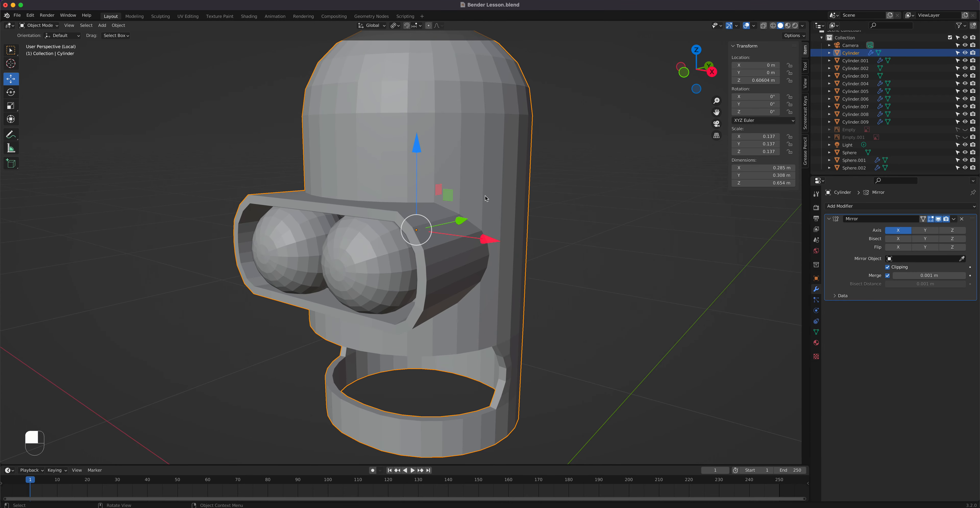
{"action": "scroll", "coordinate": [436, 308], "scroll_direction": "down", "scroll_amount": 1}
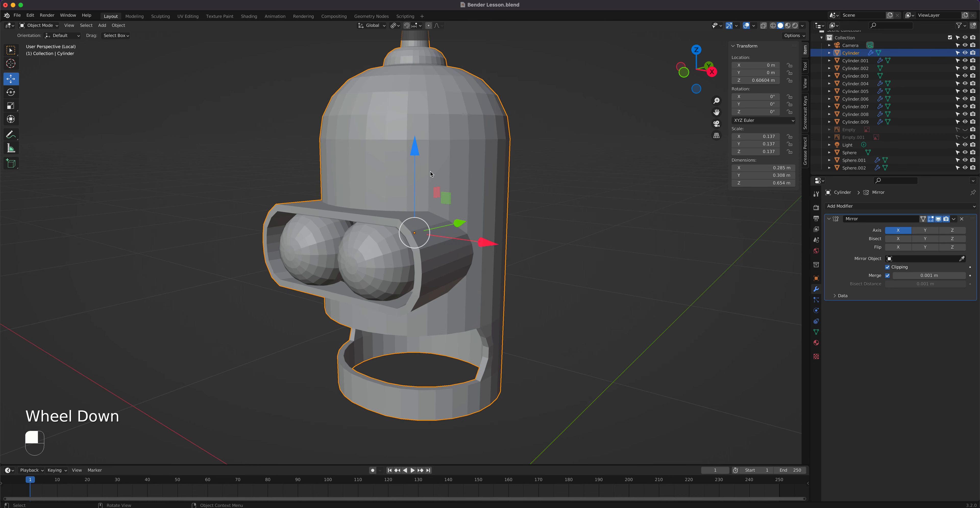
{"action": "middle_click_drag", "start_coordinate": [388, 195], "coordinate": [390, 217], "text": "shift"}
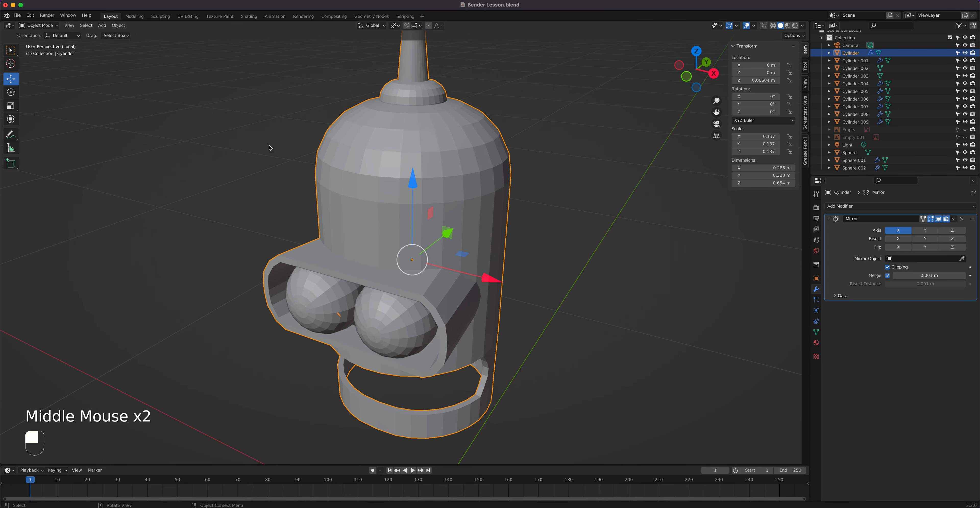
{"action": "right_click", "coordinate": [344, 195]}
{"action": "left_click", "coordinate": [336, 196]}
{"action": "middle_click_drag", "start_coordinate": [336, 196], "coordinate": [448, 242]}
{"action": "middle_click_drag", "start_coordinate": [474, 308], "coordinate": [462, 301], "text": "shift"}
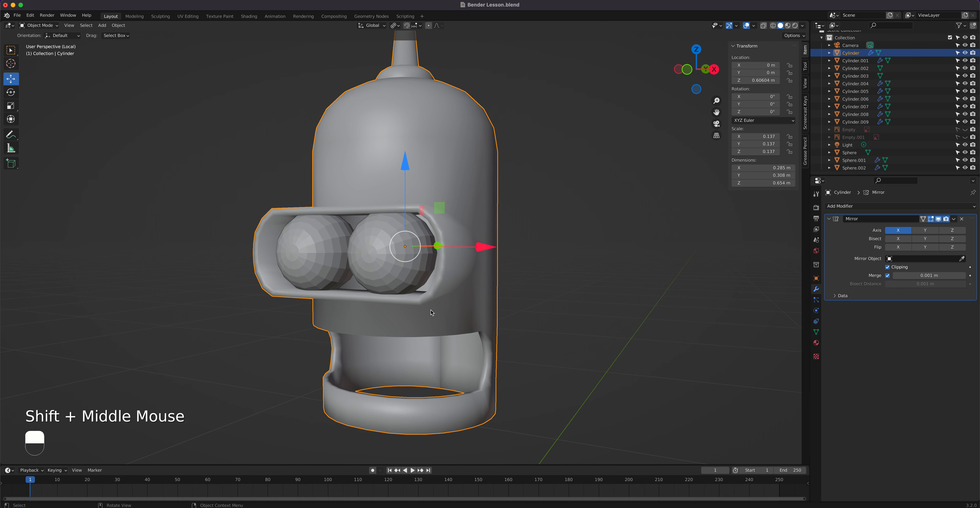
Enable Auto Smooth at 30° in the head's normals settings and check the shading around the visor.
{"action": "left_click", "coordinate": [816, 333]}
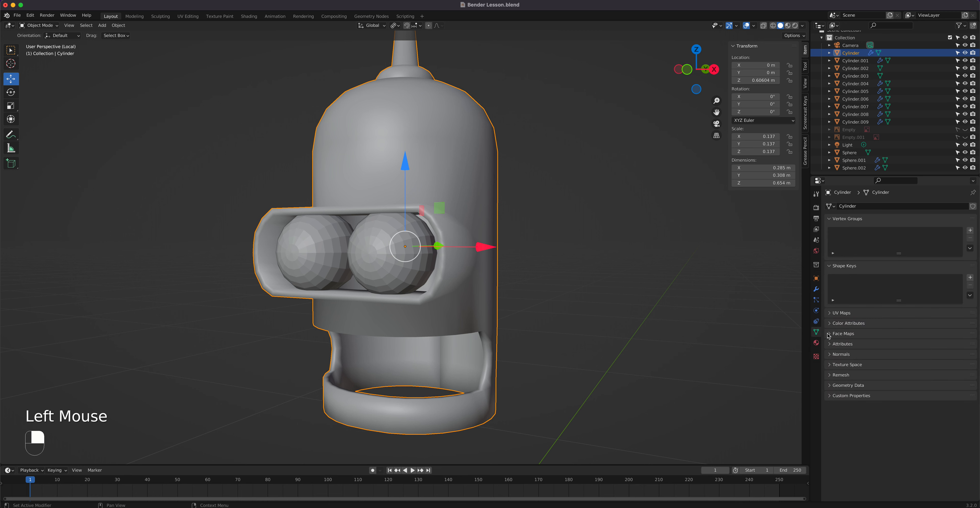
{"action": "left_click", "coordinate": [832, 355]}
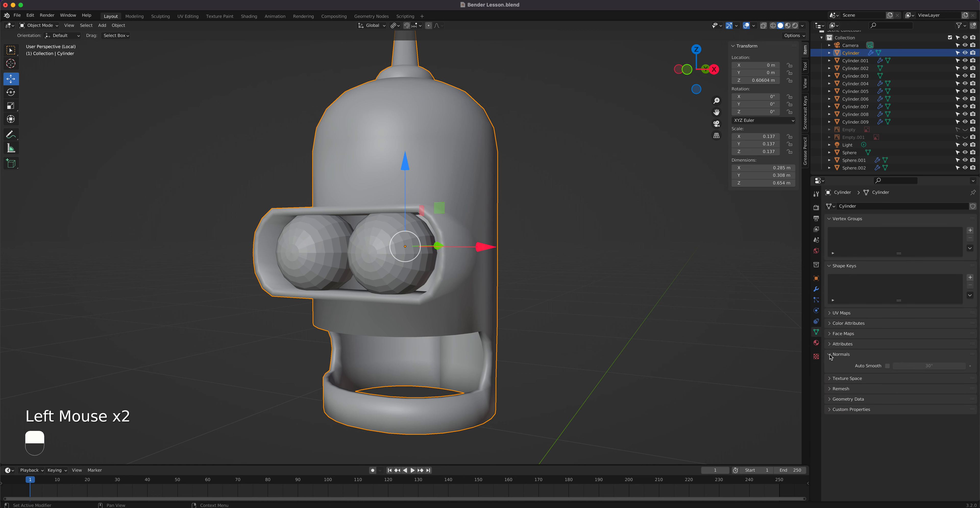
{"action": "left_click", "coordinate": [887, 367]}
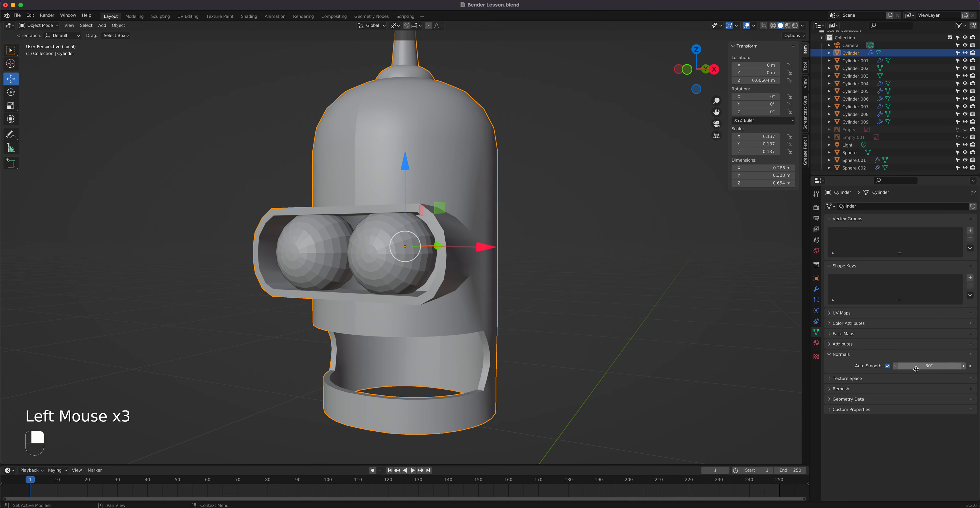
{"action": "middle_click_drag", "start_coordinate": [434, 297], "coordinate": [395, 286]}
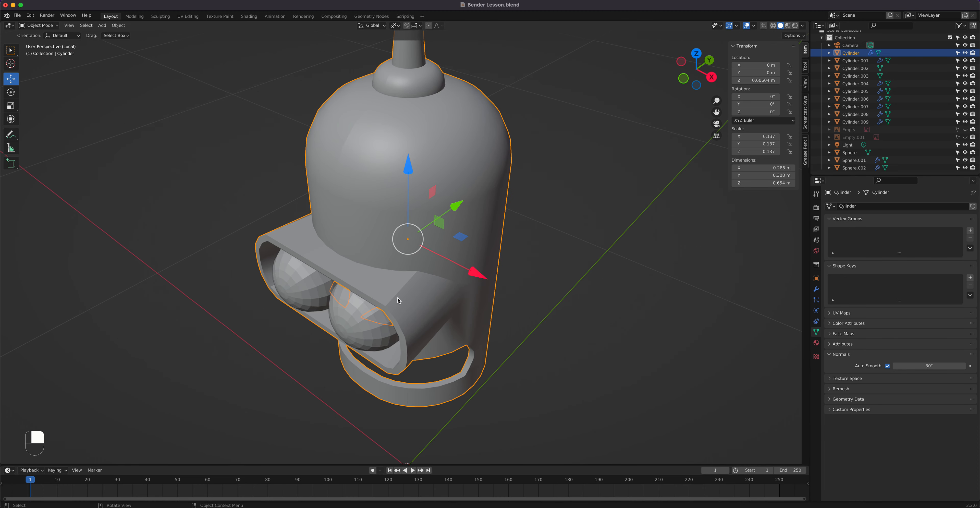
{"action": "middle_click_drag", "start_coordinate": [409, 301], "coordinate": [450, 253], "text": "shift"}
{"action": "scroll", "coordinate": [415, 229], "scroll_direction": "up", "scroll_amount": 3}
{"action": "middle_click_drag", "start_coordinate": [464, 292], "coordinate": [431, 250]}
{"action": "scroll", "coordinate": [434, 280], "scroll_direction": "down", "scroll_amount": 3}
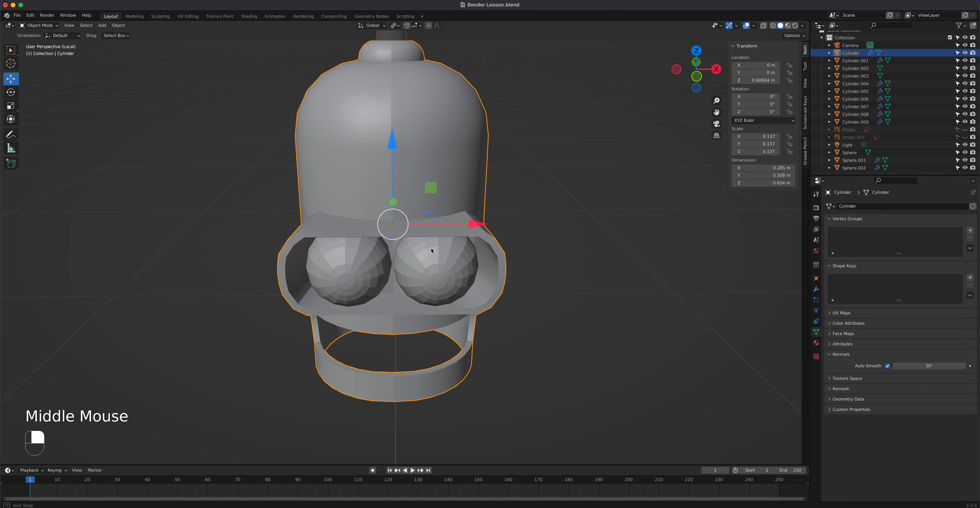
Examine the visor's shading and mesh edges, switching the Mirror modifier's viewport display off and on and looking in edit mode.
{"action": "key", "text": "Tab"}
{"action": "key", "text": "Tab"}
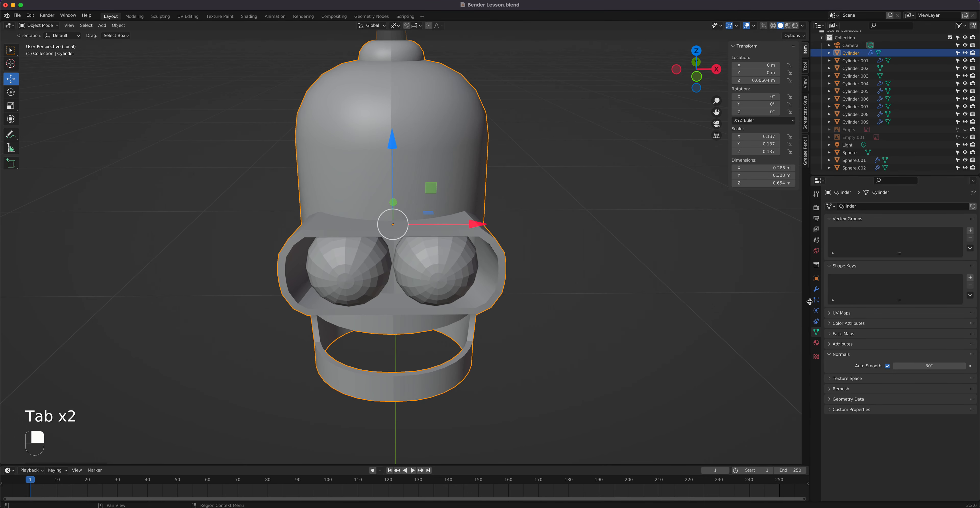
{"action": "left_click", "coordinate": [816, 289]}
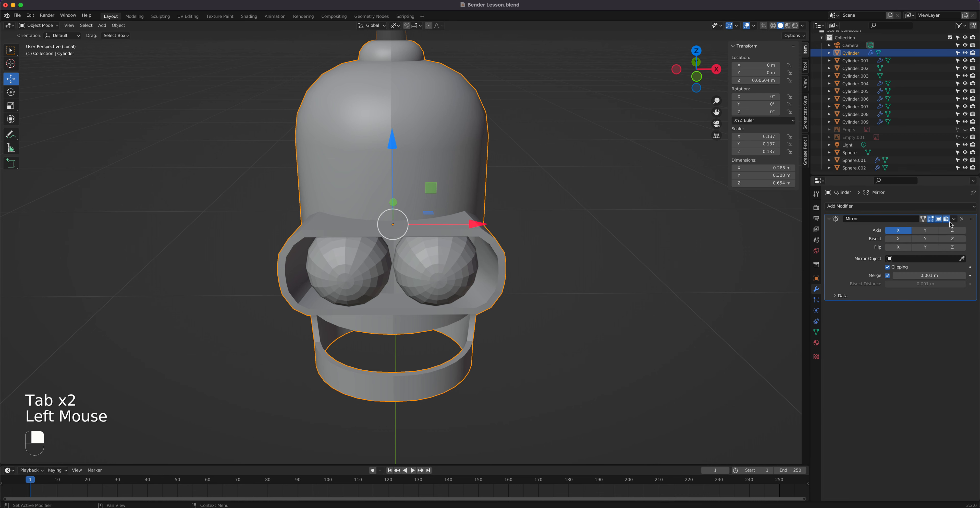
{"action": "left_click", "coordinate": [939, 219]}
{"action": "left_click", "coordinate": [939, 219]}
{"action": "middle_click_drag", "start_coordinate": [366, 231], "coordinate": [348, 240]}
{"action": "scroll", "coordinate": [347, 240], "scroll_direction": "up", "scroll_amount": 3}
{"action": "key", "text": "Tab"}
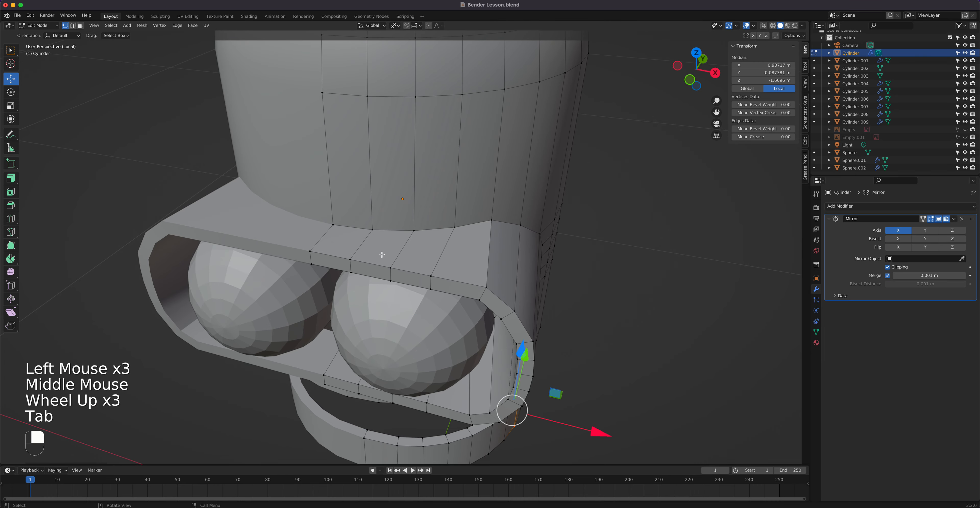
{"action": "middle_click_drag", "start_coordinate": [378, 247], "coordinate": [387, 230]}
{"action": "key", "text": "Tab"}
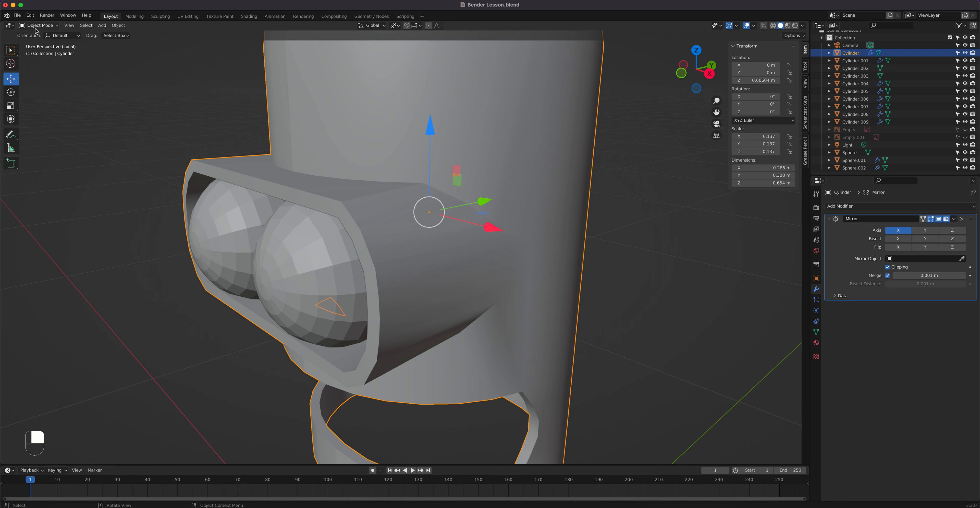
Apply all transforms (location, rotation and scale) to the head object.
{"action": "left_click", "coordinate": [119, 26]}
{"action": "mouse_move", "coordinate": [127, 65]}
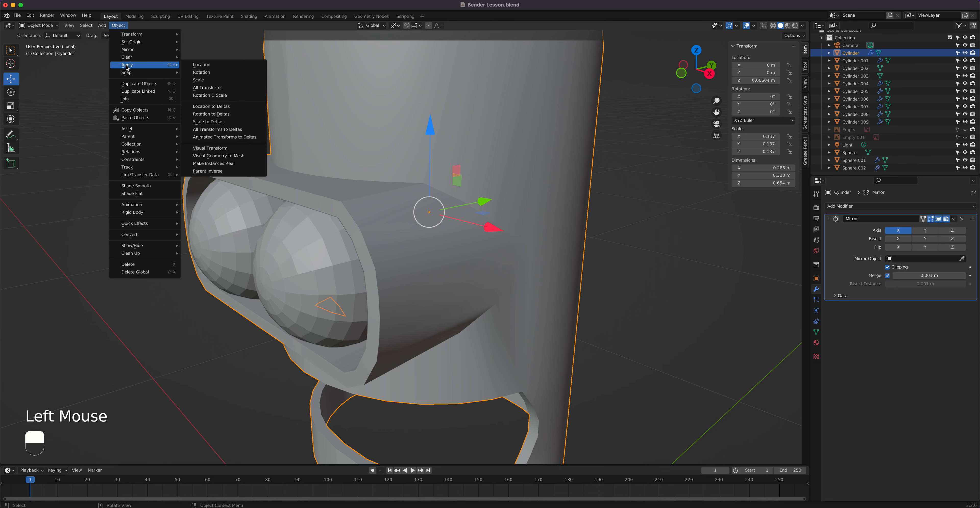
{"action": "left_click", "coordinate": [227, 88]}
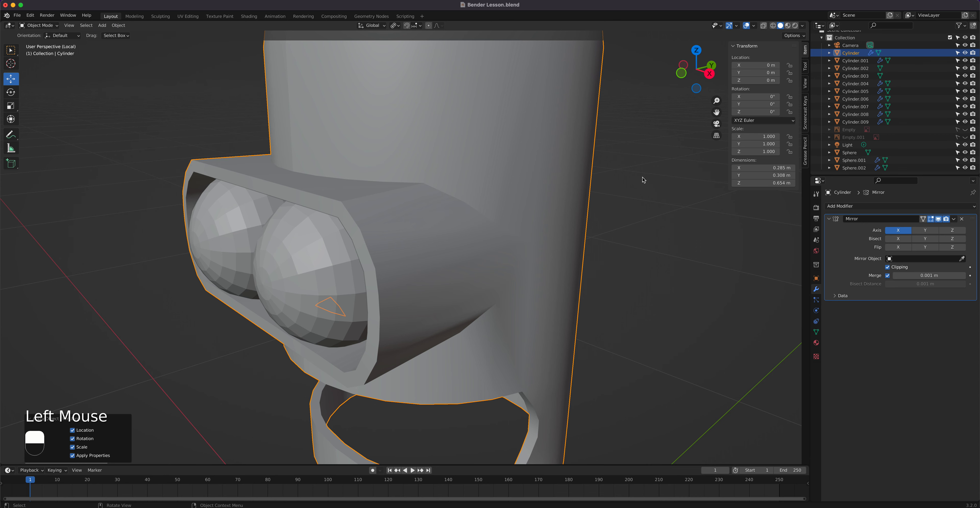
{"action": "scroll", "coordinate": [480, 233], "scroll_direction": "down", "scroll_amount": 3}
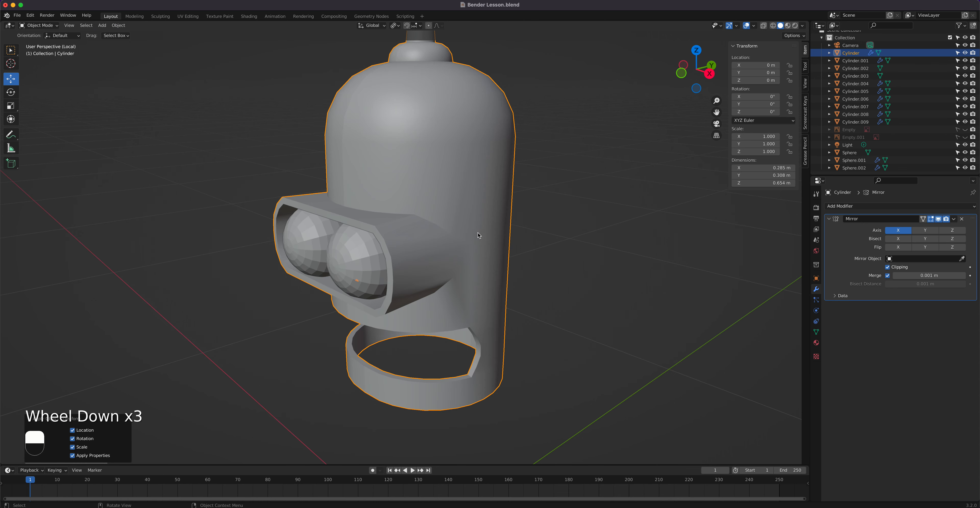
{"action": "scroll", "coordinate": [442, 241], "scroll_direction": "up", "scroll_amount": 1}
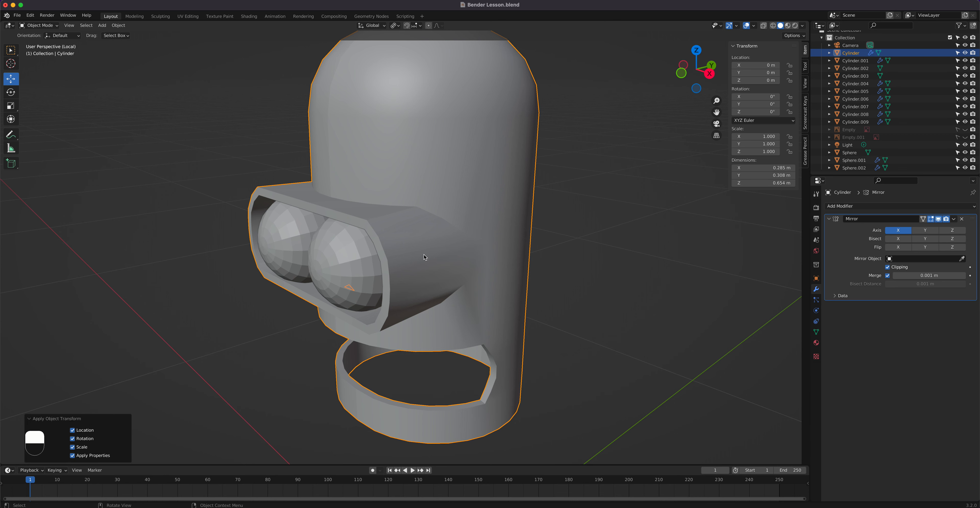
In edit mode, select both the outer and inner edge loops around the visor's front rim.
{"action": "key", "text": "Tab"}
{"action": "scroll", "coordinate": [386, 246], "scroll_direction": "up", "scroll_amount": 1}
{"action": "scroll", "coordinate": [385, 246], "scroll_direction": "up", "scroll_amount": 1}
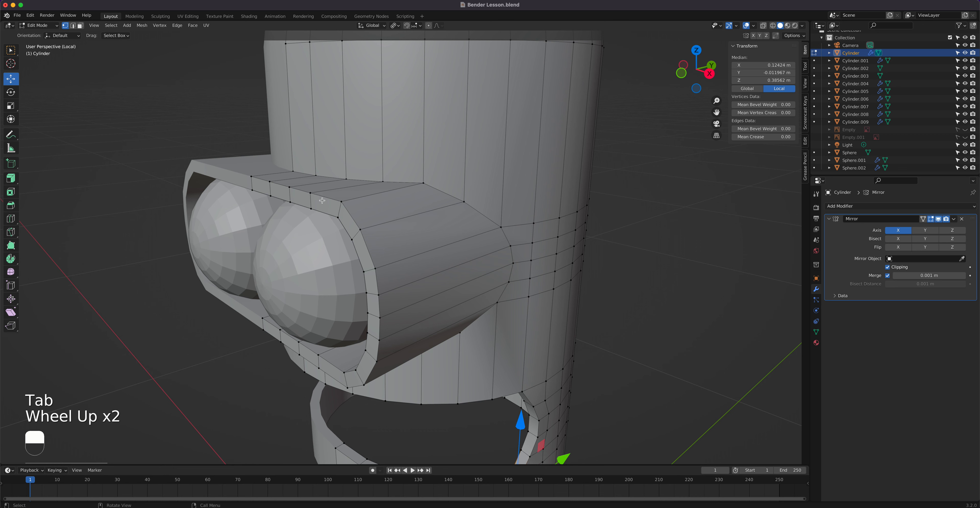
{"action": "key", "text": "2"}
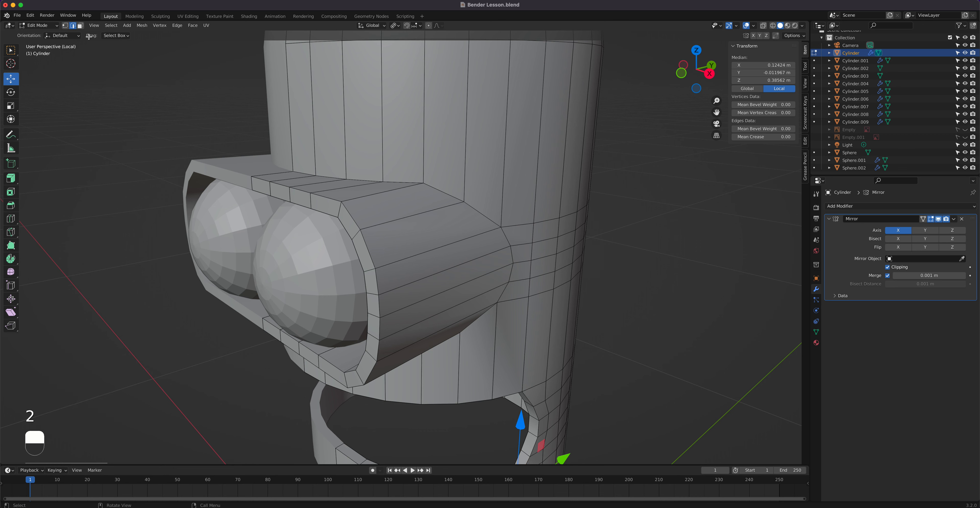
{"action": "left_click", "coordinate": [353, 230], "text": "alt"}
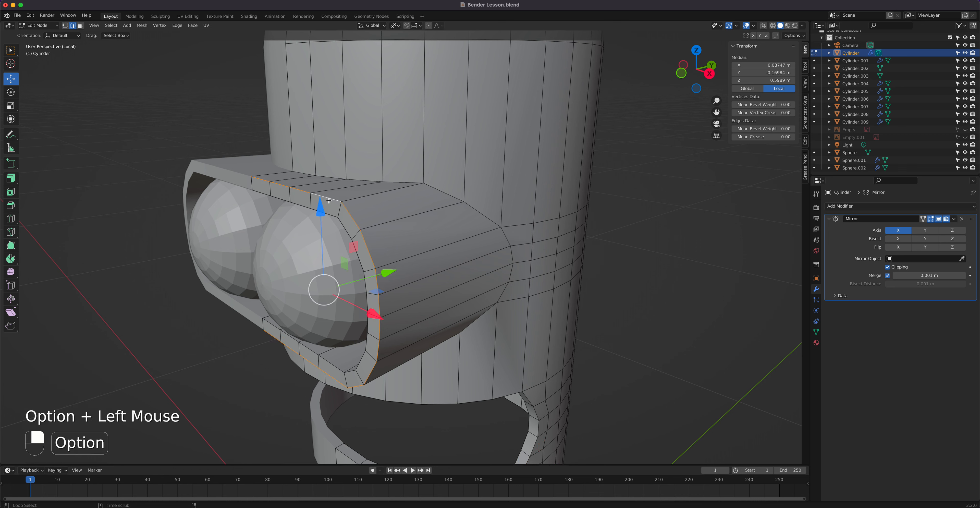
{"action": "left_click", "coordinate": [347, 232], "text": "alt+shift"}
{"action": "middle_click_drag", "start_coordinate": [346, 232], "coordinate": [384, 175]}
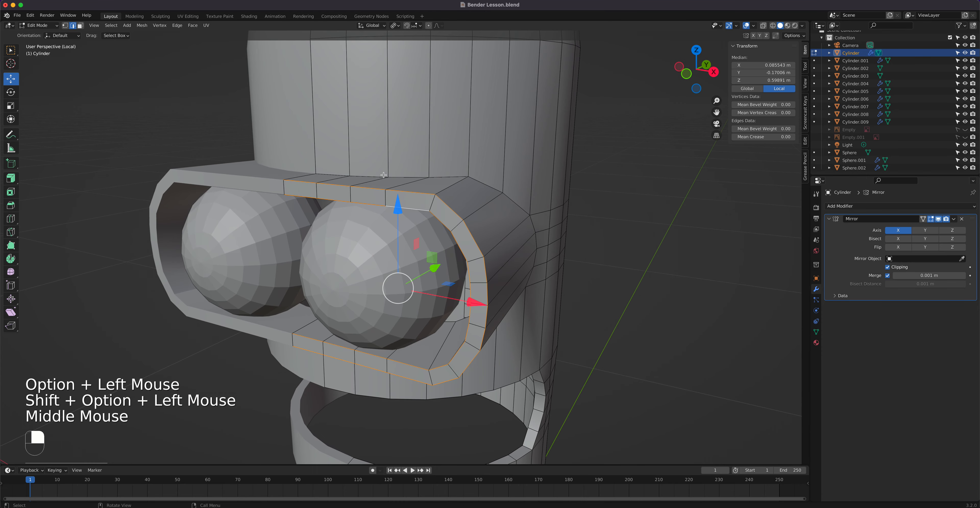
{"action": "middle_click_drag", "start_coordinate": [460, 277], "coordinate": [435, 246]}
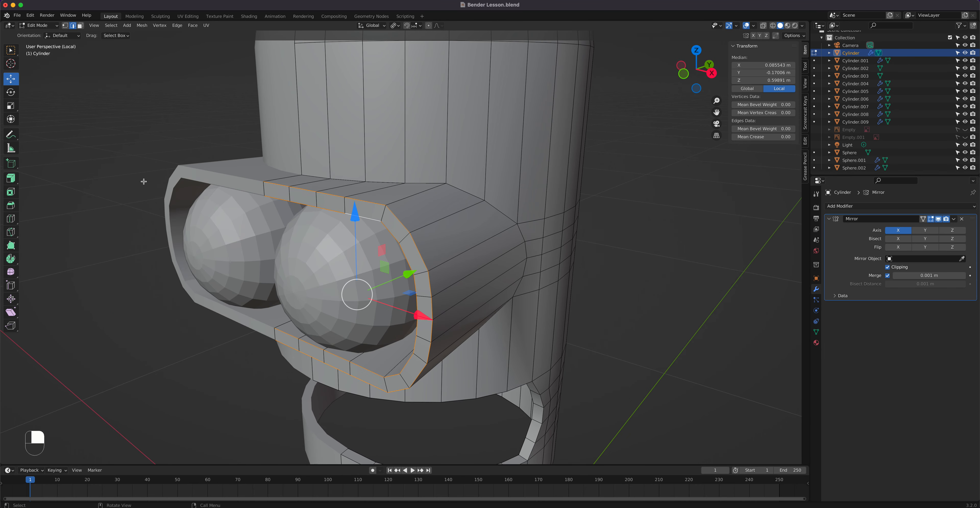
Try a bevel about 0.0032 m wide with 3 segments on the visor rim's edge loops and check its shading.
{"action": "right_click", "coordinate": [308, 197]}
{"action": "left_click", "coordinate": [308, 198]}
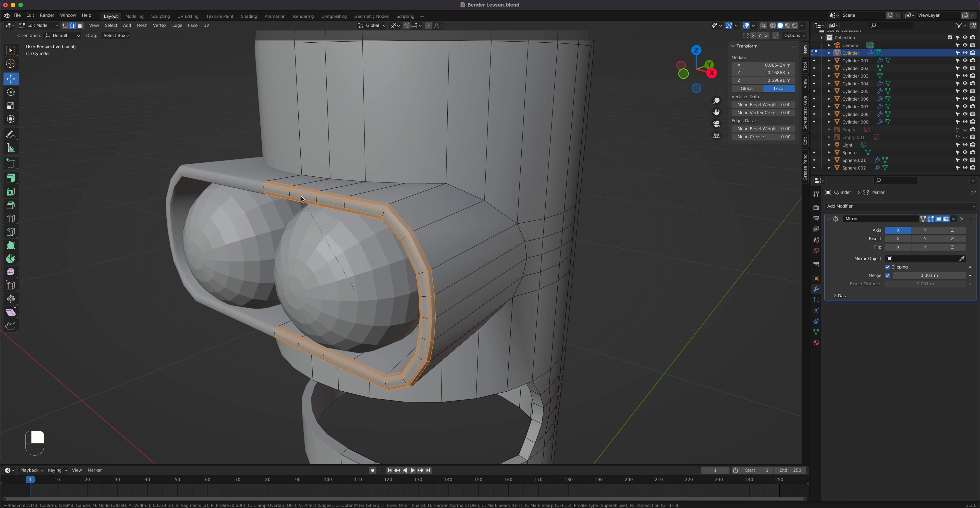
{"action": "left_click", "coordinate": [301, 199]}
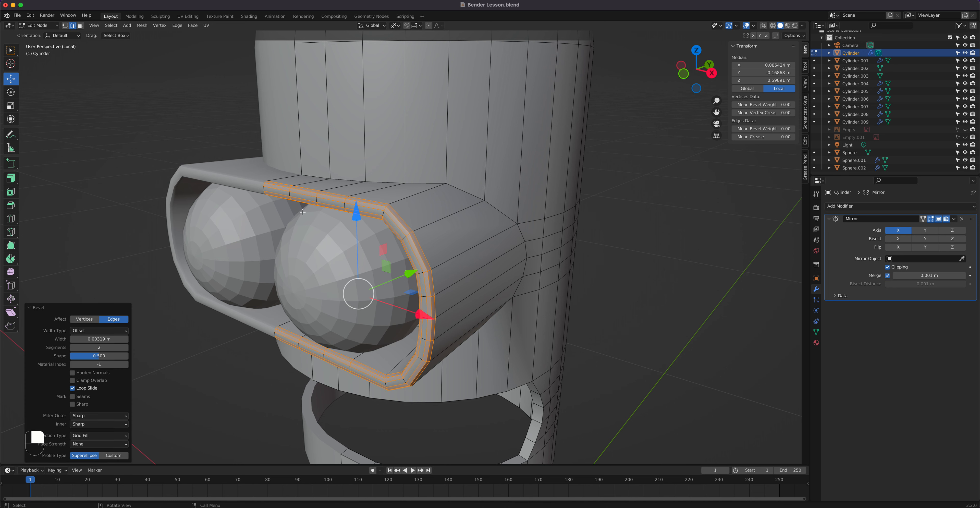
{"action": "left_click", "coordinate": [126, 347]}
{"action": "middle_click_drag", "start_coordinate": [296, 302], "coordinate": [327, 250]}
{"action": "key", "text": "Tab"}
{"action": "key", "text": "Tab"}
{"action": "scroll", "coordinate": [381, 300], "scroll_direction": "up", "scroll_amount": 2}
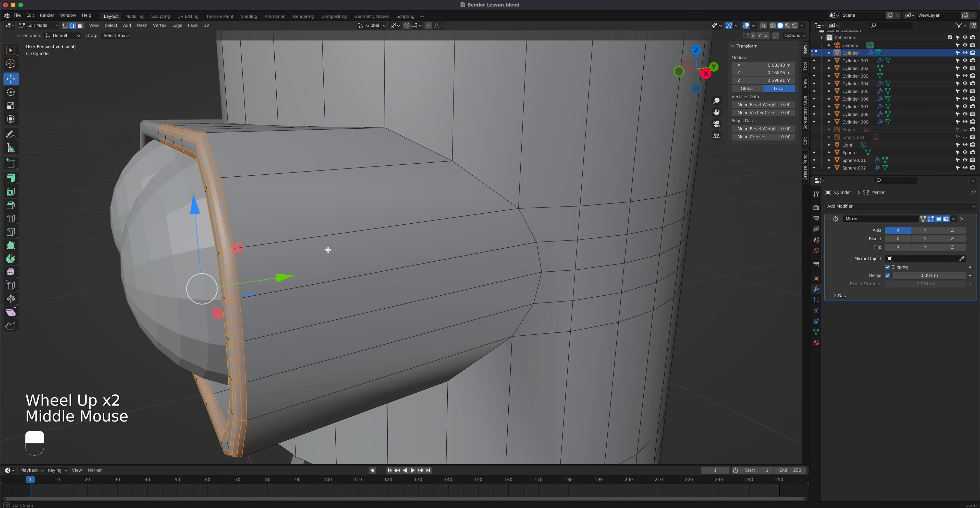
Undo the visor rim bevel, keeping the rim's edge loops selected in edit mode.
{"action": "key", "text": "super+z"}
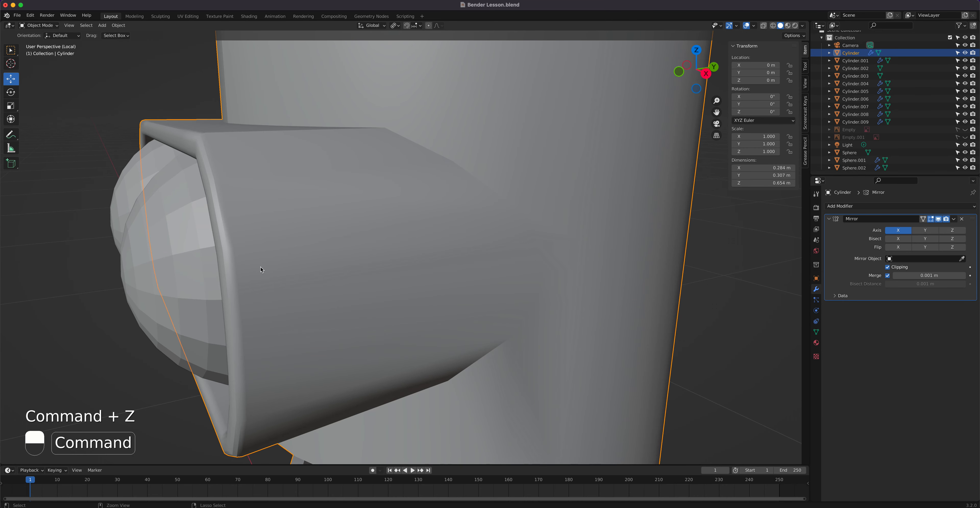
{"action": "key", "text": "super+z"}
{"action": "key", "text": "super+z"}
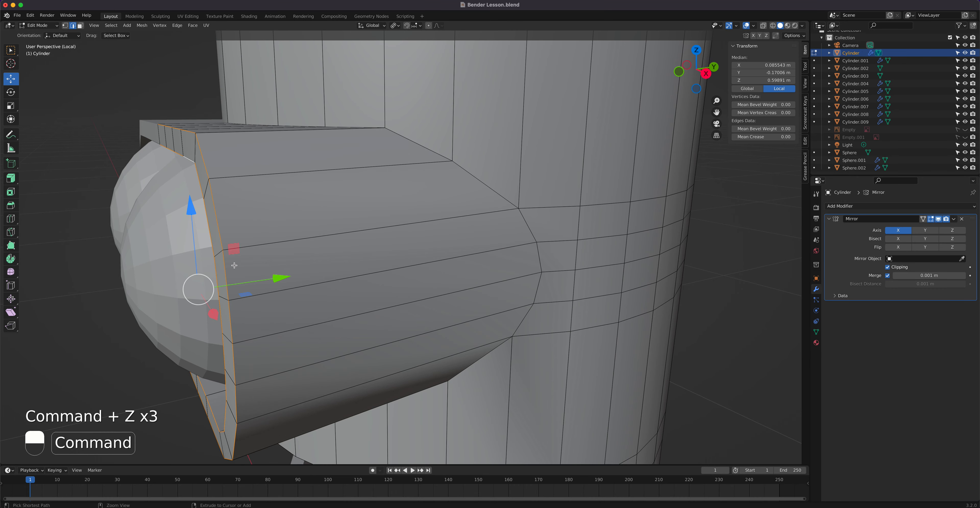
Bevel the visor rim's edge loops about 0.0022 m wide with 4 segments and check the smoothed rim.
{"action": "right_click", "coordinate": [230, 261]}
{"action": "left_click", "coordinate": [231, 260]}
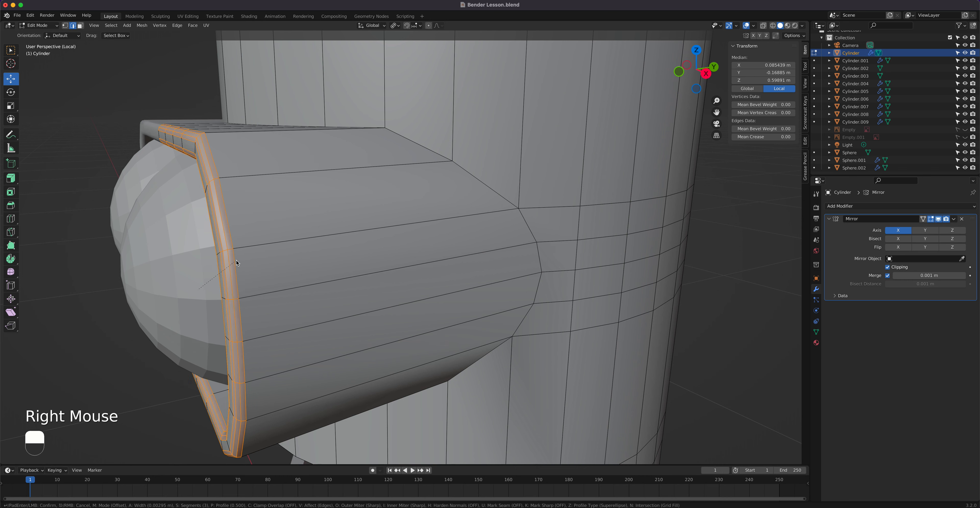
{"action": "left_click", "coordinate": [236, 262]}
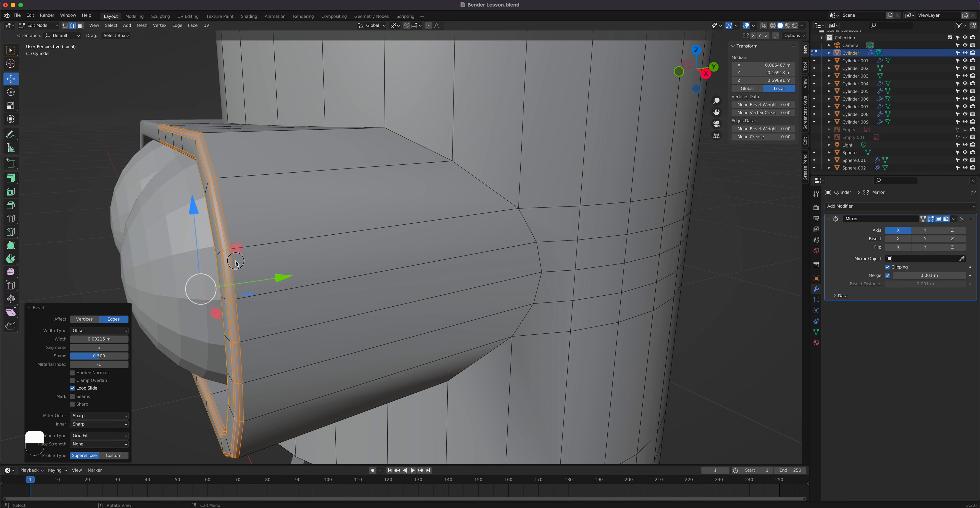
{"action": "left_click", "coordinate": [126, 348]}
{"action": "key", "text": "Tab"}
{"action": "middle_click_drag", "start_coordinate": [269, 296], "coordinate": [285, 306]}
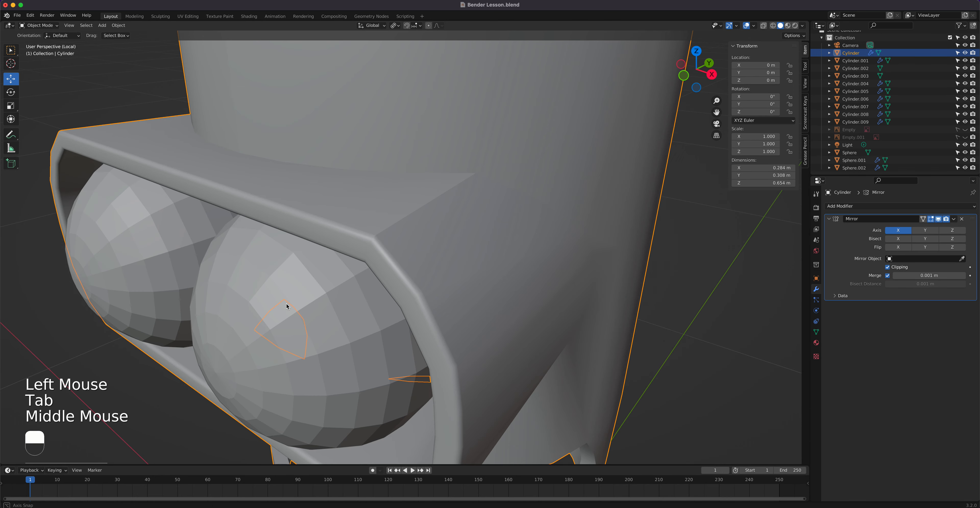
{"action": "scroll", "coordinate": [358, 309], "scroll_direction": "down", "scroll_amount": 3}
{"action": "middle_click_drag", "start_coordinate": [358, 309], "coordinate": [366, 294]}
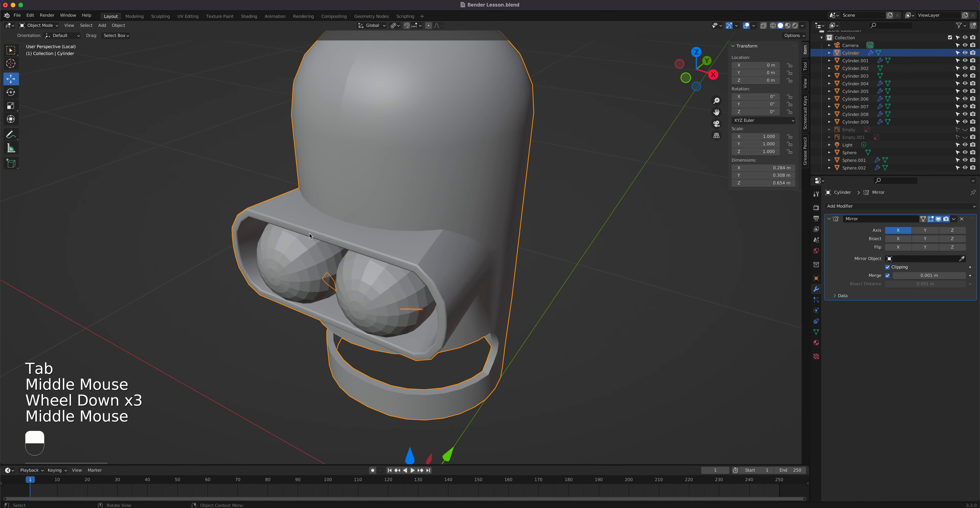
{"action": "mouse_move", "coordinate": [384, 258]}
{"action": "middle_mouse_down"}
{"action": "mouse_move", "coordinate": [391, 270]}
{"action": "mouse_move", "coordinate": [375, 267]}
{"action": "middle_mouse_up"}
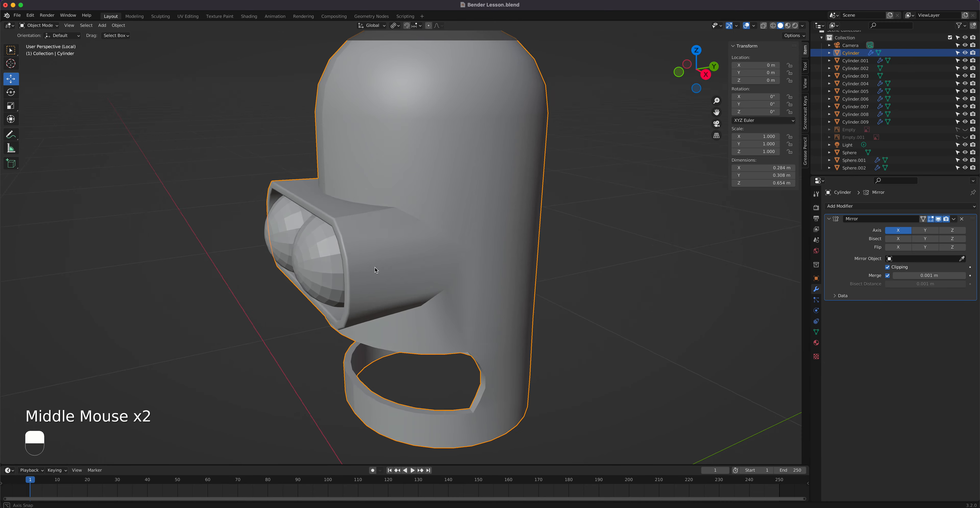
Select the edge loop along the seam where the visor meets the head.
{"action": "key", "text": "Tab"}
{"action": "scroll", "coordinate": [401, 241], "scroll_direction": "up", "scroll_amount": 2}
{"action": "left_click", "coordinate": [397, 241]}
{"action": "left_click", "coordinate": [395, 240], "text": "alt"}
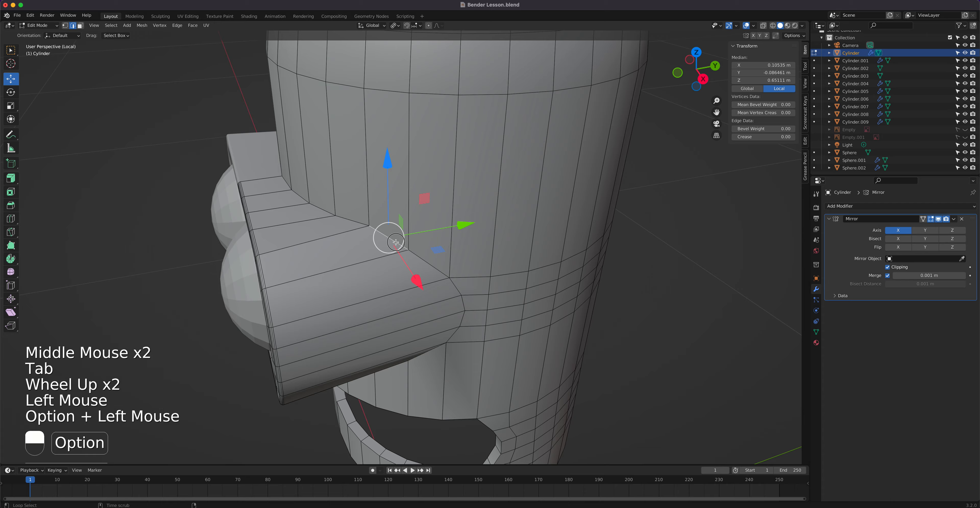
{"action": "middle_click", "coordinate": [439, 282], "text": "alt"}
{"action": "left_click", "coordinate": [441, 282], "text": "alt+shift"}
{"action": "middle_click_drag", "start_coordinate": [441, 283], "coordinate": [408, 234]}
{"action": "left_click", "coordinate": [409, 271], "text": "alt+shift"}
{"action": "scroll", "coordinate": [413, 320], "scroll_direction": "up", "scroll_amount": 2}
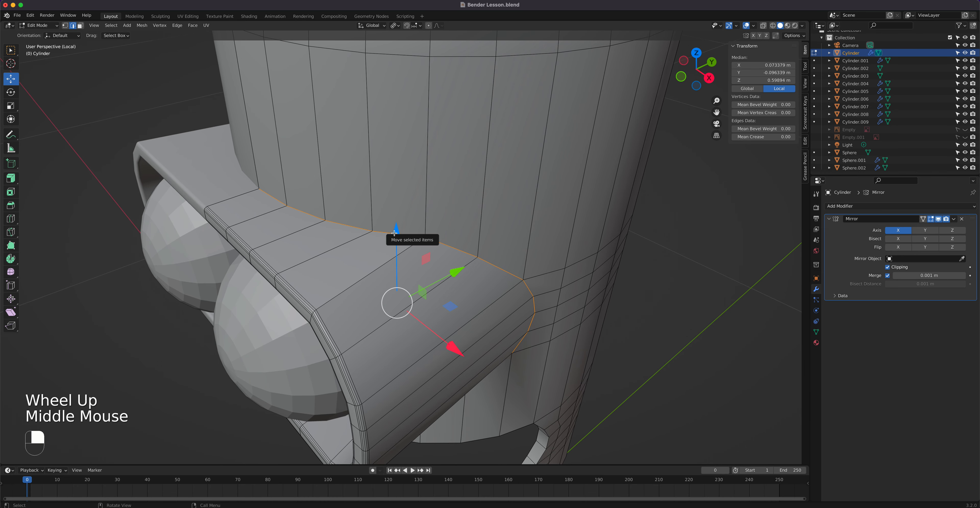
Bevel the seam between visor and head slightly with 4 segments and check its shading in object mode.
{"action": "right_click", "coordinate": [397, 234]}
{"action": "left_click", "coordinate": [391, 235]}
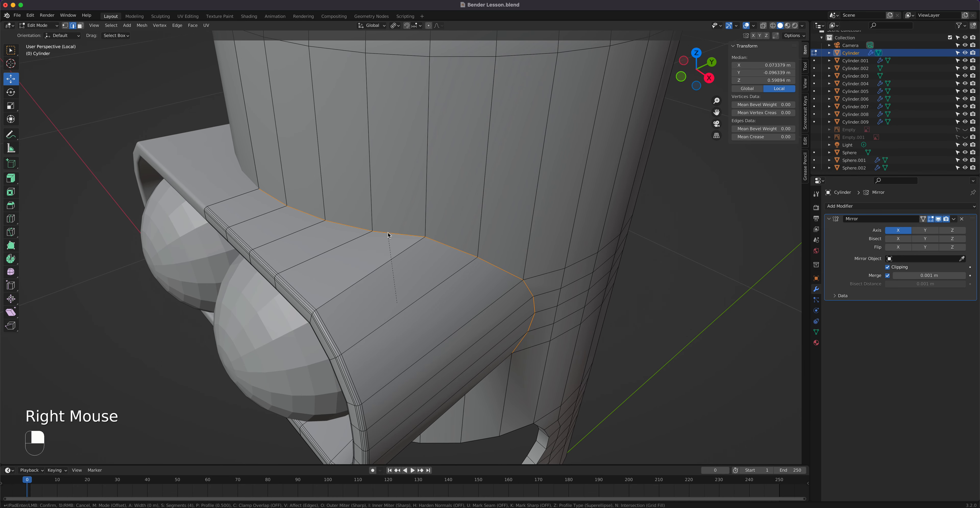
{"action": "left_click", "coordinate": [388, 232]}
{"action": "middle_click_drag", "start_coordinate": [388, 232], "coordinate": [388, 254]}
{"action": "key", "text": "Tab"}
{"action": "middle_click_drag", "start_coordinate": [387, 289], "coordinate": [432, 261]}
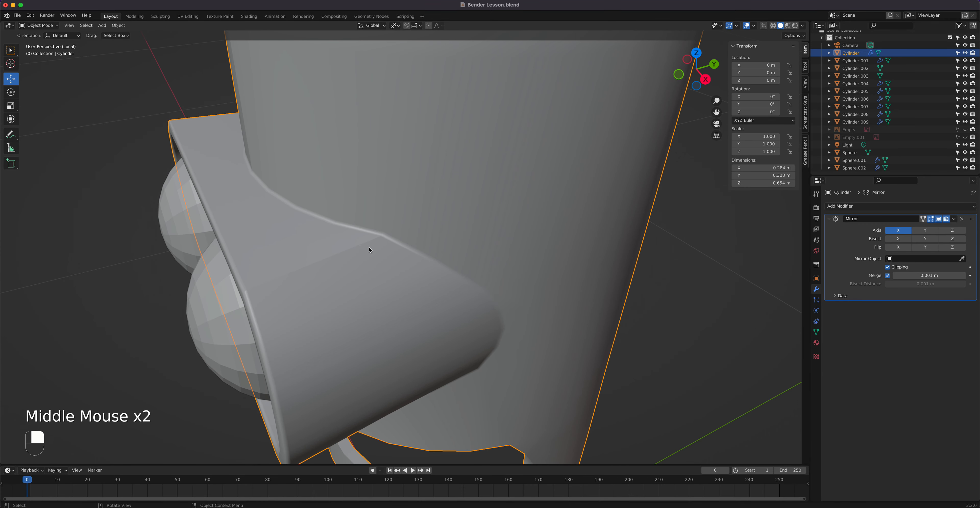
{"action": "middle_click_drag", "start_coordinate": [403, 322], "coordinate": [379, 232]}
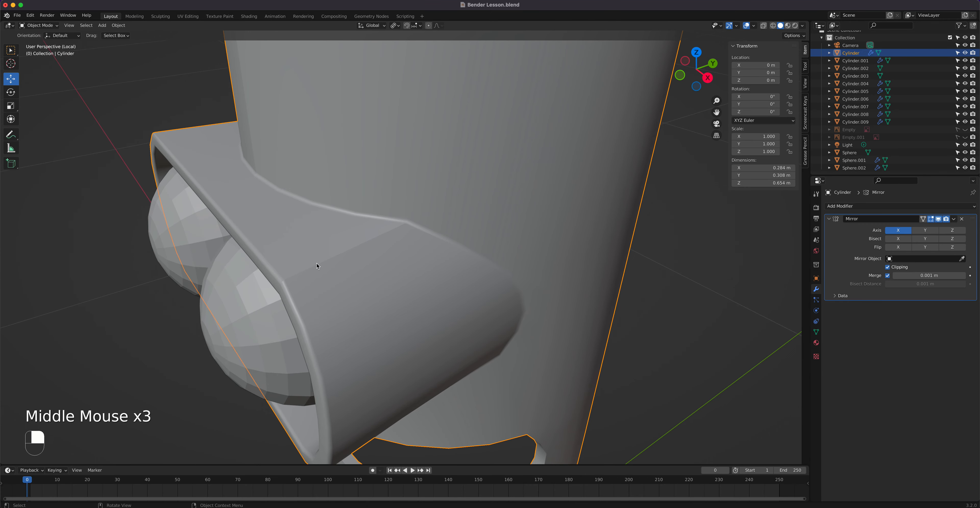
Raise the head's Auto Smooth angle to 42° and check the visor's shading.
{"action": "left_click", "coordinate": [817, 332]}
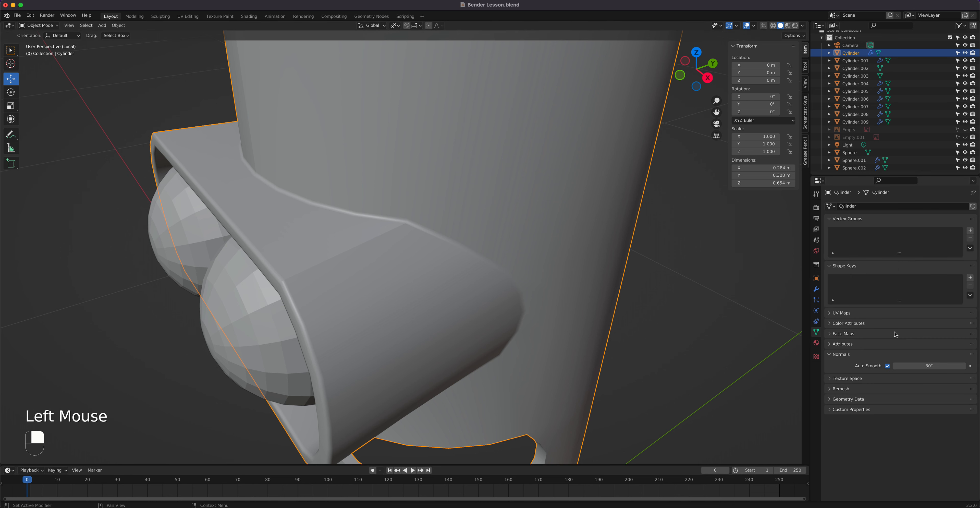
{"action": "left_click_drag", "start_coordinate": [930, 366], "coordinate": [951, 366]}
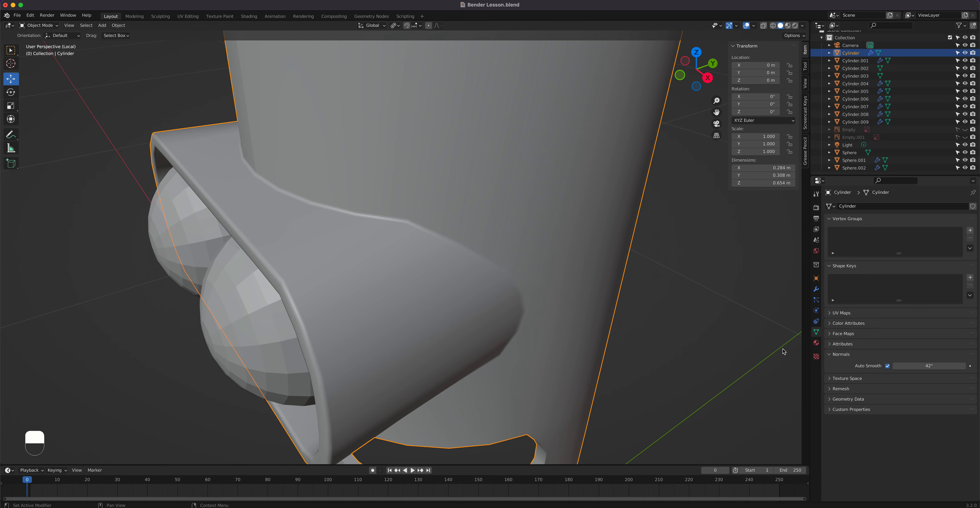
{"action": "middle_click_drag", "start_coordinate": [394, 284], "coordinate": [342, 278]}
{"action": "scroll", "coordinate": [392, 284], "scroll_direction": "down", "scroll_amount": 3}
In edit mode, select the outer and inner edge loops around the mouth opening's upper, side and lower borders.
{"action": "middle_click_drag", "start_coordinate": [417, 375], "coordinate": [462, 338]}
{"action": "scroll", "coordinate": [449, 341], "scroll_direction": "up", "scroll_amount": 2}
{"action": "scroll", "coordinate": [458, 333], "scroll_direction": "up", "scroll_amount": 1}
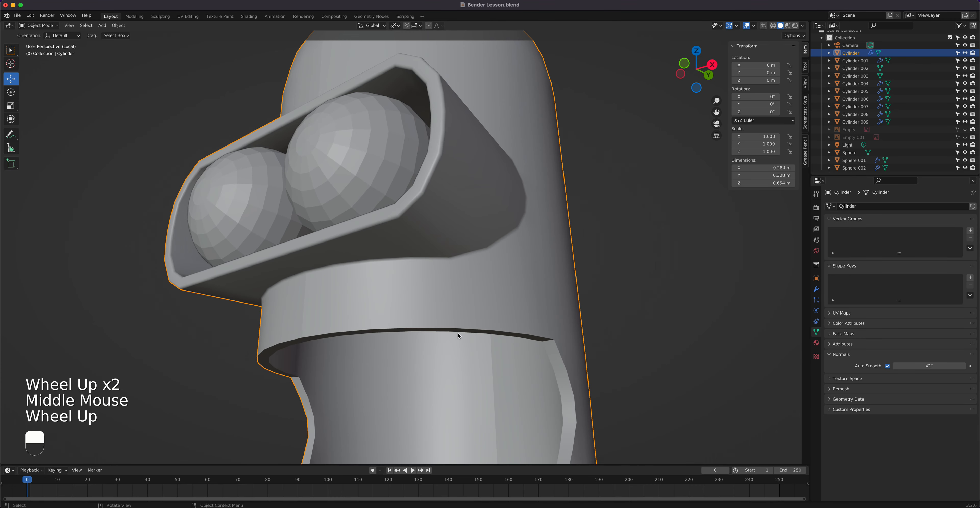
{"action": "key", "text": "Tab"}
{"action": "left_click", "coordinate": [447, 326]}
{"action": "left_click", "coordinate": [447, 326], "text": "alt"}
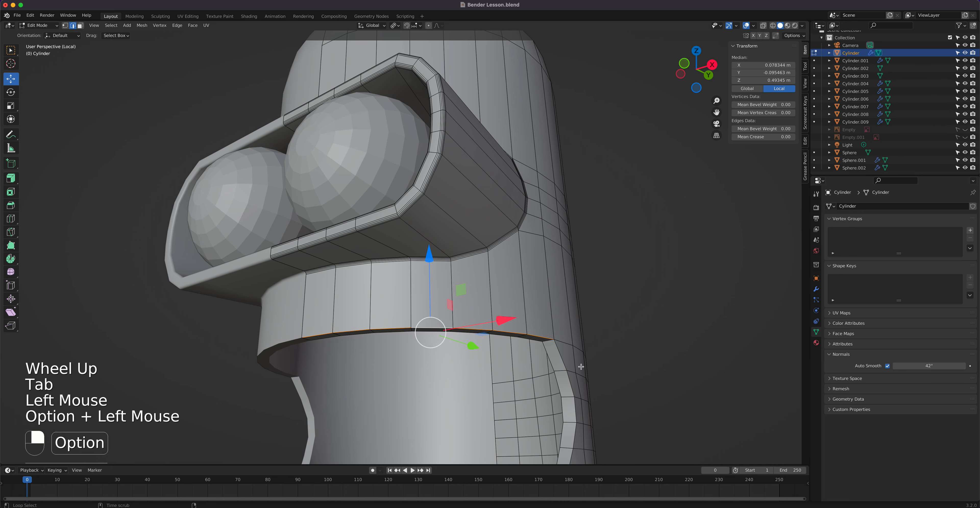
{"action": "left_click", "coordinate": [553, 360], "text": "alt+shift"}
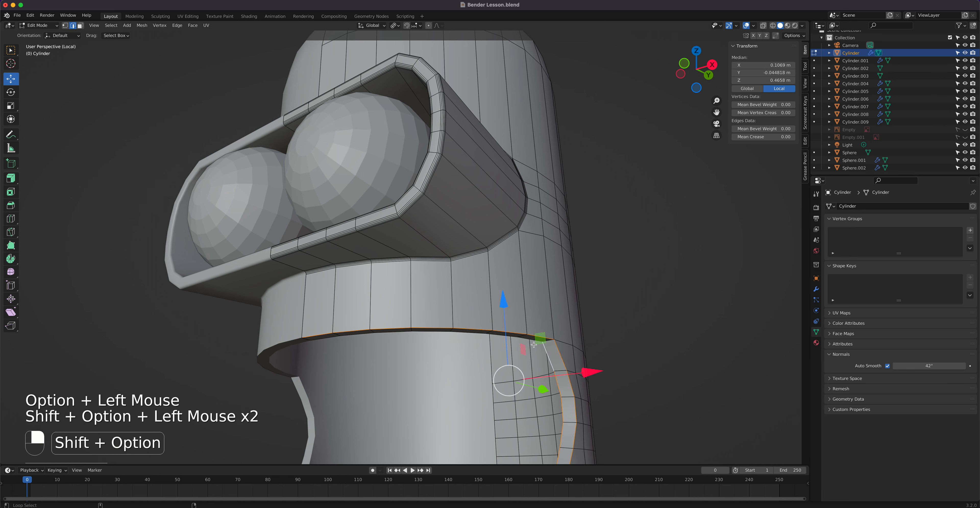
{"action": "left_click", "coordinate": [532, 338], "text": "alt+shift"}
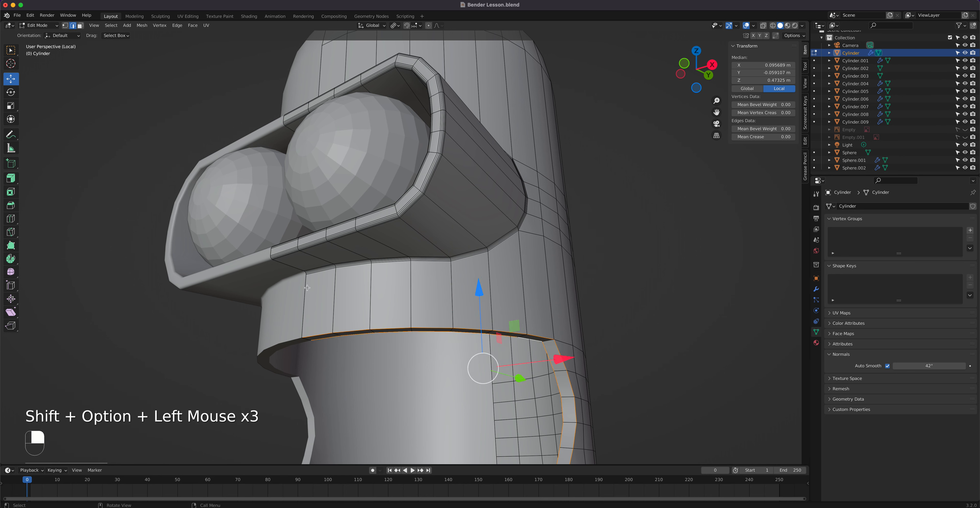
{"action": "middle_click_drag", "start_coordinate": [376, 394], "coordinate": [371, 310], "text": "shift"}
{"action": "scroll", "coordinate": [371, 310], "scroll_direction": "up", "scroll_amount": 2}
{"action": "left_click", "coordinate": [423, 417], "text": "alt+shift"}
{"action": "left_click", "coordinate": [424, 416], "text": "alt+shift"}
{"action": "mouse_move", "coordinate": [424, 416]}
{"action": "middle_mouse_down"}
{"action": "mouse_move", "coordinate": [460, 393]}
{"action": "mouse_move", "coordinate": [423, 401]}
{"action": "middle_mouse_up"}
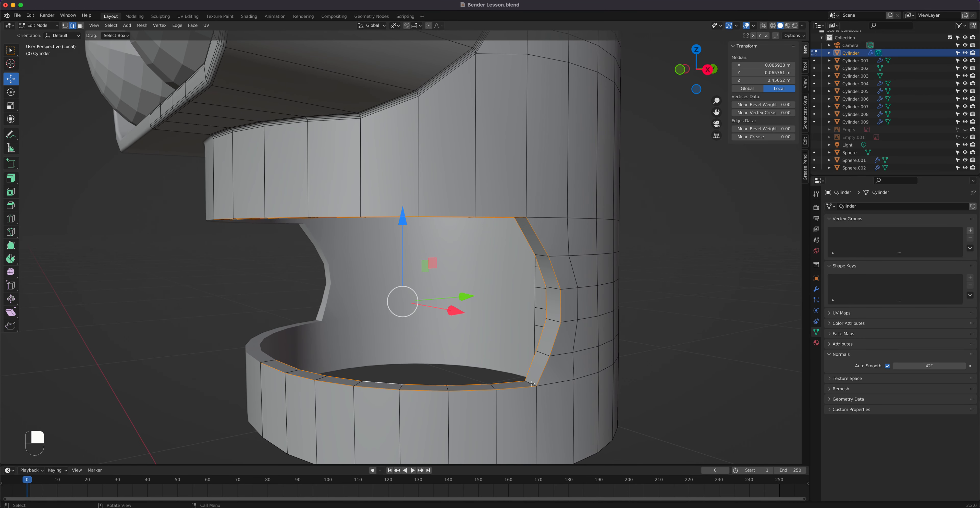
Bevel the mouth opening's edge loops about 0.0018 m wide with 4 segments.
{"action": "right_click", "coordinate": [567, 310]}
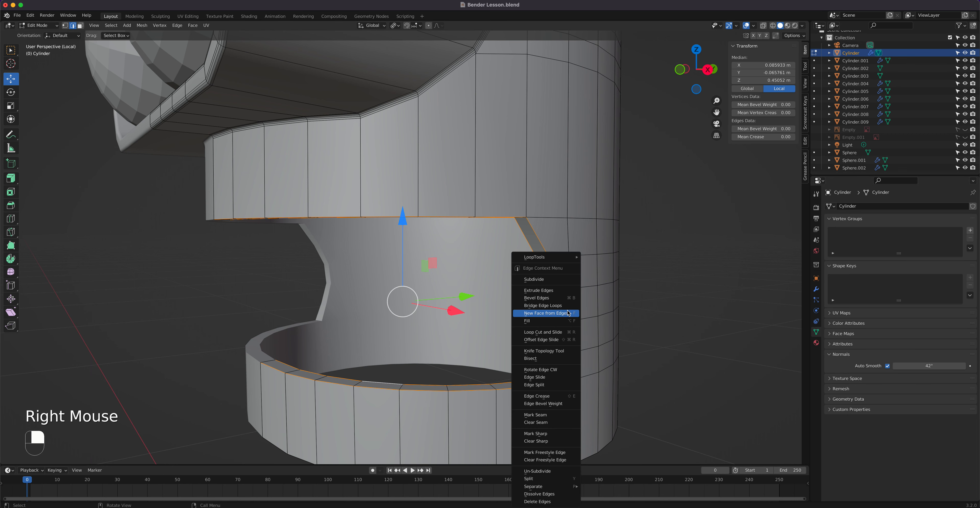
{"action": "left_click", "coordinate": [567, 303]}
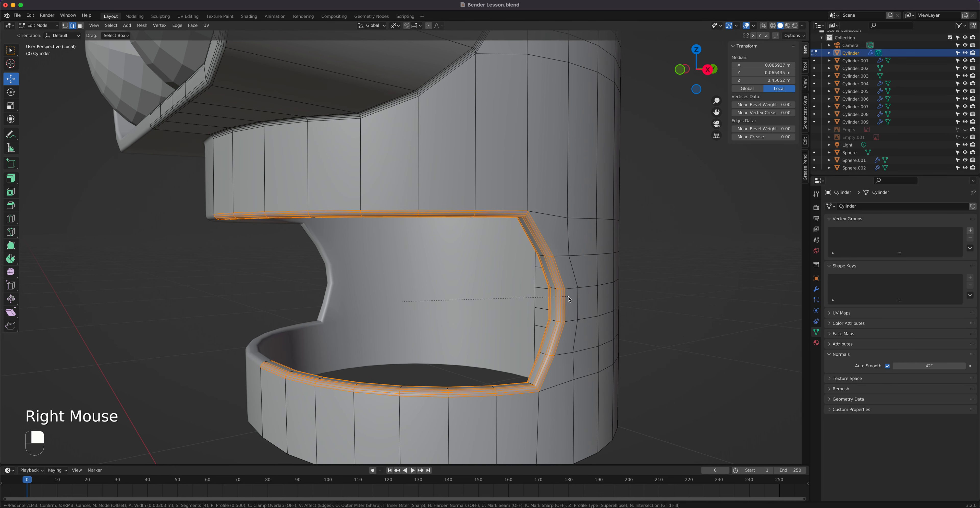
{"action": "left_click", "coordinate": [568, 300]}
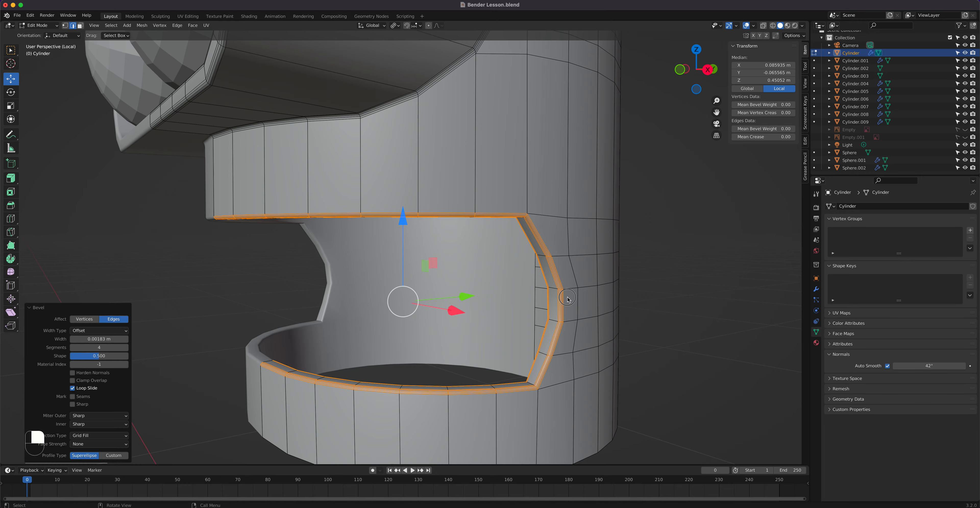
{"action": "scroll", "coordinate": [270, 177], "scroll_direction": "down", "scroll_amount": 2}
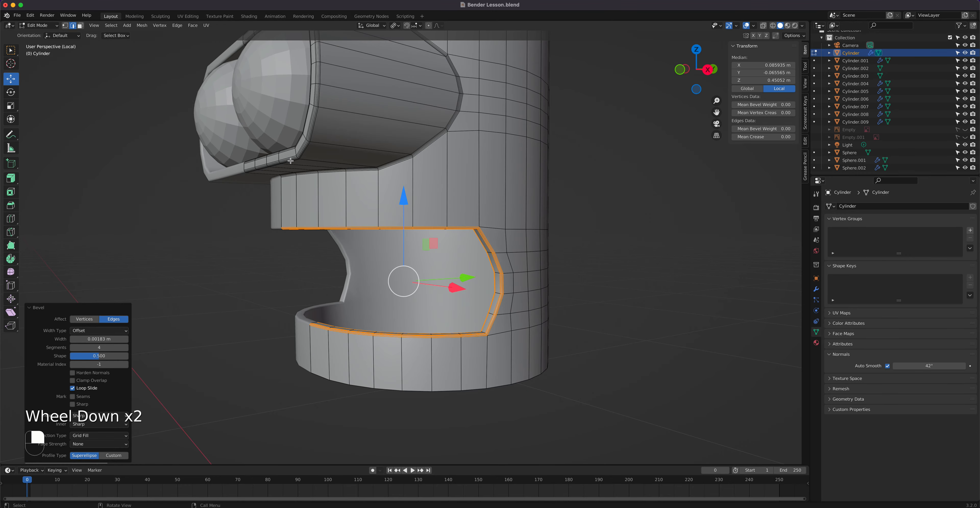
Check the shading of the bevelled mouth opening in object mode, then return to edit mode.
{"action": "mouse_move", "coordinate": [370, 280]}
{"action": "middle_mouse_down"}
{"action": "mouse_move", "coordinate": [371, 305]}
{"action": "mouse_move", "coordinate": [366, 276]}
{"action": "middle_mouse_up"}
{"action": "scroll", "coordinate": [366, 276], "scroll_direction": "up", "scroll_amount": 1}
{"action": "scroll", "coordinate": [366, 277], "scroll_direction": "up", "scroll_amount": 1}
{"action": "middle_click_drag", "start_coordinate": [421, 361], "coordinate": [453, 335]}
{"action": "key", "text": "Tab"}
{"action": "scroll", "coordinate": [453, 394], "scroll_direction": "down", "scroll_amount": 2}
{"action": "scroll", "coordinate": [476, 371], "scroll_direction": "up", "scroll_amount": 2}
{"action": "key", "text": "Tab"}
Bevel the edges across the mouth opening's lower corner about 0.0059 m wide with 4 segments.
{"action": "scroll", "coordinate": [466, 341], "scroll_direction": "up", "scroll_amount": 2}
{"action": "middle_click_drag", "start_coordinate": [525, 368], "coordinate": [440, 291], "text": "shift"}
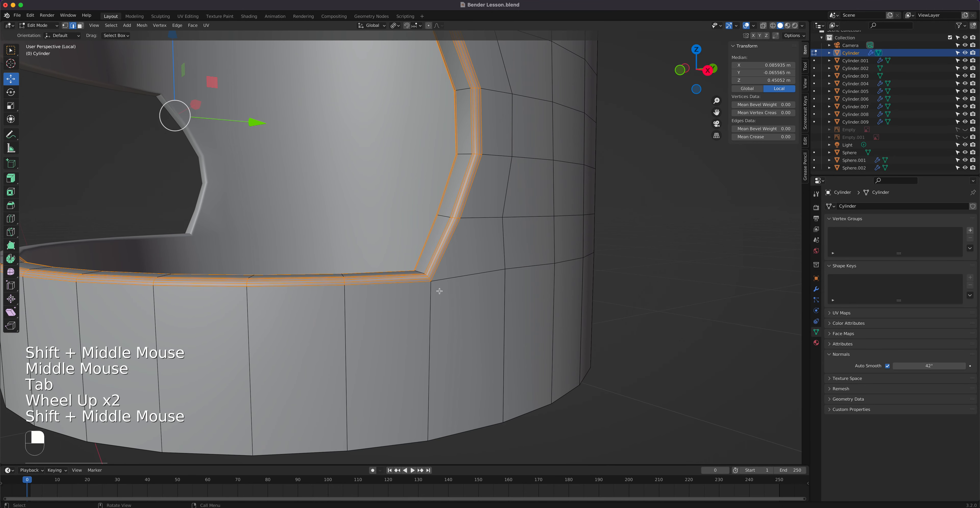
{"action": "left_click", "coordinate": [438, 289]}
{"action": "scroll", "coordinate": [461, 316], "scroll_direction": "up", "scroll_amount": 2}
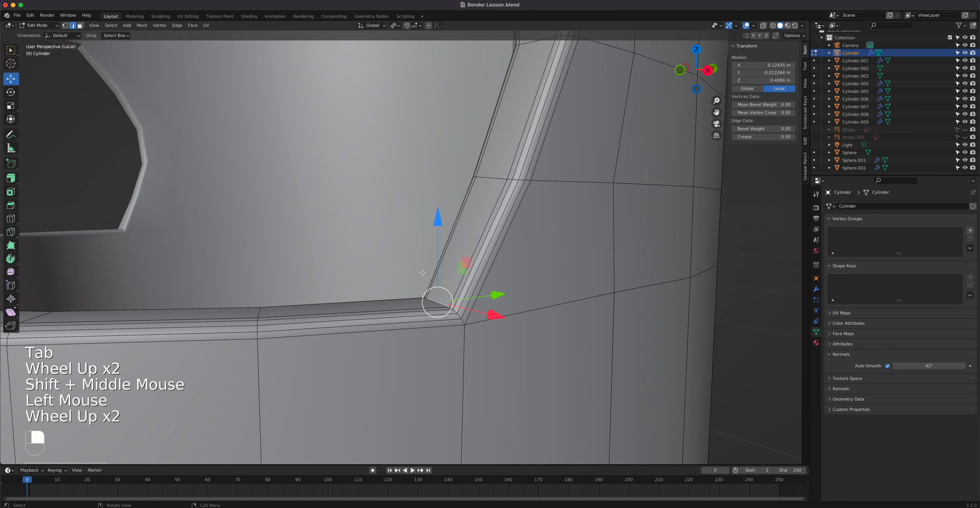
{"action": "left_click", "coordinate": [461, 316], "text": "alt"}
{"action": "middle_click_drag", "start_coordinate": [462, 316], "coordinate": [354, 294]}
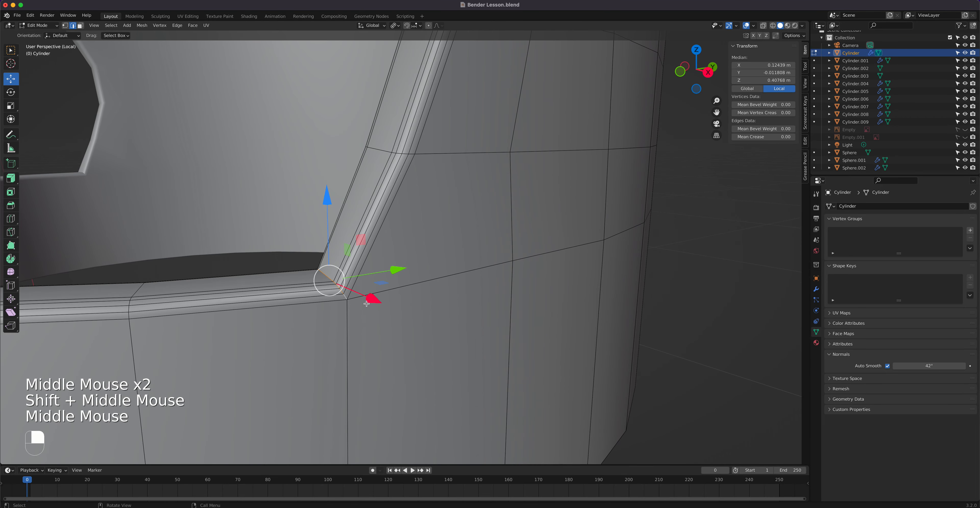
{"action": "right_click", "coordinate": [354, 294]}
{"action": "left_click", "coordinate": [354, 294]}
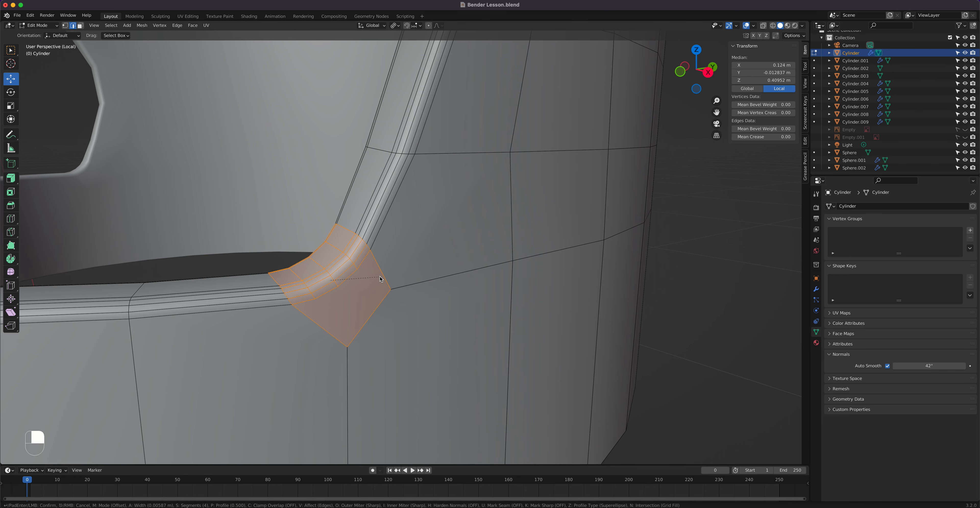
{"action": "left_click", "coordinate": [380, 279]}
{"action": "scroll", "coordinate": [381, 282], "scroll_direction": "down", "scroll_amount": 3}
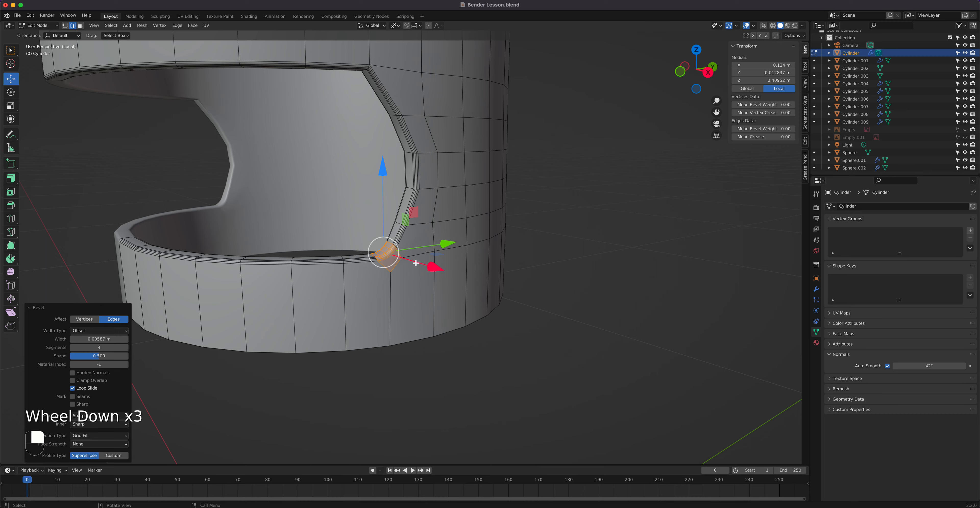
Bevel the edges across the mouth opening's upper corner about 0.0055 m wide with 4 segments.
{"action": "middle_click_drag", "start_coordinate": [379, 164], "coordinate": [401, 247], "text": "shift"}
{"action": "scroll", "coordinate": [401, 247], "scroll_direction": "down", "scroll_amount": 1}
{"action": "scroll", "coordinate": [401, 247], "scroll_direction": "up", "scroll_amount": 3}
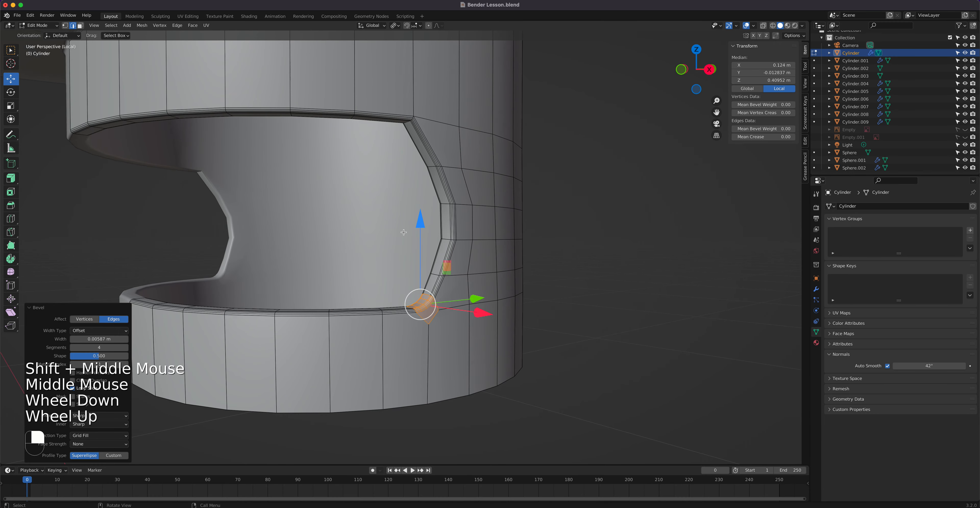
{"action": "middle_click_drag", "start_coordinate": [426, 115], "coordinate": [463, 172], "text": "shift"}
{"action": "left_click", "coordinate": [459, 125], "text": "alt"}
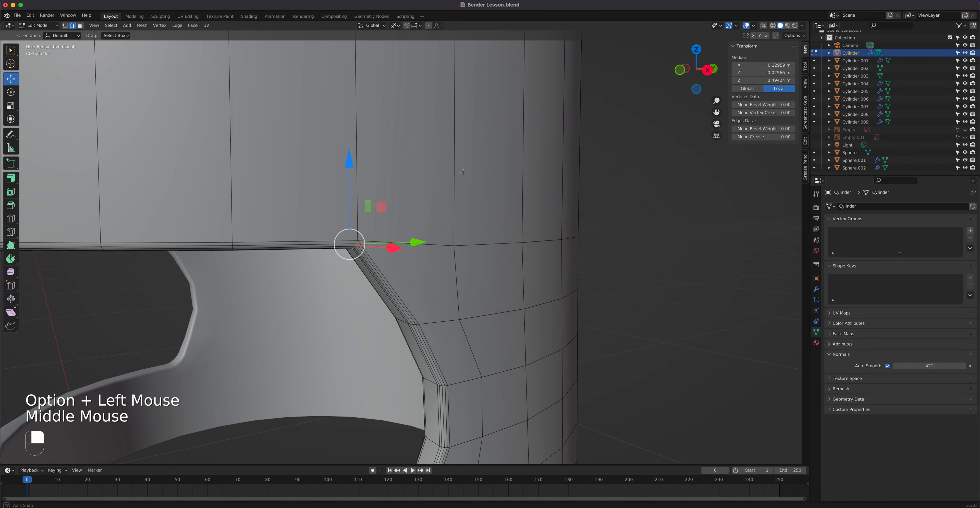
{"action": "middle_click_drag", "start_coordinate": [355, 250], "coordinate": [379, 244], "text": "shift"}
{"action": "right_click", "coordinate": [379, 244]}
{"action": "left_click", "coordinate": [381, 244]}
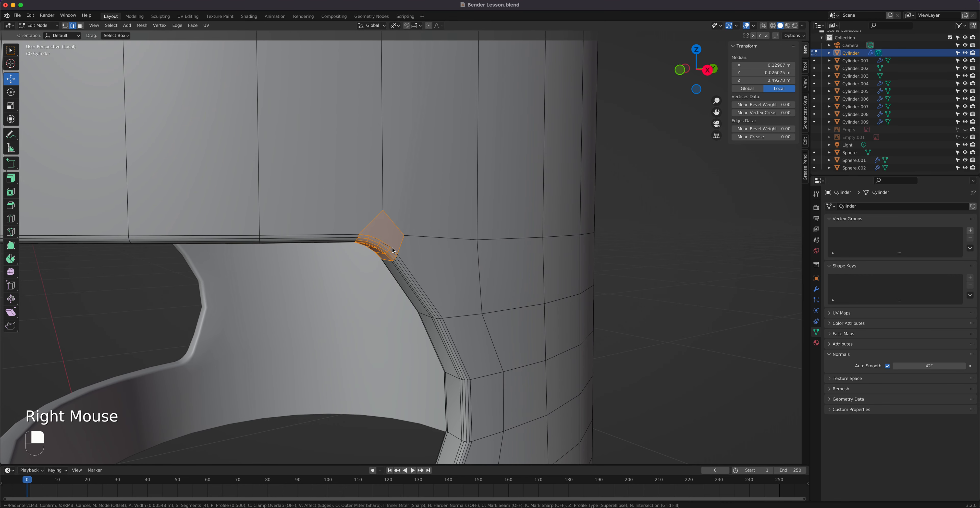
{"action": "left_click", "coordinate": [393, 251]}
Examine the shading of the rounded mouth corners and the visor in object mode.
{"action": "scroll", "coordinate": [393, 250], "scroll_direction": "down", "scroll_amount": 4}
{"action": "middle_click_drag", "start_coordinate": [393, 251], "coordinate": [409, 308]}
{"action": "key", "text": "Tab"}
{"action": "scroll", "coordinate": [394, 298], "scroll_direction": "up", "scroll_amount": 2}
{"action": "scroll", "coordinate": [395, 299], "scroll_direction": "down", "scroll_amount": 2}
{"action": "scroll", "coordinate": [407, 308], "scroll_direction": "up", "scroll_amount": 1}
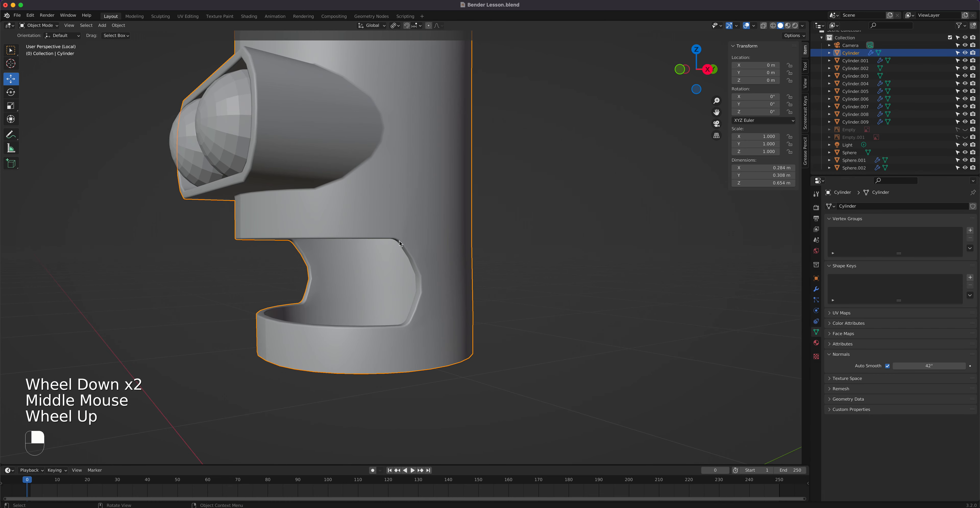
{"action": "middle_click_drag", "start_coordinate": [417, 278], "coordinate": [376, 199]}
{"action": "scroll", "coordinate": [426, 277], "scroll_direction": "up", "scroll_amount": 3}
{"action": "scroll", "coordinate": [446, 300], "scroll_direction": "down", "scroll_amount": 3}
{"action": "key", "text": "Tab"}
{"action": "key", "text": "Tab"}
Apply Shade Smooth to the eye spheres inside the visor.
{"action": "left_click", "coordinate": [376, 200]}
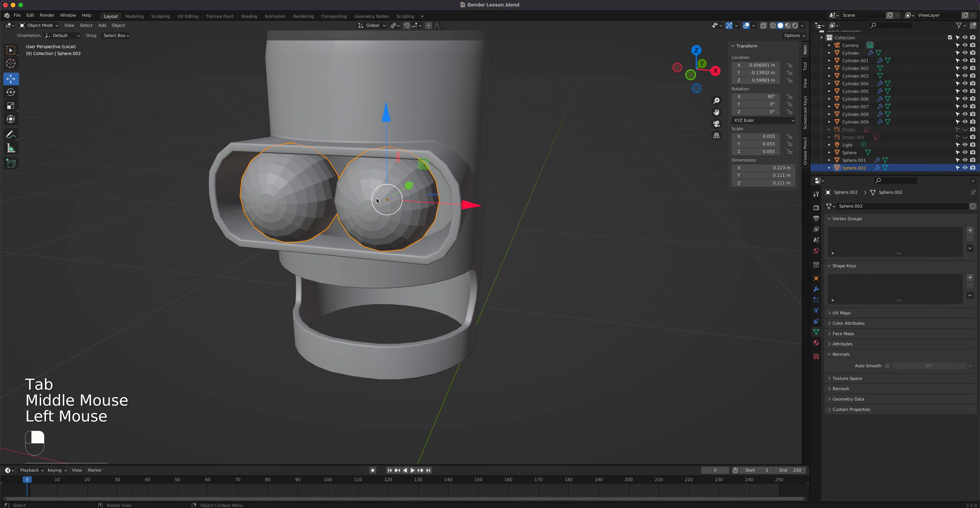
{"action": "right_click", "coordinate": [377, 200]}
{"action": "left_click", "coordinate": [377, 196]}
{"action": "mouse_move", "coordinate": [390, 242]}
{"action": "middle_mouse_down"}
{"action": "mouse_move", "coordinate": [409, 230]}
{"action": "mouse_move", "coordinate": [395, 232]}
{"action": "middle_mouse_up"}
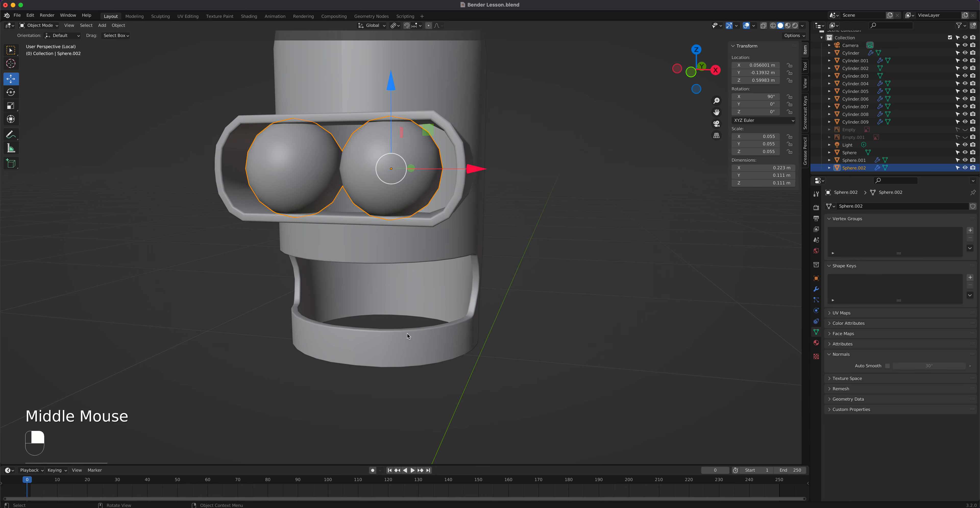
Enter edit mode on the eye spheres, isolate them in local view and frame them from the front.
{"action": "key", "text": "Tab"}
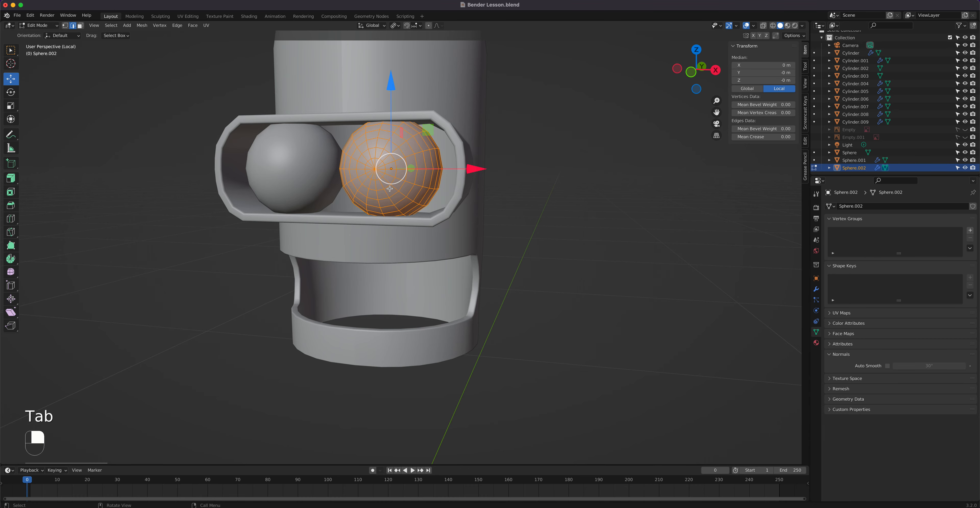
{"action": "key", "text": "slash"}
{"action": "key", "text": "KP_1"}
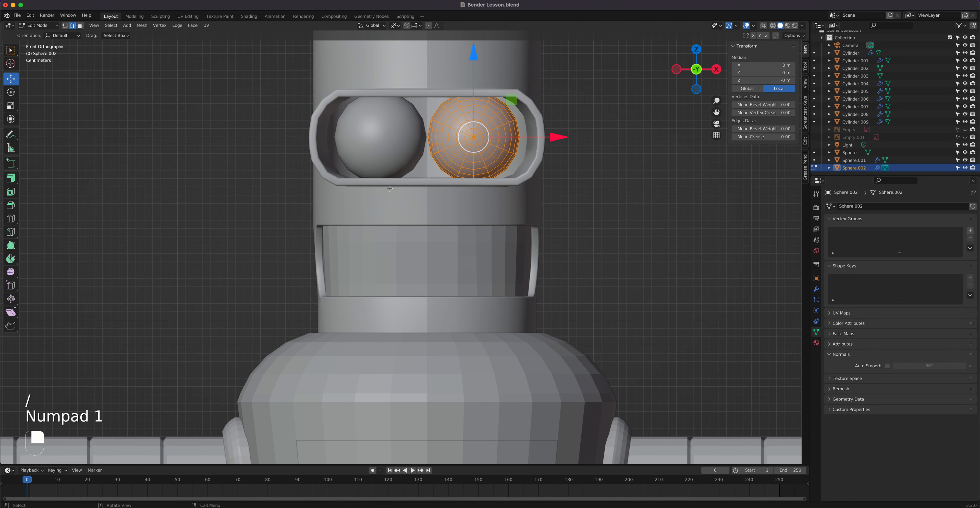
{"action": "key", "text": "slash"}
{"action": "scroll", "coordinate": [441, 162], "scroll_direction": "up", "scroll_amount": 4}
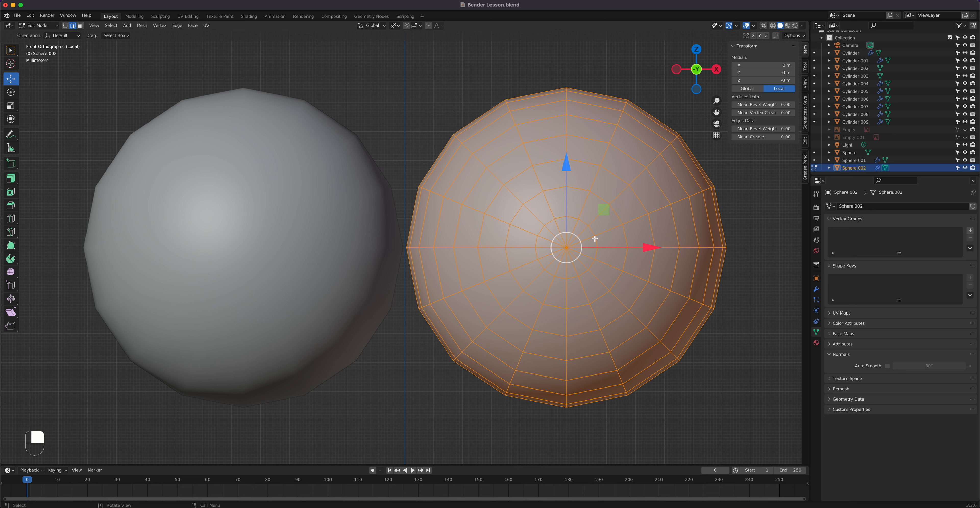
{"action": "scroll", "coordinate": [610, 249], "scroll_direction": "down", "scroll_amount": 2}
{"action": "scroll", "coordinate": [610, 249], "scroll_direction": "up", "scroll_amount": 1}
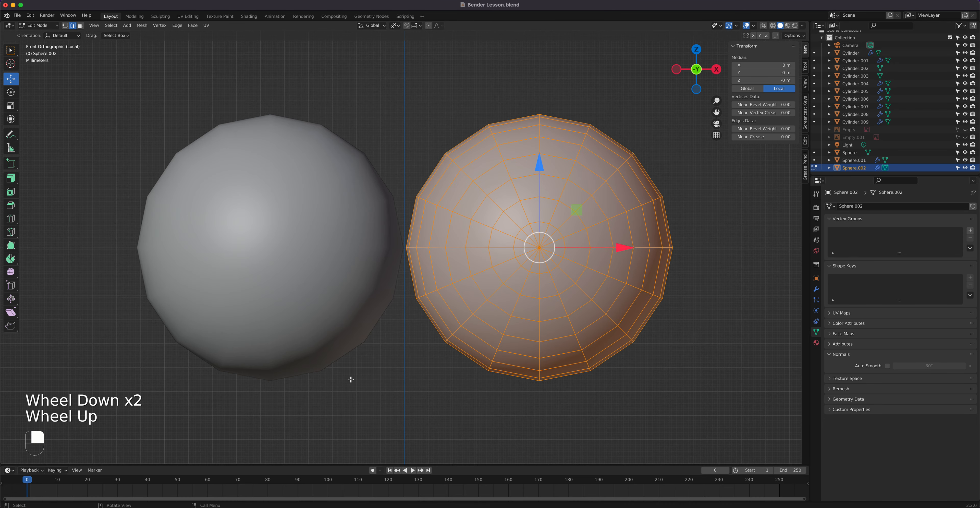
Switch to Google Chrome and search the web for "bender futurama".
{"action": "left_click", "coordinate": [137, 507]}
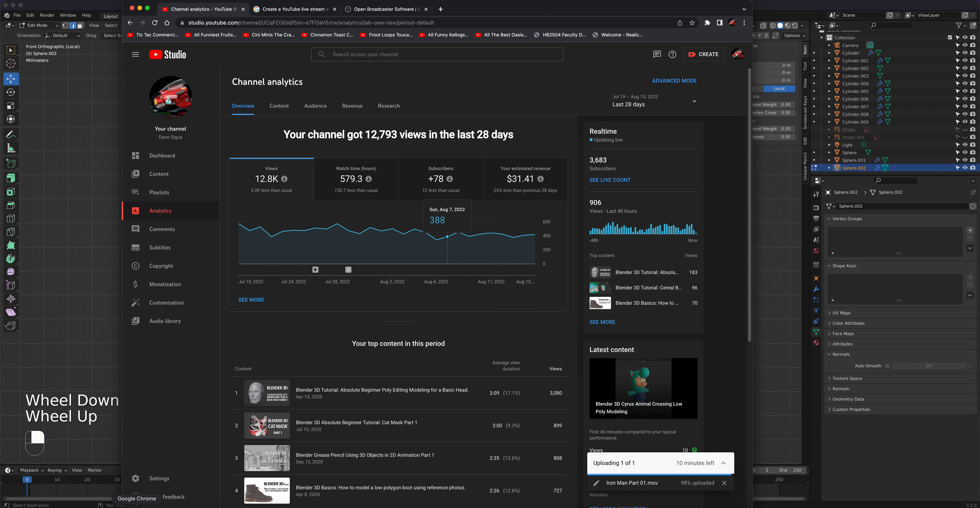
{"action": "left_click", "coordinate": [286, 11]}
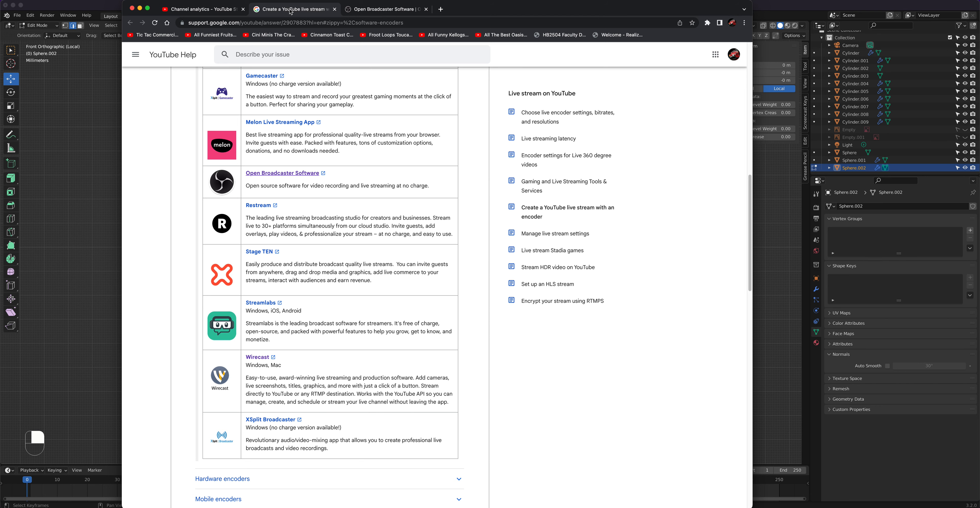
{"action": "left_click", "coordinate": [357, 11]}
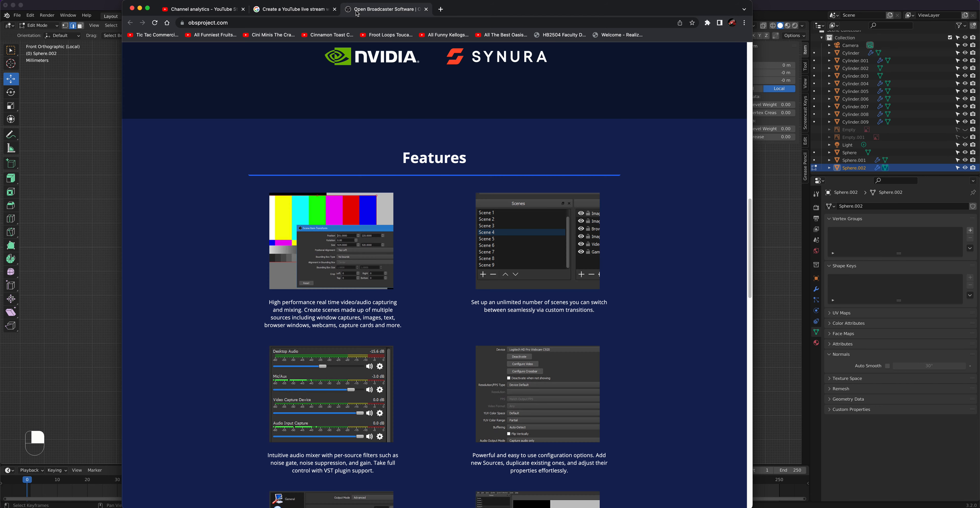
{"action": "left_click", "coordinate": [335, 24]}
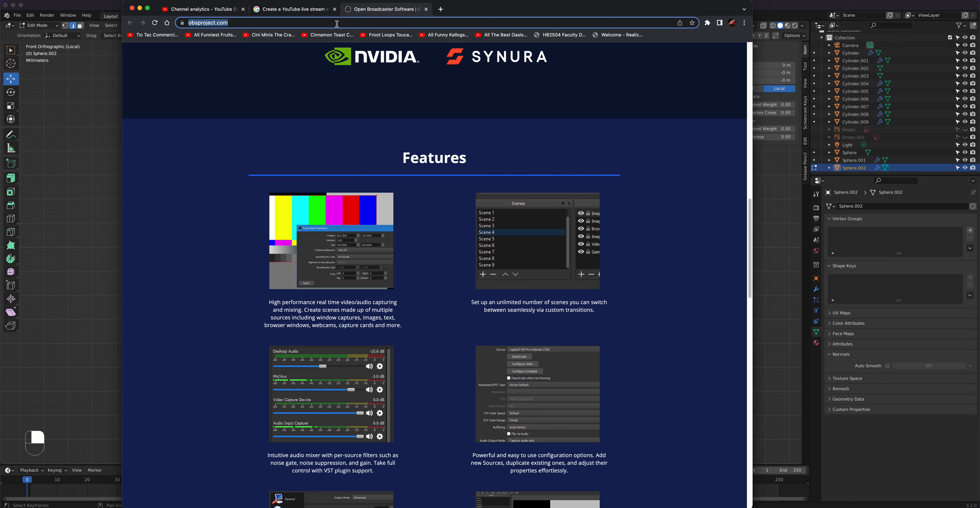
{"action": "type", "text": "bende"}
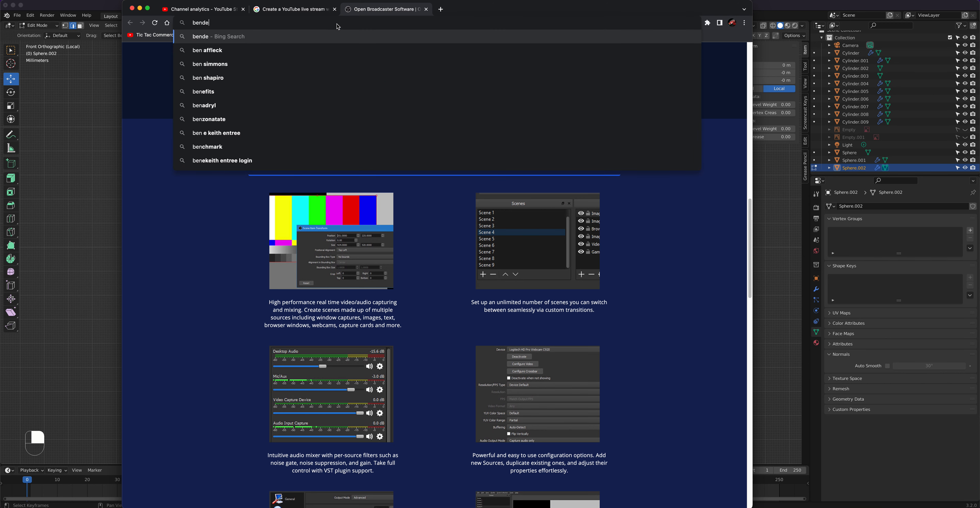
{"action": "type", "text": "r futurama"}
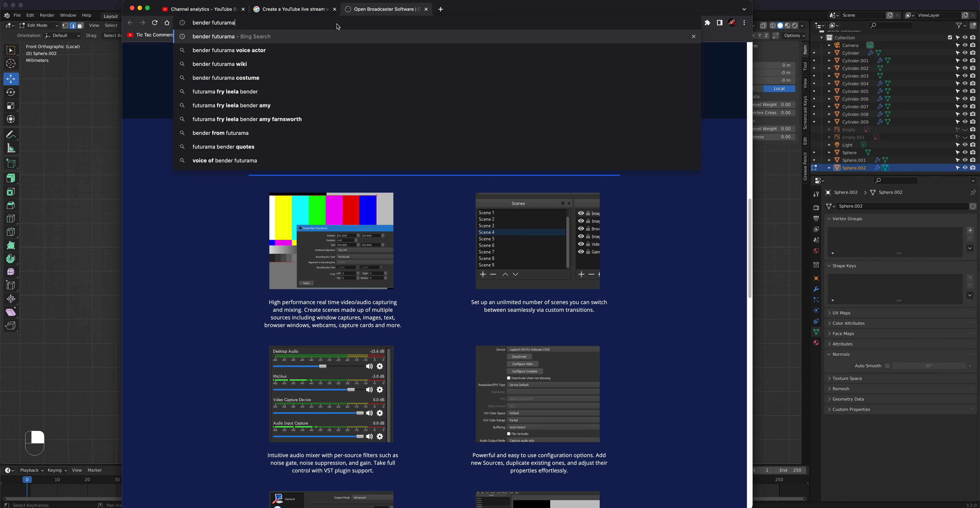
{"action": "key", "text": "Return"}
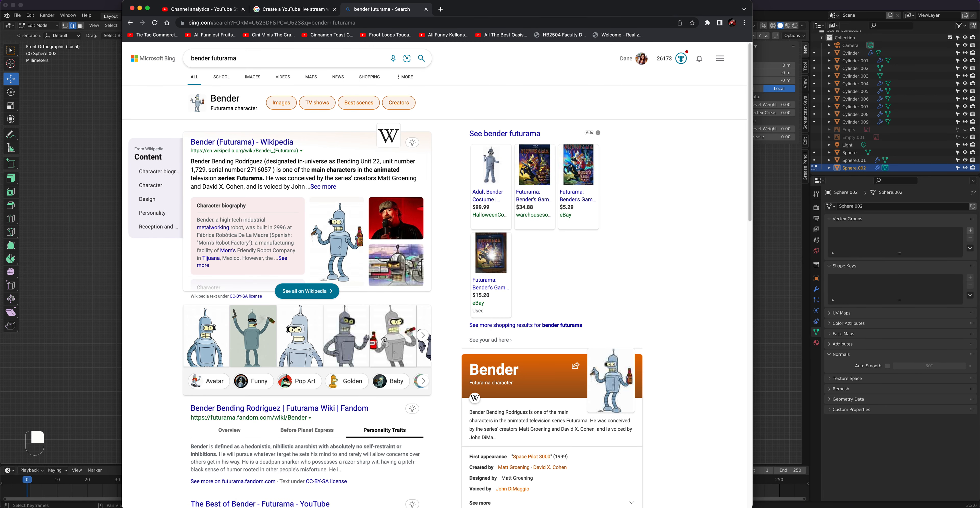
Capture the first full-body Bender picture from the image results as a reference screenshot, and return to Blender.
{"action": "left_click", "coordinate": [293, 331]}
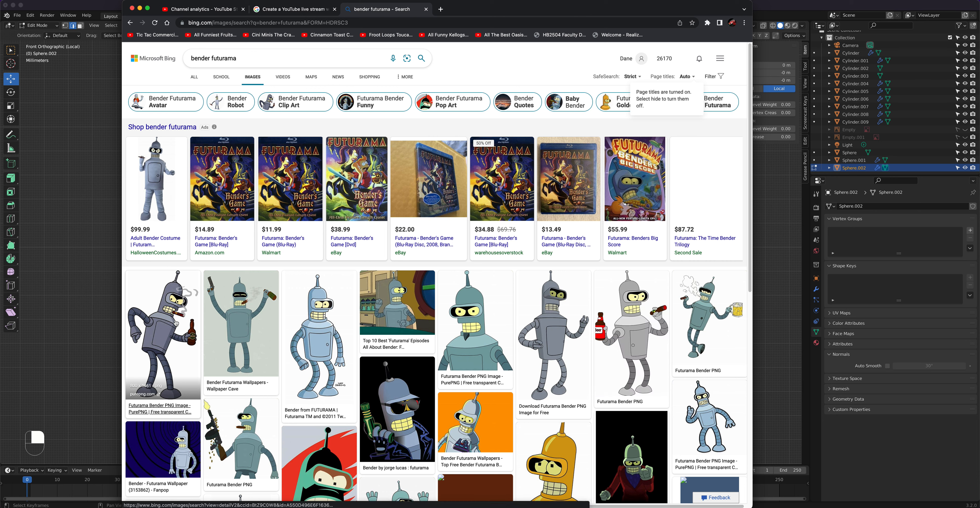
{"action": "left_click", "coordinate": [167, 334]}
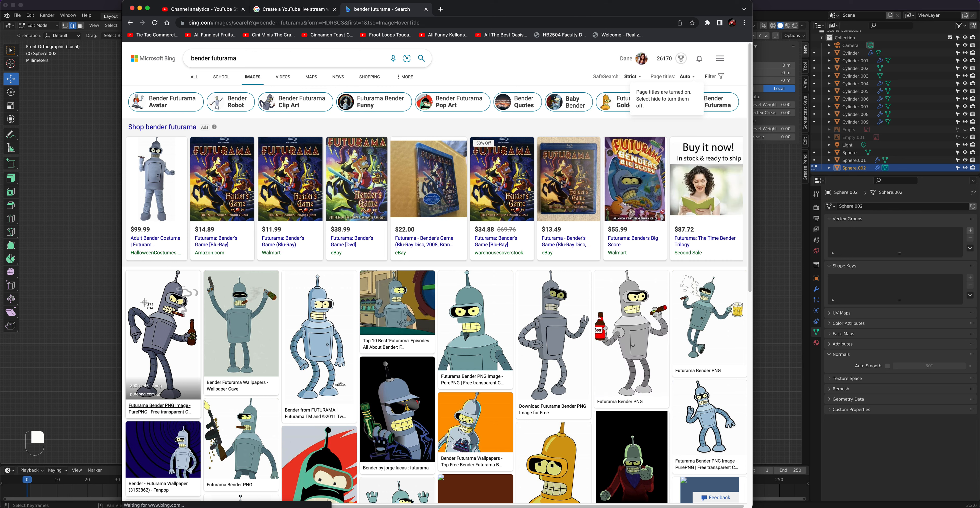
{"action": "left_click_drag", "start_coordinate": [128, 274], "coordinate": [198, 397]}
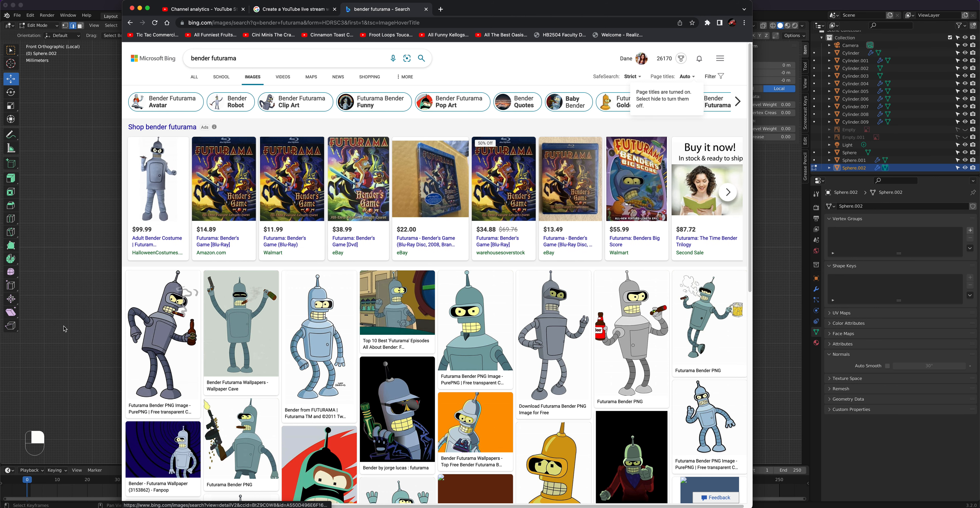
{"action": "left_click", "coordinate": [63, 326]}
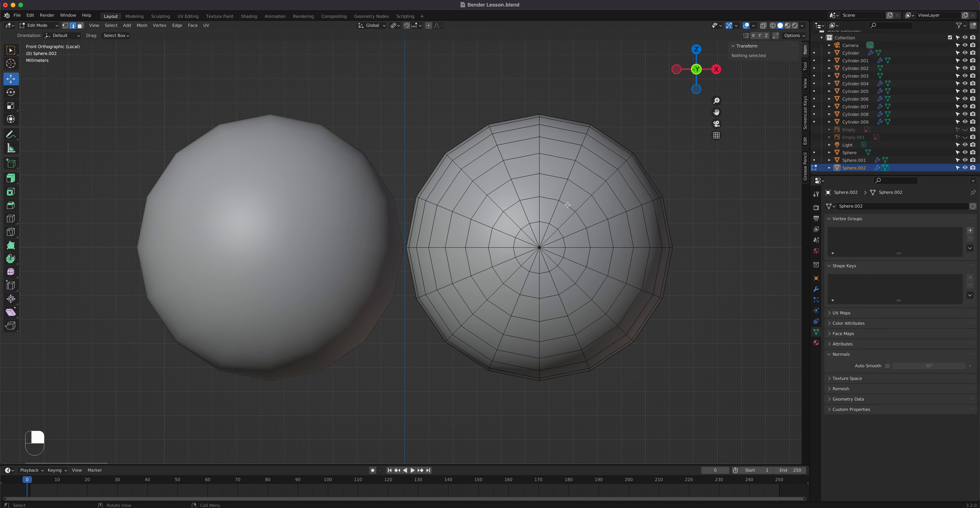
Select the five upper vertices of the second ring around the eye's front pole and flatten them by scaling to 0 along Z.
{"action": "scroll", "coordinate": [567, 205], "scroll_direction": "up", "scroll_amount": 2}
{"action": "scroll", "coordinate": [552, 214], "scroll_direction": "down", "scroll_amount": 1}
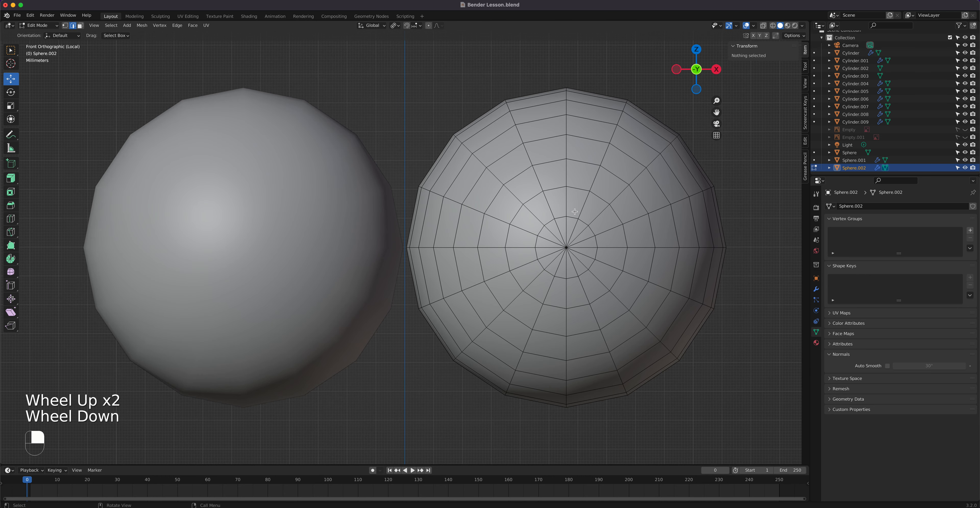
{"action": "key", "text": "1"}
{"action": "left_click", "coordinate": [521, 208]}
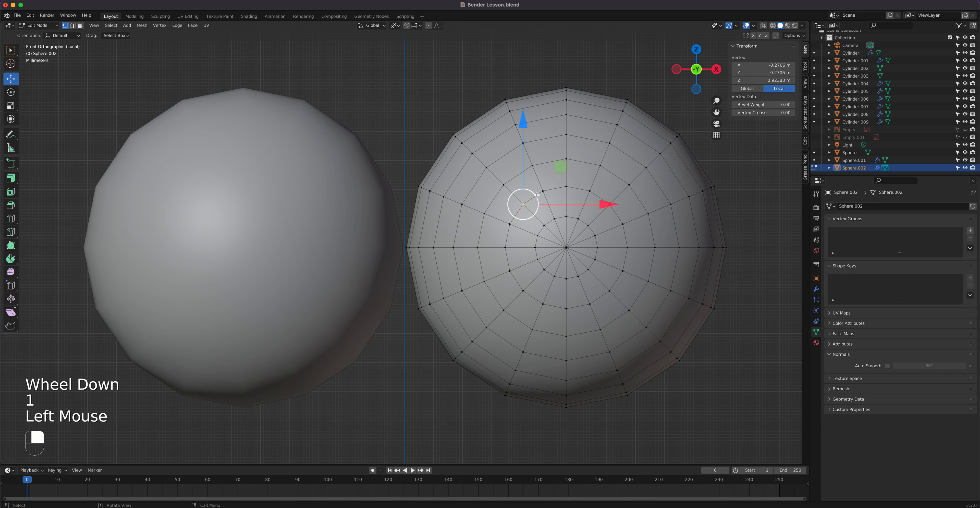
{"action": "left_click", "coordinate": [549, 191], "text": "shift"}
{"action": "left_click", "coordinate": [566, 187], "text": "shift"}
{"action": "left_click", "coordinate": [590, 191], "text": "shift"}
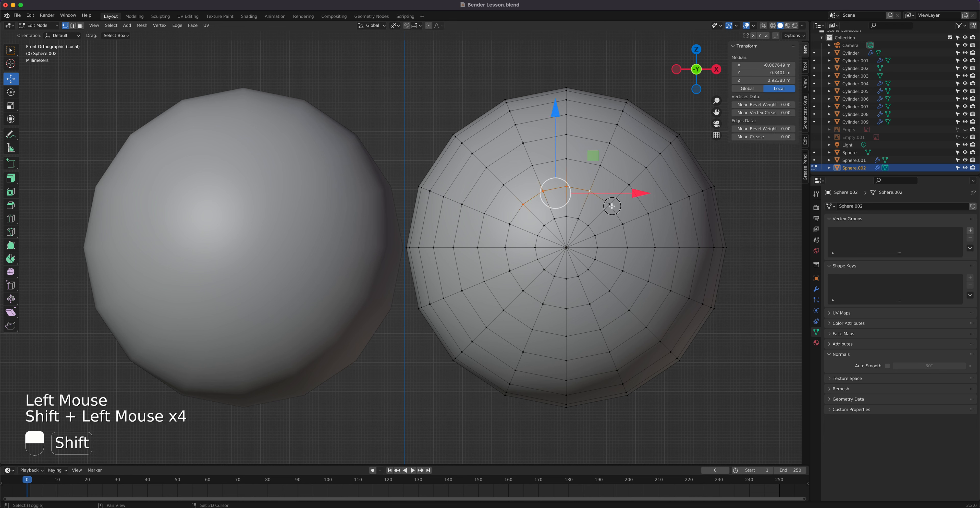
{"action": "left_click", "coordinate": [610, 204], "text": "shift"}
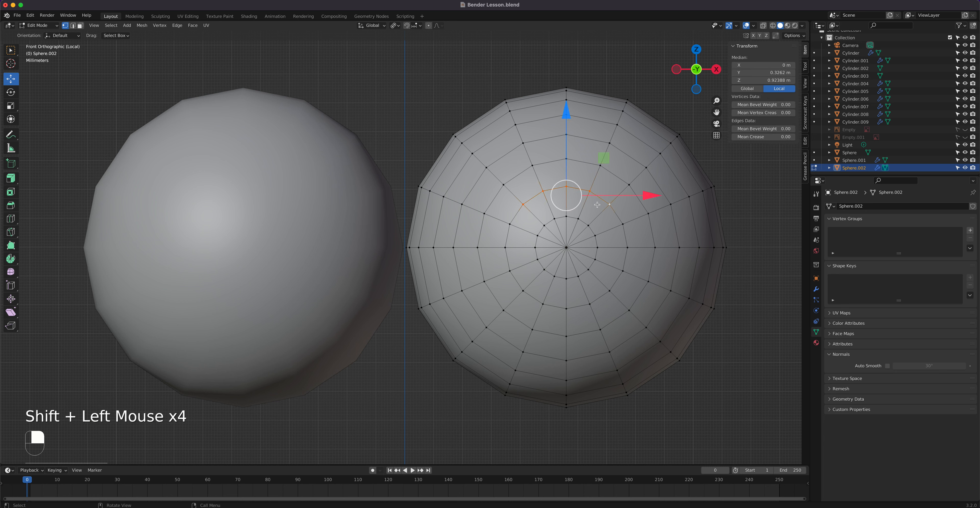
{"action": "key", "text": "s"}
{"action": "type", "text": "z"}
{"action": "type", "text": "0"}
{"action": "left_click", "coordinate": [597, 205]}
{"action": "left_click", "coordinate": [524, 290]}
{"action": "left_click", "coordinate": [543, 304], "text": "shift"}
{"action": "left_click", "coordinate": [572, 328], "text": "shift"}
{"action": "left_click", "coordinate": [592, 306], "text": "shift"}
{"action": "left_click", "coordinate": [566, 310], "text": "shift"}
{"action": "left_click", "coordinate": [569, 337], "text": "shift"}
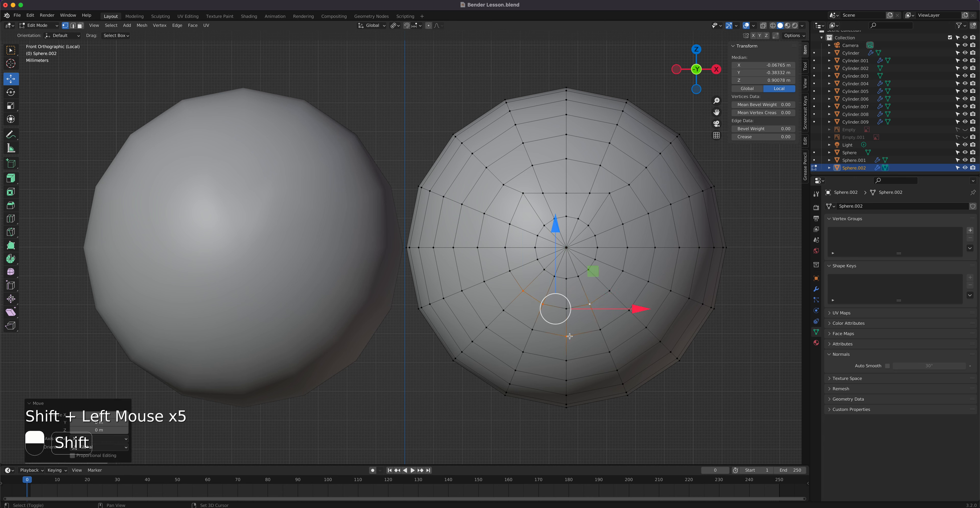
Select the five lower vertices of the second ring around the eye's front pole and flatten them by scaling to 0 along Z.
{"action": "left_click", "coordinate": [566, 311]}
{"action": "left_click", "coordinate": [590, 305], "text": "shift"}
{"action": "left_click", "coordinate": [610, 291], "text": "shift"}
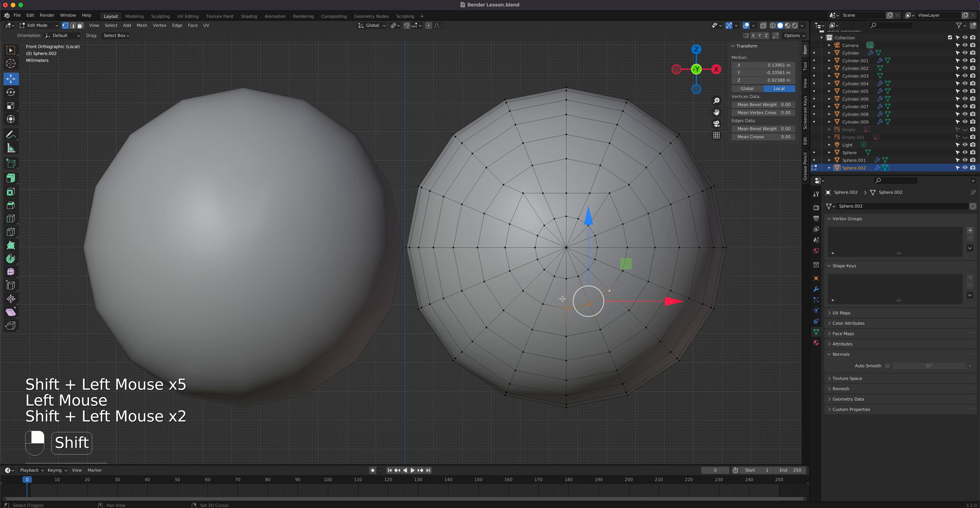
{"action": "left_click", "coordinate": [524, 290], "text": "shift"}
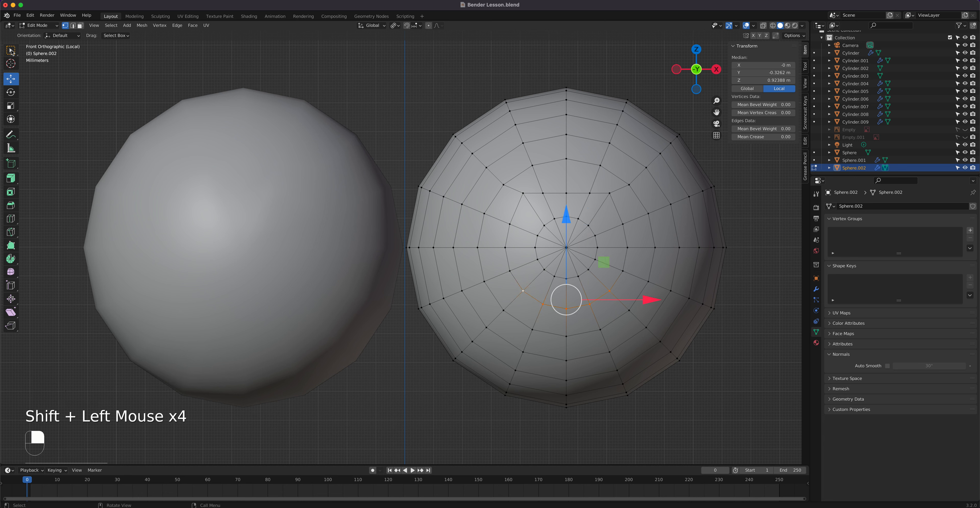
{"action": "left_click", "coordinate": [11, 50]}
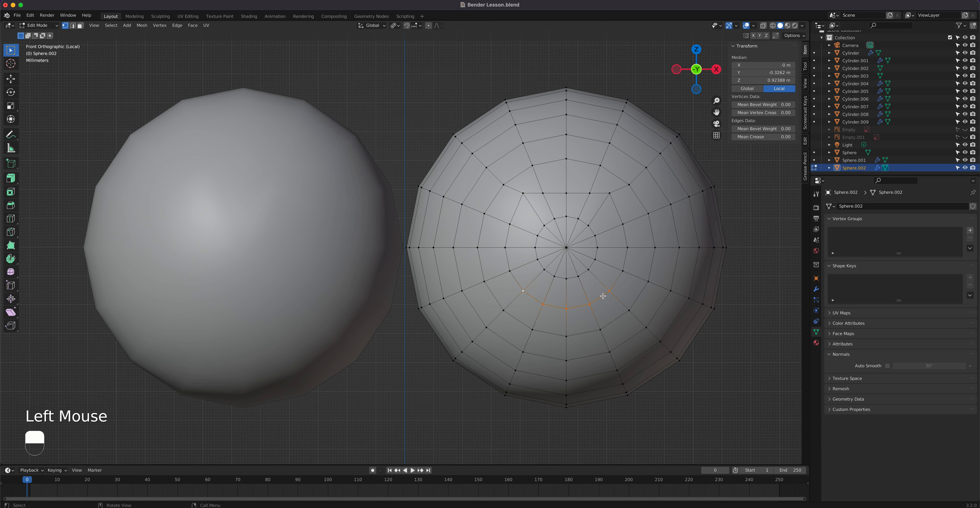
{"action": "key", "text": "s"}
{"action": "key", "text": "z"}
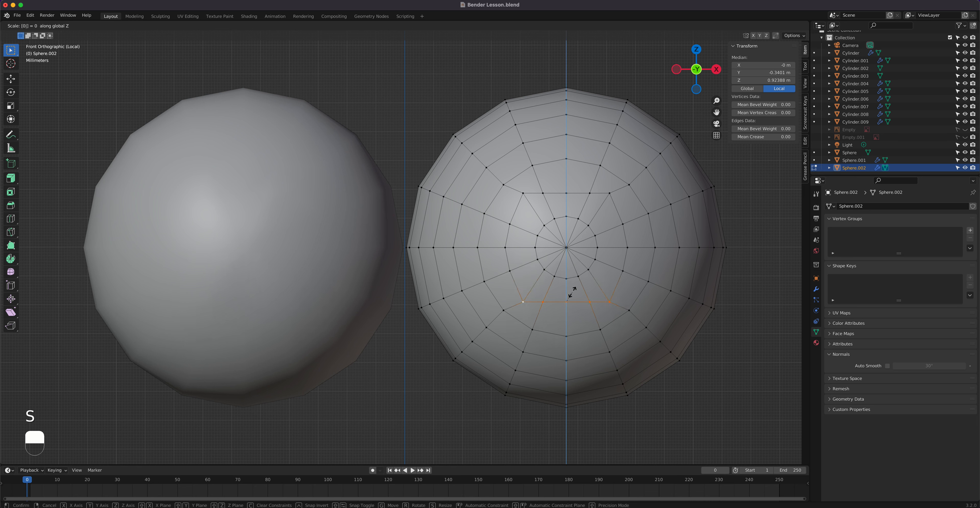
{"action": "left_click", "coordinate": [572, 292]}
Select the five vertices on the ring's left side, corners included, and align them vertically by scaling to 0 along X.
{"action": "left_click", "coordinate": [524, 192]}
{"action": "left_click", "coordinate": [509, 225], "text": "shift"}
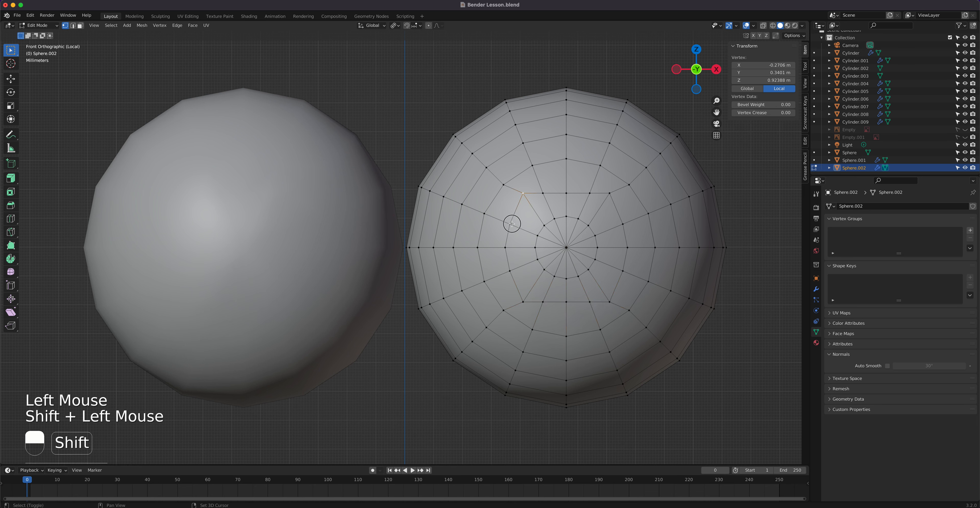
{"action": "left_click", "coordinate": [505, 247], "text": "shift"}
{"action": "left_click", "coordinate": [523, 302], "text": "shift"}
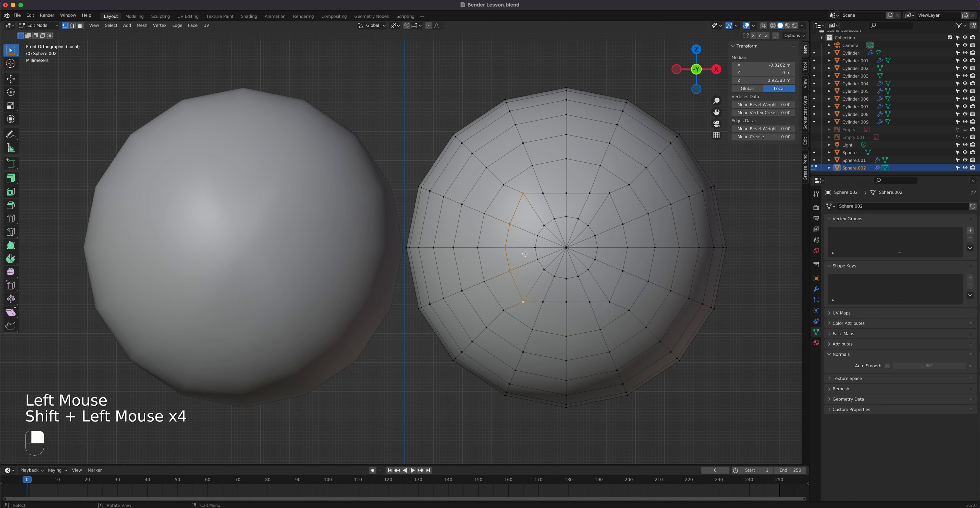
{"action": "key", "text": "s"}
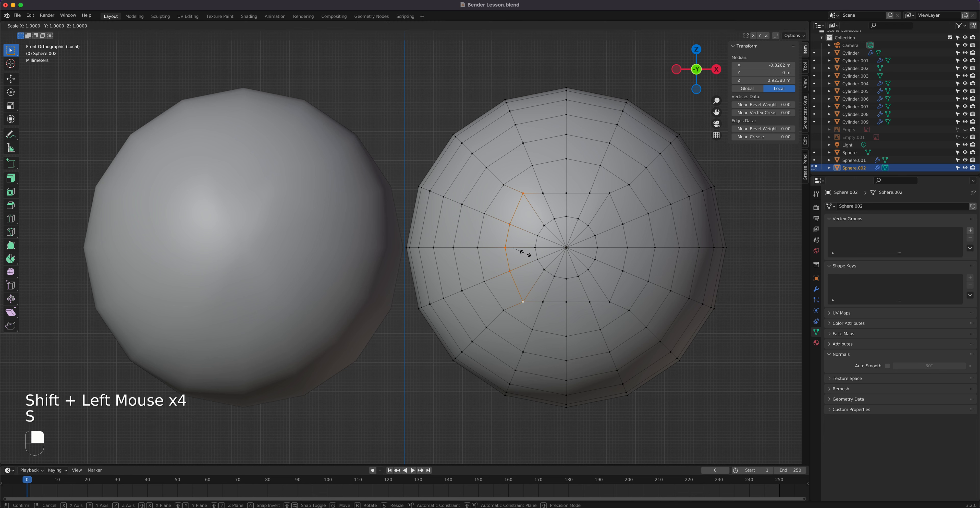
{"action": "key", "text": "x"}
{"action": "key", "text": "0"}
{"action": "left_click", "coordinate": [525, 253]}
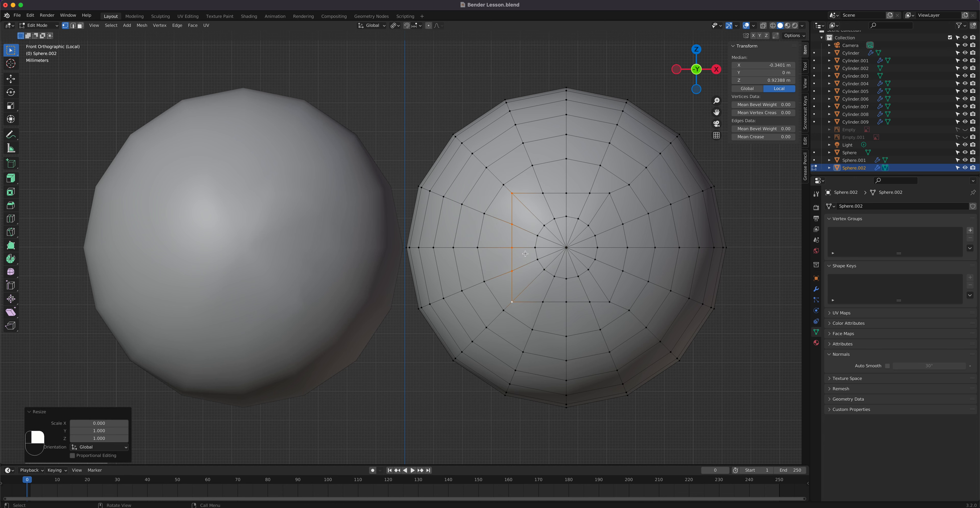
Select the five vertices on the ring's right side and align them by scaling to 0 along X, completing the square.
{"action": "left_click", "coordinate": [610, 193]}
{"action": "left_click", "coordinate": [623, 225], "text": "shift"}
{"action": "left_click", "coordinate": [628, 248], "text": "shift"}
{"action": "key", "text": "s"}
{"action": "key", "text": "x"}
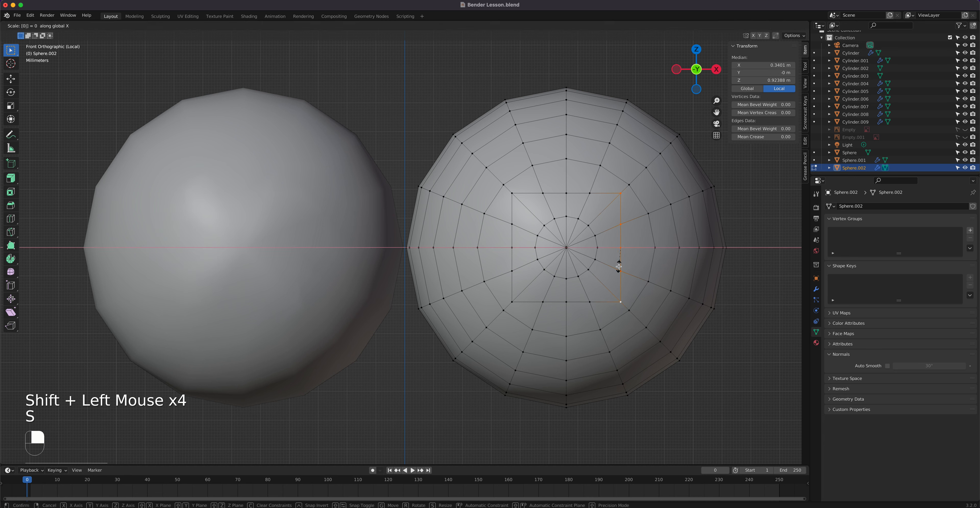
{"action": "left_click", "coordinate": [618, 266]}
Select all the faces inside the square outline on the eye and inset them by about 0.044 m.
{"action": "key", "text": "3"}
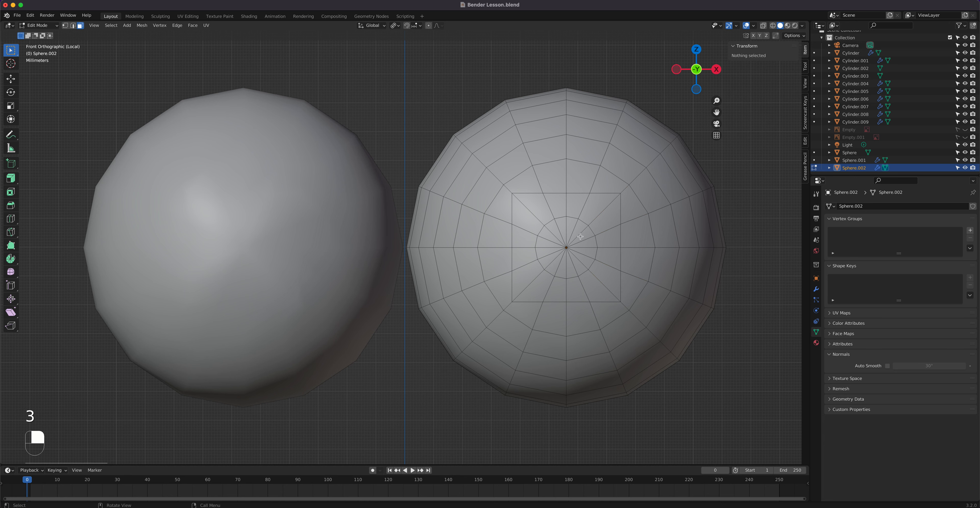
{"action": "left_click_drag", "start_coordinate": [531, 207], "coordinate": [605, 281]}
{"action": "middle_click_drag", "start_coordinate": [602, 279], "coordinate": [573, 289]}
{"action": "key", "text": "i"}
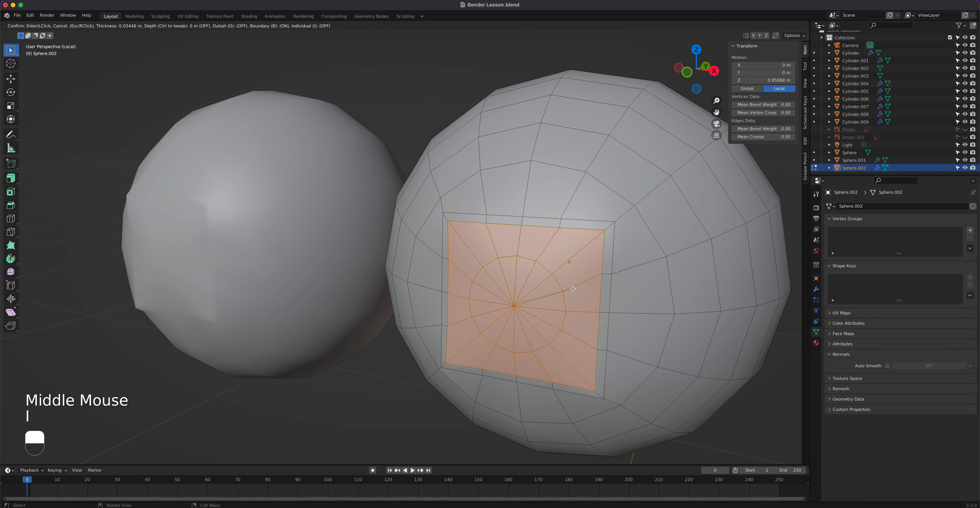
{"action": "left_click", "coordinate": [572, 289]}
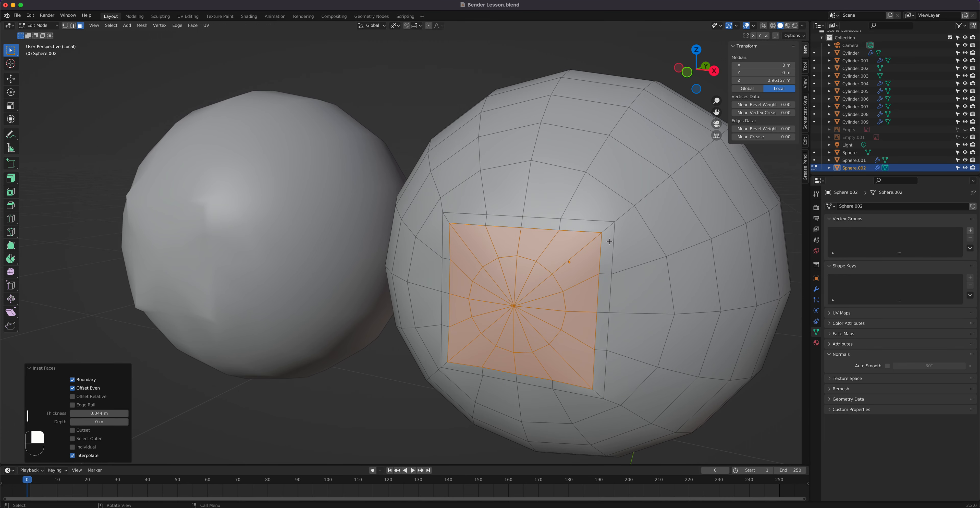
Extrude the inset faces into the eye by about 0.0039 m and grow the selection to the recess's outer square rim.
{"action": "middle_click_drag", "start_coordinate": [561, 300], "coordinate": [552, 302]}
{"action": "key", "text": "e"}
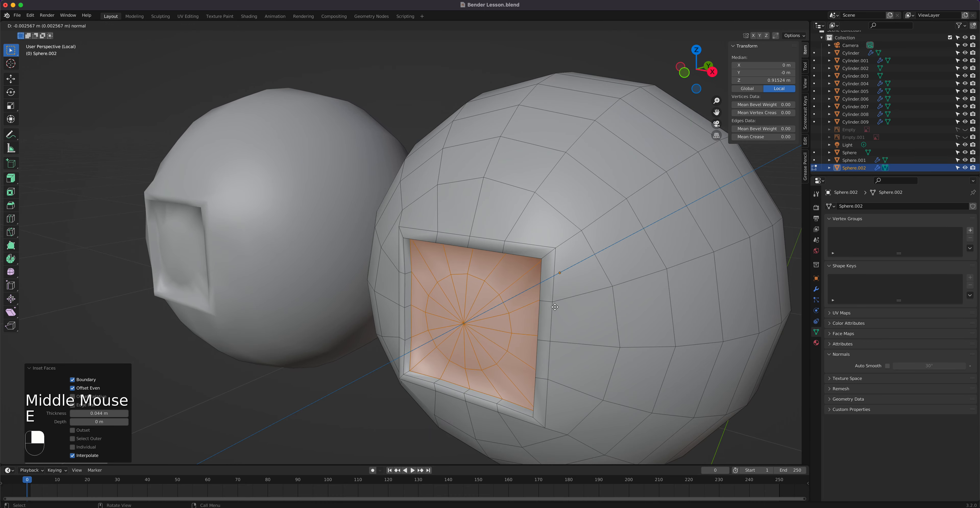
{"action": "middle_click_drag", "start_coordinate": [503, 294], "coordinate": [525, 274]}
{"action": "key", "text": "ctrl+KP_3"}
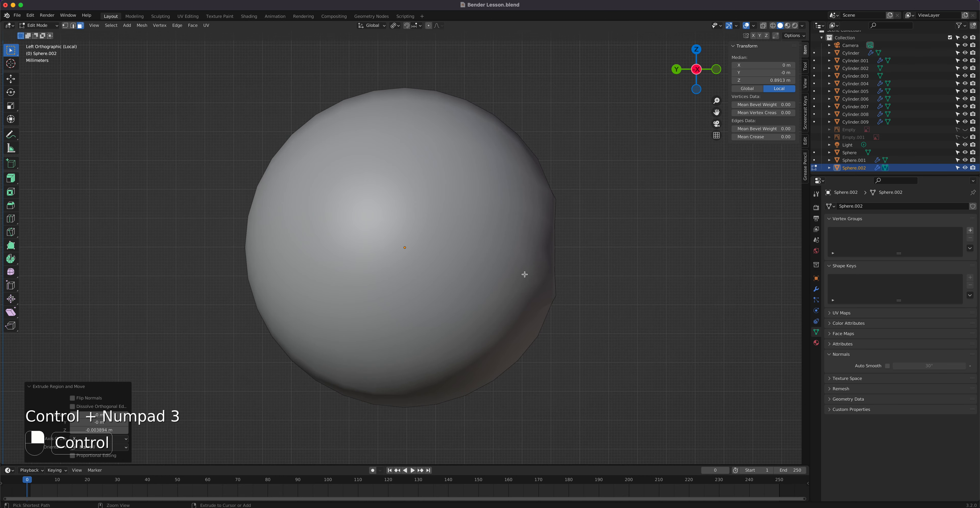
{"action": "key", "text": "KP_1"}
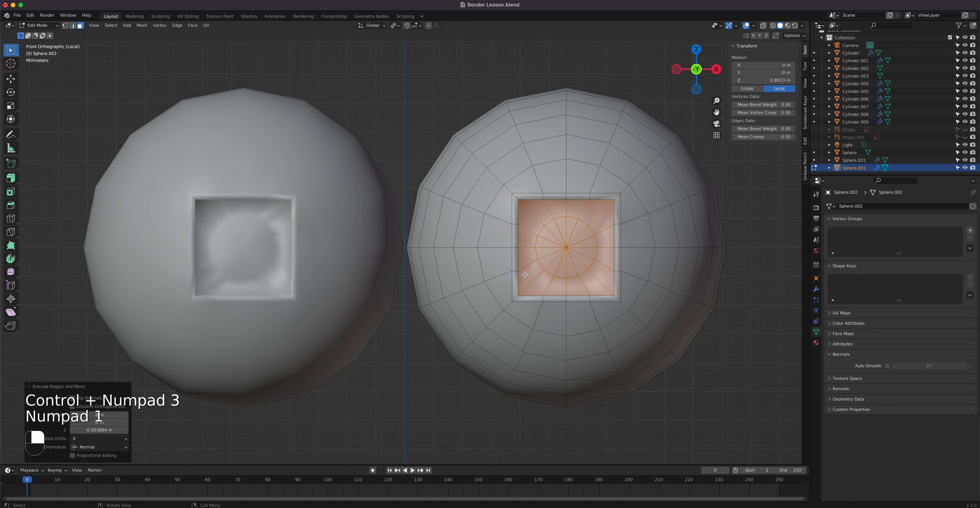
{"action": "key", "text": "ctrl+KP_Add"}
{"action": "key", "text": "ctrl+KP_Add"}
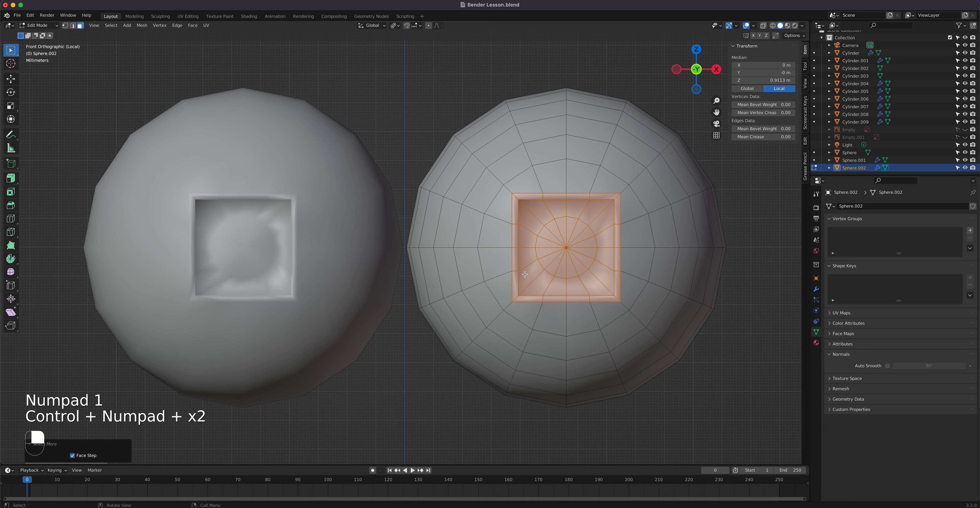
Return to object mode and add a new white material to the eyes with roughness 0.313.
{"action": "key", "text": "Tab"}
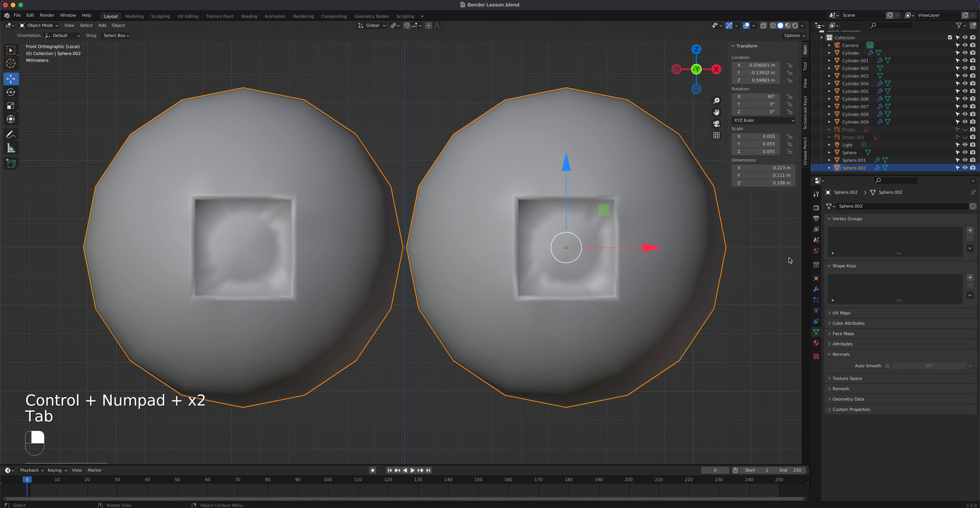
{"action": "left_click", "coordinate": [817, 343]}
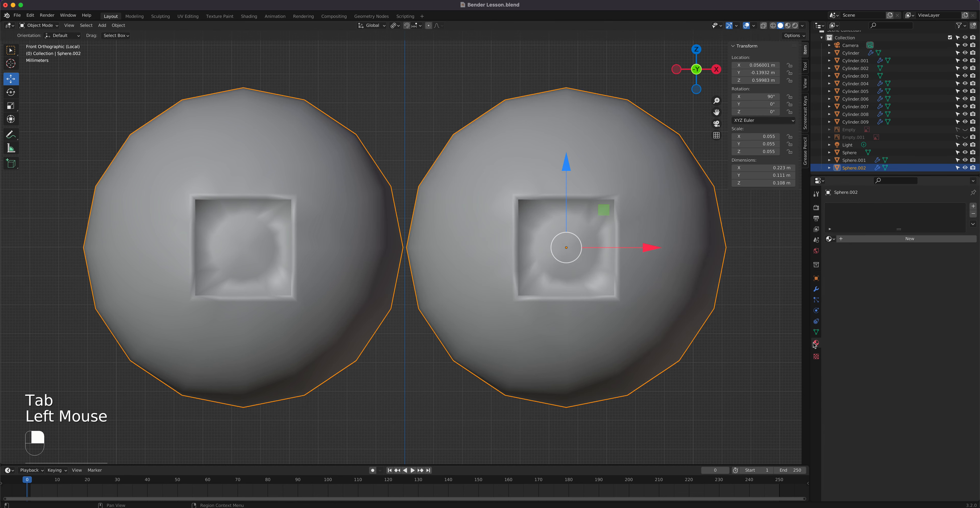
{"action": "left_click", "coordinate": [901, 240]}
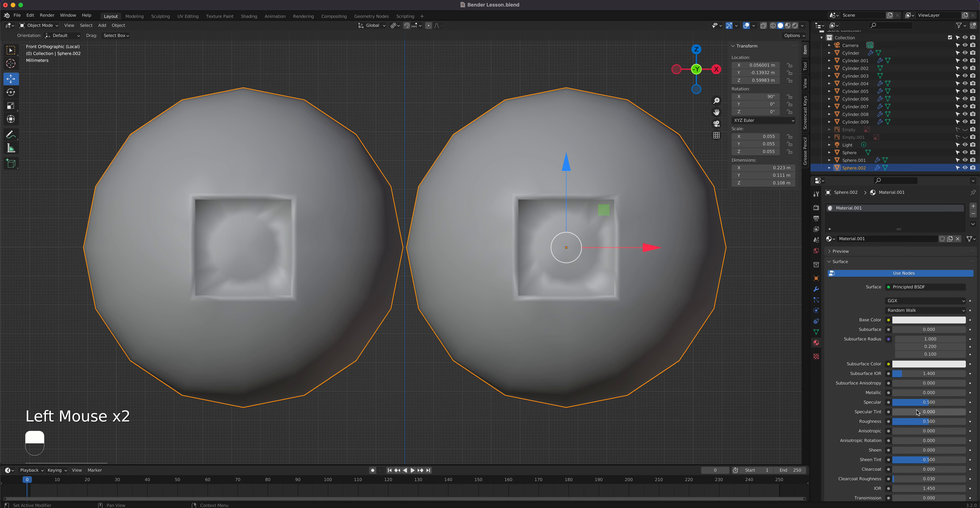
{"action": "left_click_drag", "start_coordinate": [927, 426], "coordinate": [912, 425]}
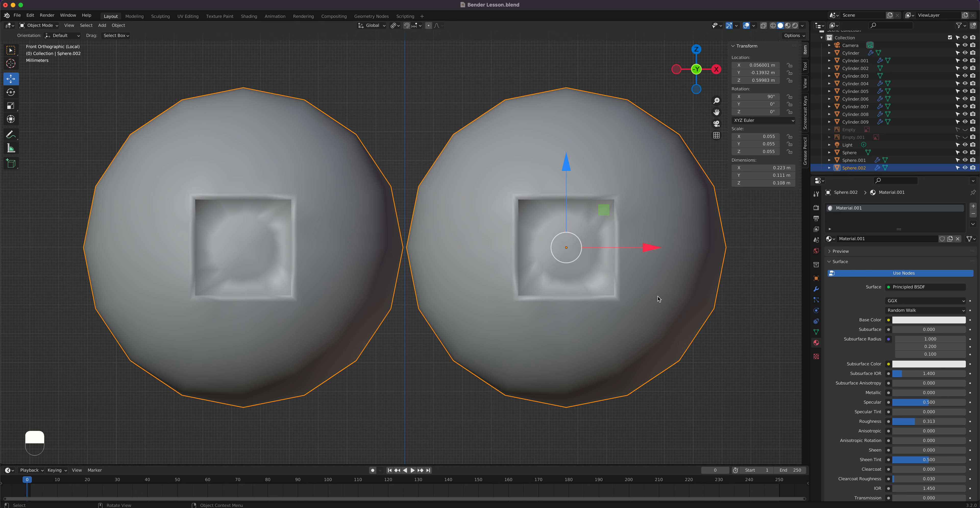
Add a second material slot to the eyes with a new black material of roughness 0.298.
{"action": "left_click", "coordinate": [973, 207]}
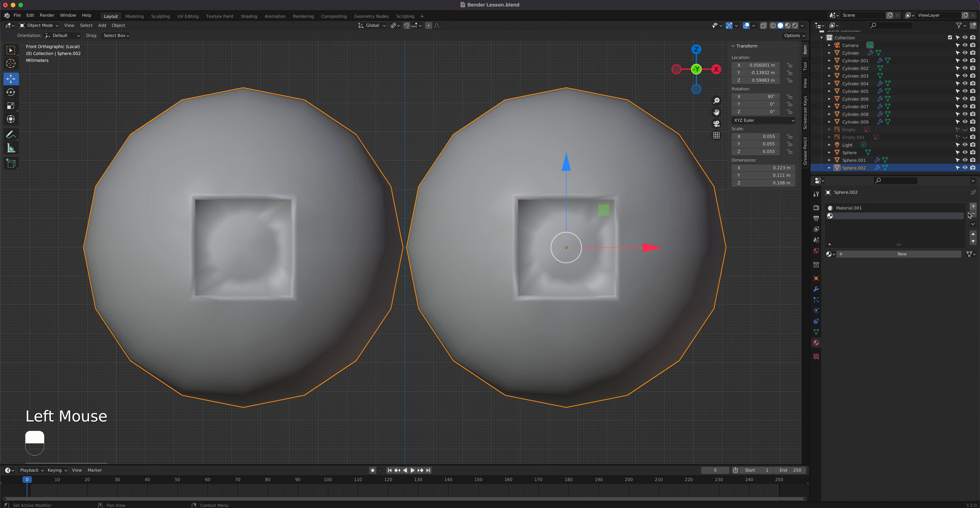
{"action": "left_click", "coordinate": [914, 254]}
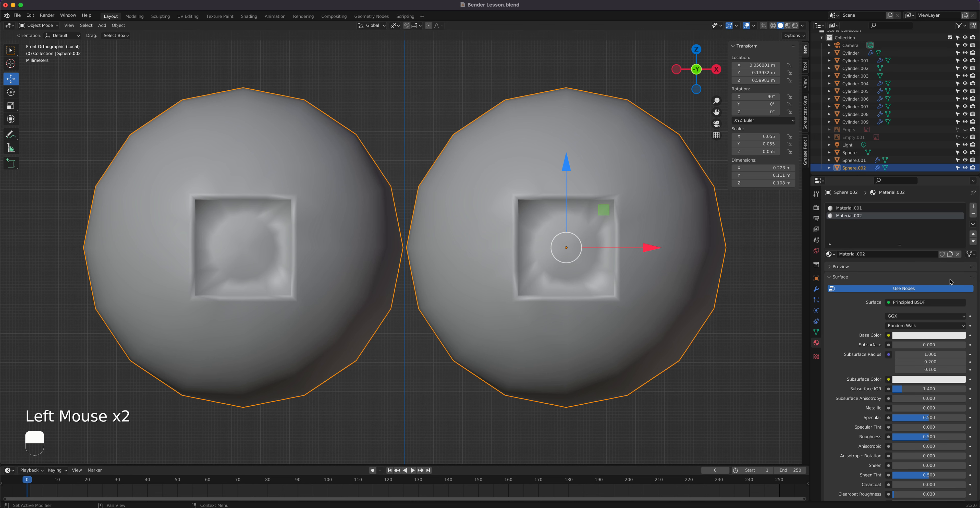
{"action": "left_click", "coordinate": [929, 337]}
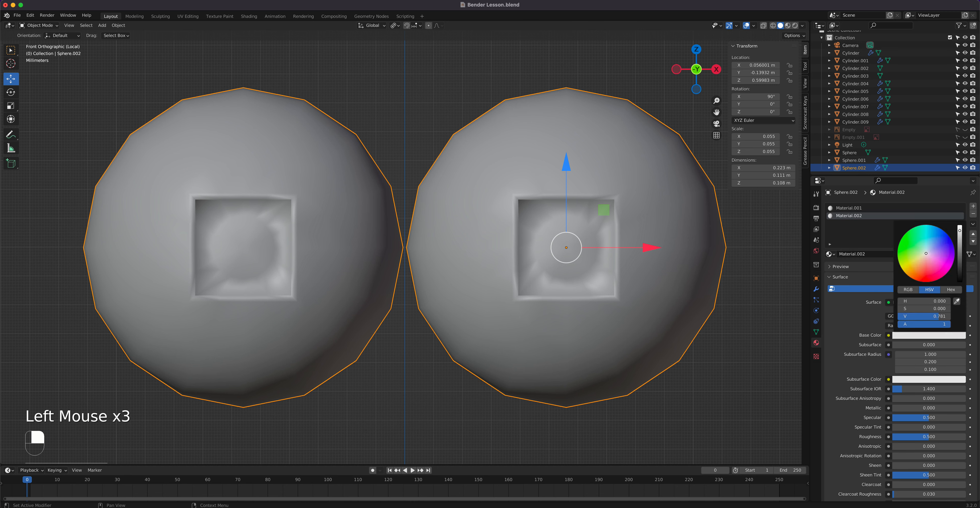
{"action": "left_click_drag", "start_coordinate": [959, 230], "coordinate": [960, 281]}
{"action": "left_click_drag", "start_coordinate": [928, 442], "coordinate": [913, 441]}
Assign the black material to the selected pupil faces and show the eyes in material preview shading in object mode.
{"action": "key", "text": "Tab"}
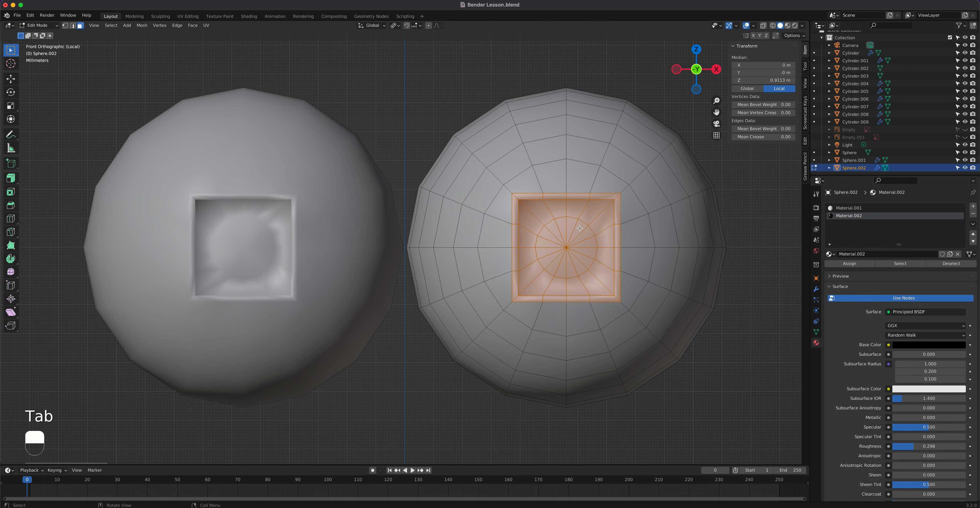
{"action": "left_click", "coordinate": [847, 262]}
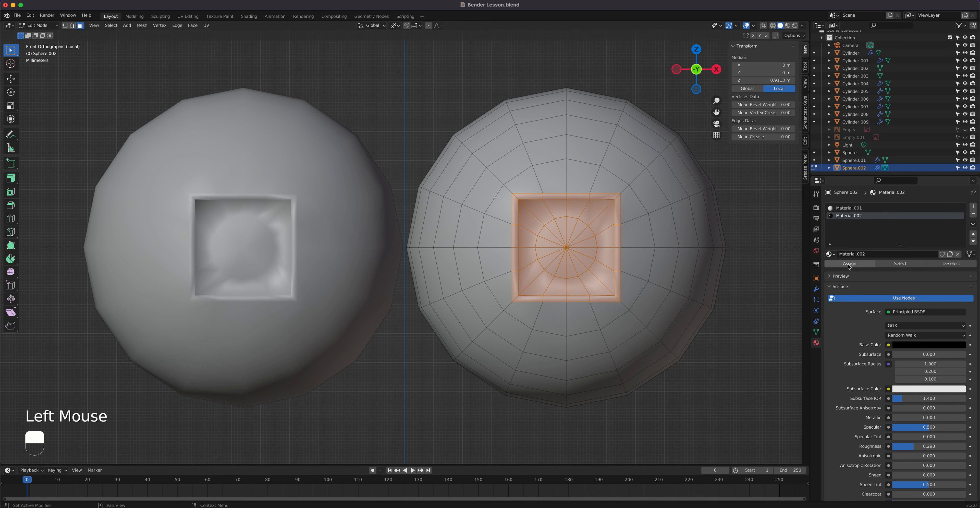
{"action": "left_click", "coordinate": [788, 26]}
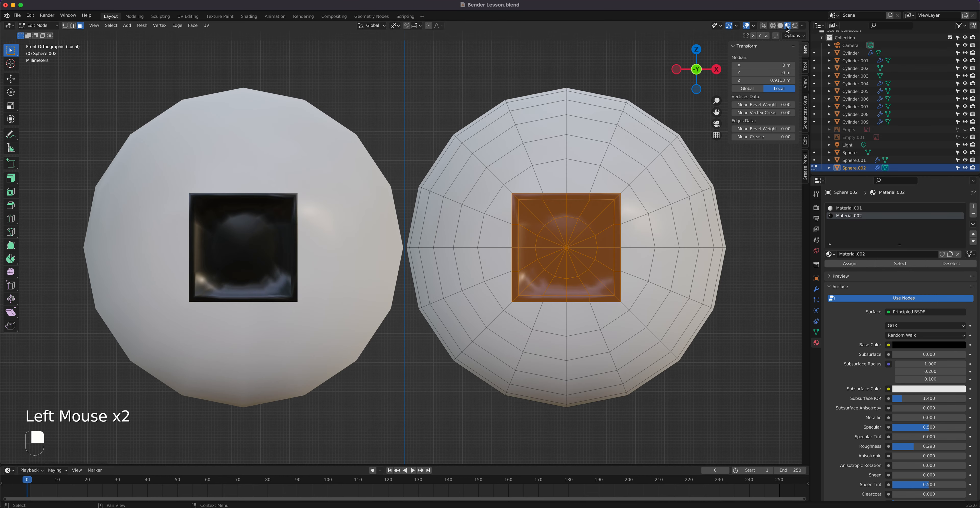
{"action": "key", "text": "Tab"}
{"action": "scroll", "coordinate": [657, 278], "scroll_direction": "down", "scroll_amount": 2}
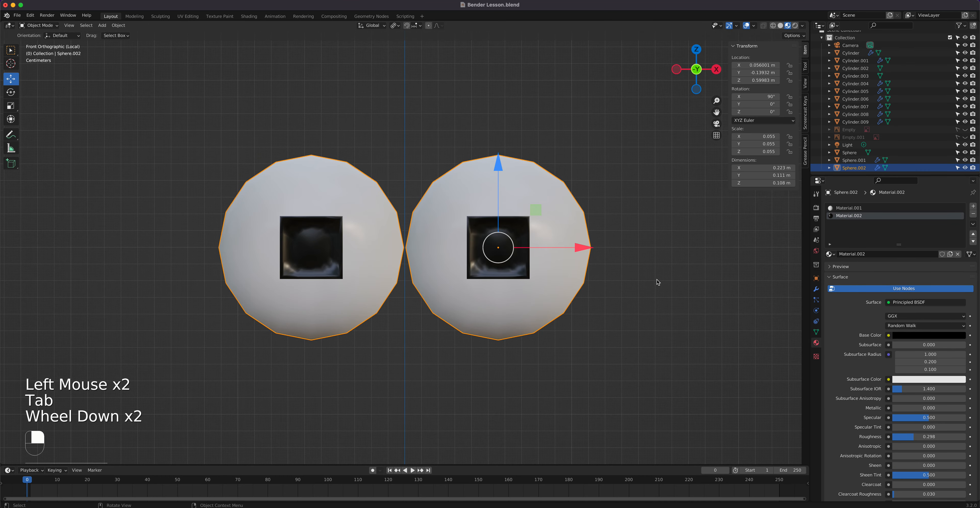
Leave local view to bring back the rest of the robot and deselect the eyes.
{"action": "key", "text": "slash"}
{"action": "scroll", "coordinate": [512, 253], "scroll_direction": "down", "scroll_amount": 2}
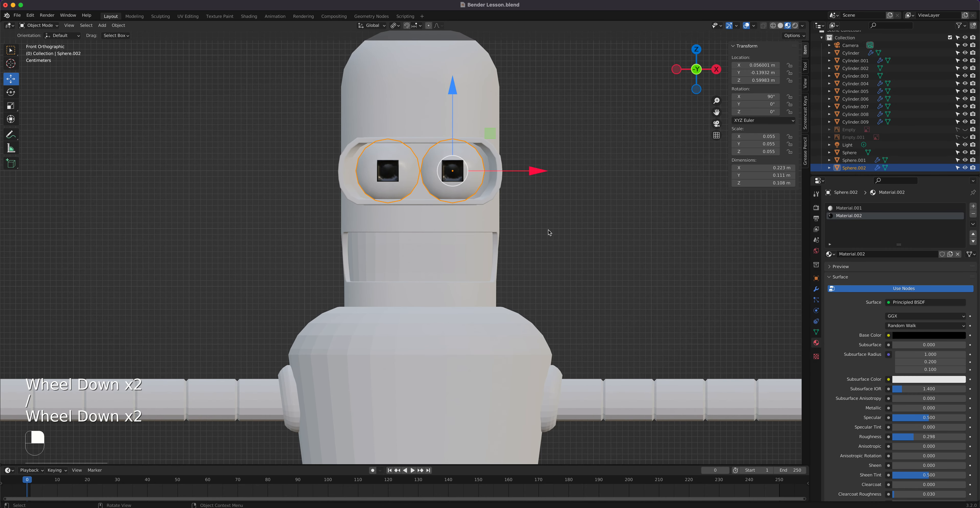
{"action": "left_click", "coordinate": [517, 248]}
{"action": "middle_click_drag", "start_coordinate": [518, 247], "coordinate": [501, 257]}
{"action": "scroll", "coordinate": [501, 258], "scroll_direction": "down", "scroll_amount": 2}
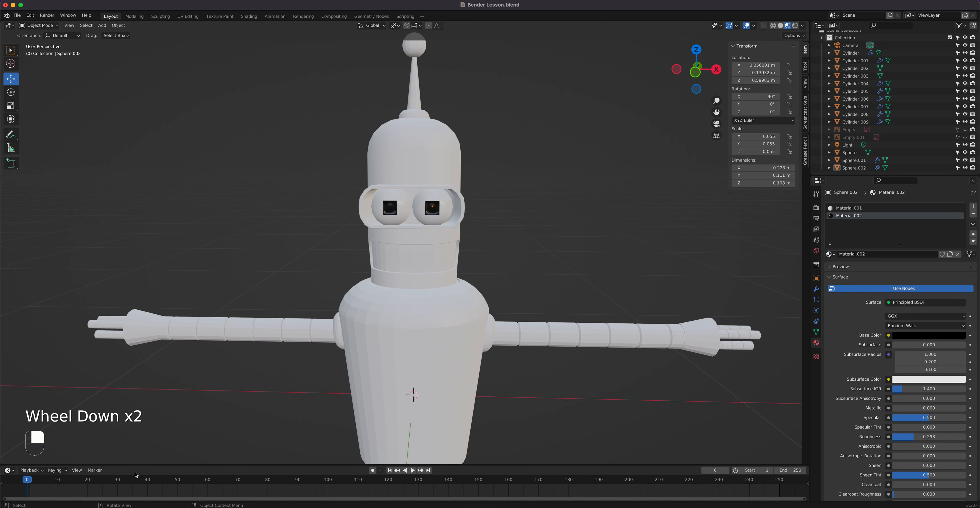
Bring Screen Shot 2022-08-16 at 11.33.17 PM.png from the Desktop folder into the Blender viewport as a reference image.
{"action": "left_click", "coordinate": [35, 507]}
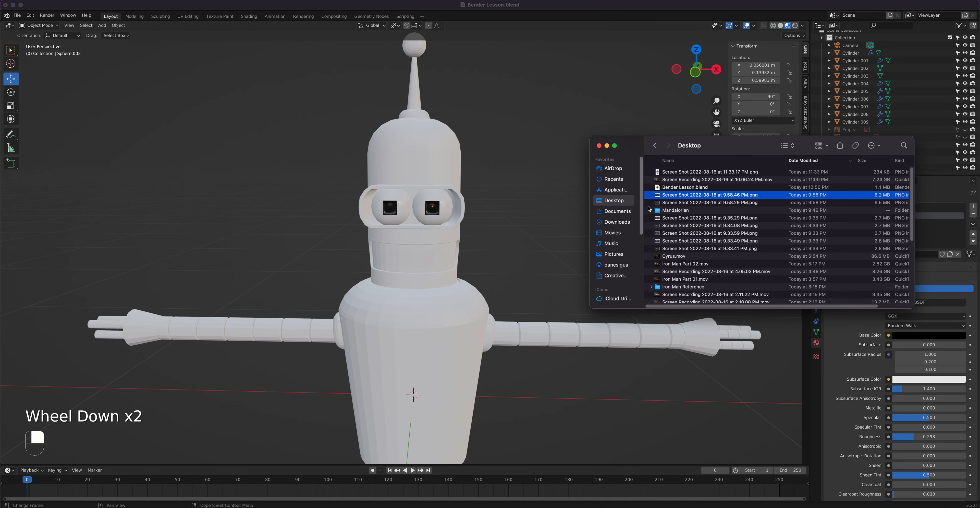
{"action": "left_click_drag", "start_coordinate": [688, 172], "coordinate": [213, 148]}
{"action": "scroll", "coordinate": [507, 248], "scroll_direction": "down", "scroll_amount": 2}
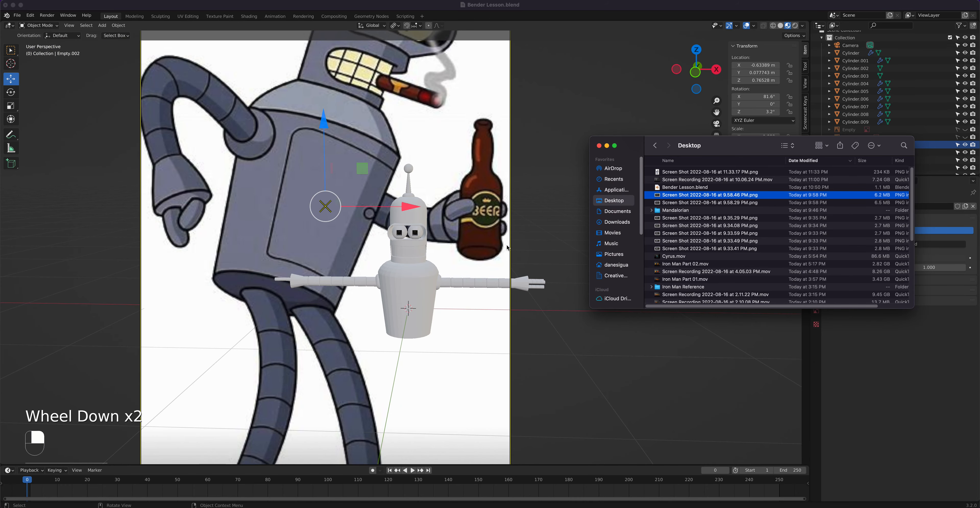
{"action": "left_click", "coordinate": [532, 243]}
{"action": "left_click", "coordinate": [617, 222]}
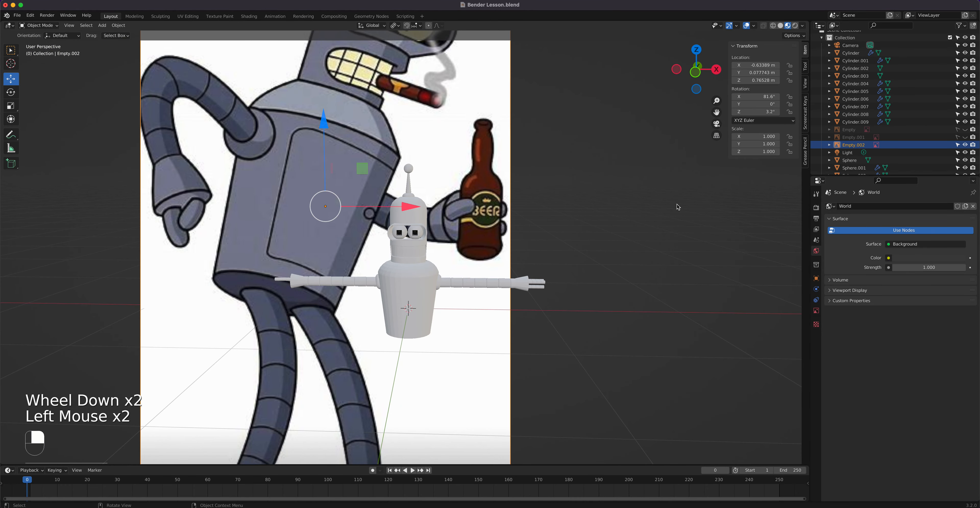
Scale the Bender reference image down to about 0.276 so it stands beside the robot.
{"action": "key", "text": "x"}
{"action": "key", "text": "s"}
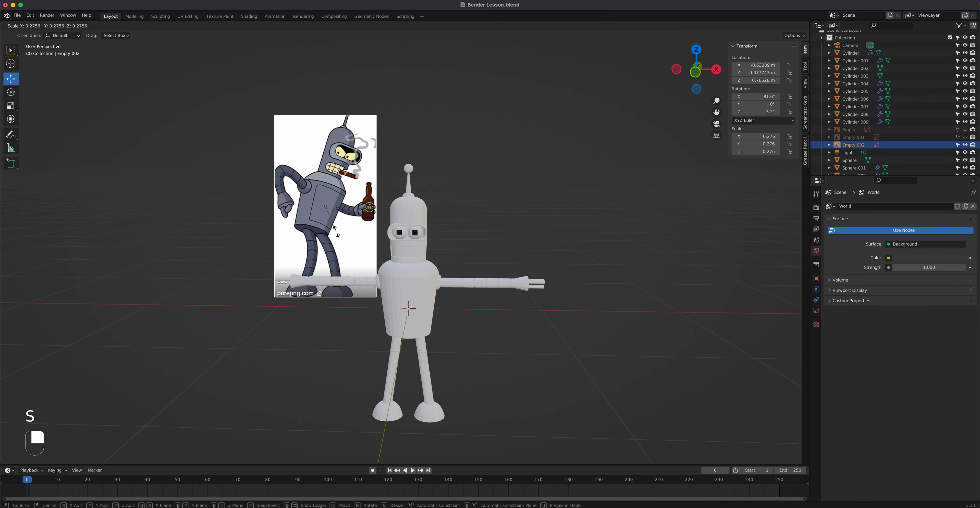
{"action": "left_click", "coordinate": [336, 231]}
Give the robot's head a new material with Metallic set to 1.000.
{"action": "left_click", "coordinate": [423, 218]}
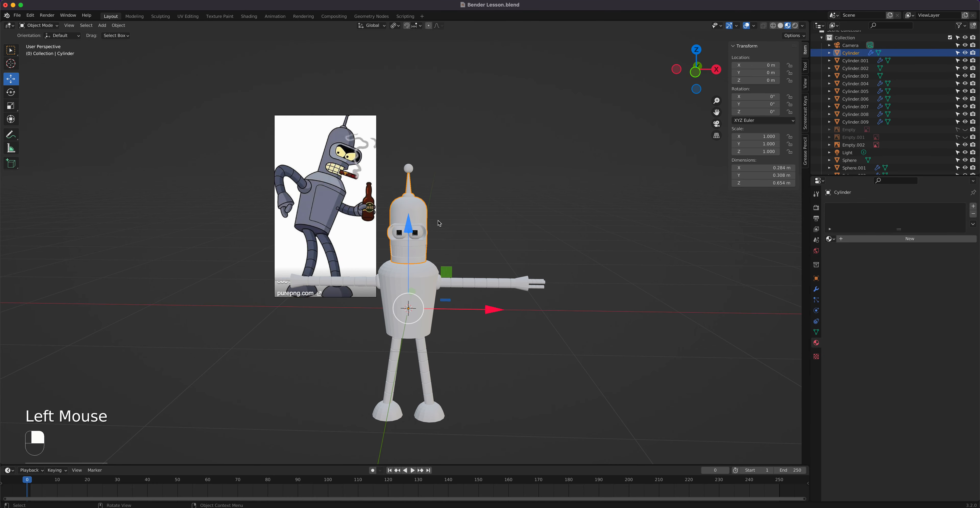
{"action": "scroll", "coordinate": [407, 223], "scroll_direction": "up", "scroll_amount": 3}
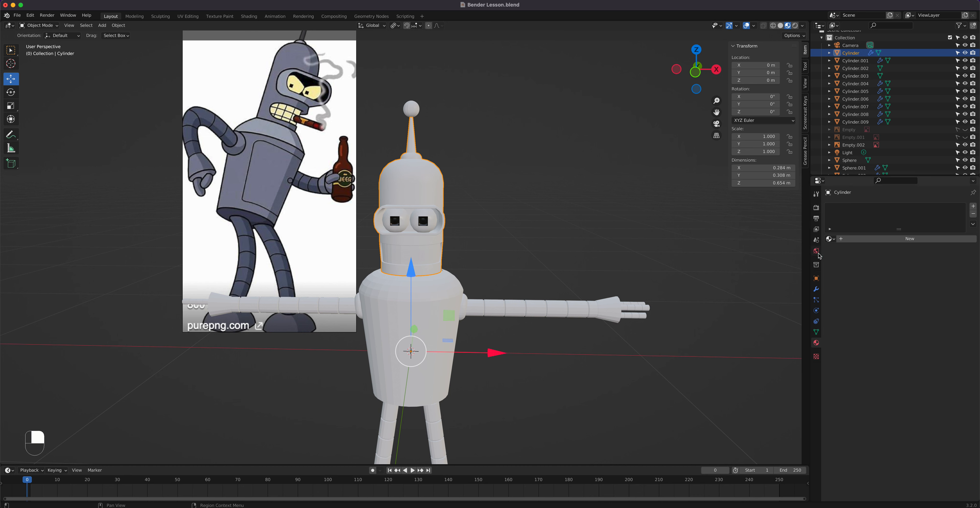
{"action": "left_click", "coordinate": [892, 240]}
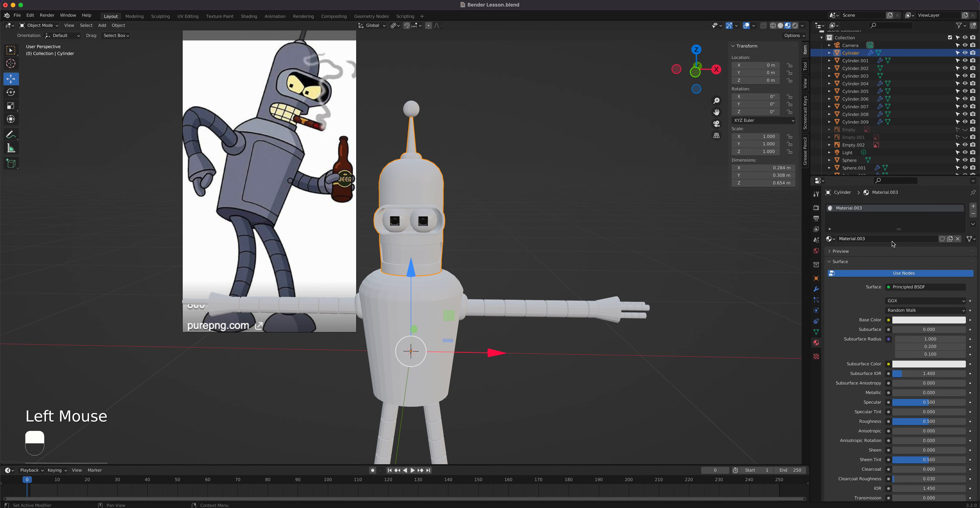
{"action": "left_click_drag", "start_coordinate": [921, 393], "coordinate": [967, 392]}
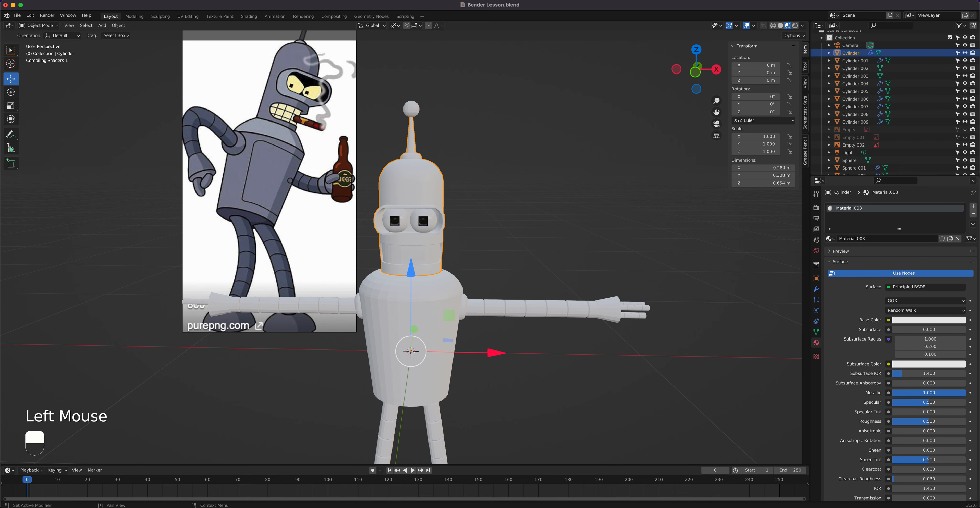
{"action": "scroll", "coordinate": [482, 212], "scroll_direction": "up", "scroll_amount": 2}
{"action": "scroll", "coordinate": [481, 212], "scroll_direction": "down", "scroll_amount": 1}
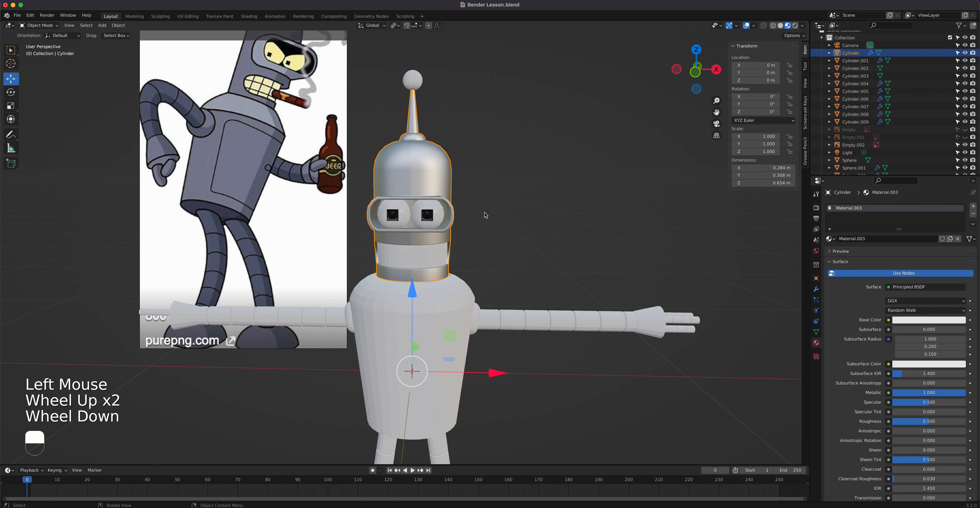
Sample the head material's base colour from the blue-grey head in the Bender reference image.
{"action": "left_click", "coordinate": [940, 322]}
{"action": "left_click", "coordinate": [959, 293]}
{"action": "left_click", "coordinate": [247, 63]}
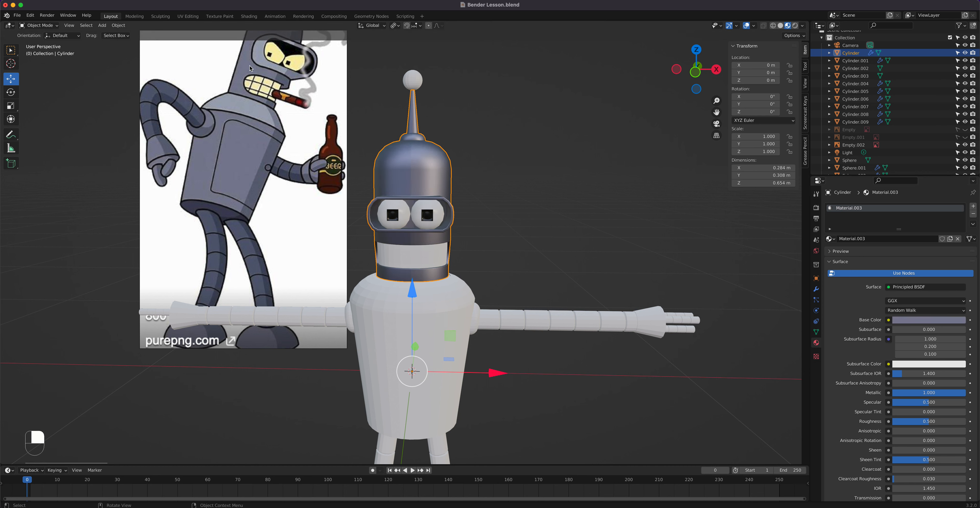
Open the head mesh in edit mode with the eye visor in close view.
{"action": "middle_click_drag", "start_coordinate": [382, 164], "coordinate": [419, 182]}
{"action": "scroll", "coordinate": [422, 184], "scroll_direction": "up", "scroll_amount": 4}
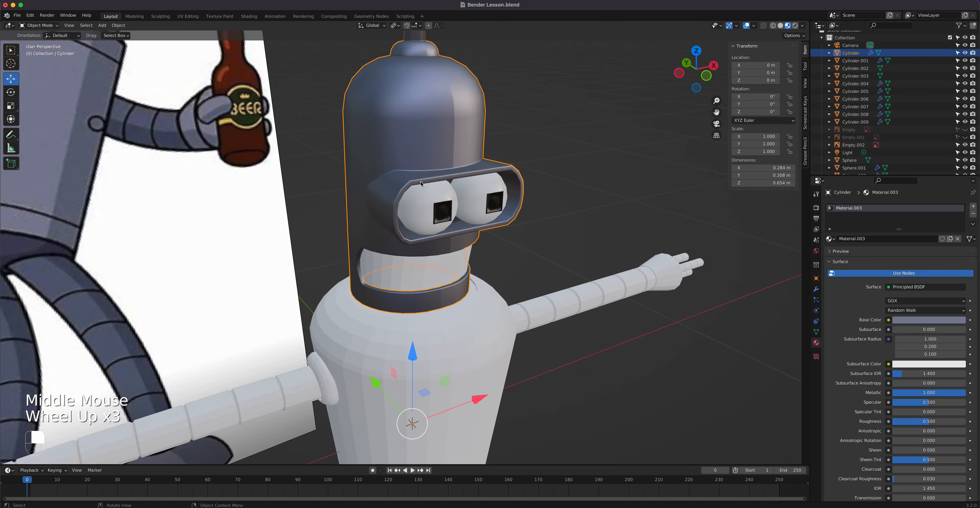
{"action": "scroll", "coordinate": [421, 184], "scroll_direction": "down", "scroll_amount": 1}
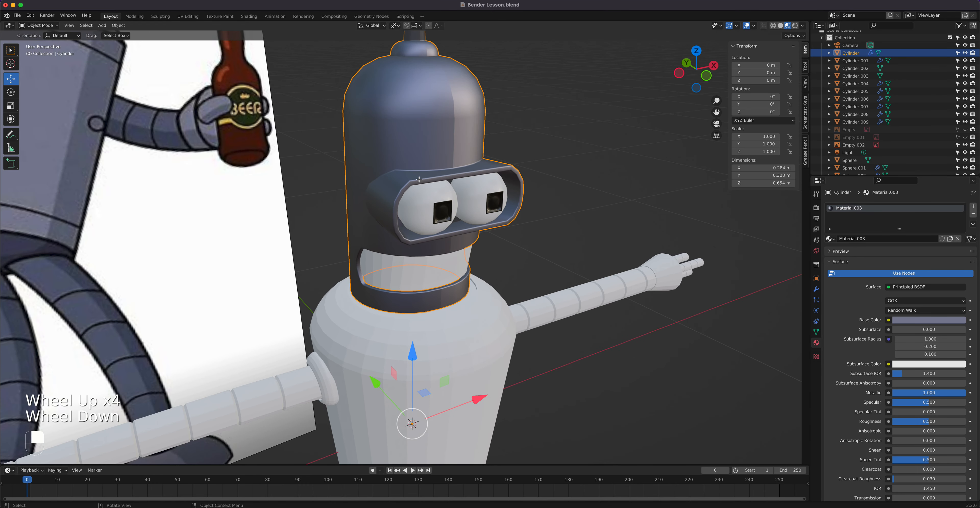
{"action": "key", "text": "Tab"}
Try to select the visor's front rim as a face loop and grow the selection outward.
{"action": "left_click", "coordinate": [470, 175]}
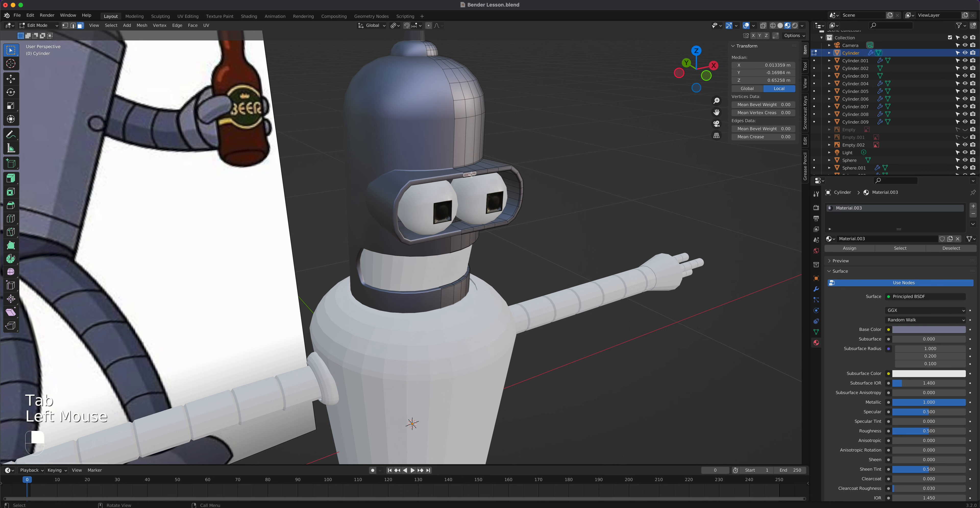
{"action": "left_click", "coordinate": [475, 174], "text": "alt"}
{"action": "left_click", "coordinate": [474, 174], "text": "alt"}
{"action": "left_click", "coordinate": [495, 177], "text": "alt"}
{"action": "middle_click_drag", "start_coordinate": [496, 179], "coordinate": [382, 168]}
{"action": "scroll", "coordinate": [381, 168], "scroll_direction": "up", "scroll_amount": 3}
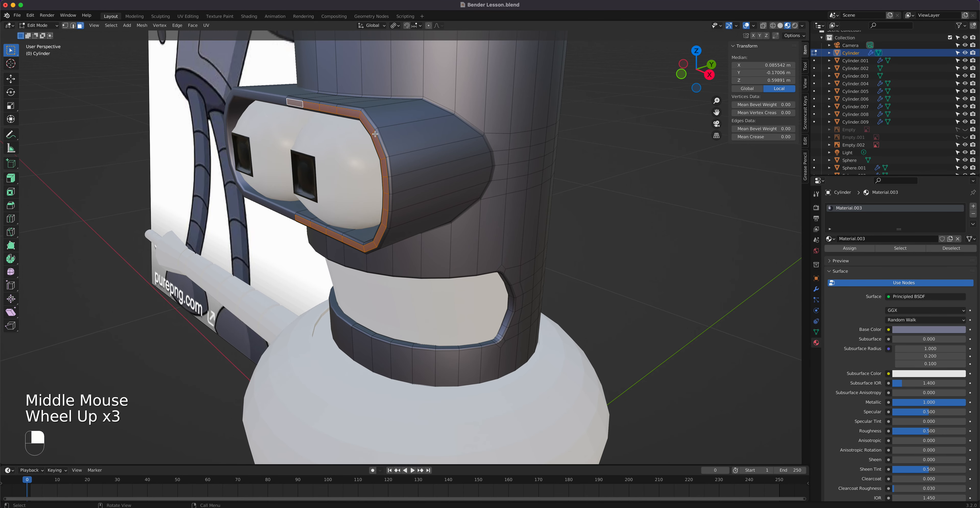
{"action": "key", "text": "ctrl+KP_Add"}
{"action": "key", "text": "ctrl+KP_Add"}
{"action": "key", "text": "ctrl+KP_Add"}
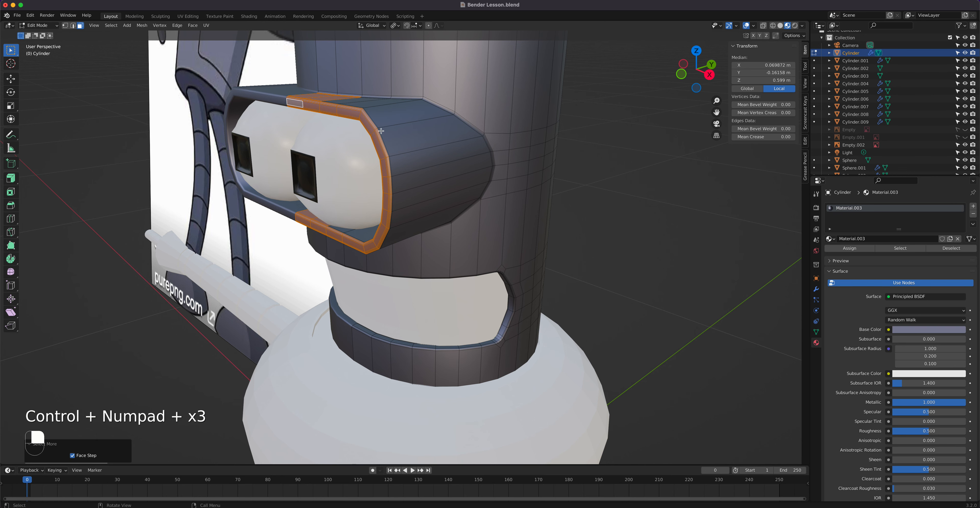
Select the face loop around the visor's outer shell and grow the selection twice.
{"action": "left_click", "coordinate": [410, 152]}
{"action": "left_click", "coordinate": [411, 153], "text": "alt"}
{"action": "middle_click_drag", "start_coordinate": [411, 152], "coordinate": [401, 162]}
{"action": "key", "text": "ctrl"}
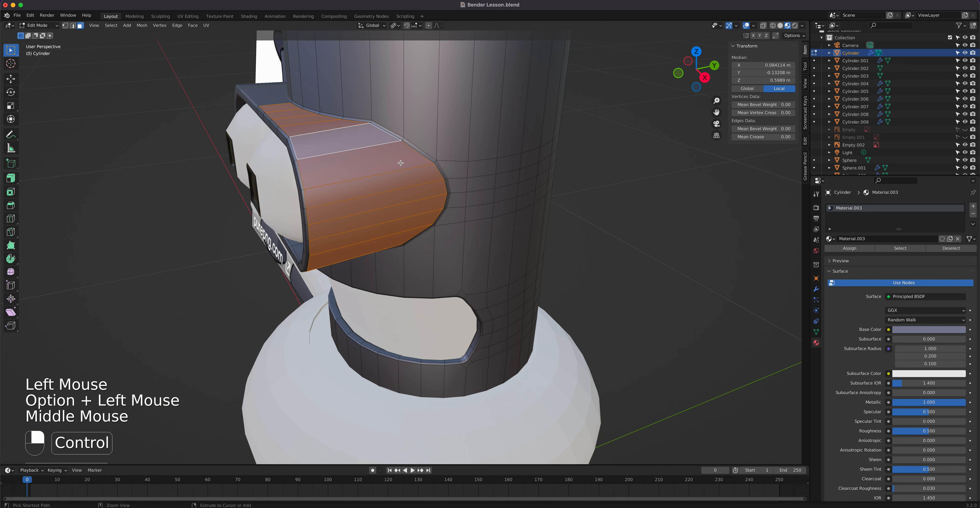
{"action": "key", "text": "ctrl+KP_Add"}
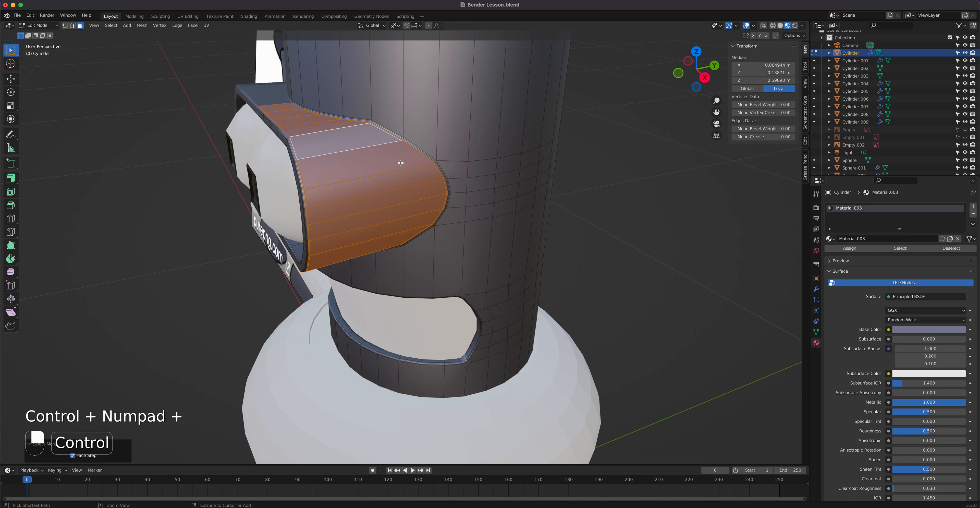
{"action": "key", "text": "ctrl+KP_Add"}
{"action": "scroll", "coordinate": [398, 162], "scroll_direction": "up", "scroll_amount": 2}
{"action": "middle_click_drag", "start_coordinate": [397, 162], "coordinate": [373, 229], "text": "shift"}
{"action": "scroll", "coordinate": [351, 224], "scroll_direction": "down", "scroll_amount": 2}
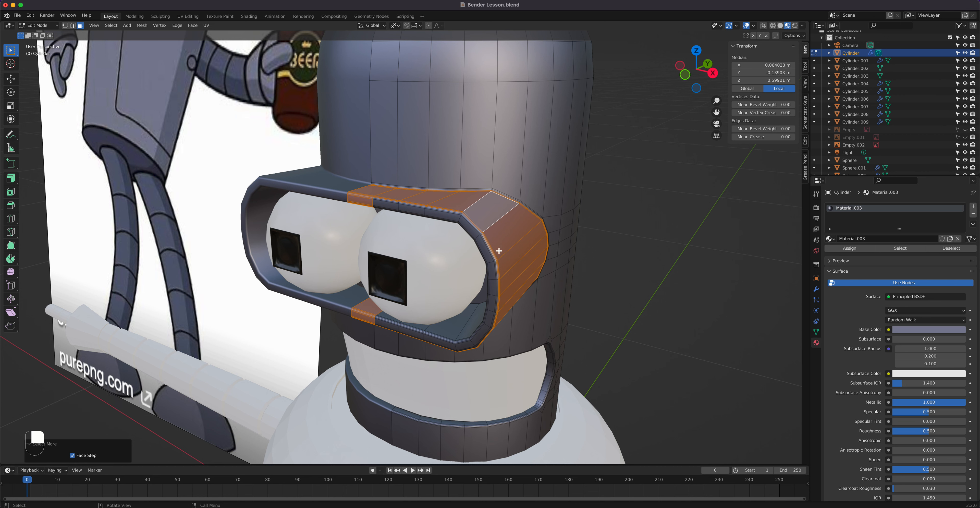
Add a second material slot to the head holding an independent copy of Material.003.
{"action": "left_click", "coordinate": [973, 206]}
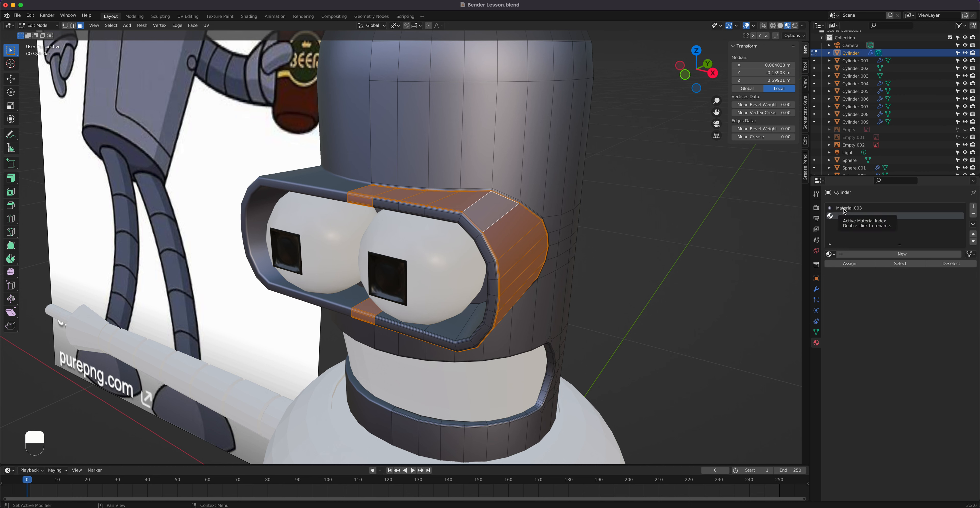
{"action": "left_click", "coordinate": [834, 254]}
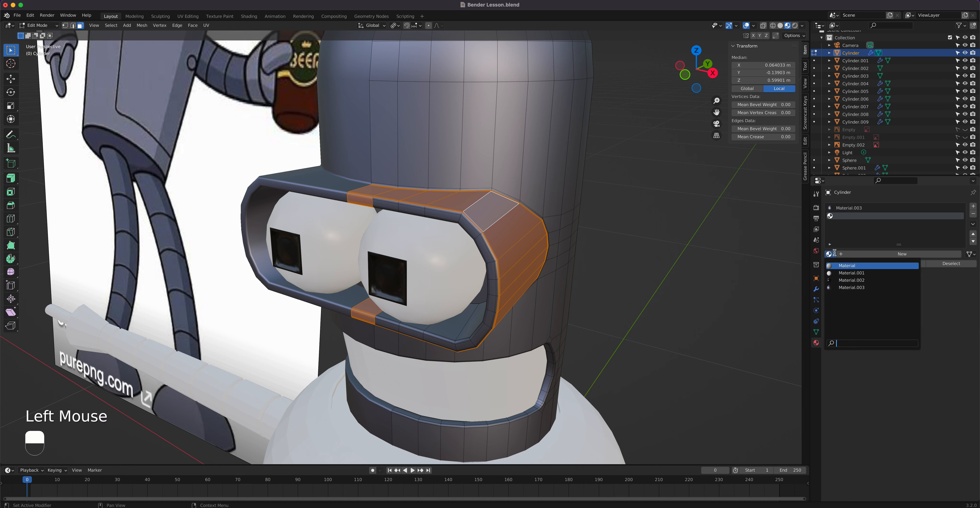
{"action": "left_click", "coordinate": [844, 288]}
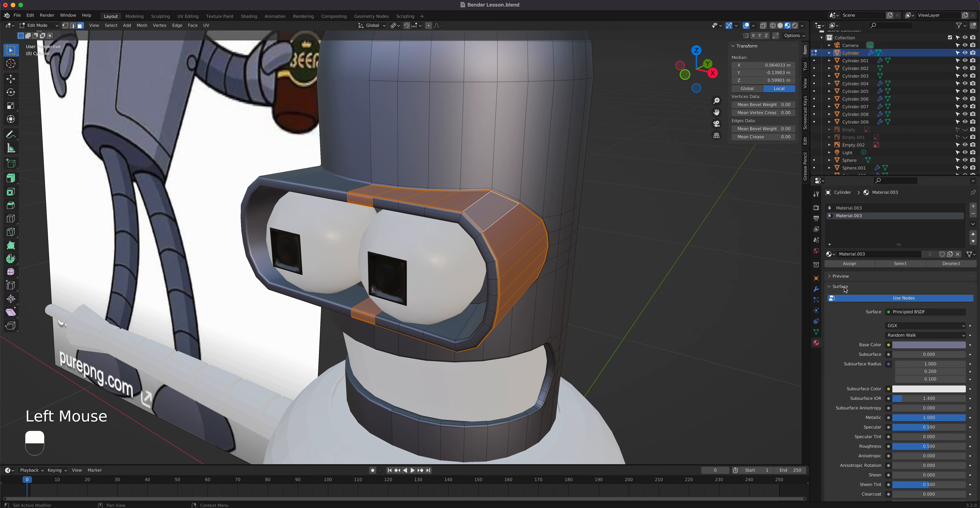
{"action": "left_click", "coordinate": [951, 255]}
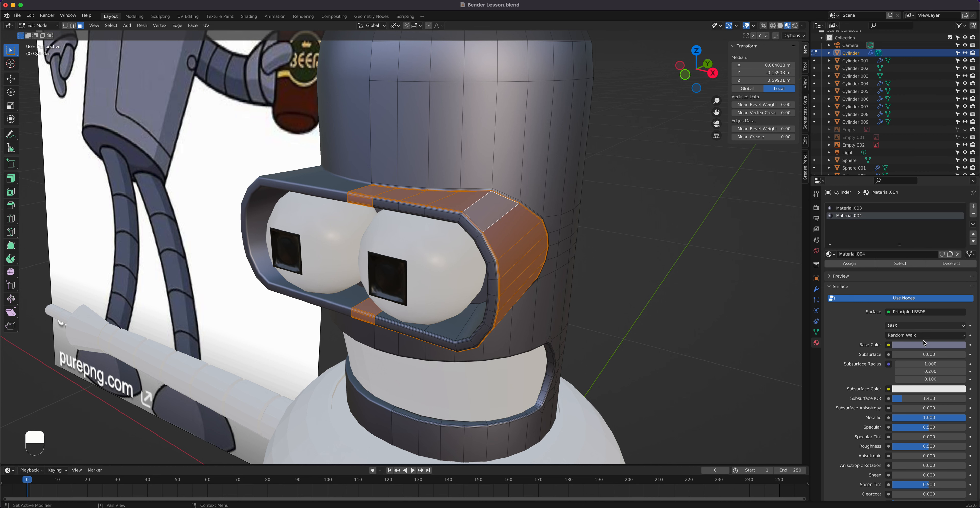
Sample the copied material's base colour from the reference's lighter grey visor and assign it to the selected visor faces.
{"action": "left_click", "coordinate": [929, 346]}
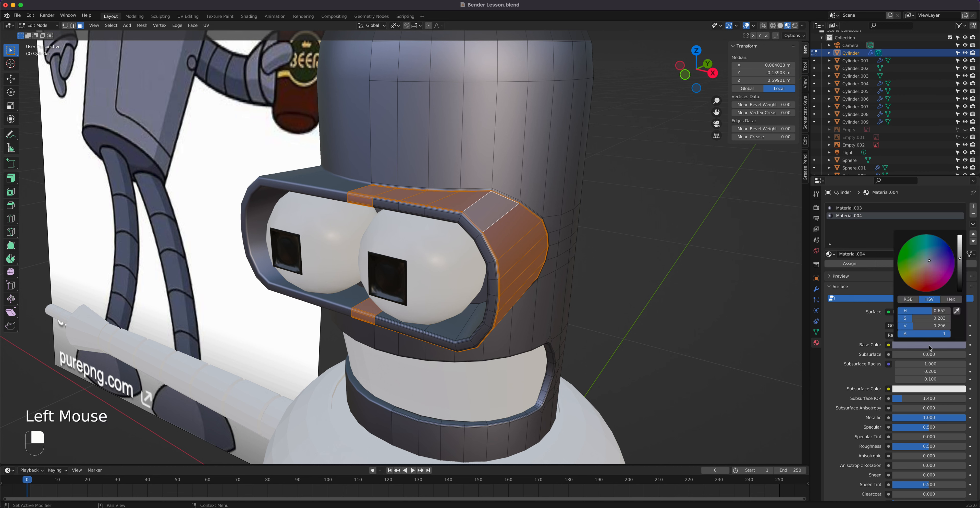
{"action": "left_click", "coordinate": [957, 311]}
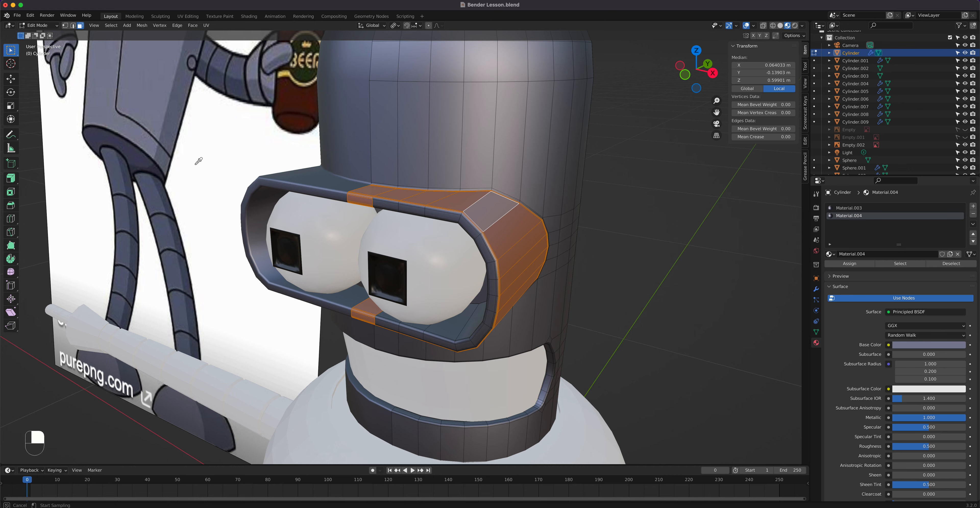
{"action": "scroll", "coordinate": [198, 161], "scroll_direction": "down", "scroll_amount": 2}
{"action": "middle_click_drag", "start_coordinate": [199, 161], "coordinate": [219, 309], "text": "shift"}
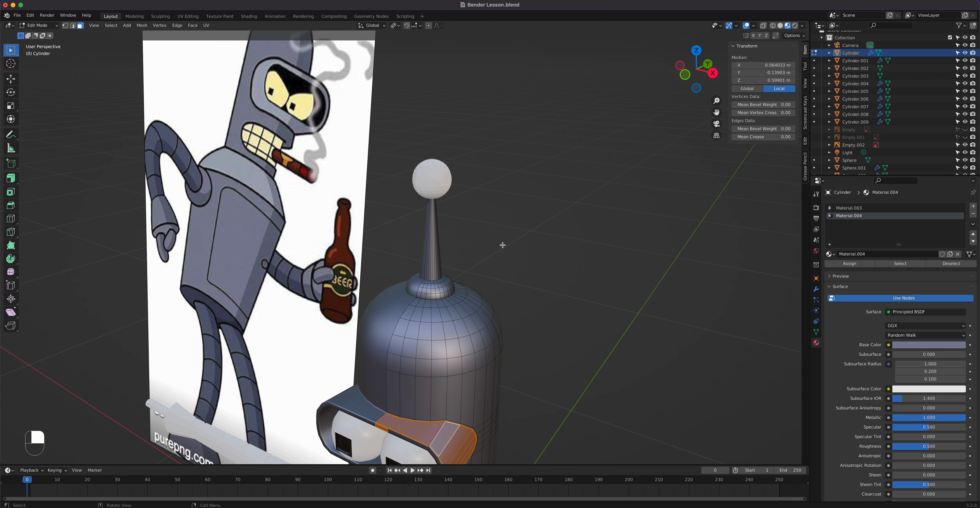
{"action": "left_click", "coordinate": [930, 346]}
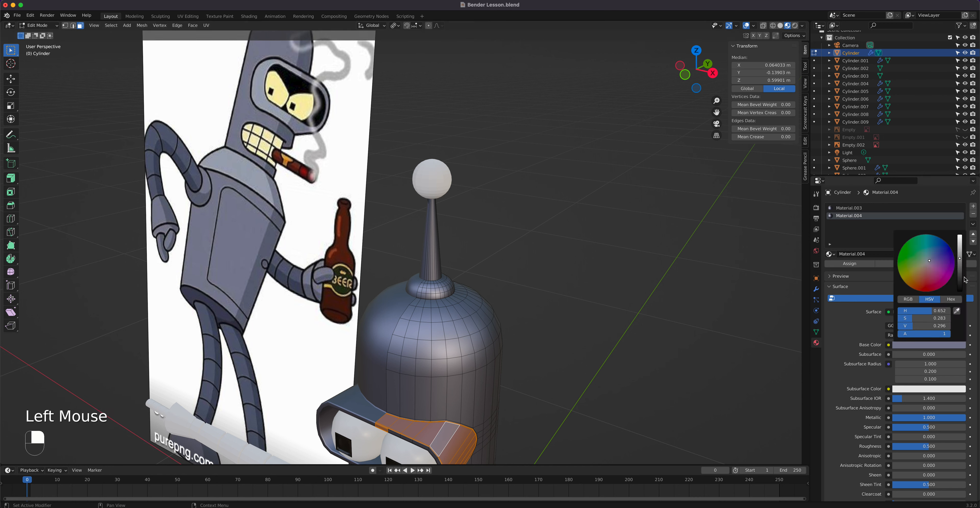
{"action": "left_click", "coordinate": [957, 312]}
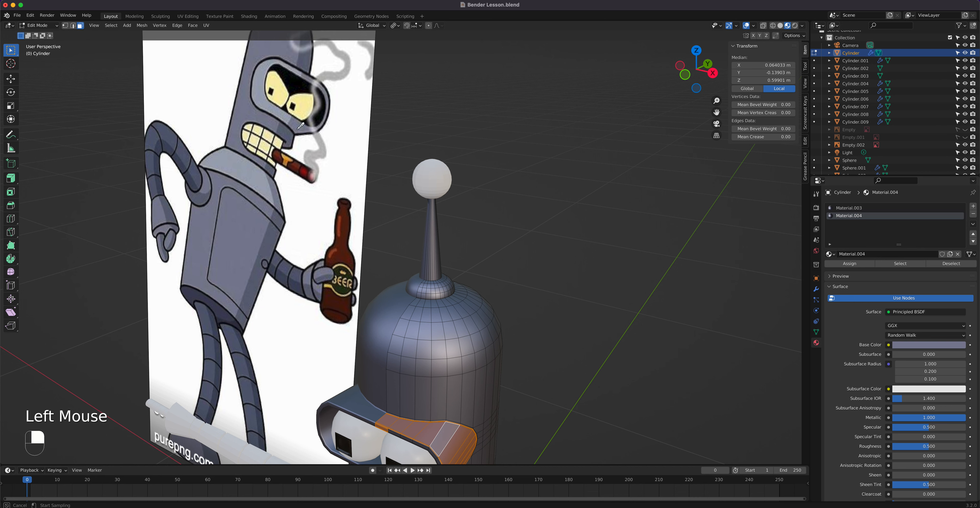
{"action": "left_click", "coordinate": [265, 89]}
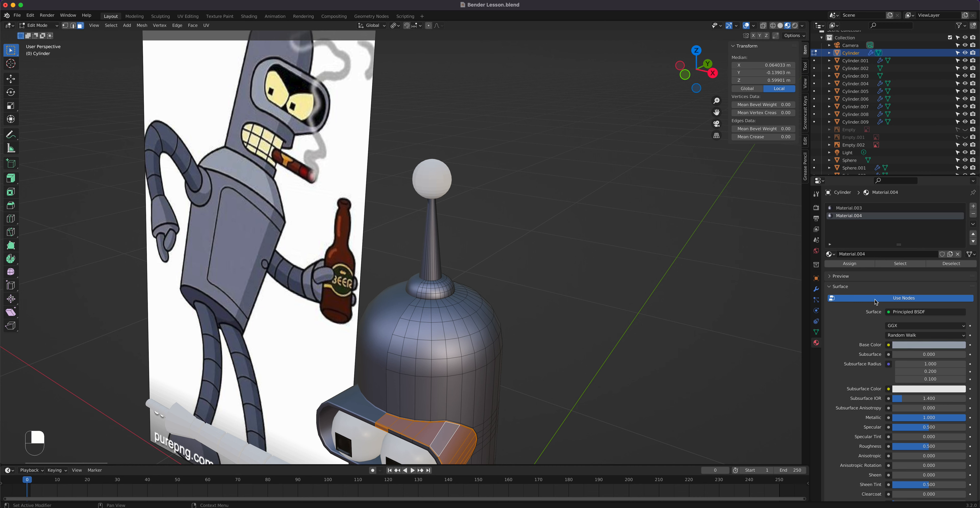
{"action": "left_click", "coordinate": [865, 265]}
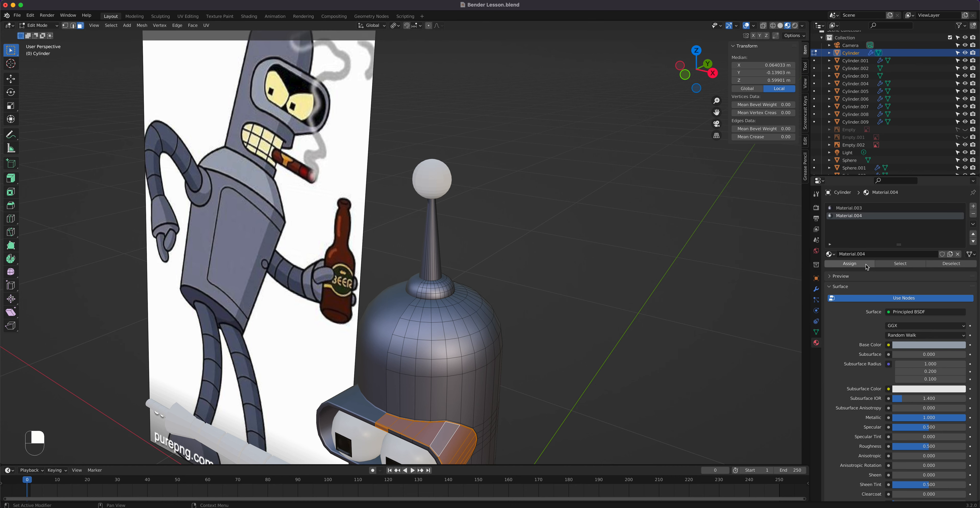
Try selecting the visor's front rim face loop again and expanding it by two steps.
{"action": "middle_click_drag", "start_coordinate": [440, 394], "coordinate": [458, 262], "text": "shift"}
{"action": "scroll", "coordinate": [429, 265], "scroll_direction": "up", "scroll_amount": 3}
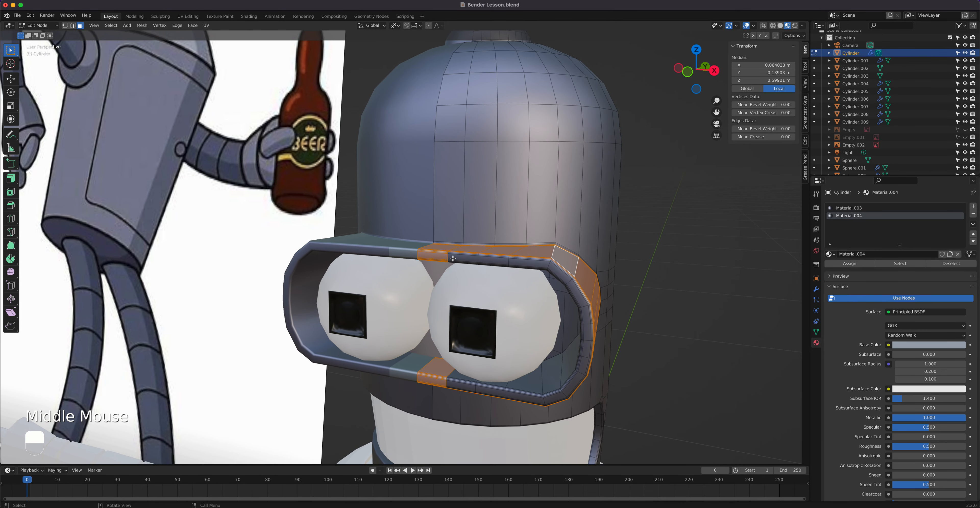
{"action": "left_click", "coordinate": [448, 257]}
{"action": "left_click", "coordinate": [448, 257], "text": "alt"}
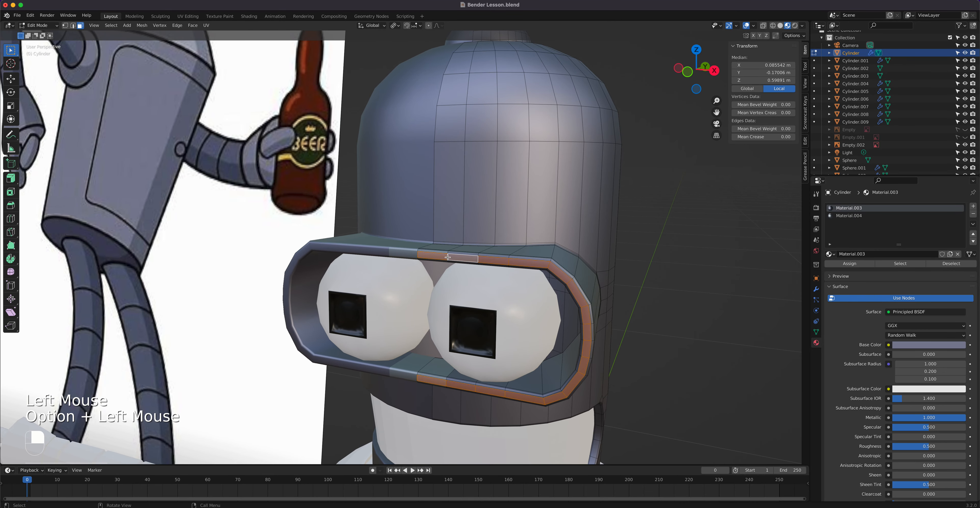
{"action": "key", "text": "ctrl+KP_Add"}
{"action": "key", "text": "ctrl+KP_Add"}
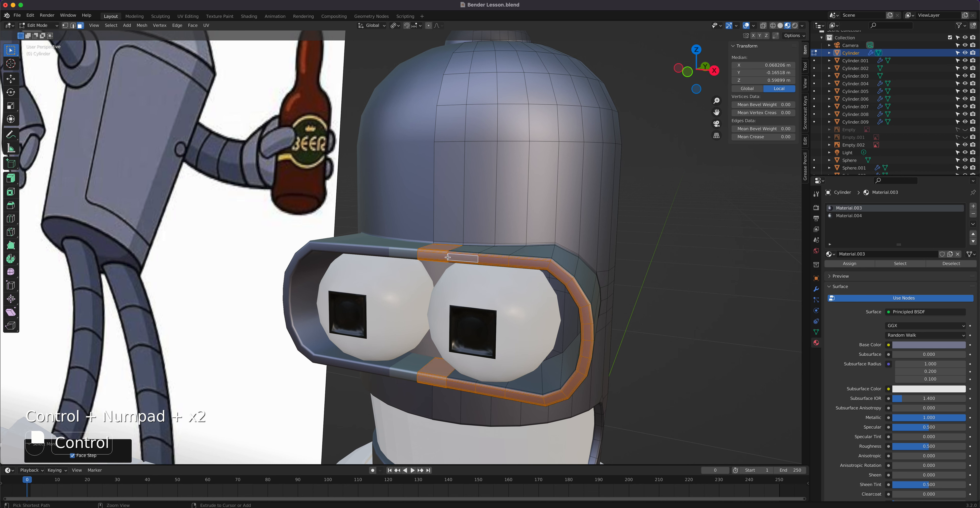
Select the face loop along the visor's inner wall.
{"action": "left_click", "coordinate": [450, 374]}
{"action": "left_click", "coordinate": [449, 373], "text": "alt"}
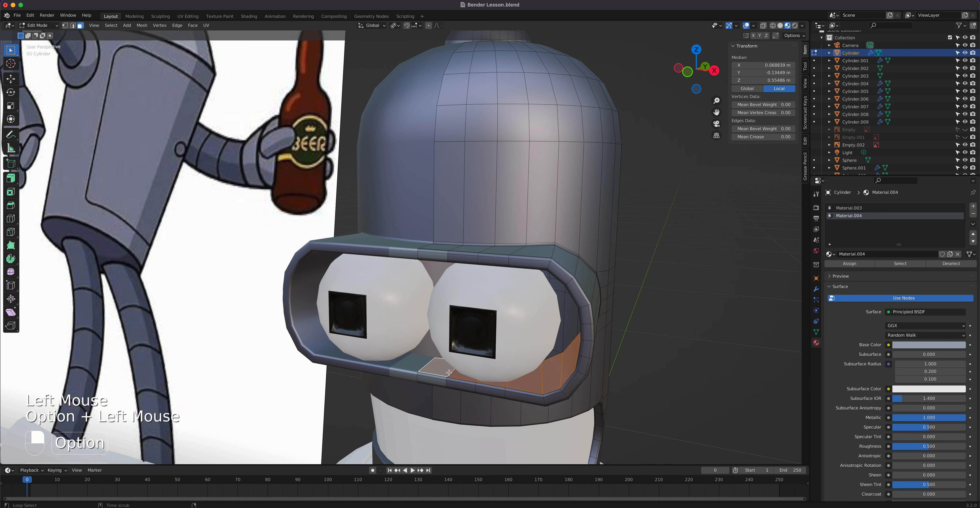
{"action": "scroll", "coordinate": [449, 372], "scroll_direction": "up", "scroll_amount": 2}
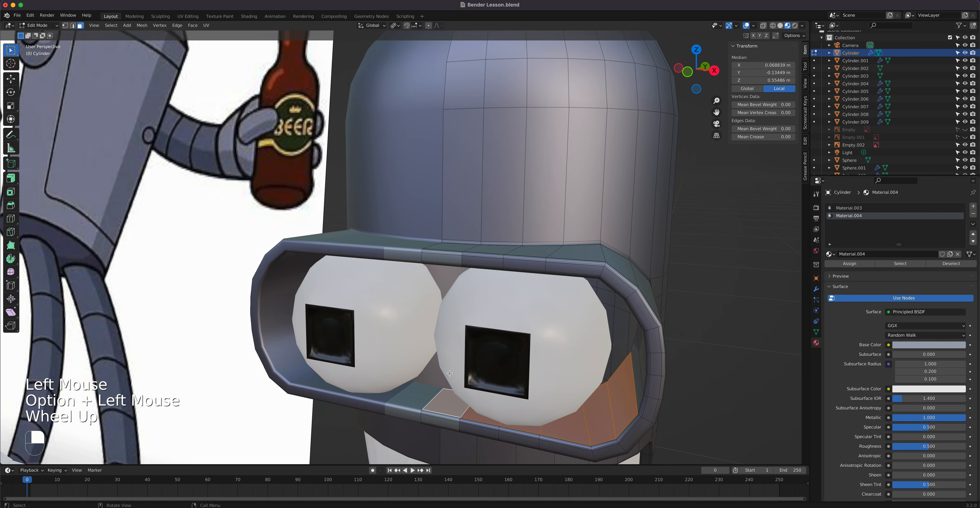
{"action": "middle_click_drag", "start_coordinate": [449, 373], "coordinate": [436, 299], "text": "shift"}
{"action": "scroll", "coordinate": [436, 300], "scroll_direction": "up", "scroll_amount": 2}
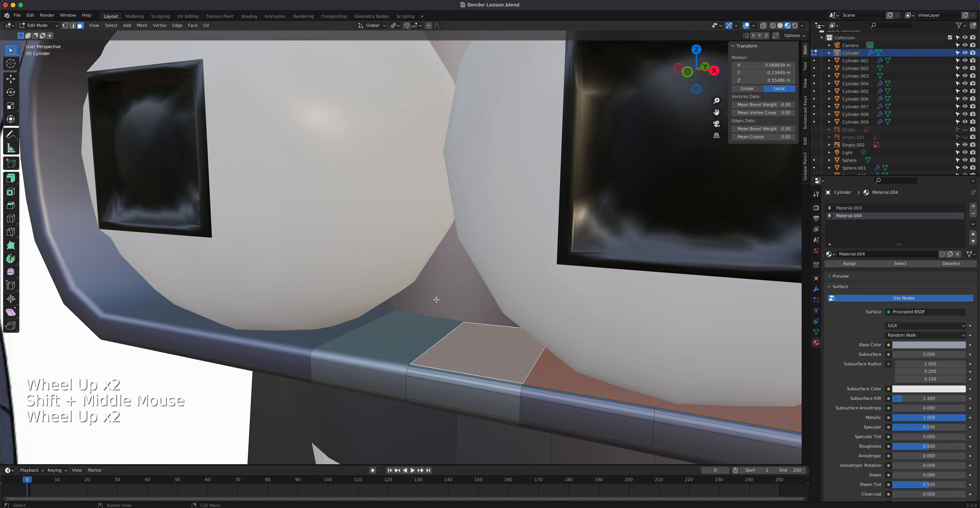
Add the narrow bevel loops and the front rim face loops of the visor to the selection.
{"action": "left_click", "coordinate": [522, 388], "text": "alt+shift"}
{"action": "left_click", "coordinate": [520, 393], "text": "alt+shift"}
{"action": "left_click", "coordinate": [522, 385], "text": "alt+shift"}
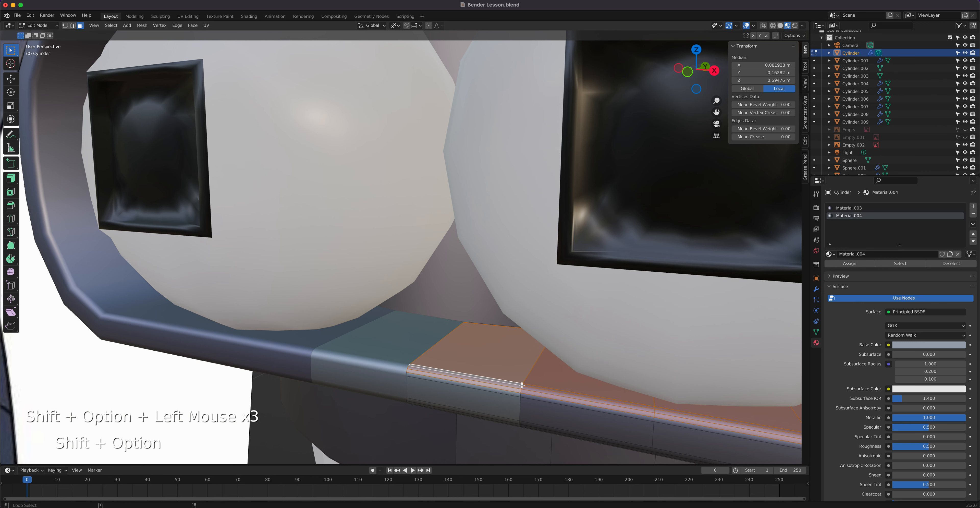
{"action": "left_click", "coordinate": [520, 398], "text": "alt+shift"}
{"action": "left_click", "coordinate": [519, 401], "text": "alt+shift"}
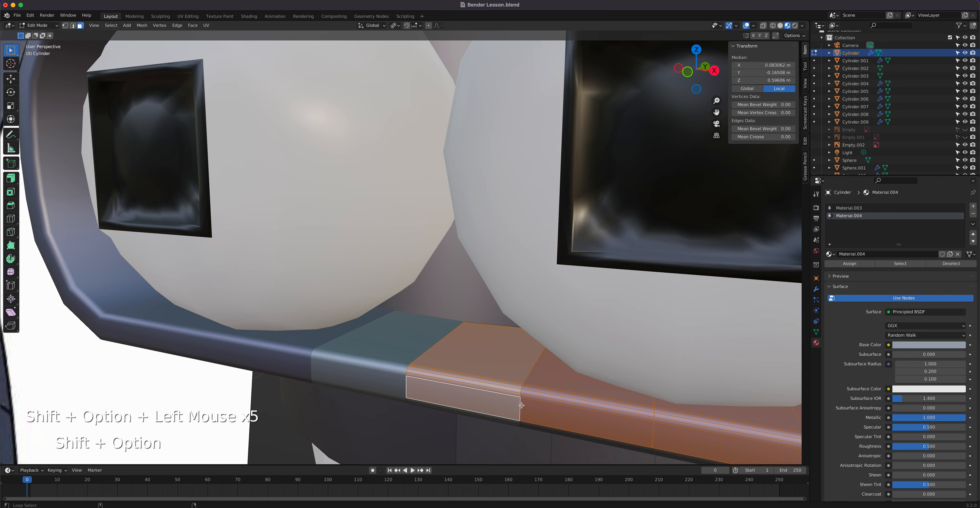
{"action": "left_click", "coordinate": [519, 423], "text": "alt+shift"}
{"action": "scroll", "coordinate": [508, 344], "scroll_direction": "down", "scroll_amount": 3}
{"action": "middle_click_drag", "start_coordinate": [507, 343], "coordinate": [507, 319]}
{"action": "scroll", "coordinate": [508, 320], "scroll_direction": "up", "scroll_amount": 2}
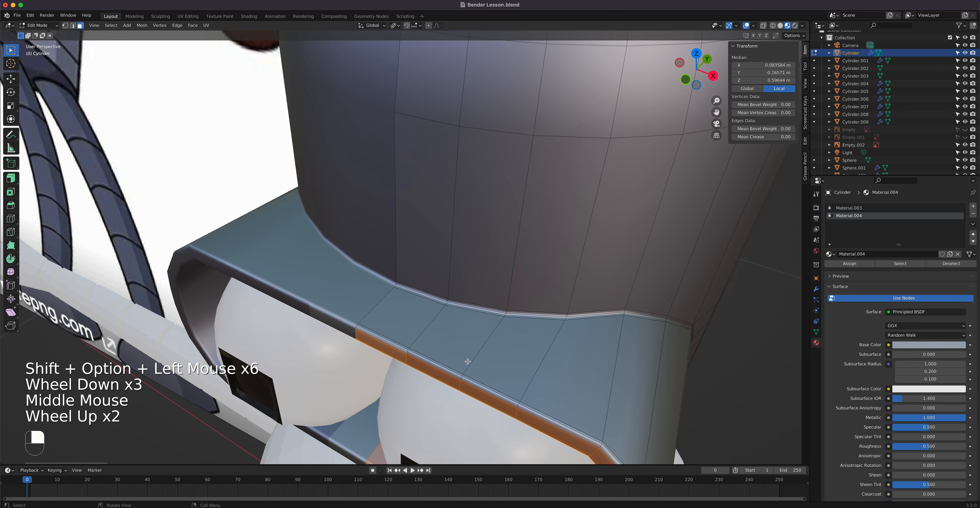
{"action": "scroll", "coordinate": [467, 361], "scroll_direction": "up", "scroll_amount": 2}
{"action": "scroll", "coordinate": [410, 383], "scroll_direction": "down", "scroll_amount": 3}
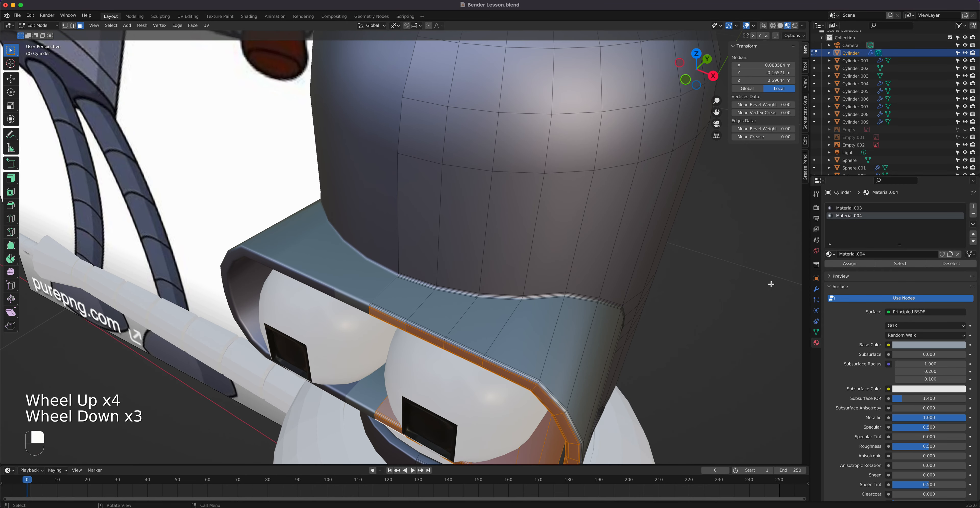
Assign Material.004 to the selected inner wall and rim faces of the visor and return to Object Mode.
{"action": "left_click", "coordinate": [850, 263]}
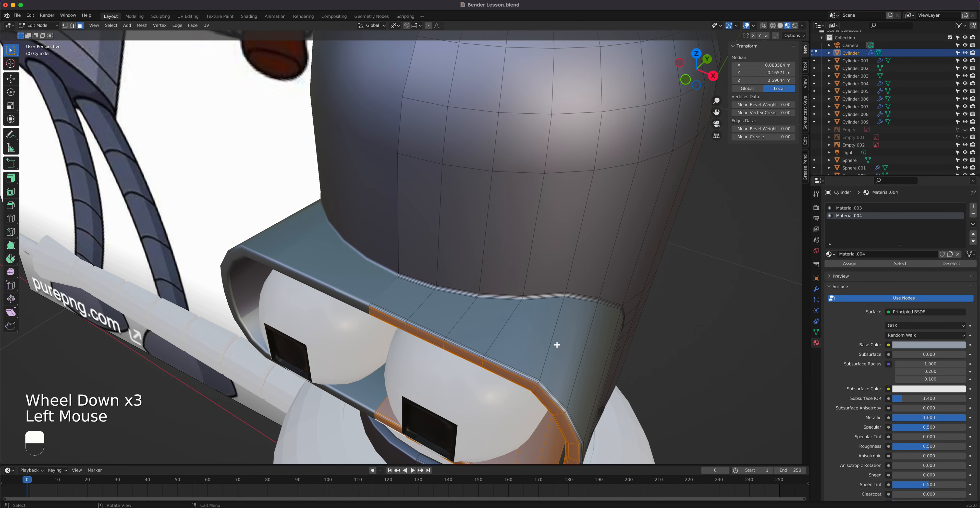
{"action": "key", "text": "Tab"}
{"action": "middle_click_drag", "start_coordinate": [538, 353], "coordinate": [516, 328]}
{"action": "scroll", "coordinate": [537, 316], "scroll_direction": "down", "scroll_amount": 2}
{"action": "middle_click_drag", "start_coordinate": [571, 292], "coordinate": [487, 273]}
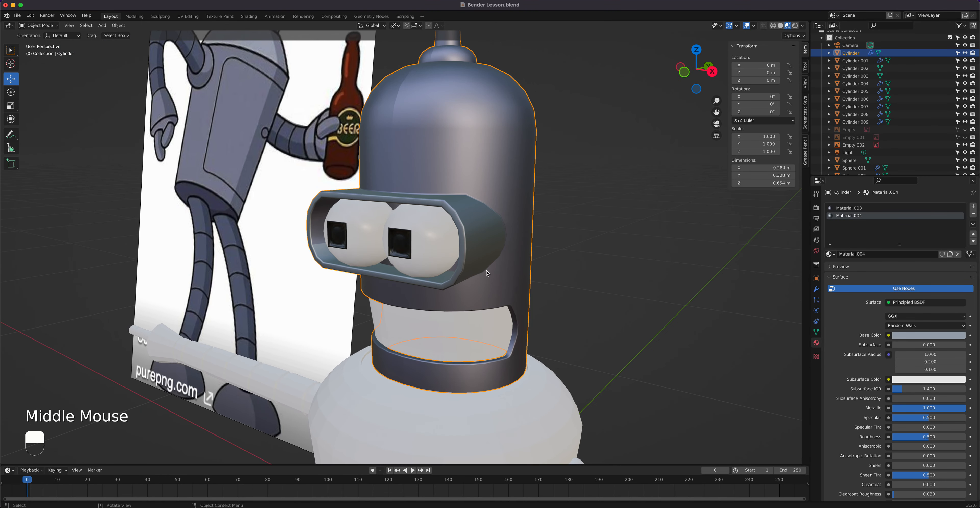
{"action": "scroll", "coordinate": [487, 272], "scroll_direction": "down", "scroll_amount": 2}
{"action": "scroll", "coordinate": [486, 270], "scroll_direction": "down", "scroll_amount": 2}
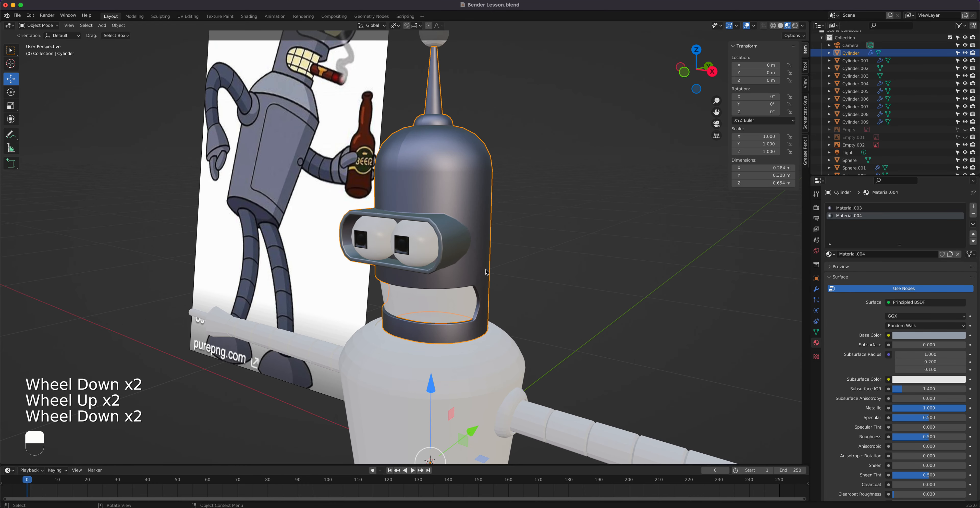
{"action": "middle_click_drag", "start_coordinate": [486, 270], "coordinate": [414, 244], "text": "shift"}
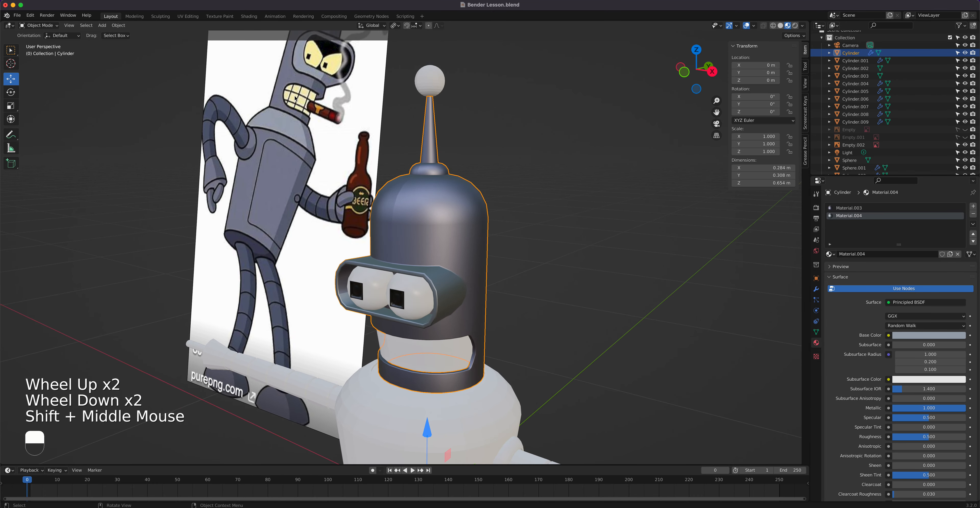
{"action": "middle_click_drag", "start_coordinate": [375, 281], "coordinate": [456, 284]}
Select the teeth panel inside the mouth opening and open its mesh for editing.
{"action": "left_click", "coordinate": [422, 326]}
{"action": "scroll", "coordinate": [423, 326], "scroll_direction": "up", "scroll_amount": 3}
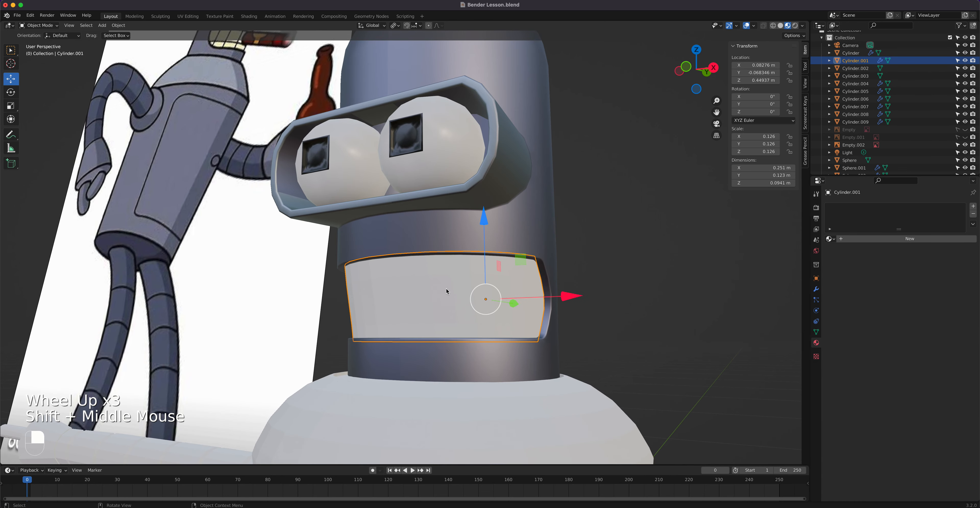
{"action": "key", "text": "Tab"}
{"action": "middle_click_drag", "start_coordinate": [452, 282], "coordinate": [476, 297]}
{"action": "scroll", "coordinate": [442, 293], "scroll_direction": "down", "scroll_amount": 2}
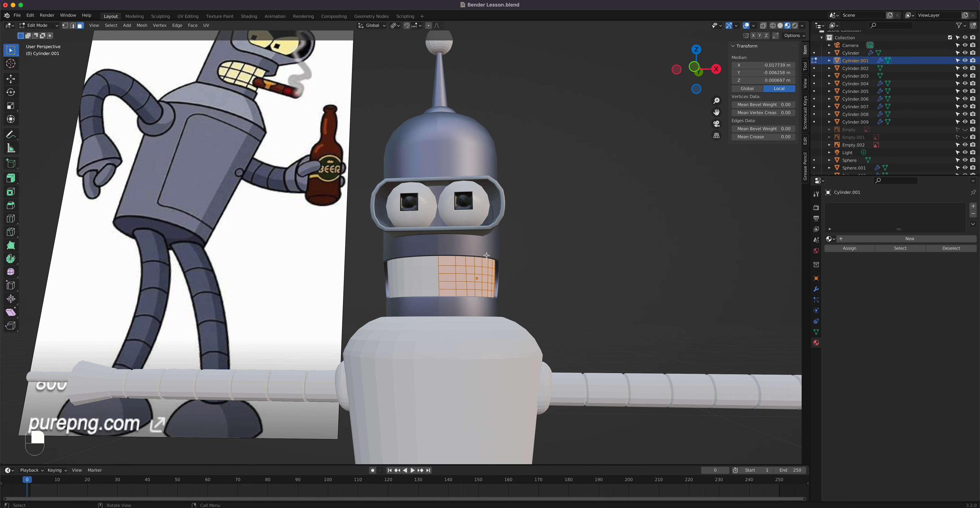
{"action": "middle_click_drag", "start_coordinate": [487, 255], "coordinate": [457, 268]}
{"action": "scroll", "coordinate": [437, 280], "scroll_direction": "up", "scroll_amount": 2}
{"action": "left_click", "coordinate": [432, 282]}
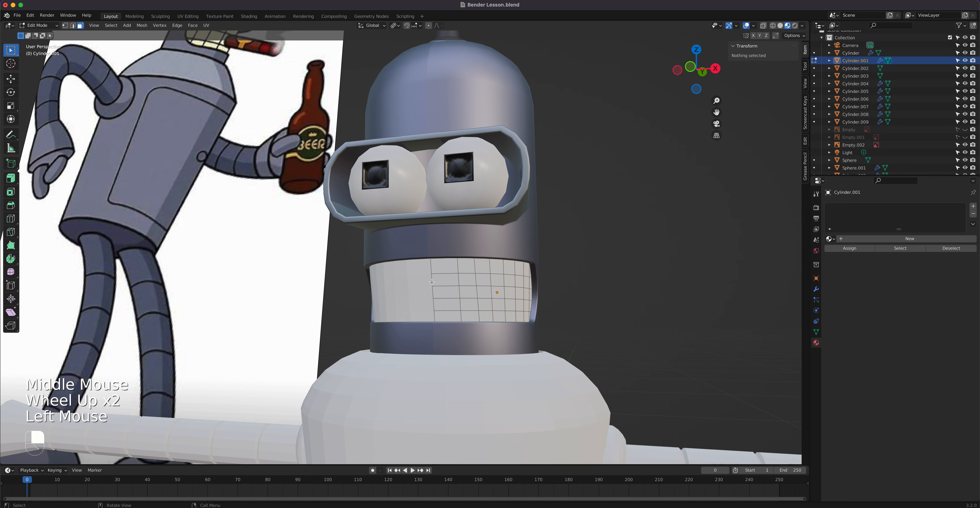
{"action": "left_click", "coordinate": [432, 282], "text": "alt"}
{"action": "scroll", "coordinate": [455, 294], "scroll_direction": "up", "scroll_amount": 2}
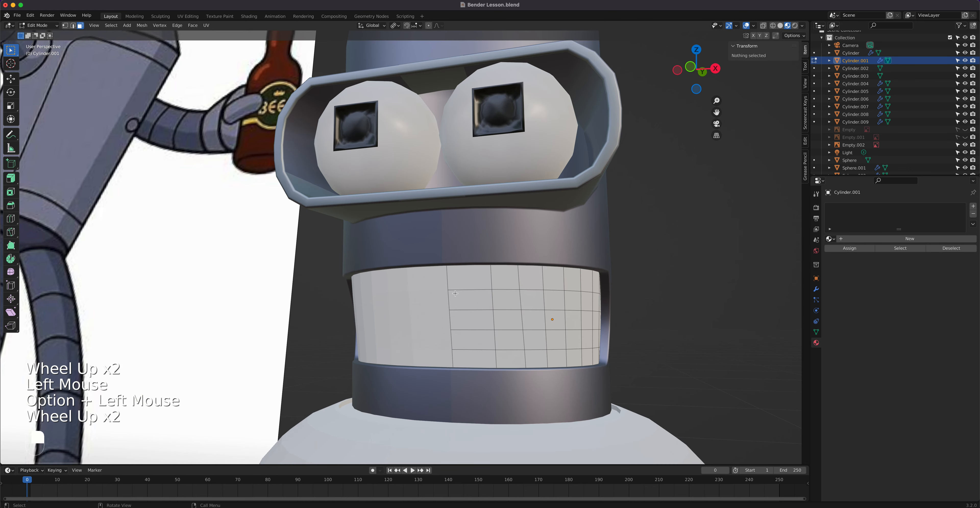
{"action": "left_click", "coordinate": [520, 302]}
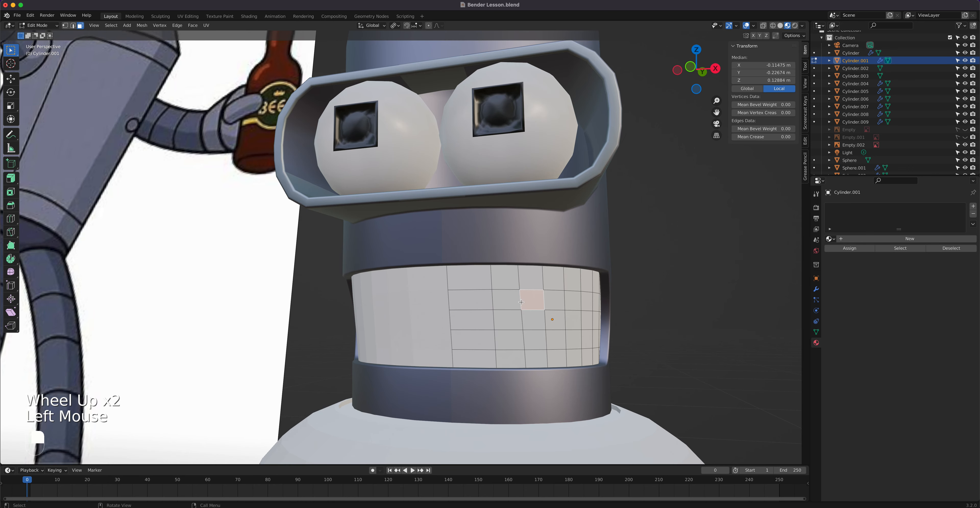
In edge select mode, select two vertical and two horizontal edge loops that divide the panel into teeth.
{"action": "key", "text": "2"}
{"action": "left_click", "coordinate": [521, 301]}
{"action": "left_click", "coordinate": [520, 300], "text": "alt"}
{"action": "middle_click_drag", "start_coordinate": [521, 301], "coordinate": [507, 299]}
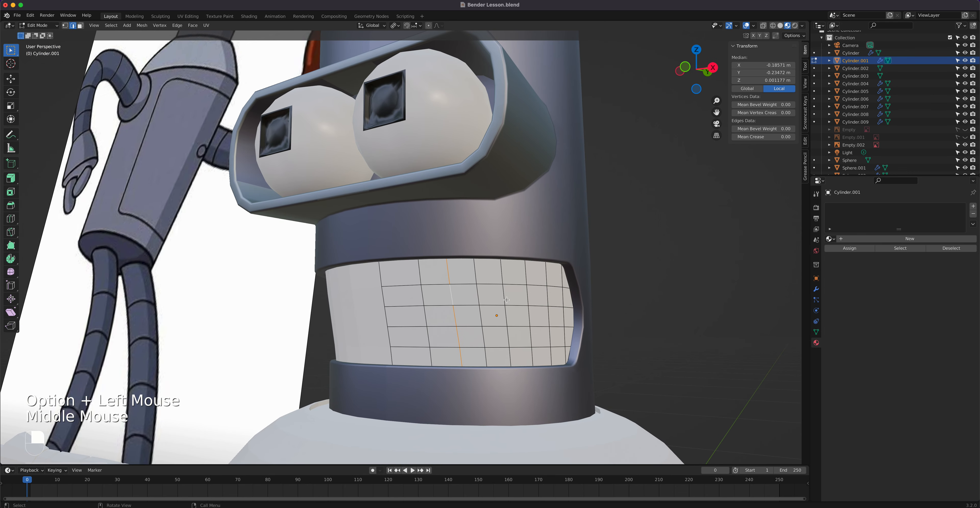
{"action": "left_click", "coordinate": [523, 298], "text": "alt+shift"}
{"action": "middle_click_drag", "start_coordinate": [522, 298], "coordinate": [516, 301]}
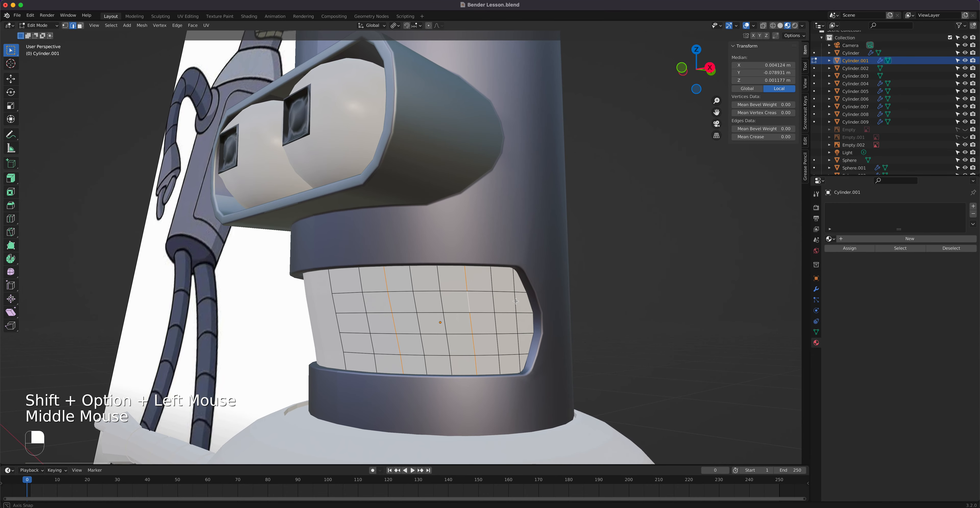
{"action": "left_click", "coordinate": [454, 291], "text": "alt+shift"}
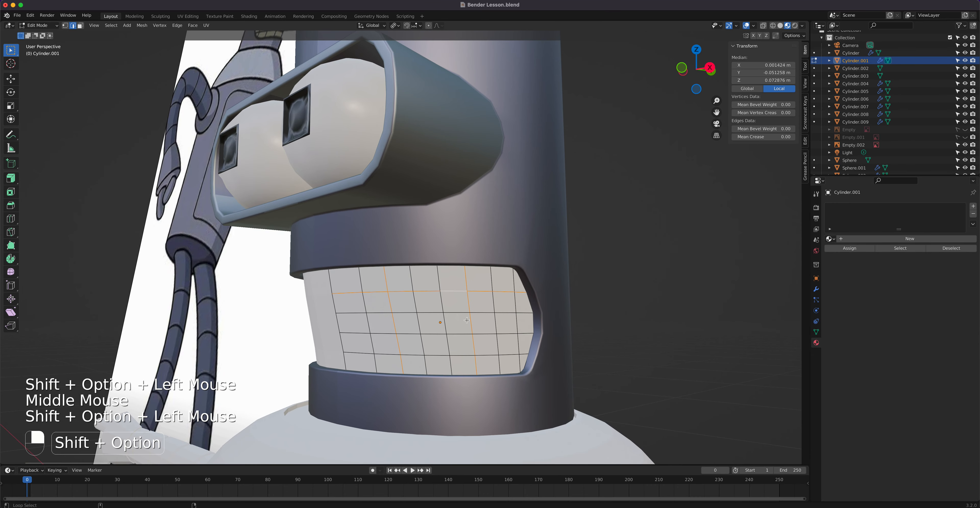
{"action": "scroll", "coordinate": [386, 281], "scroll_direction": "down", "scroll_amount": 2}
{"action": "middle_click_drag", "start_coordinate": [386, 282], "coordinate": [437, 306]}
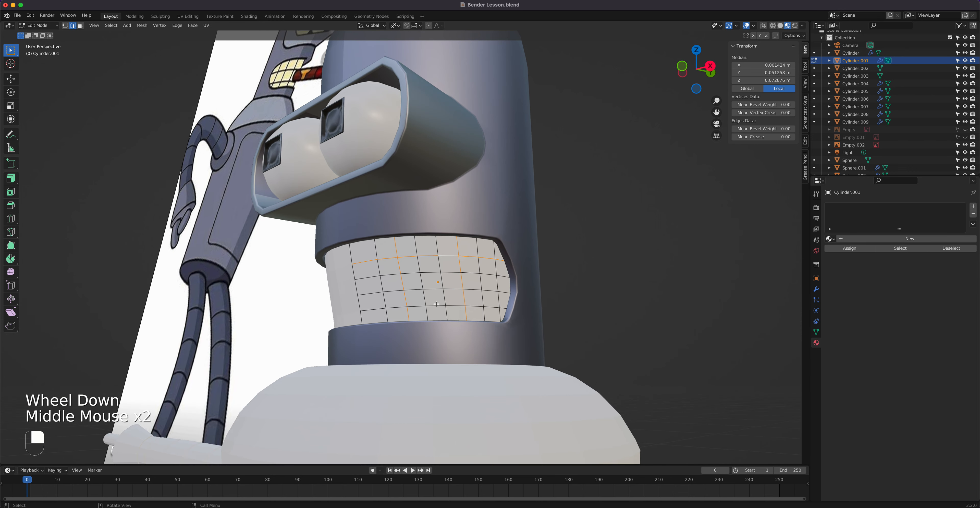
{"action": "left_click", "coordinate": [437, 290], "text": "alt+shift"}
{"action": "mouse_move", "coordinate": [436, 290]}
{"action": "middle_mouse_down"}
{"action": "mouse_move", "coordinate": [461, 303]}
{"action": "mouse_move", "coordinate": [438, 292]}
{"action": "middle_mouse_up"}
{"action": "left_click", "coordinate": [431, 285], "text": "alt+shift"}
Bevel the selected teeth edge loops with a width of 0.0136 m and 2 segments.
{"action": "scroll", "coordinate": [445, 298], "scroll_direction": "up", "scroll_amount": 2}
{"action": "scroll", "coordinate": [445, 297], "scroll_direction": "up", "scroll_amount": 1}
{"action": "right_click", "coordinate": [446, 298]}
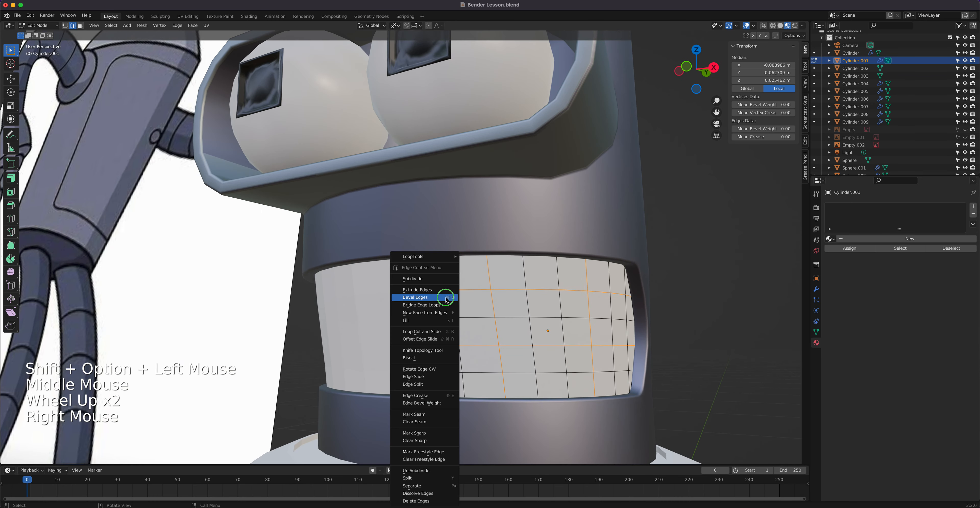
{"action": "left_click", "coordinate": [446, 297]}
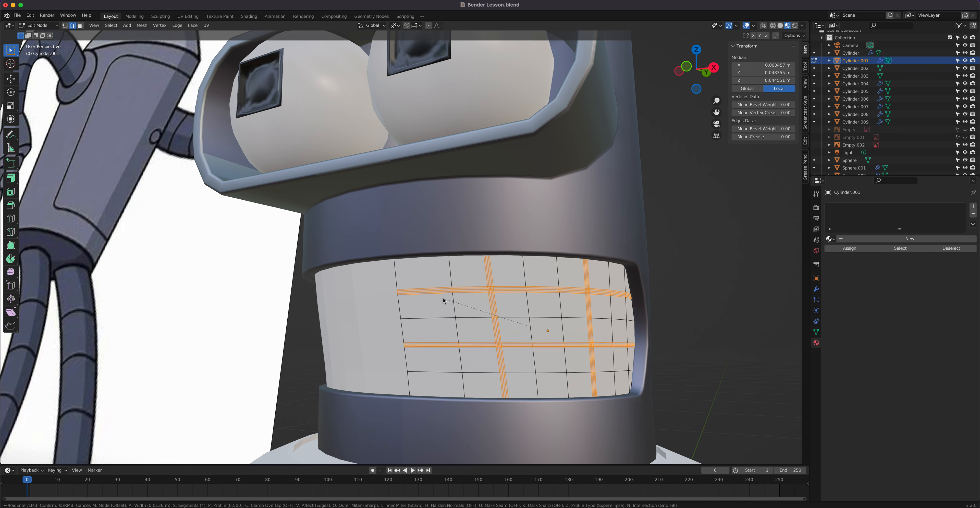
{"action": "left_click", "coordinate": [444, 300]}
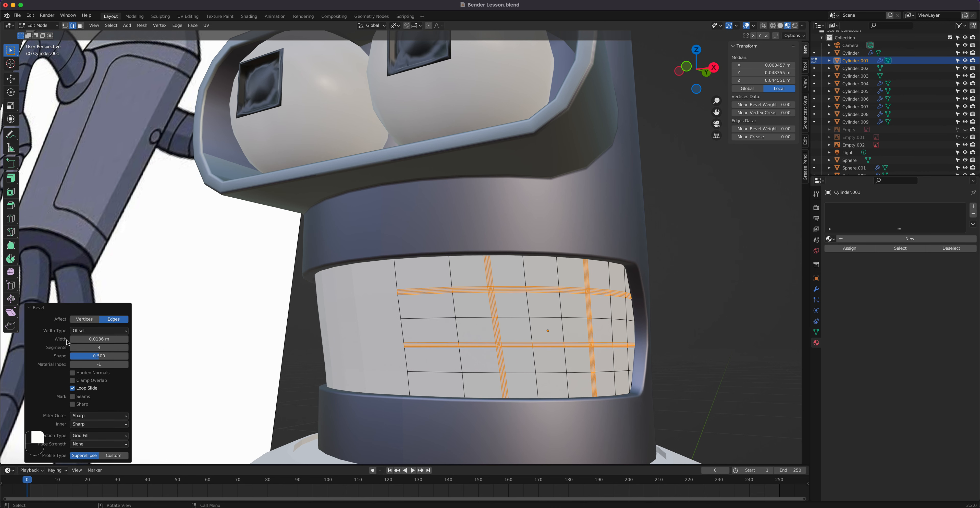
{"action": "left_click", "coordinate": [73, 347]}
{"action": "middle_click_drag", "start_coordinate": [454, 317], "coordinate": [467, 314]}
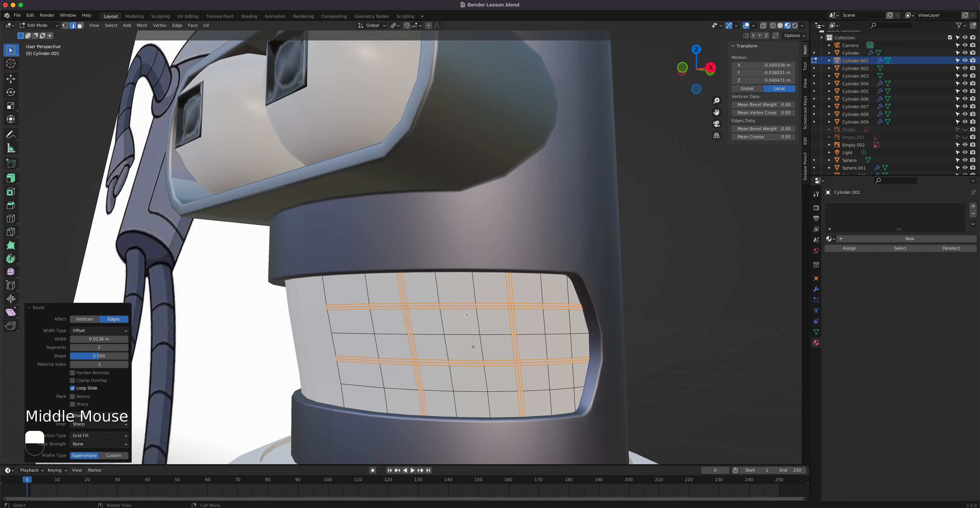
{"action": "left_click", "coordinate": [324, 313]}
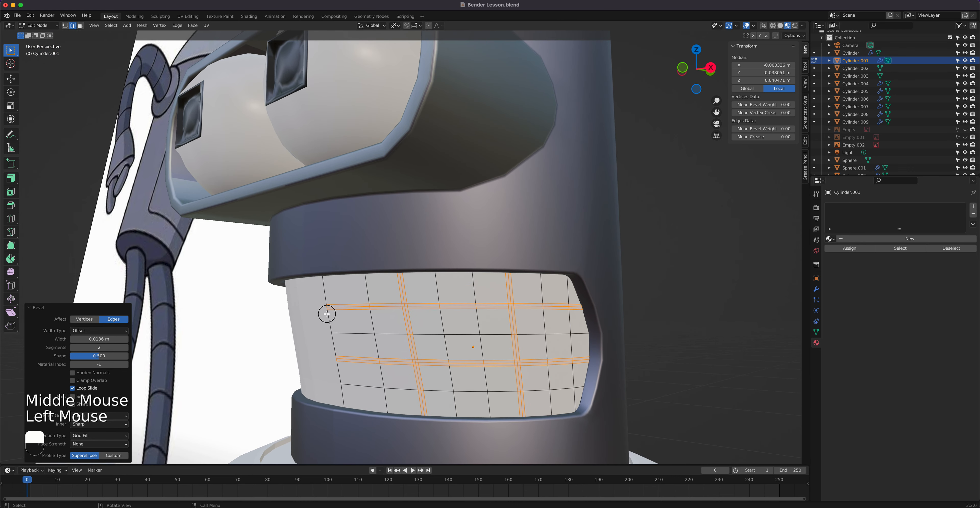
{"action": "left_click", "coordinate": [339, 328], "text": "alt"}
{"action": "right_click", "coordinate": [339, 328]}
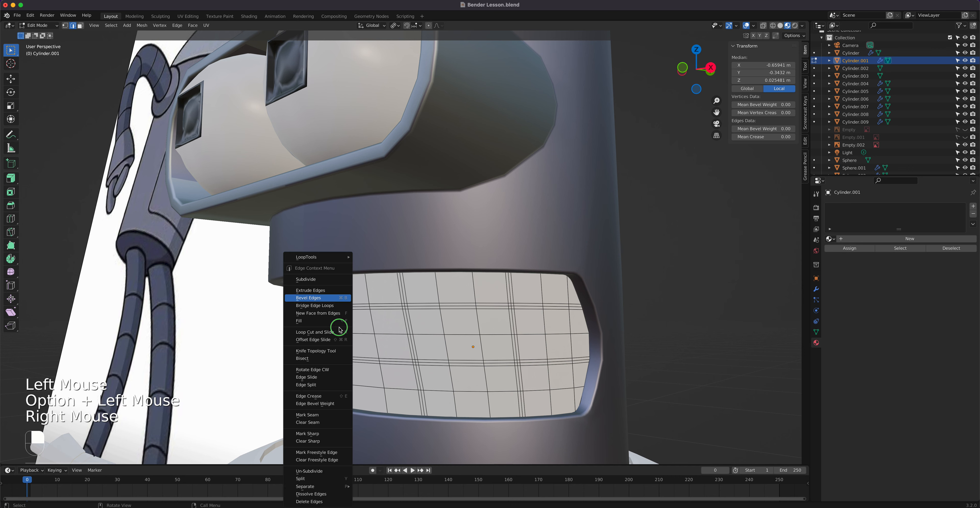
{"action": "left_click", "coordinate": [330, 302]}
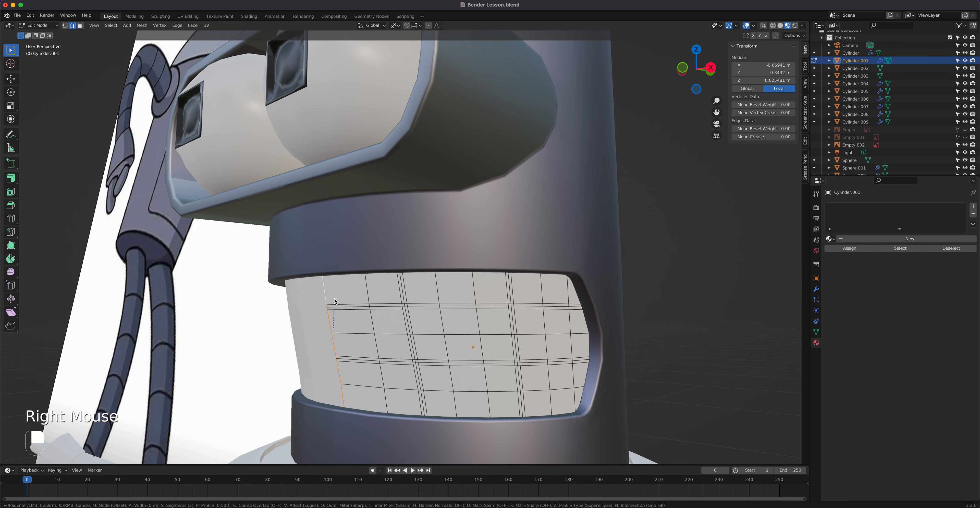
{"action": "middle_click_drag", "start_coordinate": [332, 302], "coordinate": [405, 216]}
Add a vertical loop cut to the teeth panel close beside its centre edge.
{"action": "scroll", "coordinate": [381, 304], "scroll_direction": "up", "scroll_amount": 2}
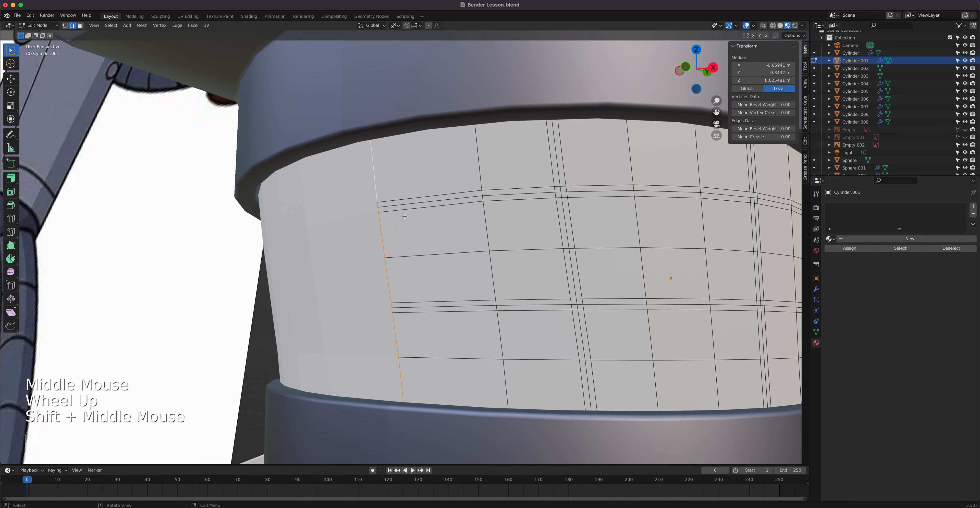
{"action": "key", "text": "ctrl+r"}
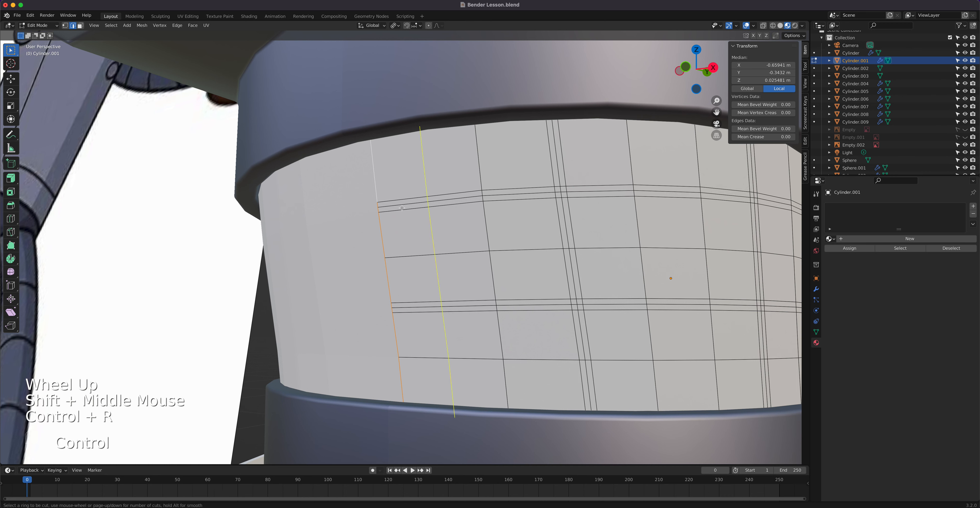
{"action": "left_click", "coordinate": [400, 206]}
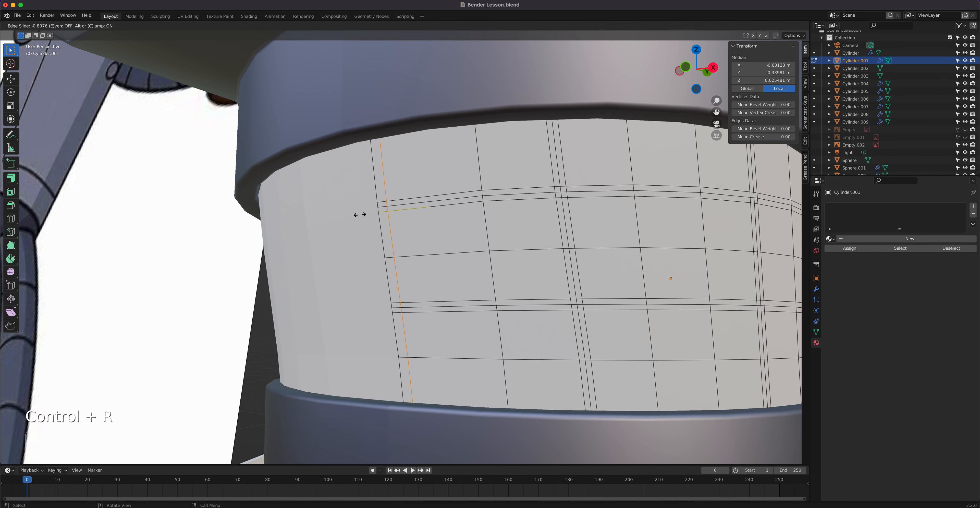
{"action": "left_click", "coordinate": [357, 216]}
Select the centre edge loop and the middle edge loop of each bevelled band on the teeth panel.
{"action": "left_click", "coordinate": [374, 190], "text": "alt"}
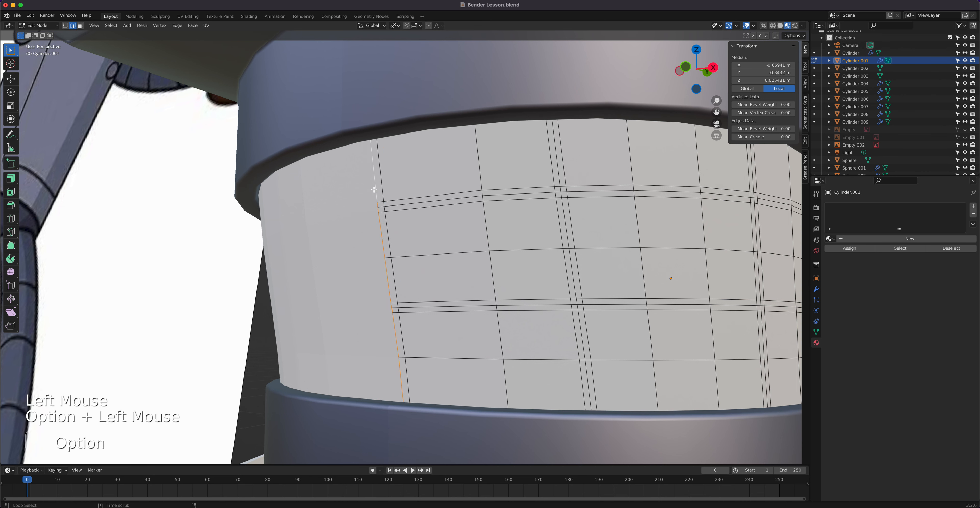
{"action": "left_click", "coordinate": [388, 206], "text": "alt+shift"}
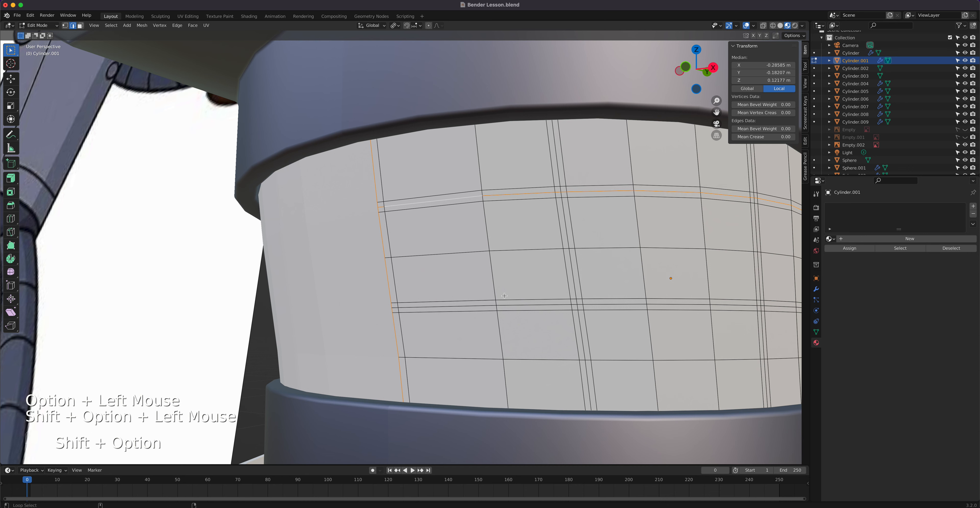
{"action": "left_click", "coordinate": [552, 303], "text": "alt+shift"}
{"action": "left_click", "coordinate": [576, 290], "text": "alt+shift"}
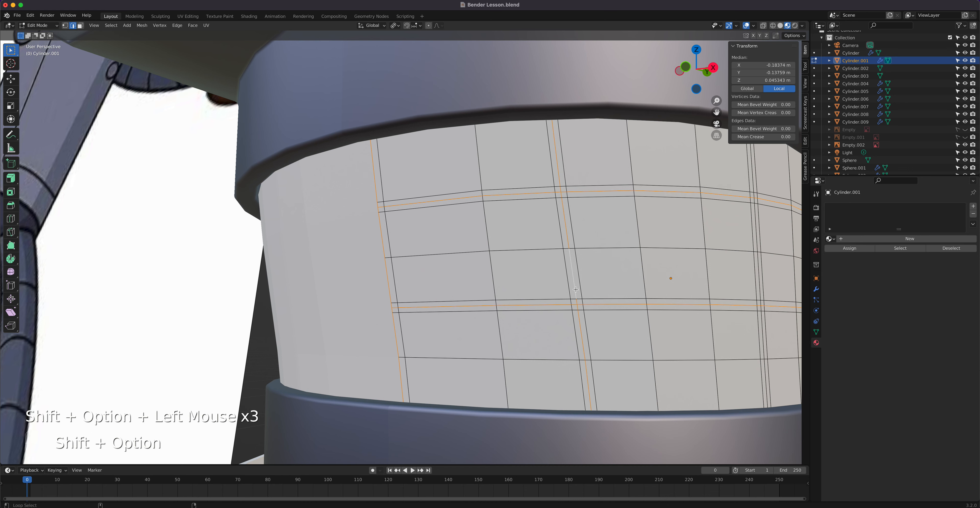
{"action": "left_click", "coordinate": [760, 285], "text": "alt+shift"}
Scale the selected loops inward to 0.981 to form grooves between the teeth.
{"action": "middle_click_drag", "start_coordinate": [670, 277], "coordinate": [625, 260]}
{"action": "scroll", "coordinate": [608, 267], "scroll_direction": "down", "scroll_amount": 3}
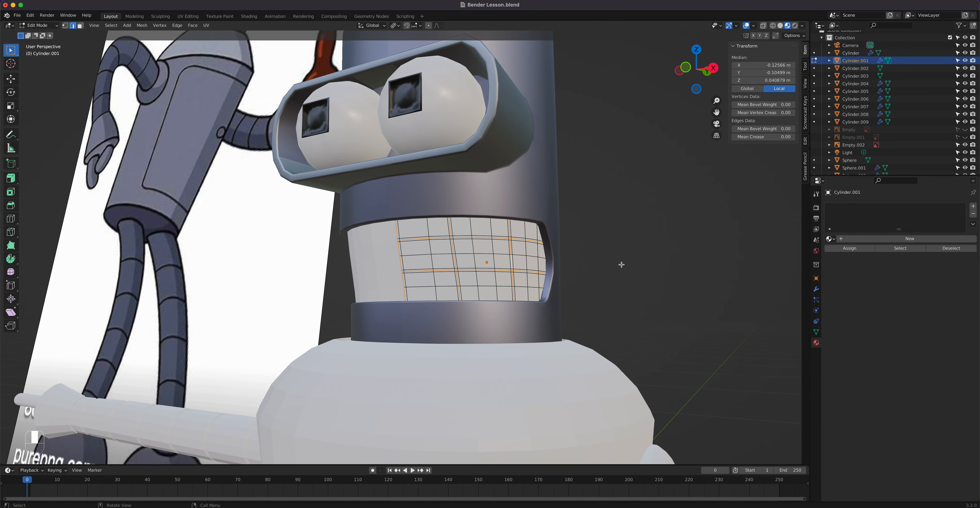
{"action": "scroll", "coordinate": [621, 265], "scroll_direction": "up", "scroll_amount": 2}
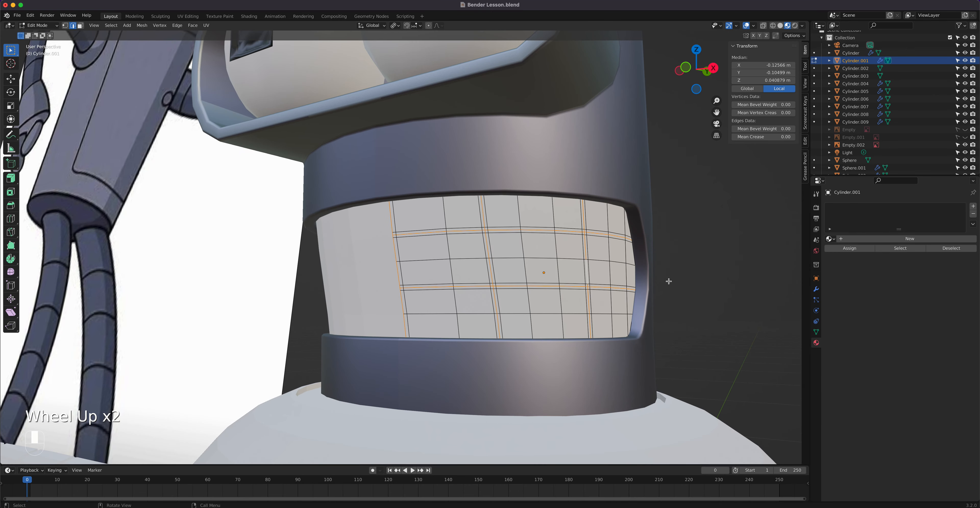
{"action": "key", "text": "s"}
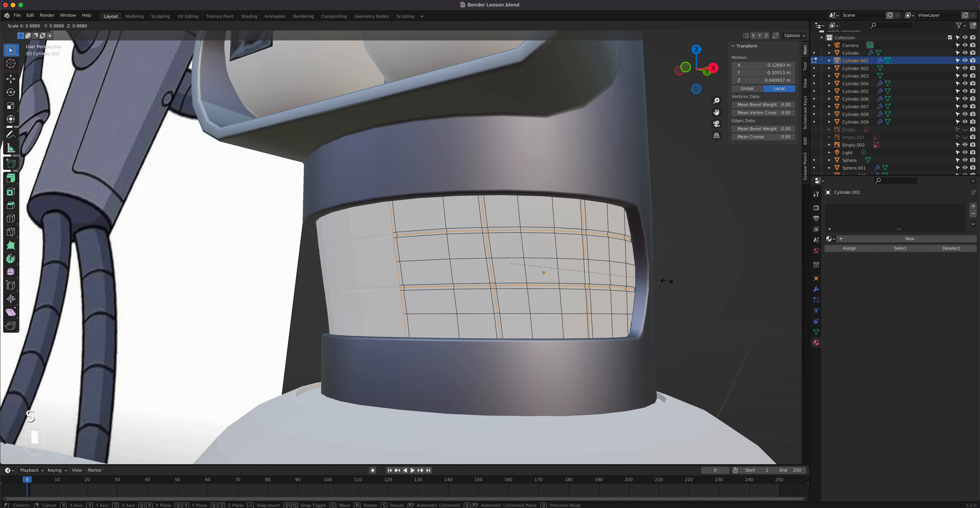
{"action": "left_click", "coordinate": [666, 281]}
{"action": "middle_click_drag", "start_coordinate": [666, 281], "coordinate": [535, 275]}
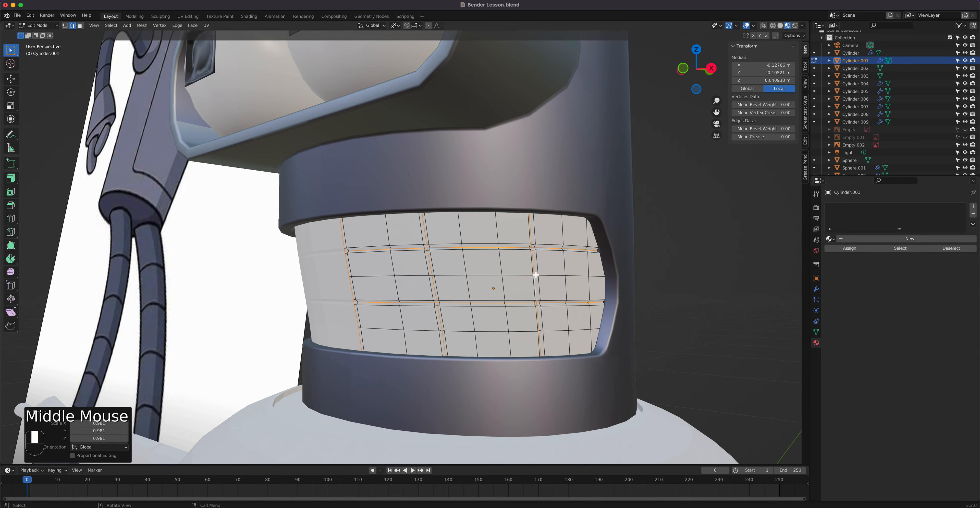
Expand the selection by one step to cover the groove bands and give the teeth panel the existing Material.002.
{"action": "key", "text": "ctrl+KP_Add"}
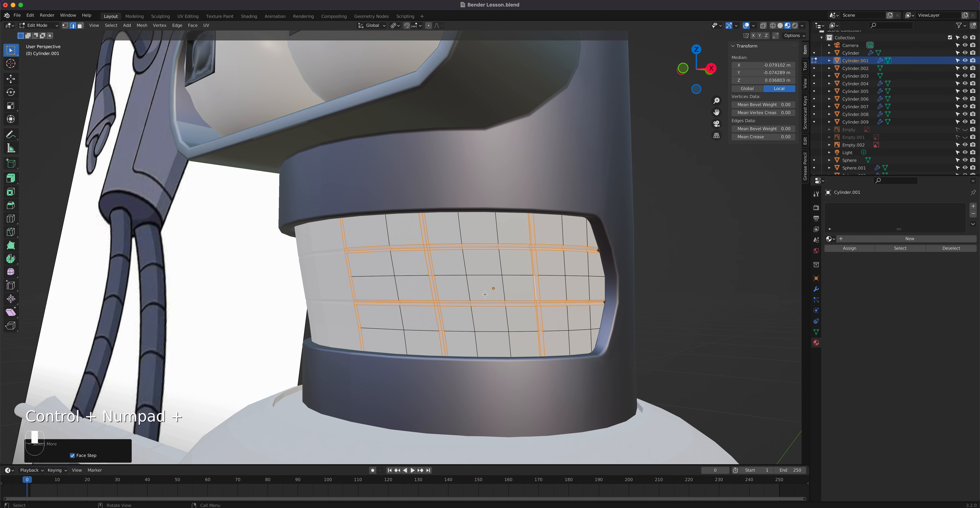
{"action": "scroll", "coordinate": [484, 294], "scroll_direction": "down", "scroll_amount": 2}
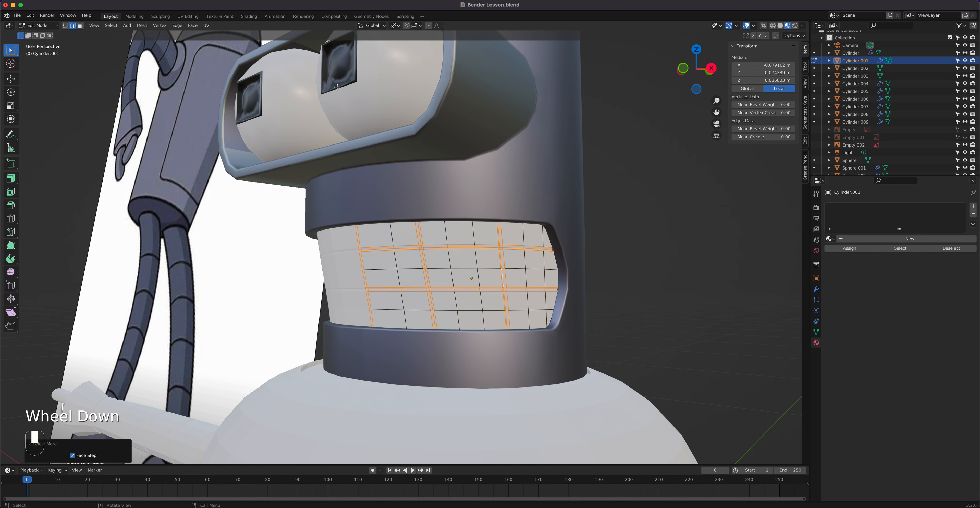
{"action": "scroll", "coordinate": [337, 82], "scroll_direction": "down", "scroll_amount": 3}
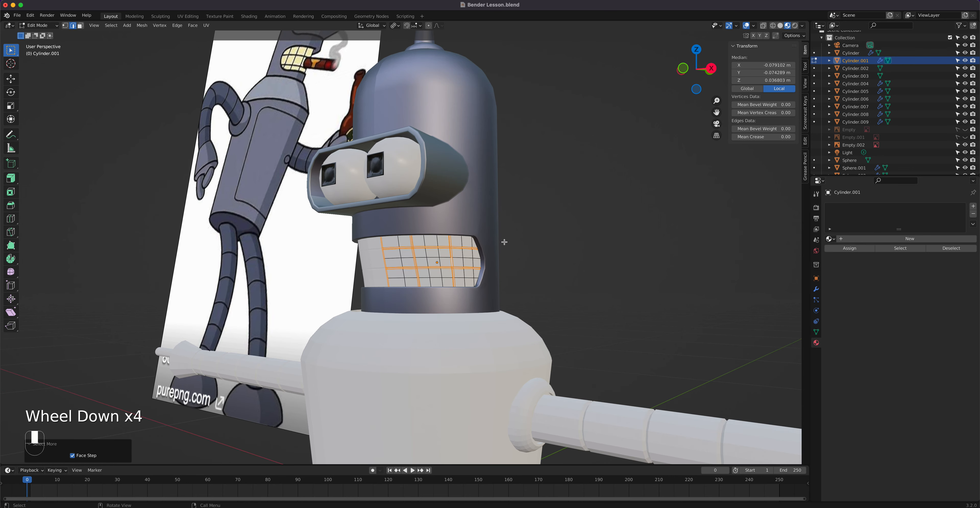
{"action": "left_click", "coordinate": [831, 239]}
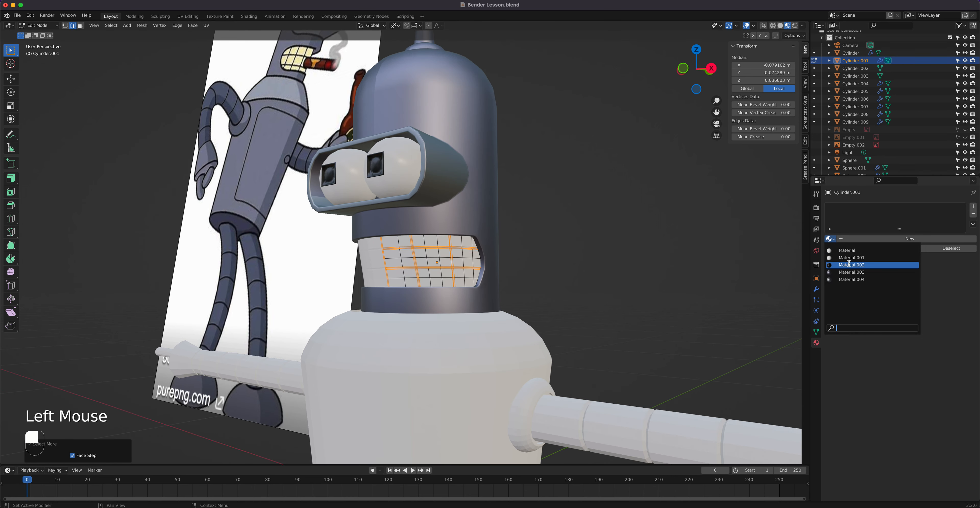
{"action": "left_click", "coordinate": [849, 264]}
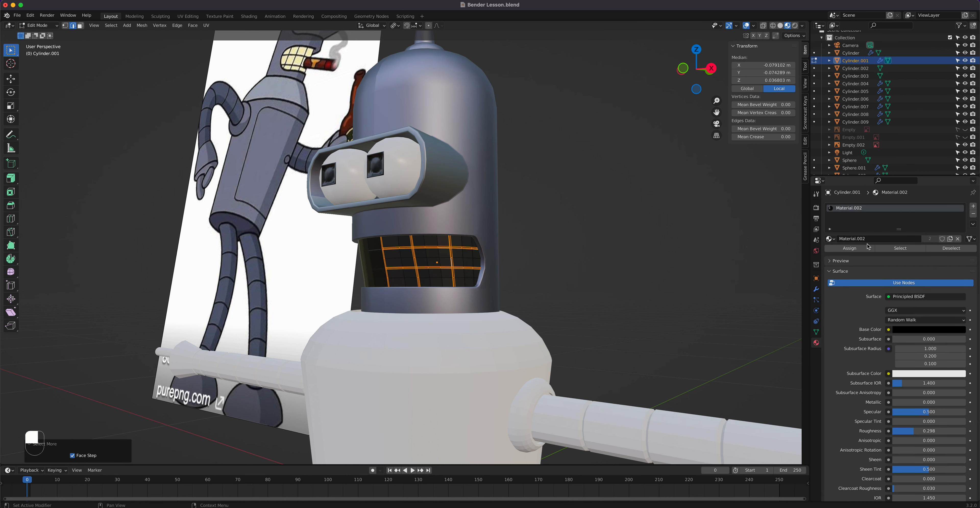
Change the teeth panel's material to Material.001 and assign Material.002 from a second slot to the selected groove faces.
{"action": "left_click", "coordinate": [831, 239]}
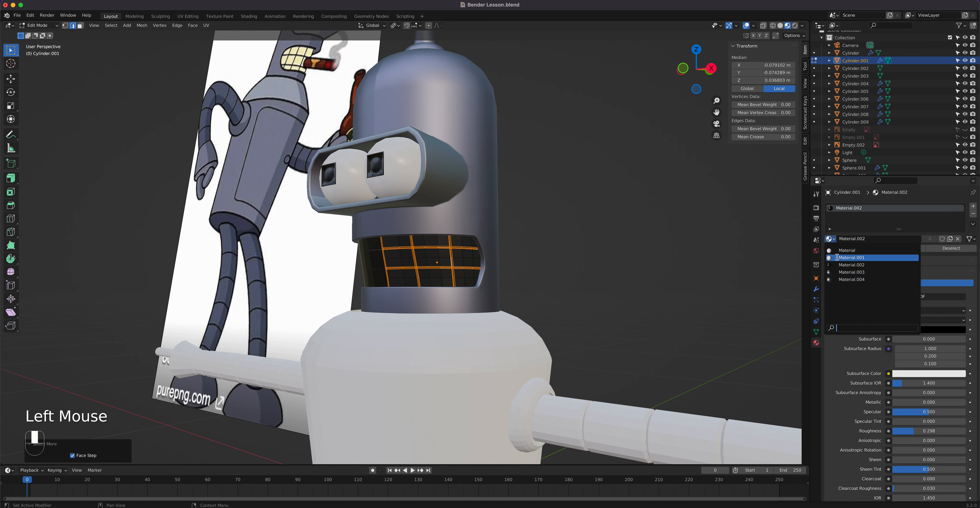
{"action": "left_click", "coordinate": [858, 261]}
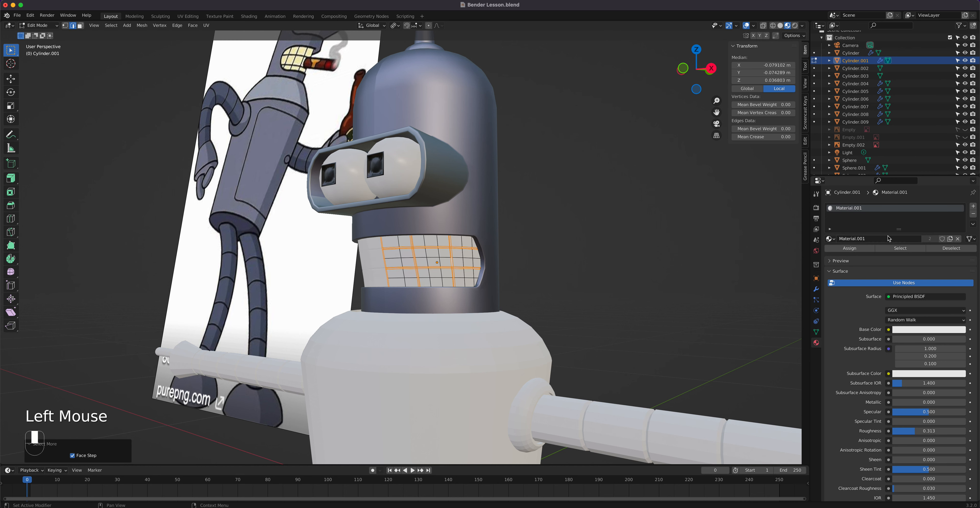
{"action": "left_click", "coordinate": [973, 207]}
{"action": "left_click", "coordinate": [831, 254]}
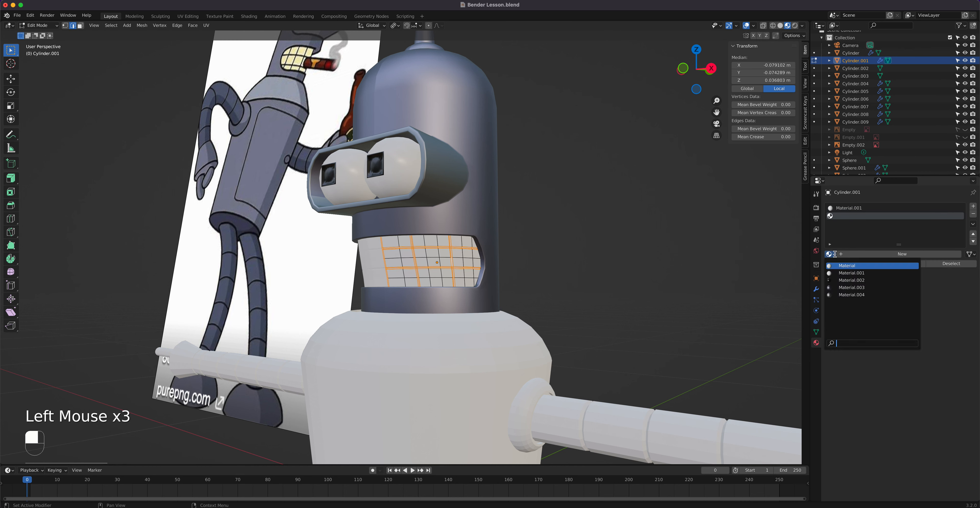
{"action": "left_click", "coordinate": [852, 279]}
{"action": "left_click", "coordinate": [850, 263]}
{"action": "key", "text": "Tab"}
Examine the white teeth and dark grooves up close from the other side of the head.
{"action": "scroll", "coordinate": [576, 279], "scroll_direction": "down", "scroll_amount": 2}
{"action": "left_click", "coordinate": [540, 274]}
{"action": "middle_click_drag", "start_coordinate": [540, 274], "coordinate": [507, 294]}
{"action": "scroll", "coordinate": [491, 290], "scroll_direction": "up", "scroll_amount": 2}
{"action": "scroll", "coordinate": [455, 280], "scroll_direction": "up", "scroll_amount": 1}
{"action": "right_click", "coordinate": [499, 285]}
{"action": "key", "text": "Tab"}
{"action": "key", "text": "Tab"}
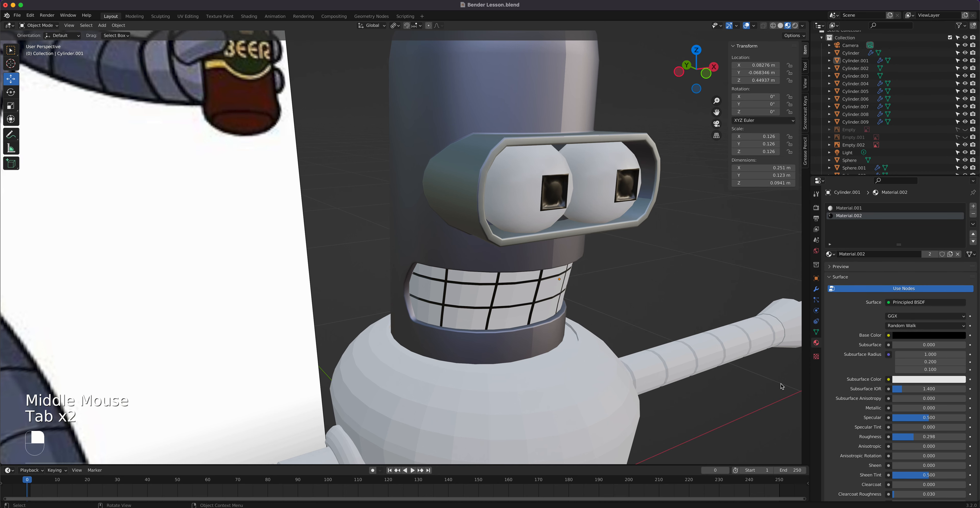
Try Auto Smooth at 30° on the teeth panel's normals and switch it off again.
{"action": "left_click", "coordinate": [817, 332]}
{"action": "left_click", "coordinate": [888, 365]}
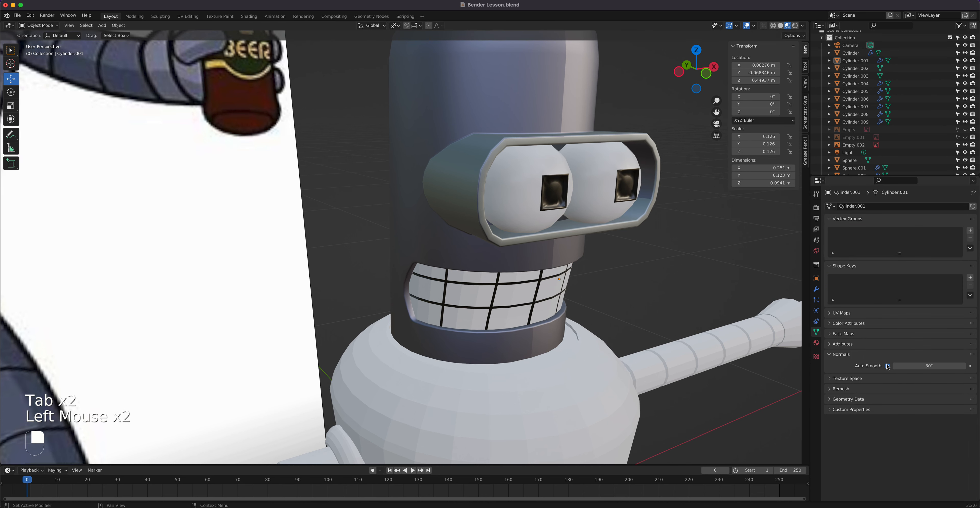
{"action": "mouse_move", "coordinate": [905, 365]}
{"action": "left_mouse_down"}
{"action": "mouse_move", "coordinate": [924, 365]}
{"action": "mouse_move", "coordinate": [905, 365]}
{"action": "left_mouse_up"}
{"action": "middle_click_drag", "start_coordinate": [544, 271], "coordinate": [418, 266]}
{"action": "left_click", "coordinate": [888, 365]}
{"action": "middle_click_drag", "start_coordinate": [437, 236], "coordinate": [380, 215]}
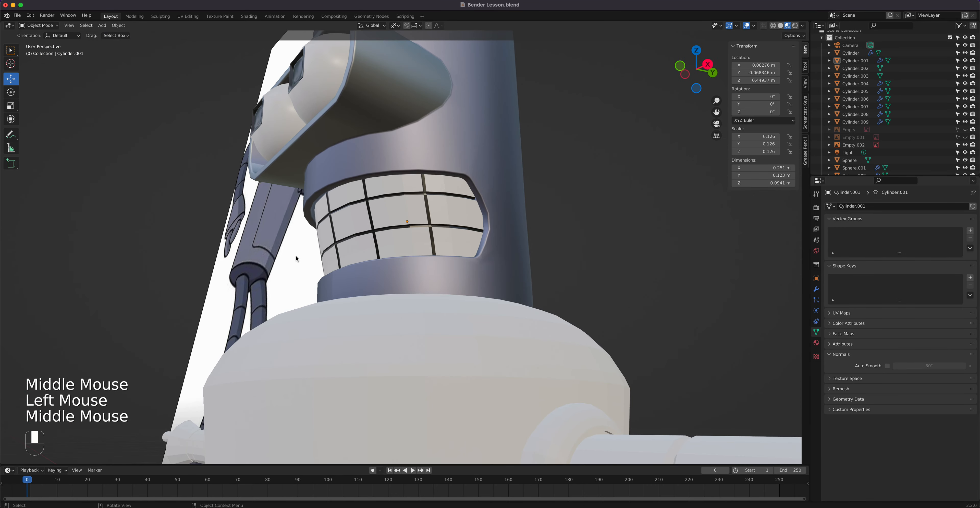
{"action": "right_click", "coordinate": [379, 215]}
Isolate the robot's body in local view and switch the viewport to solid shading.
{"action": "middle_click_drag", "start_coordinate": [395, 212], "coordinate": [446, 297]}
{"action": "scroll", "coordinate": [408, 229], "scroll_direction": "up", "scroll_amount": 2}
{"action": "scroll", "coordinate": [407, 229], "scroll_direction": "down", "scroll_amount": 2}
{"action": "left_click", "coordinate": [419, 255]}
{"action": "scroll", "coordinate": [430, 274], "scroll_direction": "down", "scroll_amount": 2}
{"action": "left_click", "coordinate": [442, 329]}
{"action": "middle_click_drag", "start_coordinate": [442, 329], "coordinate": [425, 257], "text": "shift"}
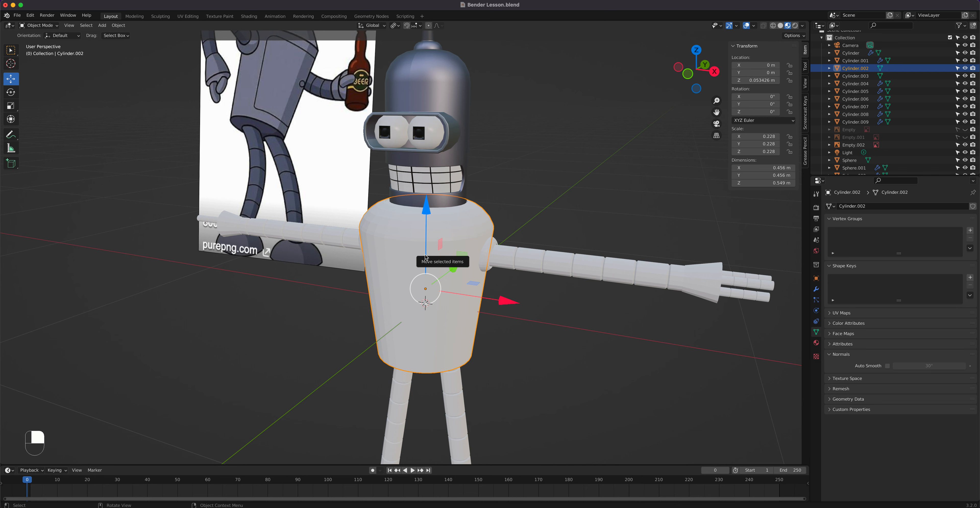
{"action": "key", "text": "slash"}
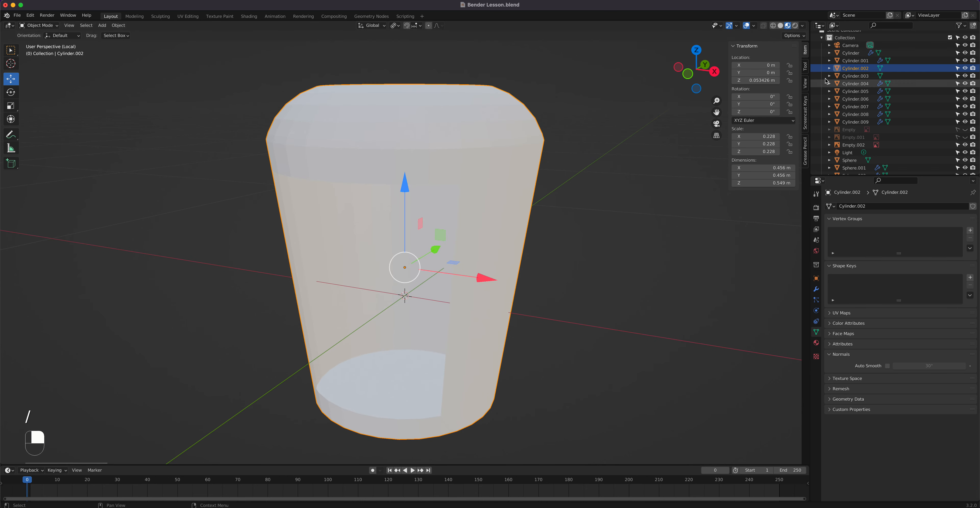
{"action": "left_click", "coordinate": [780, 26]}
{"action": "middle_click_drag", "start_coordinate": [422, 251], "coordinate": [431, 246]}
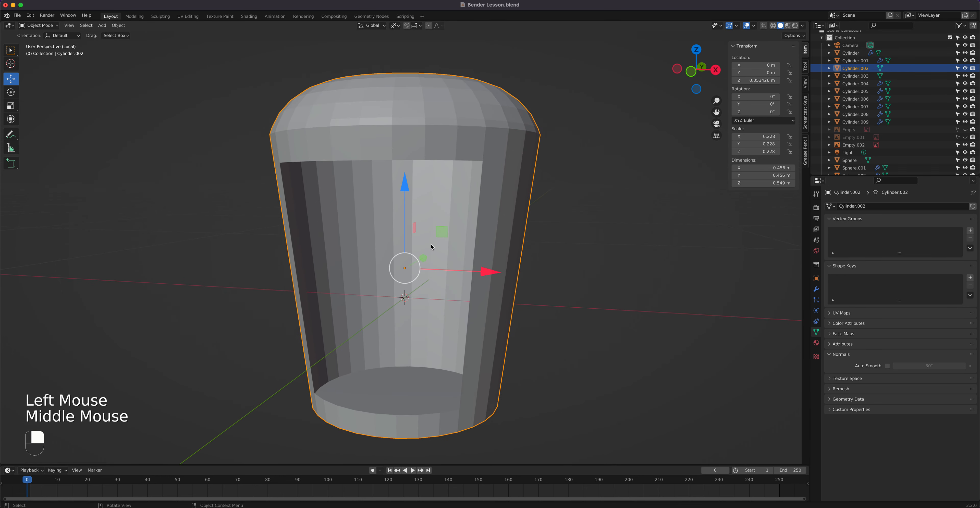
Isolate the body together with its front door panel, examine how the two fit, and return to the full scene.
{"action": "key", "text": "slash"}
{"action": "left_click", "coordinate": [413, 263], "text": "shift"}
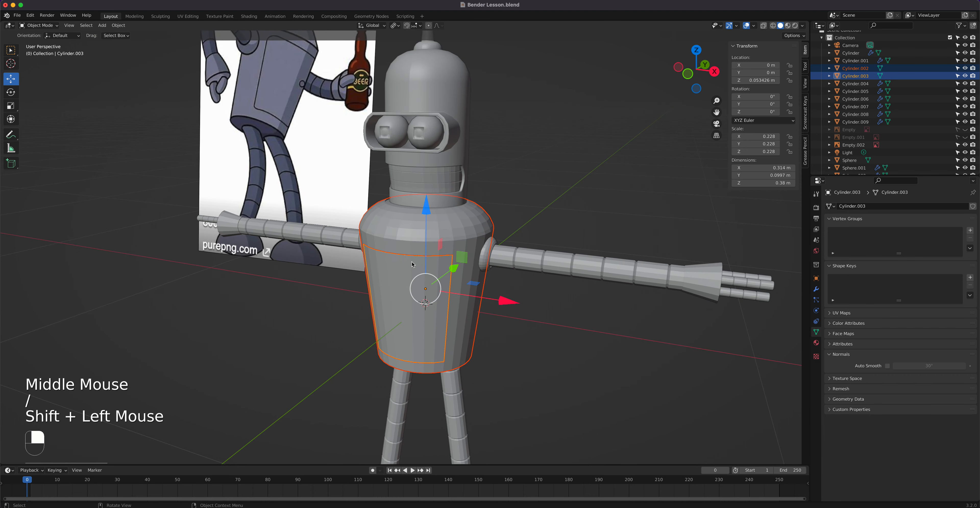
{"action": "key", "text": "slash"}
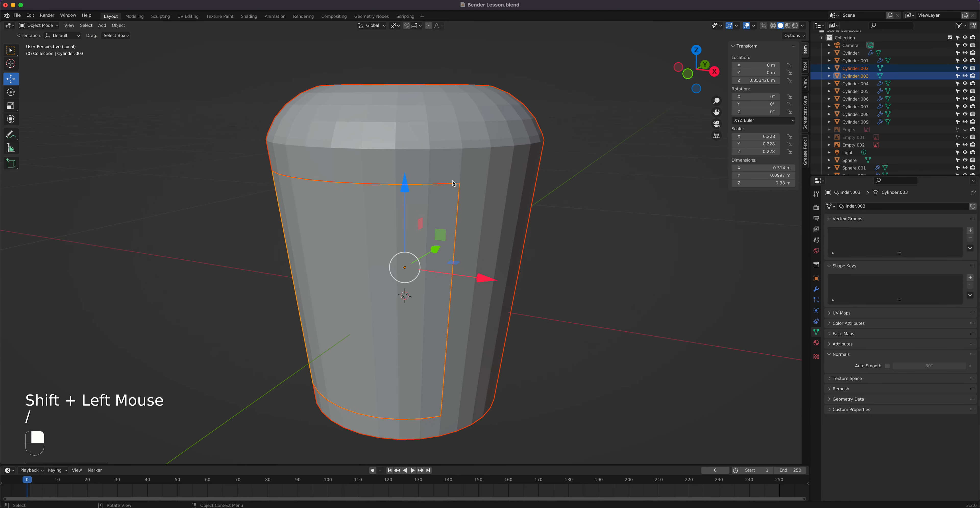
{"action": "scroll", "coordinate": [460, 192], "scroll_direction": "down", "scroll_amount": 2}
{"action": "middle_click_drag", "start_coordinate": [460, 191], "coordinate": [442, 228]}
{"action": "scroll", "coordinate": [442, 228], "scroll_direction": "down", "scroll_amount": 2}
{"action": "scroll", "coordinate": [442, 228], "scroll_direction": "up", "scroll_amount": 1}
{"action": "key", "text": "slash"}
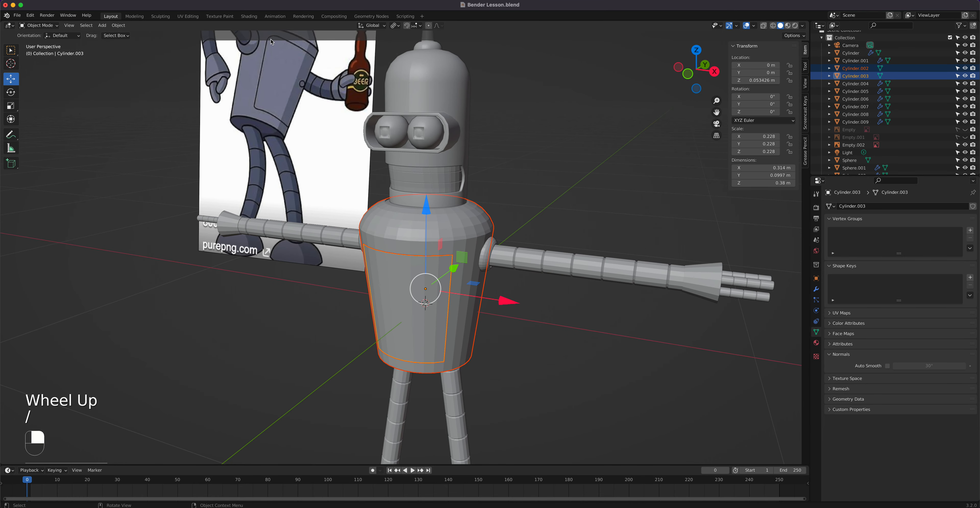
Isolate the front door panel alone in local view and start adding a modifier to it.
{"action": "scroll", "coordinate": [451, 276], "scroll_direction": "up", "scroll_amount": 4}
{"action": "scroll", "coordinate": [451, 276], "scroll_direction": "down", "scroll_amount": 1}
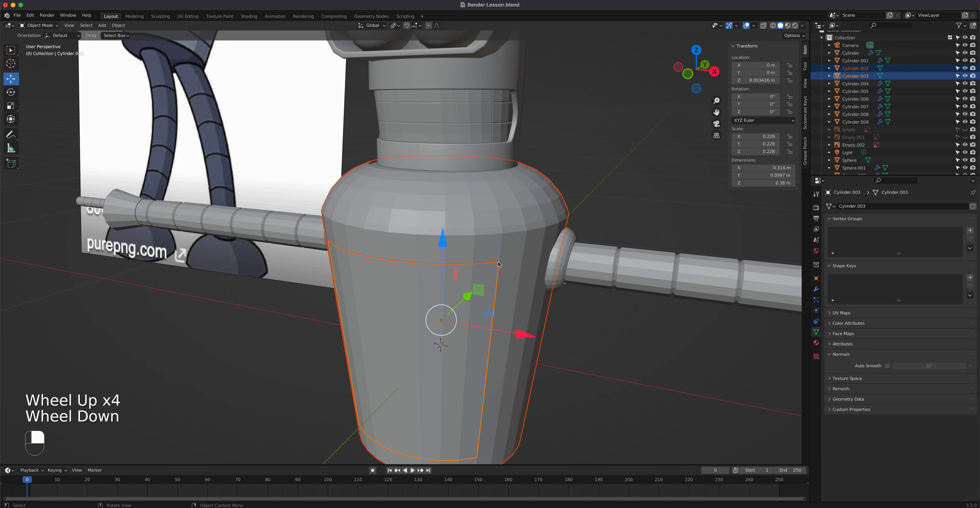
{"action": "left_click", "coordinate": [488, 283]}
{"action": "middle_click_drag", "start_coordinate": [488, 282], "coordinate": [481, 324]}
{"action": "key", "text": "slash"}
{"action": "left_click", "coordinate": [816, 289]}
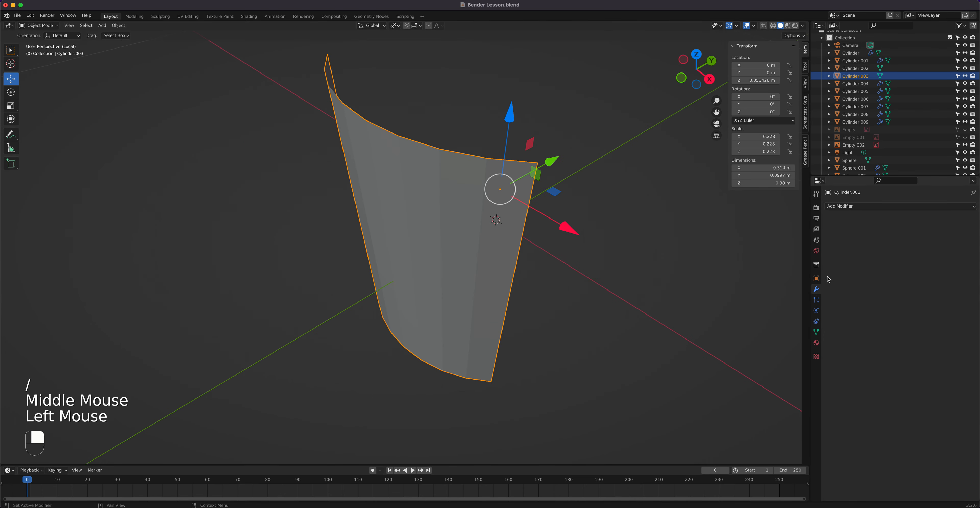
{"action": "left_click", "coordinate": [872, 206]}
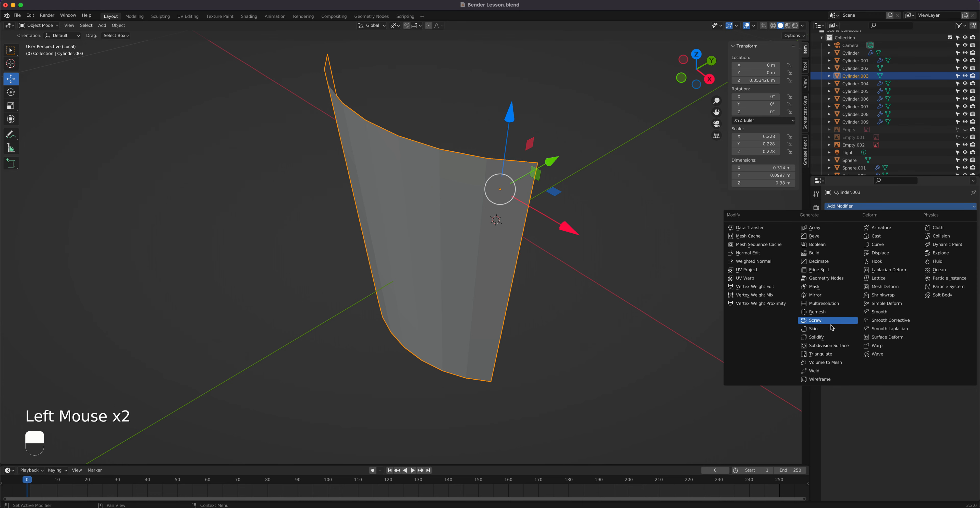
Add a Solidify modifier with a thickness of 0.05 m to the curved door panel and apply it.
{"action": "left_click", "coordinate": [828, 337]}
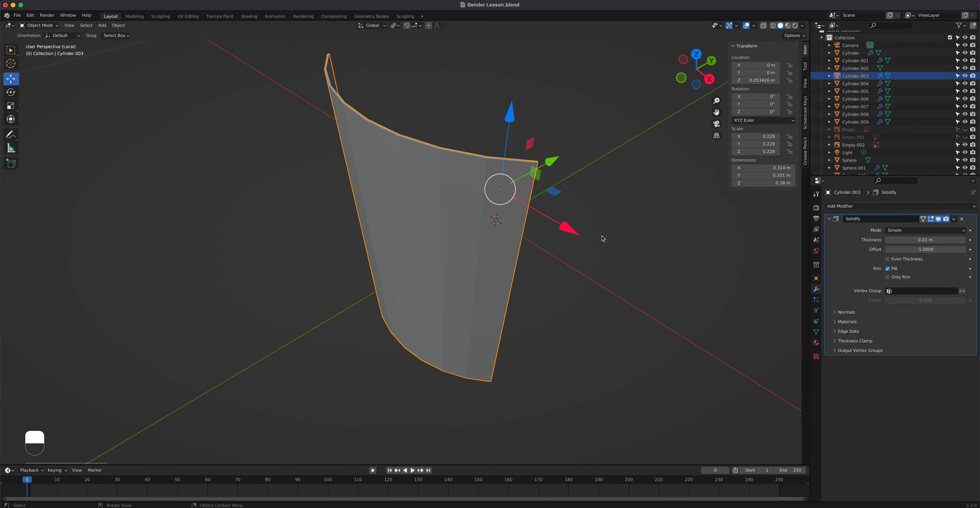
{"action": "middle_click_drag", "start_coordinate": [603, 236], "coordinate": [589, 245]}
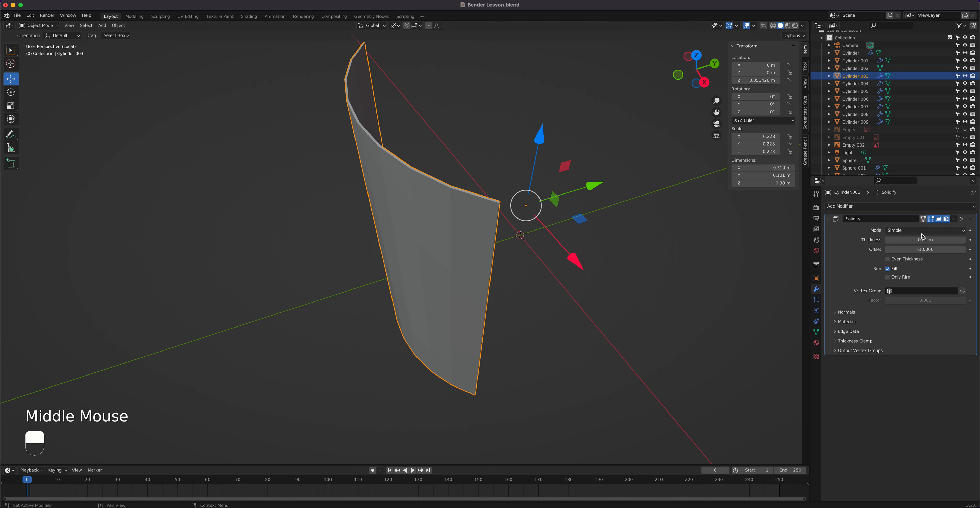
{"action": "left_click", "coordinate": [964, 241]}
{"action": "left_click", "coordinate": [964, 241]}
{"action": "left_click", "coordinate": [964, 241]}
{"action": "left_click", "coordinate": [964, 240]}
{"action": "middle_click_drag", "start_coordinate": [667, 210], "coordinate": [629, 197]}
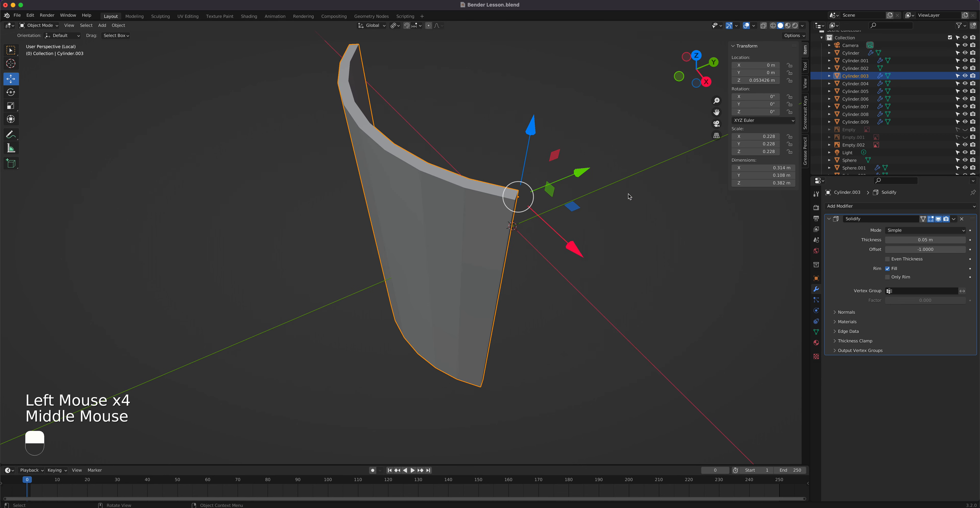
{"action": "left_click", "coordinate": [953, 220]}
{"action": "left_click", "coordinate": [928, 227]}
Select the four short corner edges of the door panel's mesh in edge select mode.
{"action": "key", "text": "Tab"}
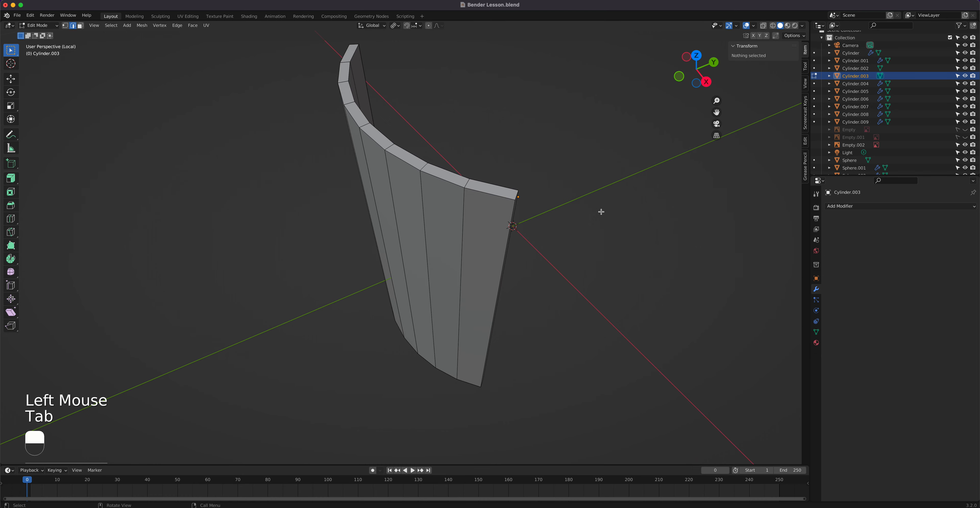
{"action": "key", "text": "2"}
{"action": "middle_click_drag", "start_coordinate": [538, 204], "coordinate": [511, 207]}
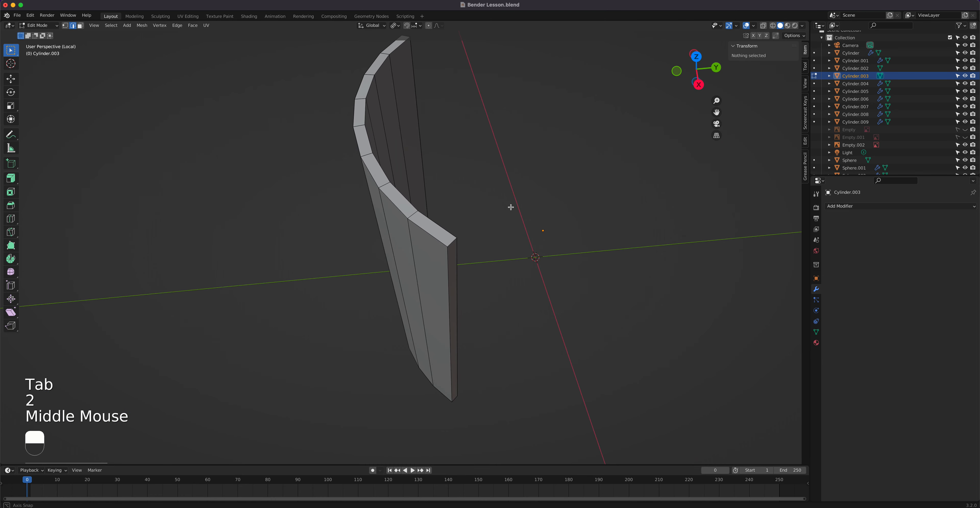
{"action": "left_click", "coordinate": [449, 240]}
{"action": "mouse_move", "coordinate": [475, 260]}
{"action": "middle_mouse_down"}
{"action": "mouse_move", "coordinate": [475, 182]}
{"action": "mouse_move", "coordinate": [474, 274]}
{"action": "middle_mouse_up"}
{"action": "left_click", "coordinate": [476, 314], "text": "shift"}
{"action": "middle_click_drag", "start_coordinate": [476, 314], "coordinate": [420, 349]}
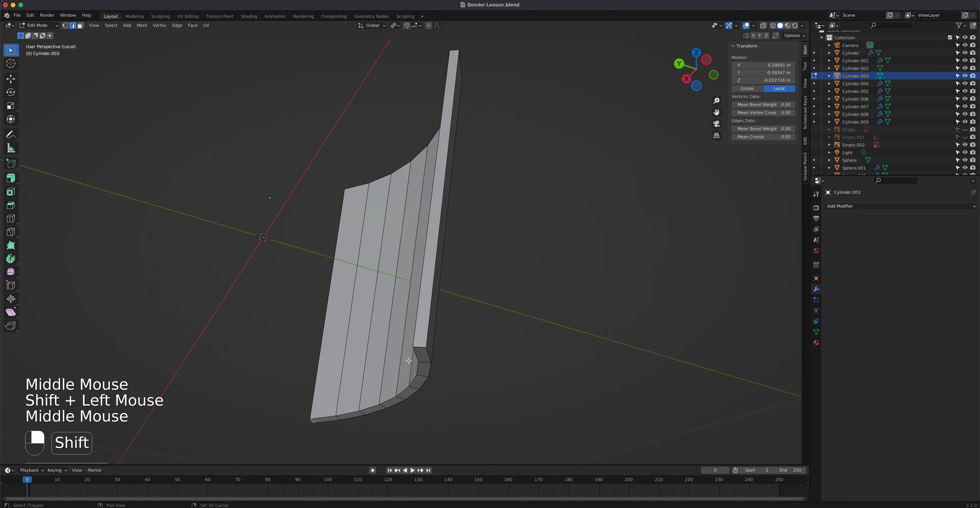
{"action": "left_click", "coordinate": [420, 349], "text": "shift"}
{"action": "middle_click_drag", "start_coordinate": [459, 208], "coordinate": [462, 246]}
{"action": "left_click", "coordinate": [487, 181], "text": "shift"}
Bevel the selected door corner edges with a width of 0.1 m and 5 segments.
{"action": "middle_click_drag", "start_coordinate": [488, 181], "coordinate": [508, 180]}
{"action": "right_click", "coordinate": [484, 152]}
{"action": "left_click", "coordinate": [484, 151]}
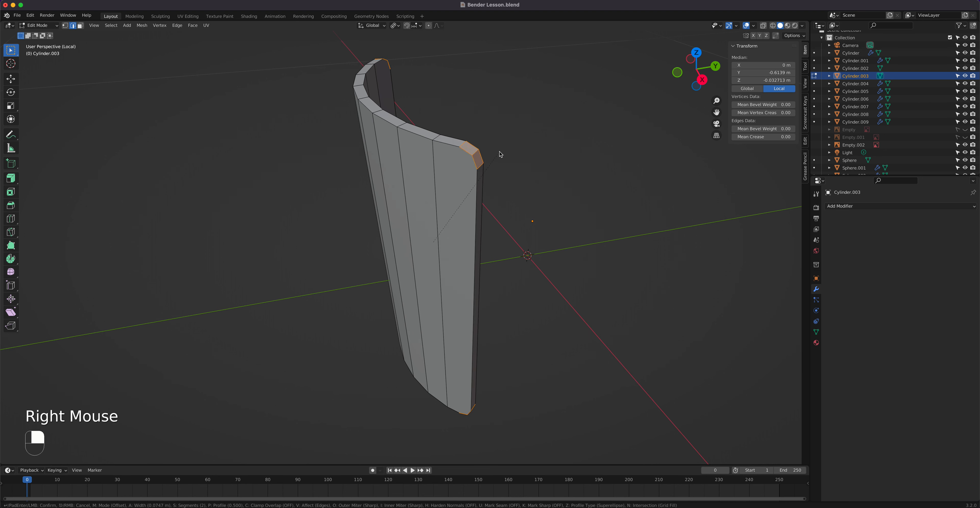
{"action": "left_click", "coordinate": [501, 153]}
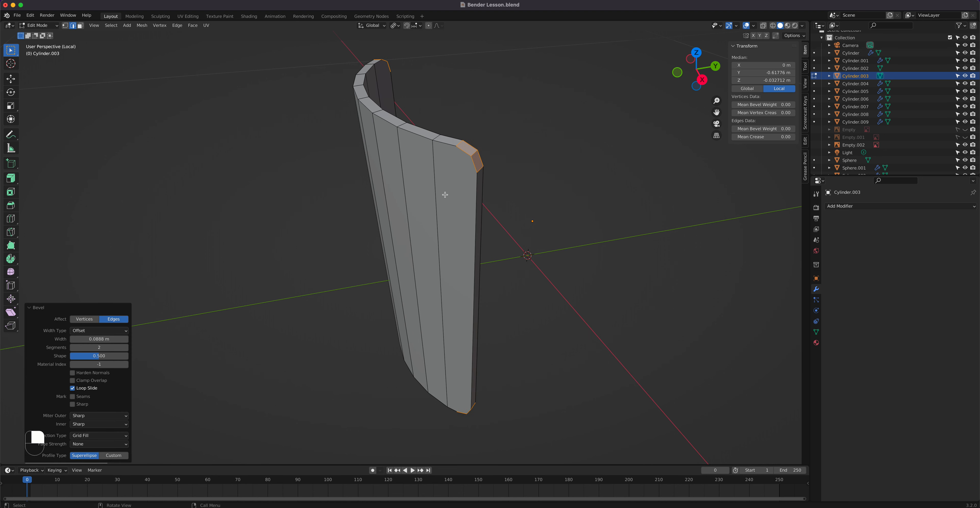
{"action": "left_click", "coordinate": [105, 340]}
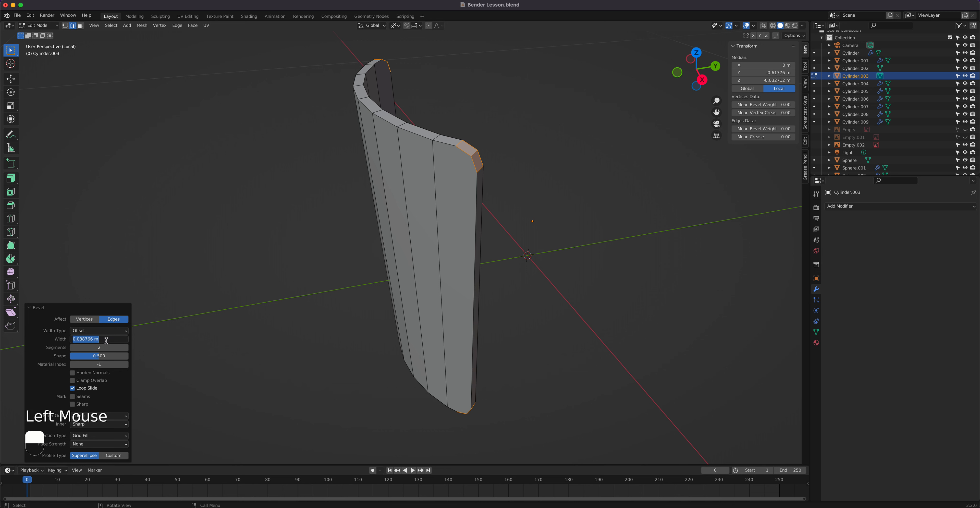
{"action": "type", "text": ".1"}
{"action": "key", "text": "Return"}
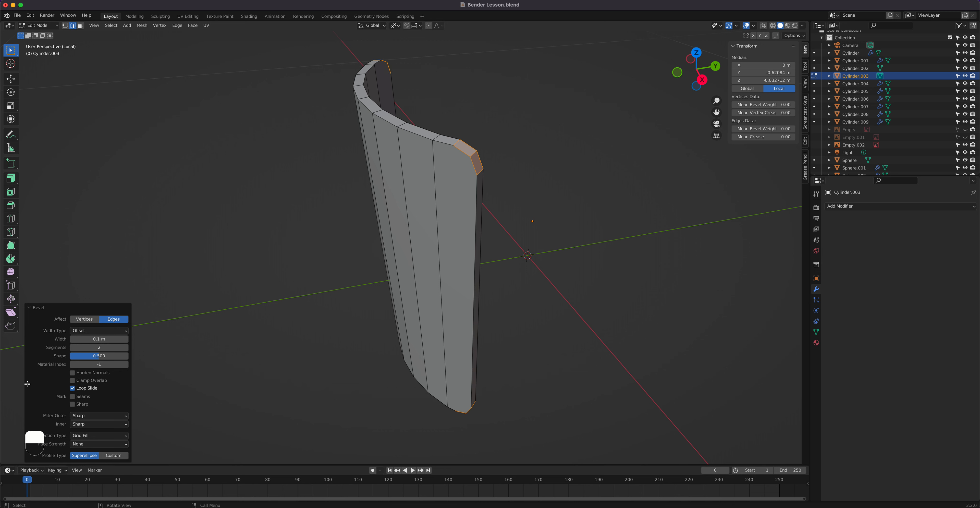
{"action": "left_click", "coordinate": [126, 339]}
{"action": "left_click", "coordinate": [73, 340]}
{"action": "left_click", "coordinate": [126, 347]}
{"action": "mouse_move", "coordinate": [325, 291]}
{"action": "middle_mouse_down"}
{"action": "mouse_move", "coordinate": [376, 268]}
{"action": "mouse_move", "coordinate": [429, 271]}
{"action": "mouse_move", "coordinate": [331, 287]}
{"action": "mouse_move", "coordinate": [343, 286]}
{"action": "middle_mouse_up"}
{"action": "middle_click_drag", "start_coordinate": [407, 281], "coordinate": [278, 347]}
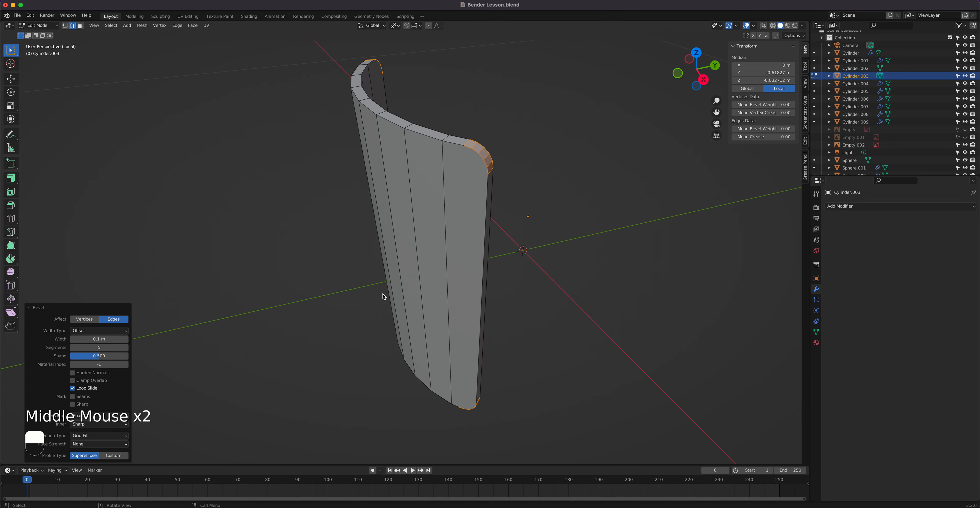
Finish editing the door panel, restore the full scene and isolate the body shell in local view.
{"action": "key", "text": "Tab"}
{"action": "key", "text": "slash"}
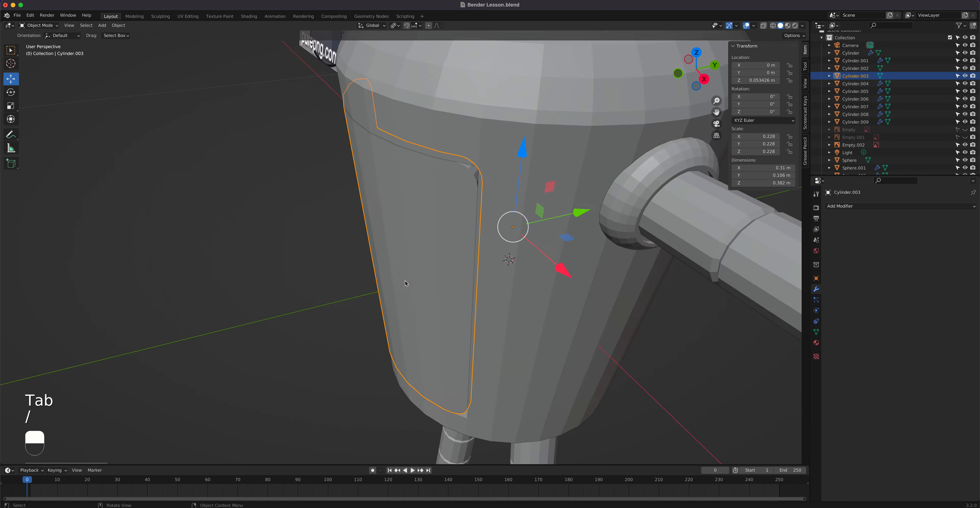
{"action": "left_click", "coordinate": [507, 246]}
{"action": "key", "text": "slash"}
{"action": "middle_click_drag", "start_coordinate": [507, 246], "coordinate": [656, 252]}
Add a Solidify modifier with a thickness of 0.05 m to the body shell.
{"action": "left_click", "coordinate": [859, 207]}
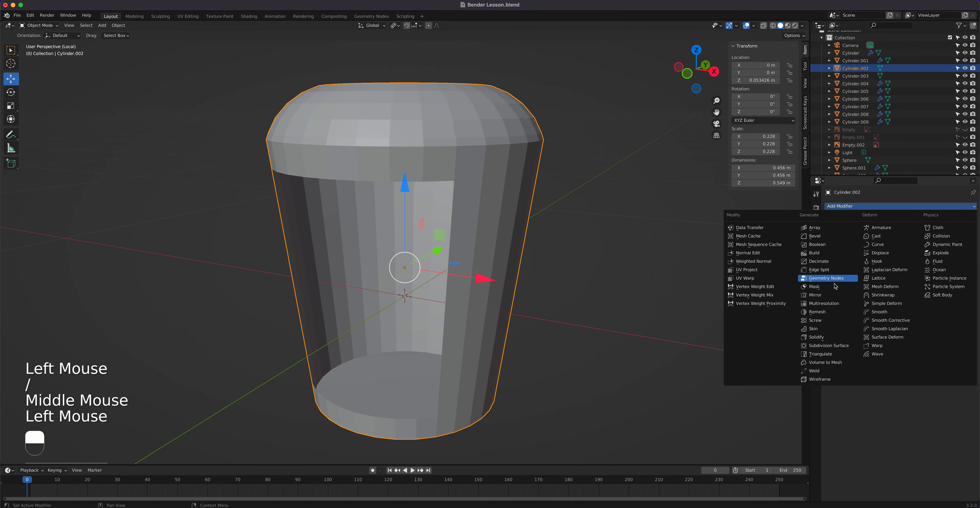
{"action": "left_click", "coordinate": [833, 333]}
{"action": "left_click", "coordinate": [964, 240]}
{"action": "left_click", "coordinate": [963, 239]}
{"action": "left_click", "coordinate": [964, 240]}
{"action": "left_click", "coordinate": [964, 240]}
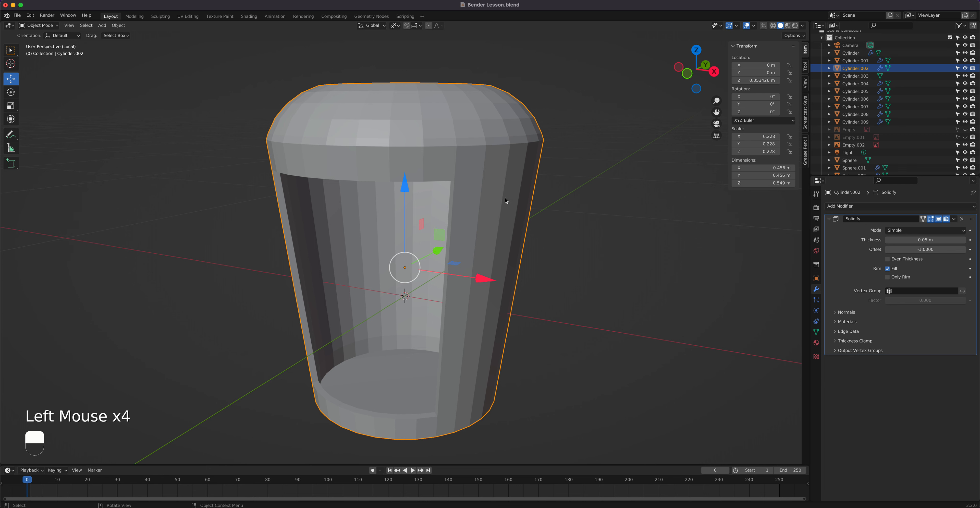
Apply the Solidify modifier on the body shell in Object Mode.
{"action": "key", "text": "Tab"}
{"action": "key", "text": "Tab"}
{"action": "left_click", "coordinate": [953, 219]}
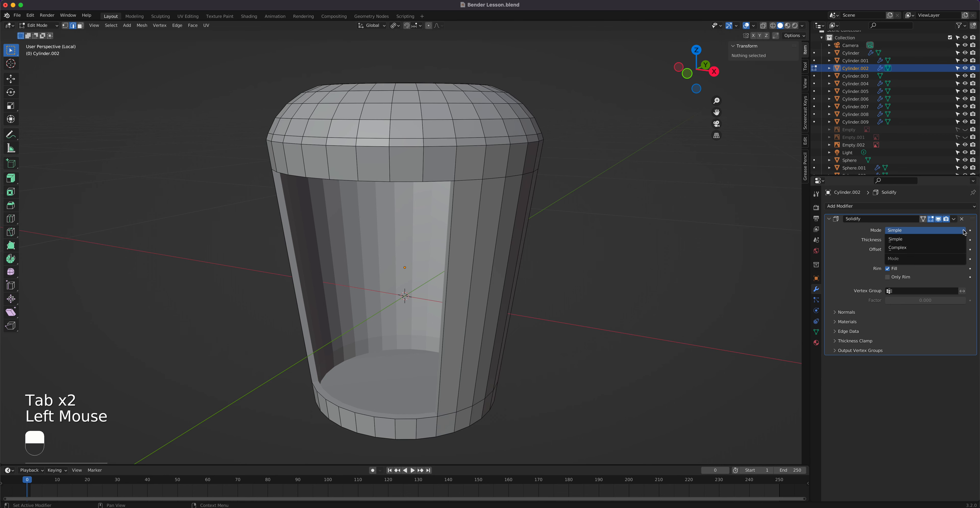
{"action": "left_click", "coordinate": [954, 219]}
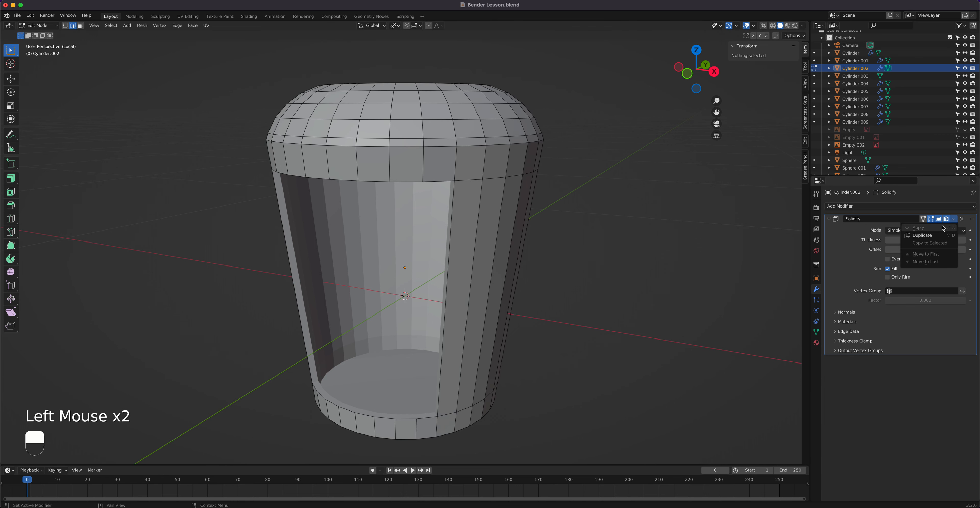
{"action": "key", "text": "Tab"}
{"action": "left_click", "coordinate": [954, 219]}
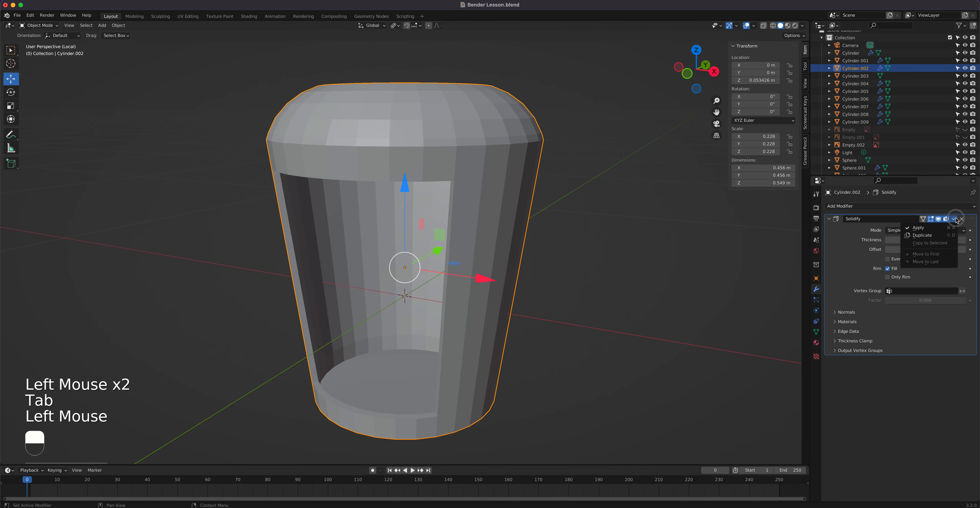
{"action": "left_click", "coordinate": [928, 227]}
Select the four short corner edges of the door opening in the body shell's mesh.
{"action": "key", "text": "Tab"}
{"action": "middle_click_drag", "start_coordinate": [497, 220], "coordinate": [558, 112]}
{"action": "scroll", "coordinate": [514, 186], "scroll_direction": "up", "scroll_amount": 2}
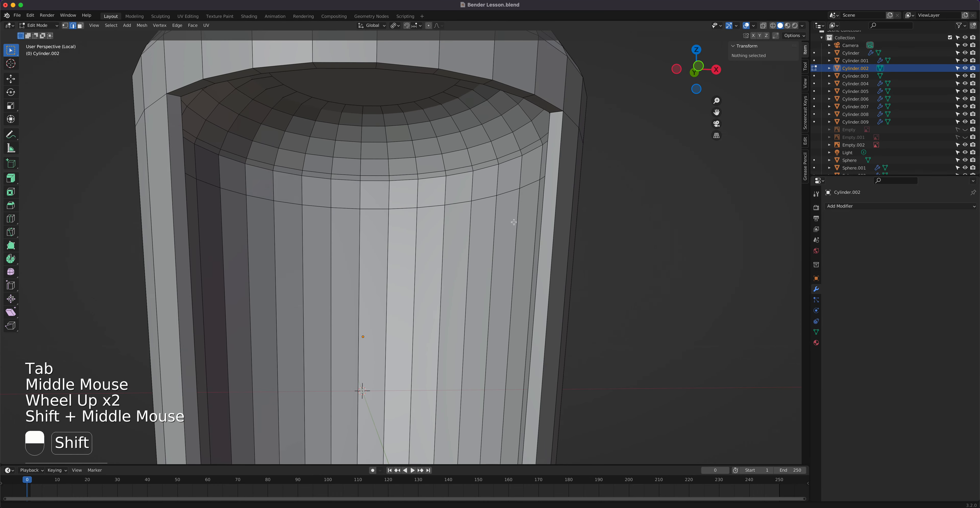
{"action": "left_click", "coordinate": [557, 112]}
{"action": "left_click", "coordinate": [174, 95], "text": "shift"}
{"action": "middle_click_drag", "start_coordinate": [222, 190], "coordinate": [260, 31], "text": "shift"}
{"action": "middle_click_drag", "start_coordinate": [282, 355], "coordinate": [279, 372]}
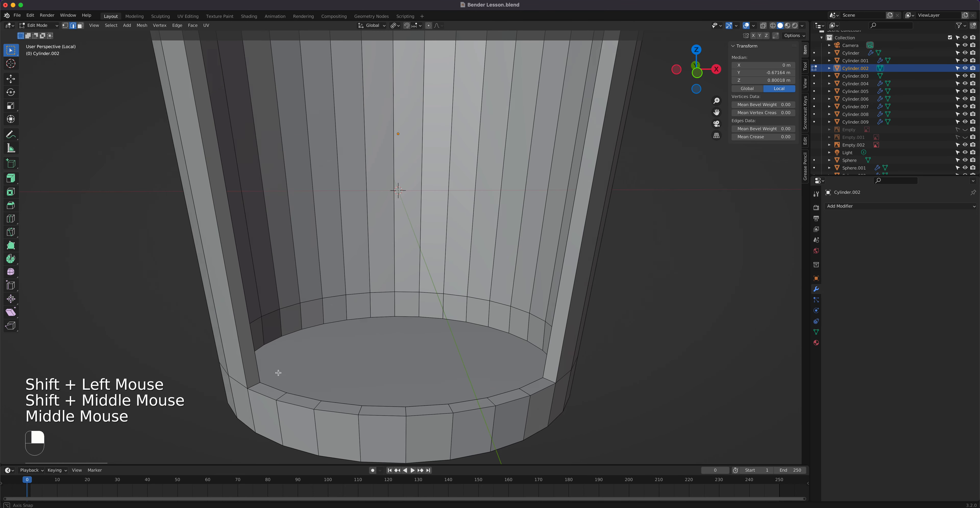
{"action": "left_click", "coordinate": [257, 384], "text": "shift"}
{"action": "left_click", "coordinate": [547, 380], "text": "shift"}
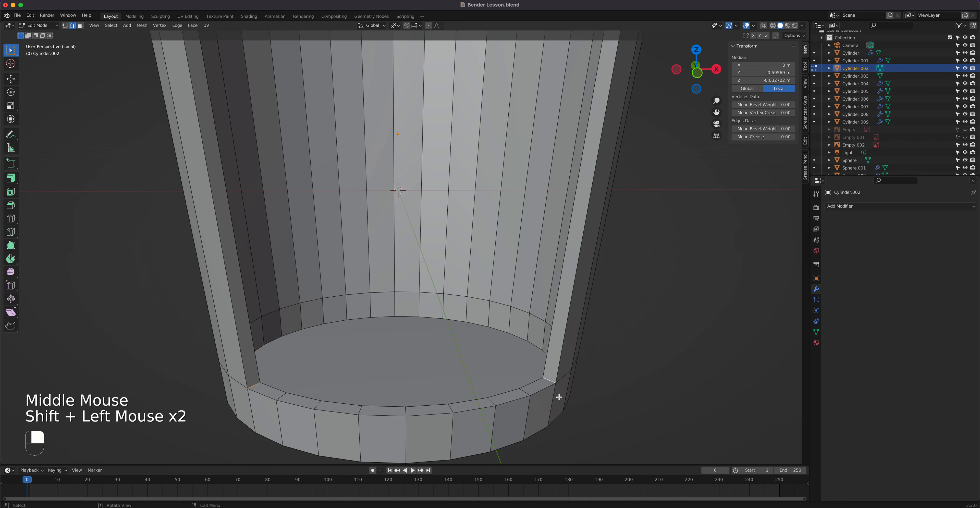
Bevel the opening's selected corner edges 0.1 m wide with 5 segments, and return to the full scene in Object Mode.
{"action": "right_click", "coordinate": [551, 383]}
{"action": "left_click", "coordinate": [533, 298]}
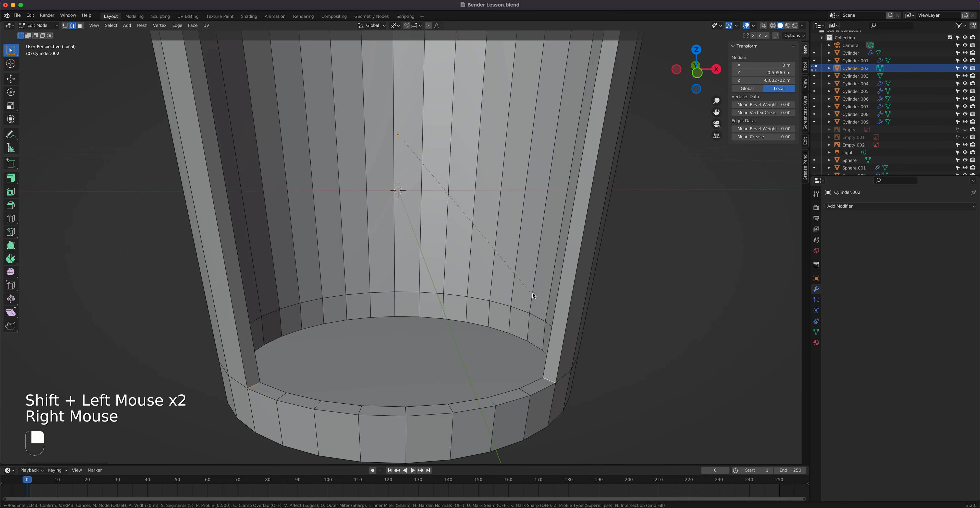
{"action": "left_click", "coordinate": [548, 299]}
{"action": "left_click", "coordinate": [108, 339]}
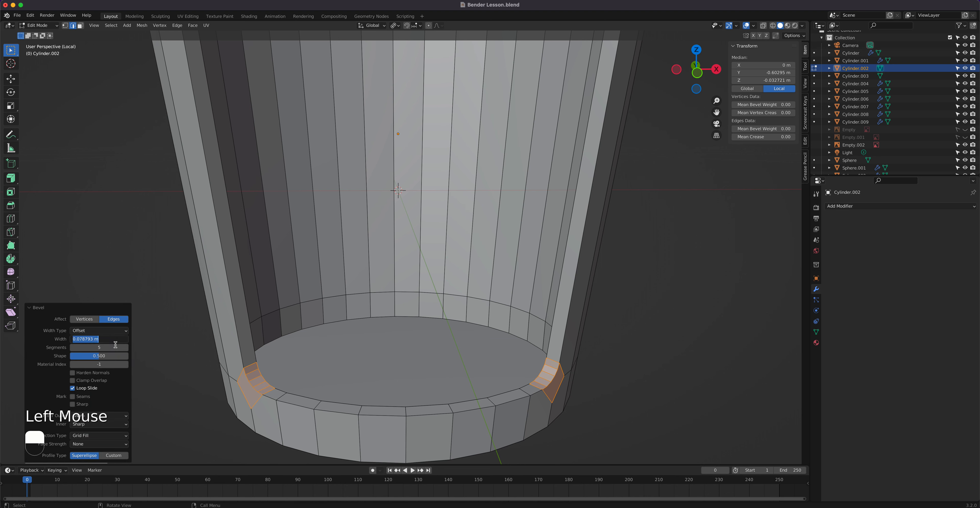
{"action": "key", "text": "Return"}
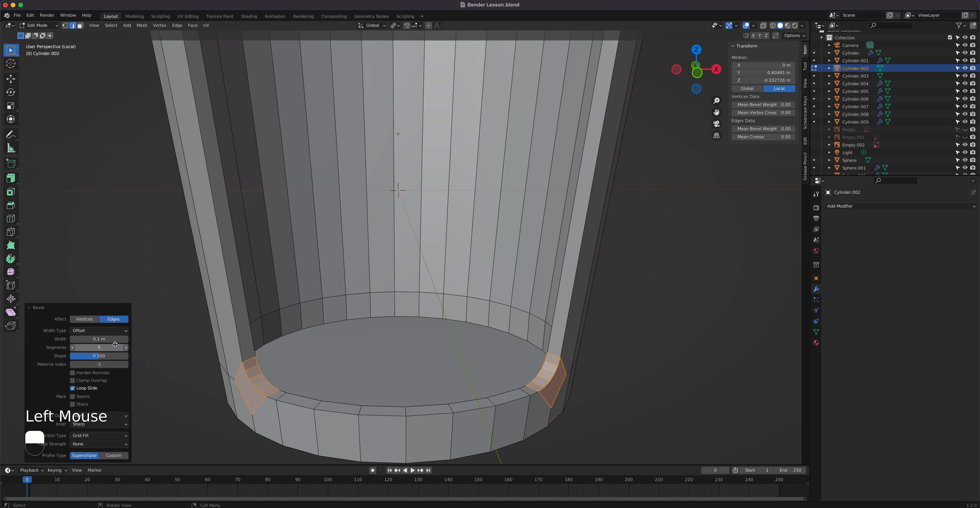
{"action": "key", "text": "Tab"}
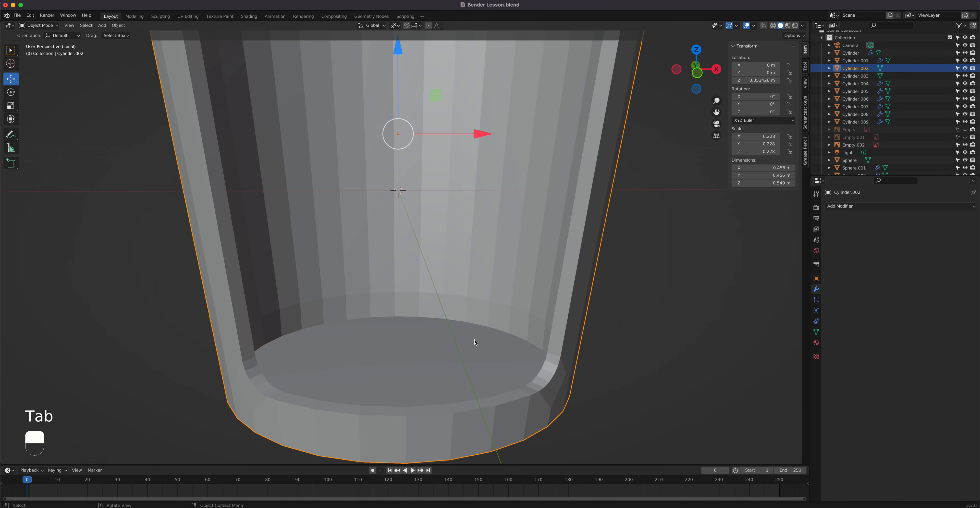
{"action": "key", "text": "slash"}
Select all the outer front faces of the door panel's mesh in face select mode.
{"action": "middle_click_drag", "start_coordinate": [475, 340], "coordinate": [443, 267]}
{"action": "scroll", "coordinate": [471, 283], "scroll_direction": "up", "scroll_amount": 2}
{"action": "scroll", "coordinate": [483, 256], "scroll_direction": "down", "scroll_amount": 3}
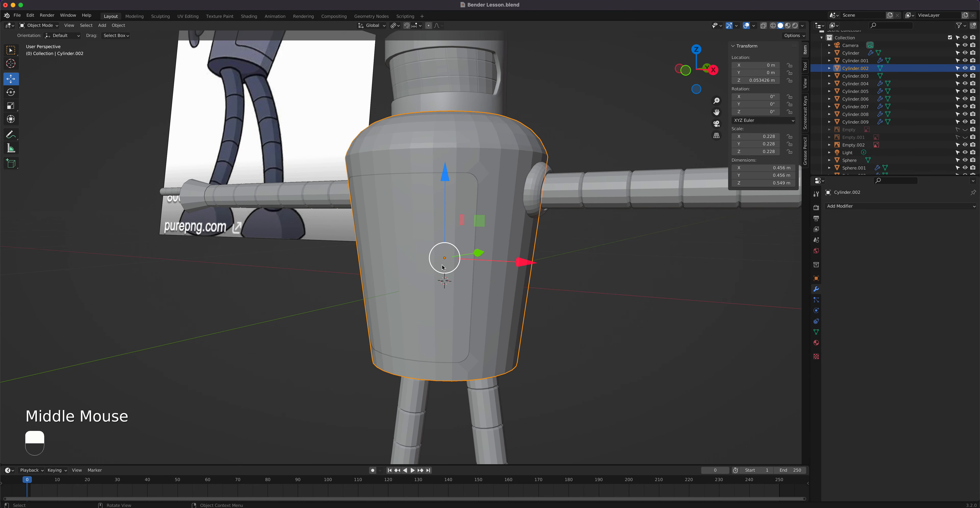
{"action": "scroll", "coordinate": [443, 267], "scroll_direction": "up", "scroll_amount": 1}
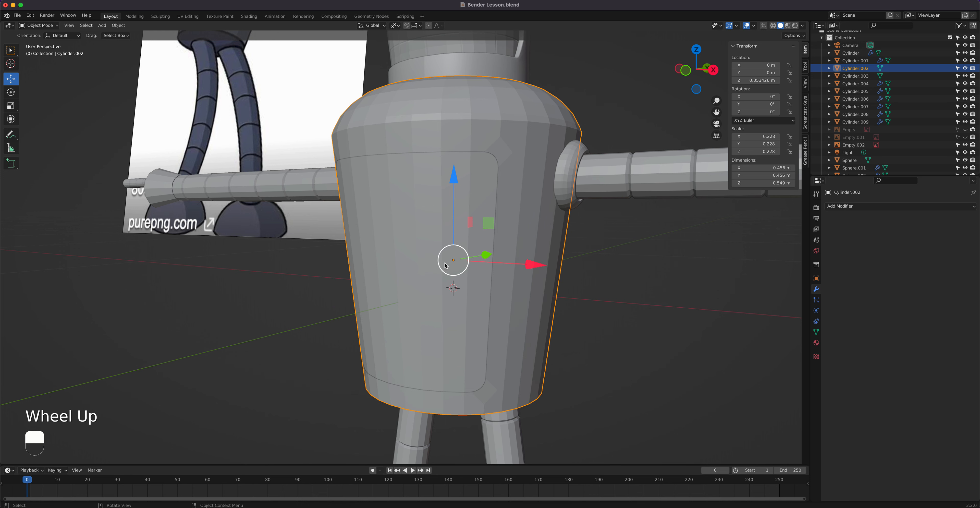
{"action": "left_click", "coordinate": [416, 241]}
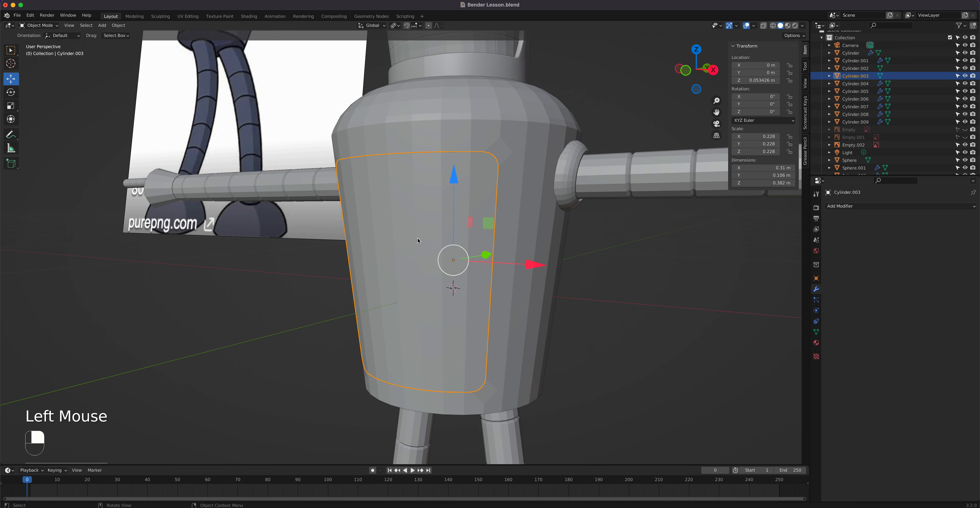
{"action": "key", "text": "Tab"}
{"action": "key", "text": "3"}
{"action": "left_click", "coordinate": [481, 240]}
{"action": "left_click", "coordinate": [455, 245], "text": "shift"}
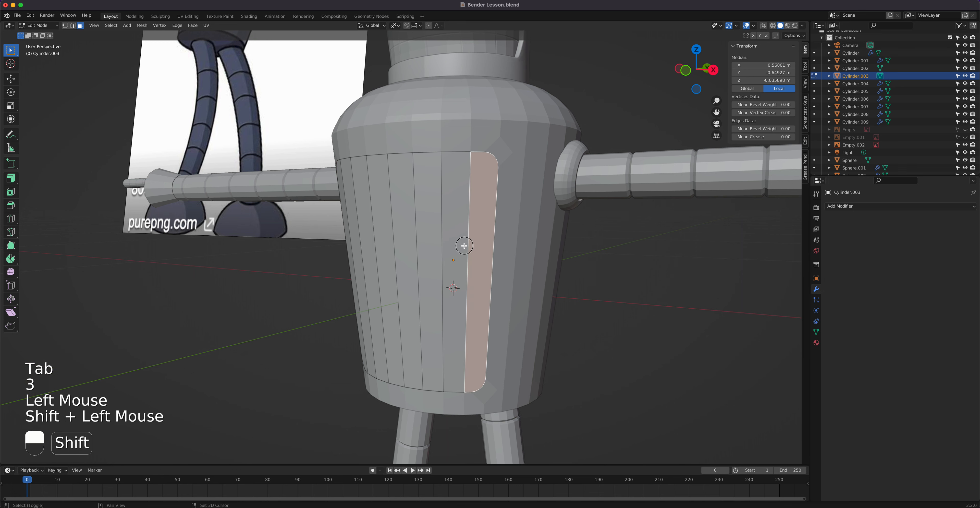
{"action": "left_click", "coordinate": [427, 249], "text": "shift"}
{"action": "left_click", "coordinate": [402, 254], "text": "shift"}
{"action": "left_click", "coordinate": [380, 254], "text": "shift"}
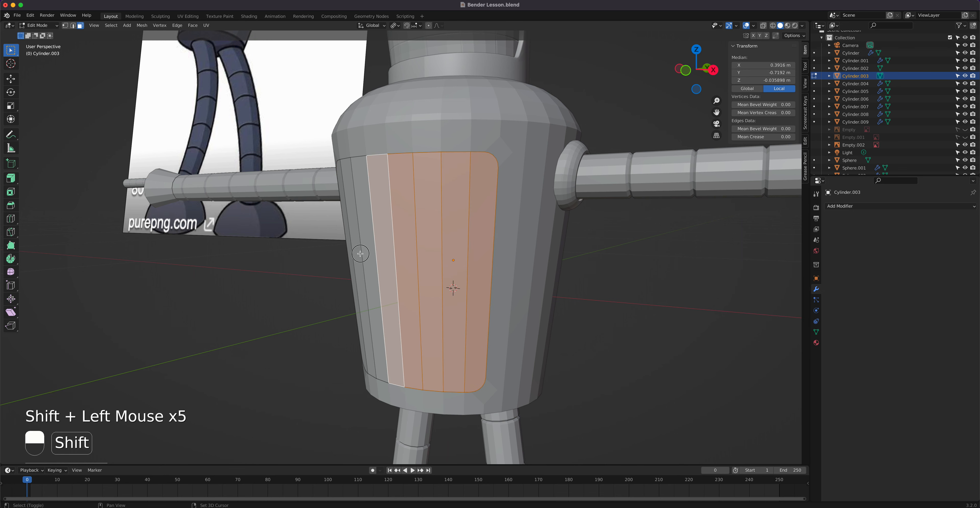
{"action": "left_click", "coordinate": [353, 253], "text": "shift"}
{"action": "middle_click_drag", "start_coordinate": [375, 251], "coordinate": [404, 245]}
{"action": "left_click", "coordinate": [406, 243], "text": "shift"}
From the right side view, move the selected door faces slightly inward along Y, to a local median Y of about -0.683 m.
{"action": "scroll", "coordinate": [406, 243], "scroll_direction": "up", "scroll_amount": 2}
{"action": "middle_click_drag", "start_coordinate": [555, 274], "coordinate": [389, 290], "text": "shift"}
{"action": "key", "text": "KP_3"}
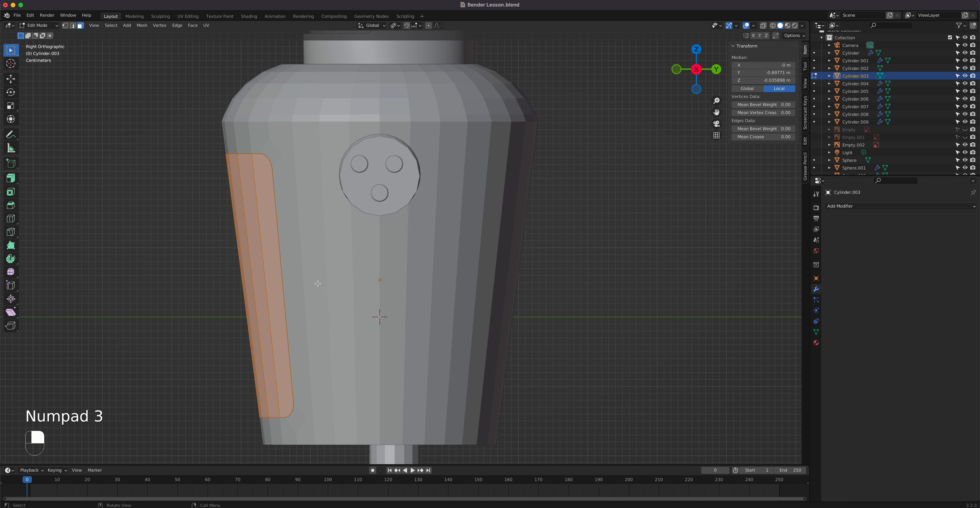
{"action": "left_click", "coordinate": [17, 82]}
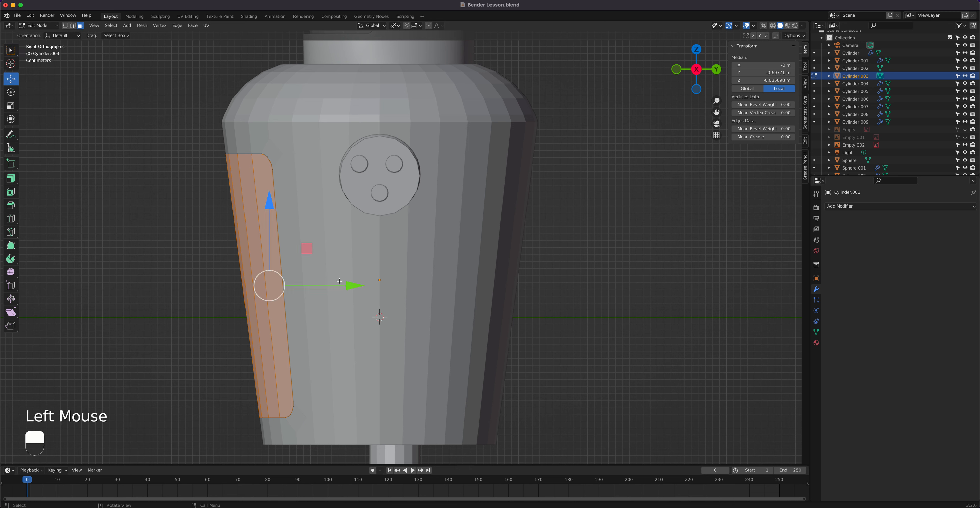
{"action": "left_click_drag", "start_coordinate": [358, 286], "coordinate": [360, 286]}
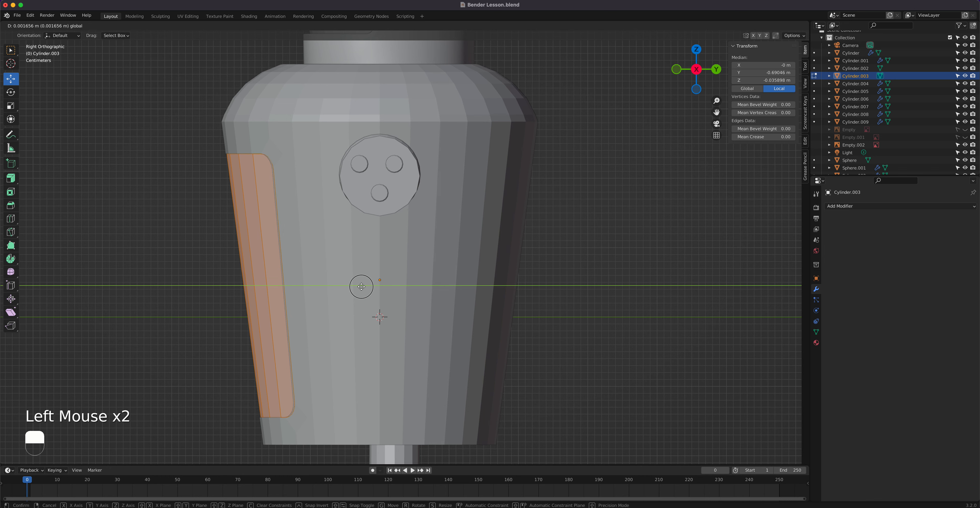
{"action": "left_click_drag", "start_coordinate": [362, 286], "coordinate": [361, 286]}
Examine how the recessed door faces sit in the body opening from the side and the front.
{"action": "scroll", "coordinate": [388, 252], "scroll_direction": "up", "scroll_amount": 3}
{"action": "middle_click_drag", "start_coordinate": [230, 117], "coordinate": [373, 304], "text": "shift"}
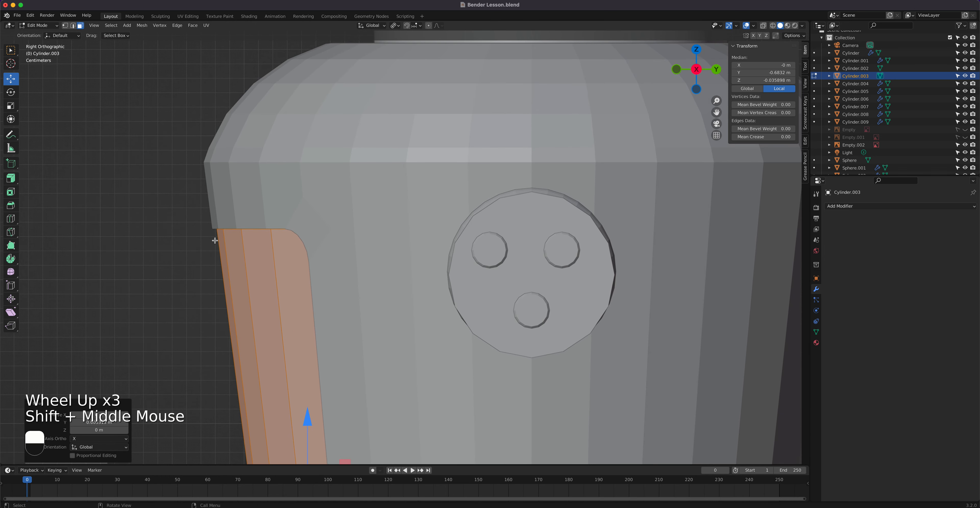
{"action": "scroll", "coordinate": [186, 226], "scroll_direction": "up", "scroll_amount": 1}
{"action": "middle_click_drag", "start_coordinate": [186, 227], "coordinate": [287, 230]}
{"action": "key", "text": "KP_1"}
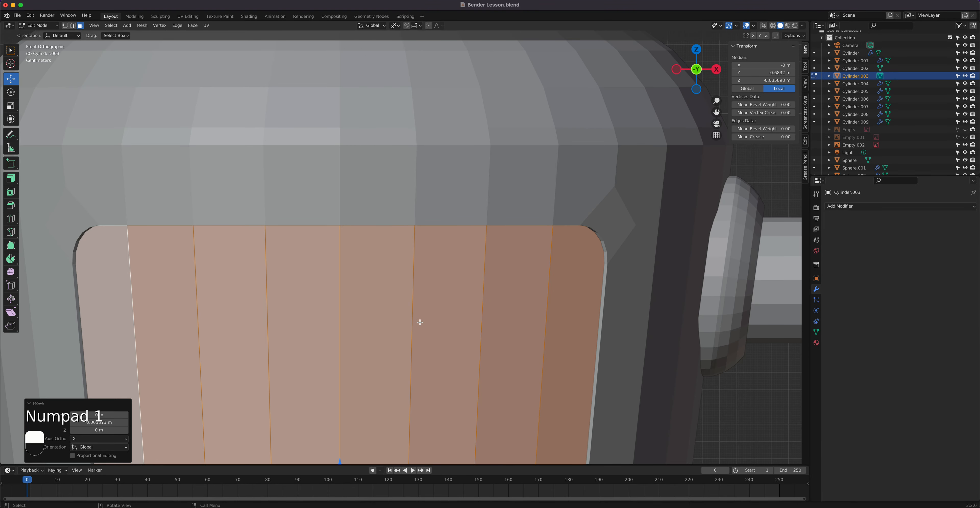
{"action": "scroll", "coordinate": [397, 323], "scroll_direction": "down", "scroll_amount": 3}
{"action": "middle_click_drag", "start_coordinate": [397, 323], "coordinate": [413, 242], "text": "shift"}
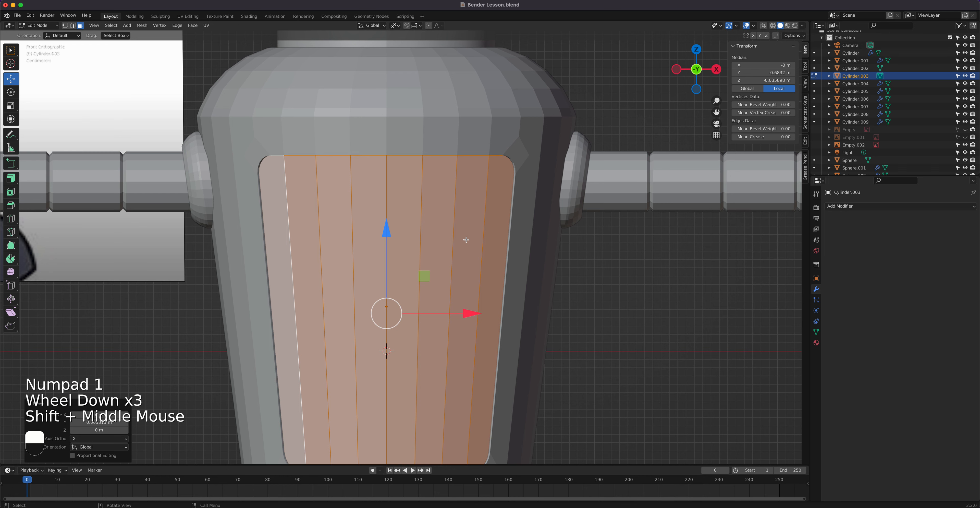
Inset the selected front faces of the door by about 0.009 m.
{"action": "key", "text": "i"}
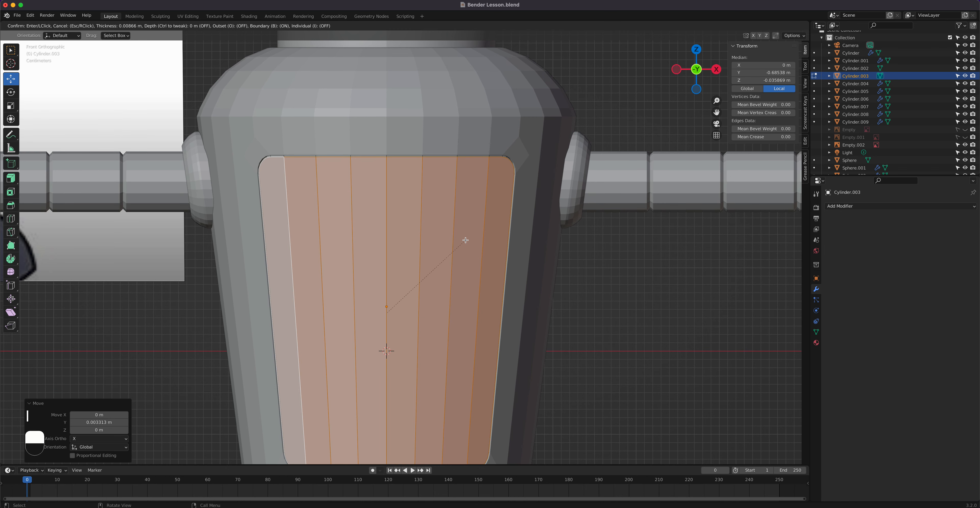
{"action": "left_click", "coordinate": [465, 240]}
{"action": "middle_click_drag", "start_coordinate": [347, 156], "coordinate": [351, 57], "text": "shift"}
{"action": "middle_click_drag", "start_coordinate": [343, 297], "coordinate": [384, 345]}
{"action": "scroll", "coordinate": [383, 235], "scroll_direction": "up", "scroll_amount": 2}
{"action": "scroll", "coordinate": [383, 235], "scroll_direction": "up", "scroll_amount": 2}
{"action": "key", "text": "KP_1"}
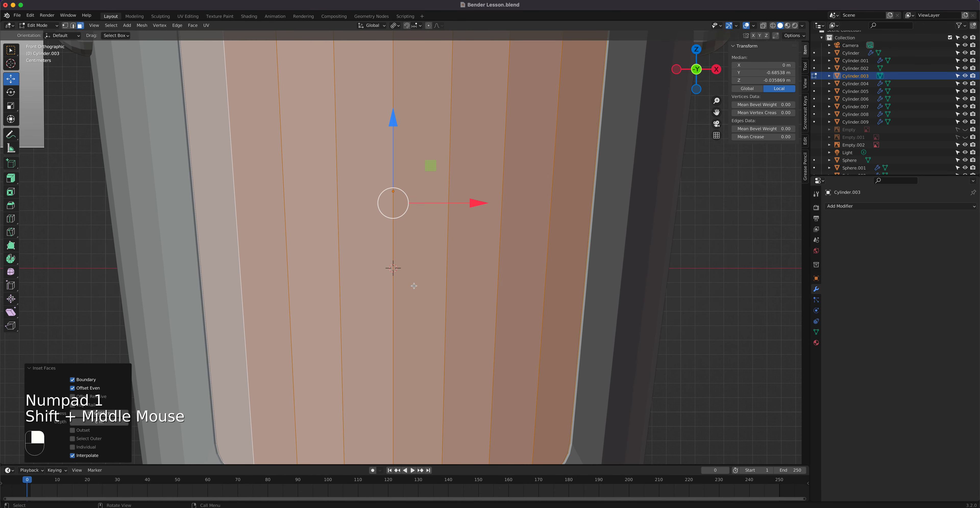
Scale the inset door faces along X only to 0.986.
{"action": "left_click", "coordinate": [11, 106]}
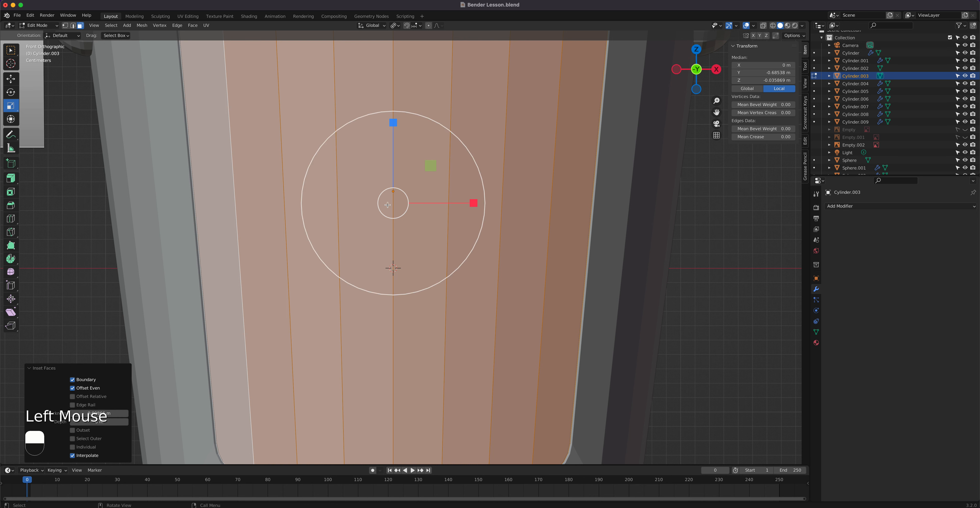
{"action": "left_click", "coordinate": [474, 204]}
{"action": "left_click_drag", "start_coordinate": [474, 204], "coordinate": [473, 205]}
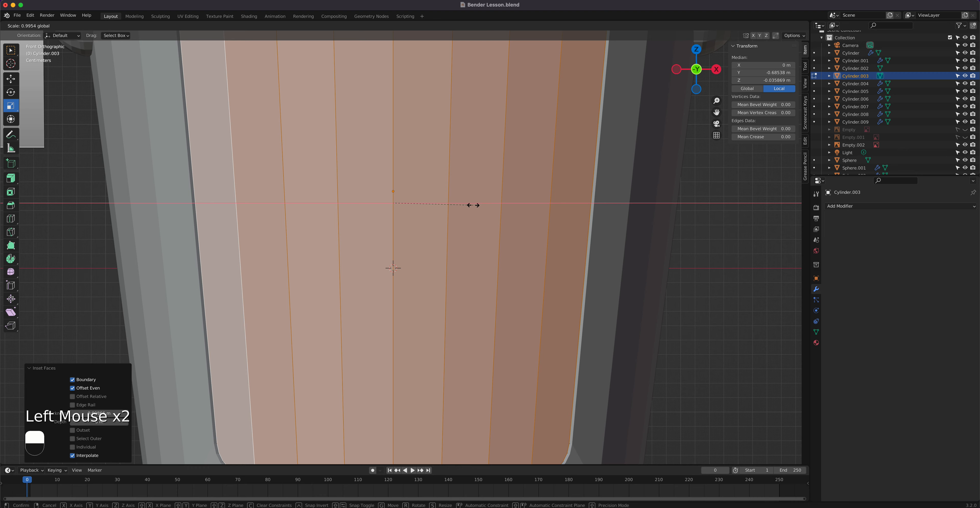
{"action": "left_click_drag", "start_coordinate": [473, 206], "coordinate": [472, 205]}
{"action": "scroll", "coordinate": [380, 229], "scroll_direction": "down", "scroll_amount": 2}
{"action": "middle_click_drag", "start_coordinate": [281, 103], "coordinate": [199, 153], "text": "shift"}
{"action": "scroll", "coordinate": [303, 152], "scroll_direction": "up", "scroll_amount": 2}
{"action": "scroll", "coordinate": [199, 153], "scroll_direction": "up", "scroll_amount": 2}
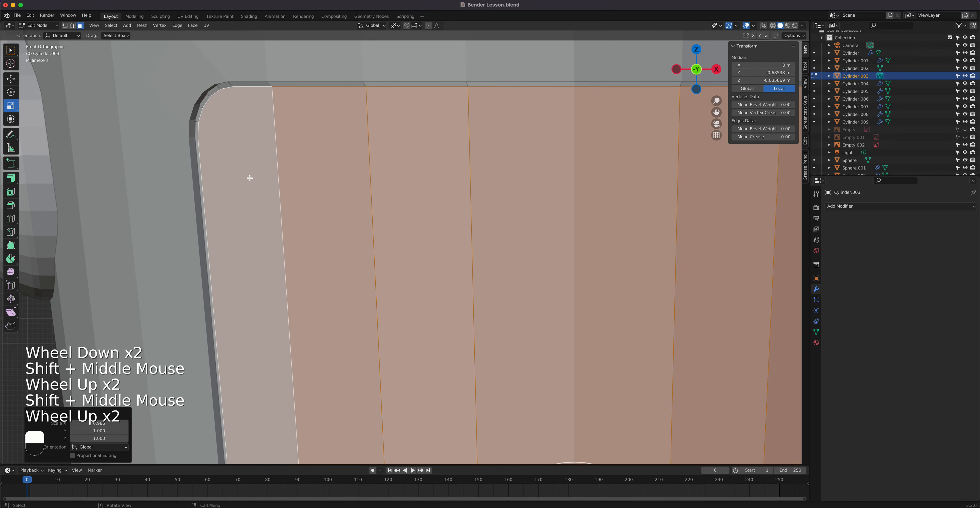
From the right side view, extrude the selected door faces outward by about 0.003 m.
{"action": "scroll", "coordinate": [320, 220], "scroll_direction": "down", "scroll_amount": 4}
{"action": "middle_click_drag", "start_coordinate": [320, 220], "coordinate": [439, 273]}
{"action": "key", "text": "KP_3"}
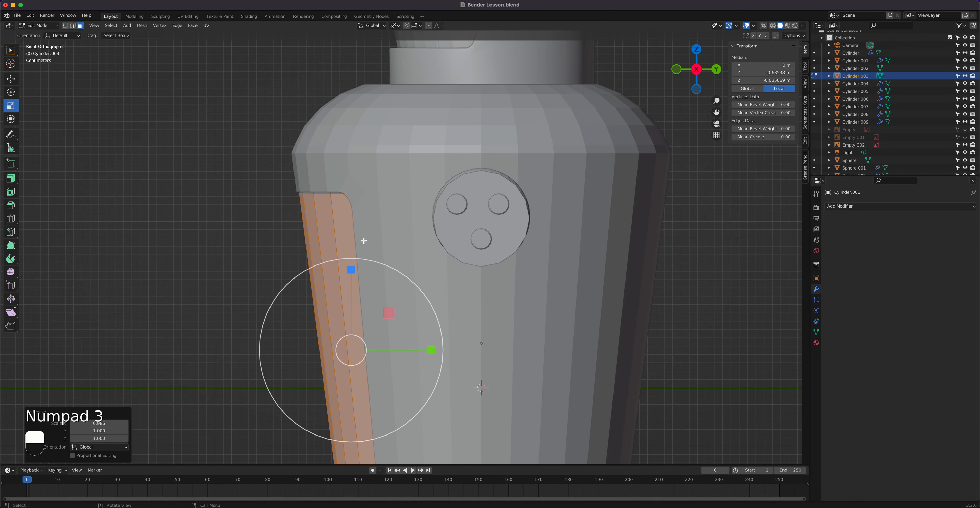
{"action": "left_click", "coordinate": [10, 50]}
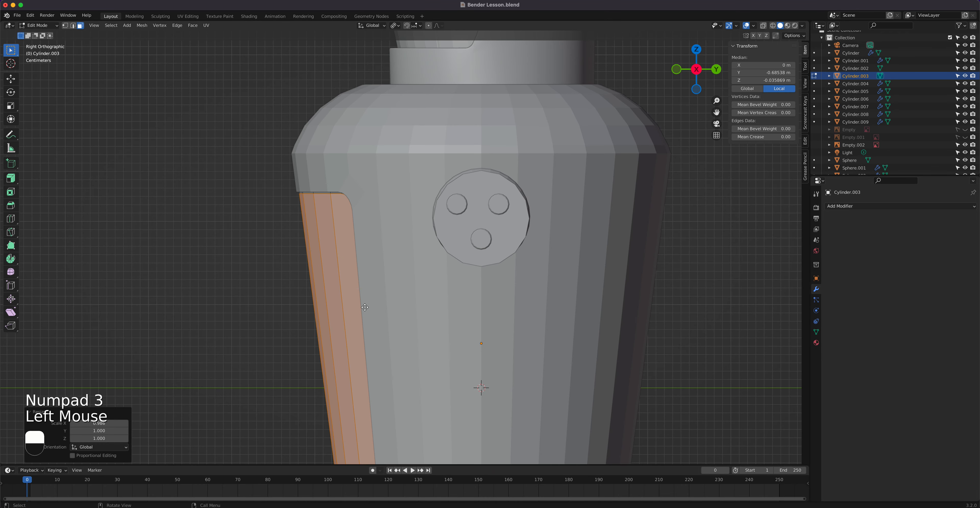
{"action": "key", "text": "e"}
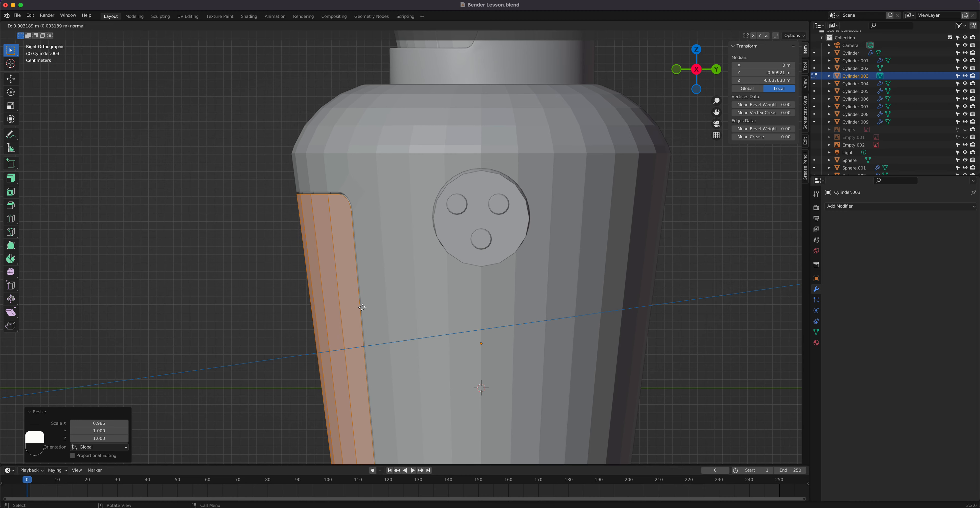
{"action": "left_click", "coordinate": [362, 307]}
Isolate the door panel in local view in Object Mode and shade it smooth.
{"action": "middle_click_drag", "start_coordinate": [362, 307], "coordinate": [527, 229]}
{"action": "key", "text": "Tab"}
{"action": "scroll", "coordinate": [428, 334], "scroll_direction": "down", "scroll_amount": 2}
{"action": "scroll", "coordinate": [402, 324], "scroll_direction": "up", "scroll_amount": 1}
{"action": "key", "text": "KP_Divide"}
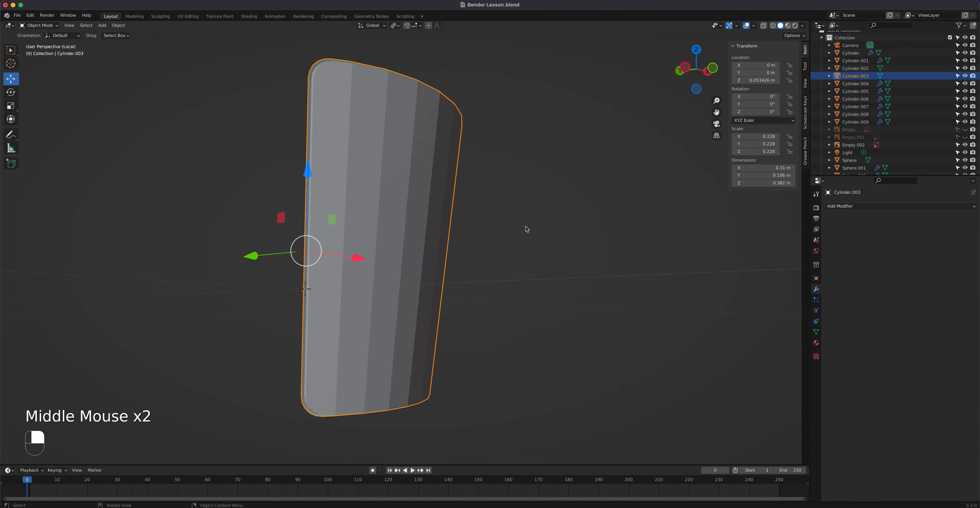
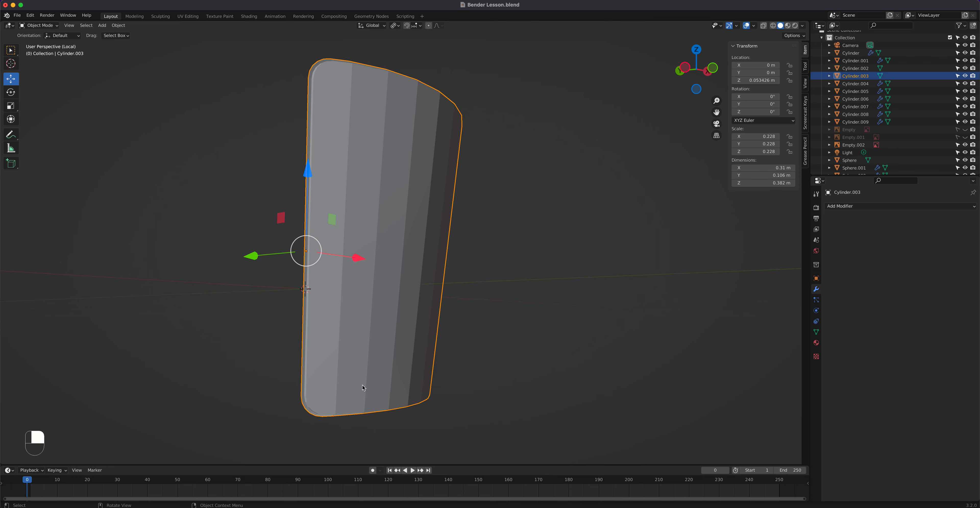
{"action": "right_click", "coordinate": [394, 210]}
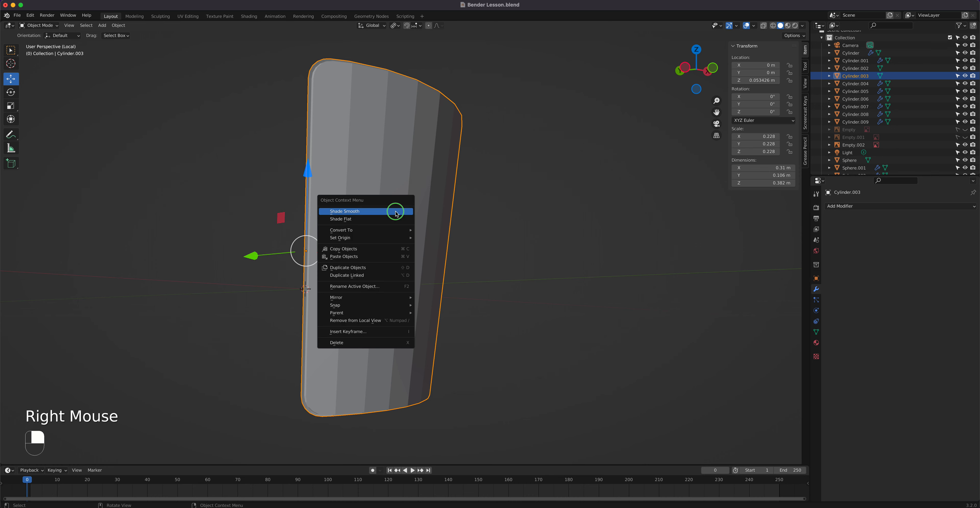
{"action": "left_click", "coordinate": [394, 210]}
{"action": "middle_click_drag", "start_coordinate": [394, 210], "coordinate": [310, 292]}
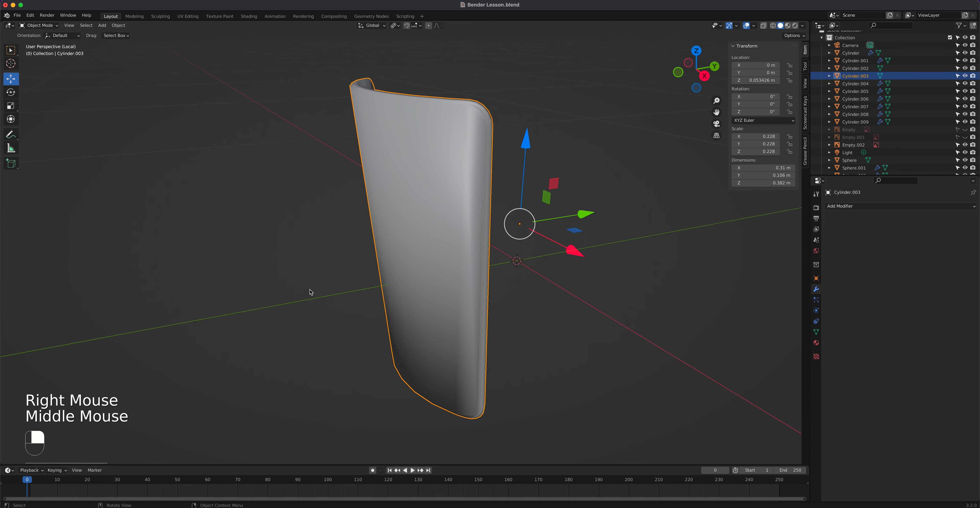
{"action": "middle_click_drag", "start_coordinate": [410, 227], "coordinate": [384, 265], "text": "shift"}
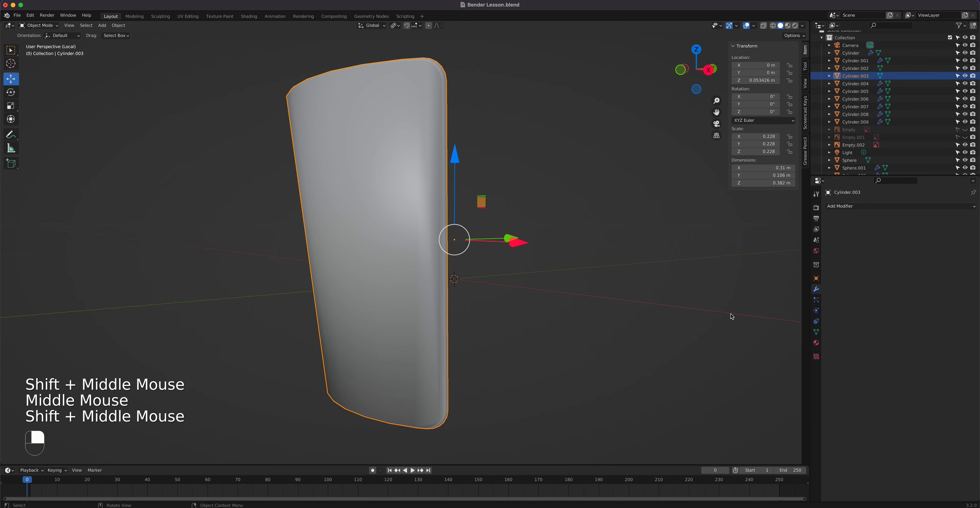
Enable Auto Smooth at 30° for the door panel's normals.
{"action": "left_click", "coordinate": [817, 332]}
{"action": "left_click", "coordinate": [886, 366]}
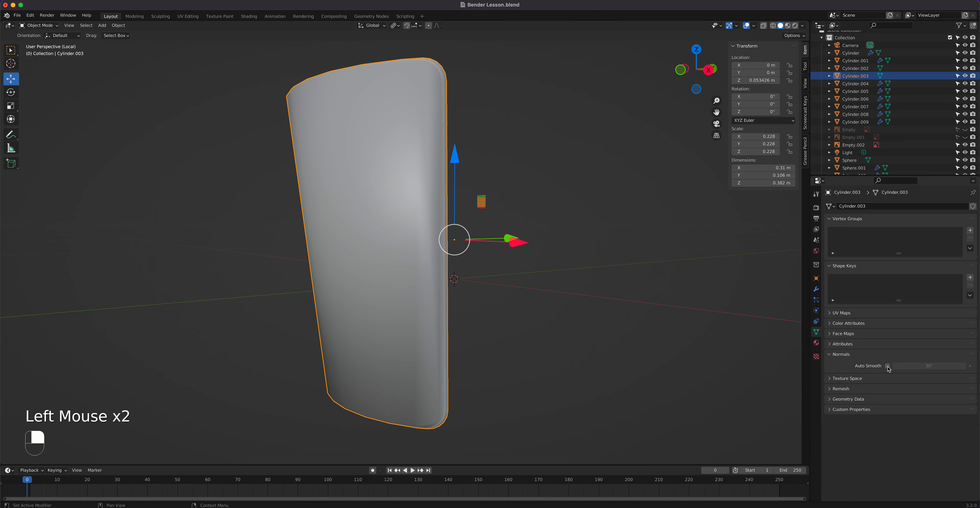
{"action": "left_click", "coordinate": [888, 366]}
{"action": "middle_click_drag", "start_coordinate": [513, 235], "coordinate": [575, 226]}
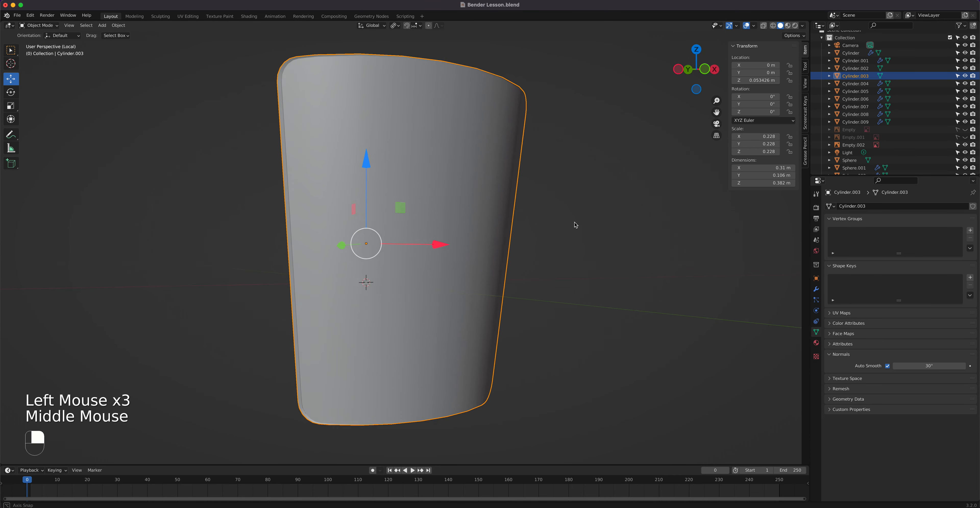
Check the door's mesh in Edit Mode, and return to the full scene in Object Mode.
{"action": "key", "text": "Tab"}
{"action": "middle_click_drag", "start_coordinate": [427, 228], "coordinate": [447, 257]}
{"action": "key", "text": "Tab"}
{"action": "left_click", "coordinate": [547, 301]}
{"action": "middle_click_drag", "start_coordinate": [547, 300], "coordinate": [404, 166]}
{"action": "scroll", "coordinate": [402, 239], "scroll_direction": "up", "scroll_amount": 2}
{"action": "key", "text": "slash"}
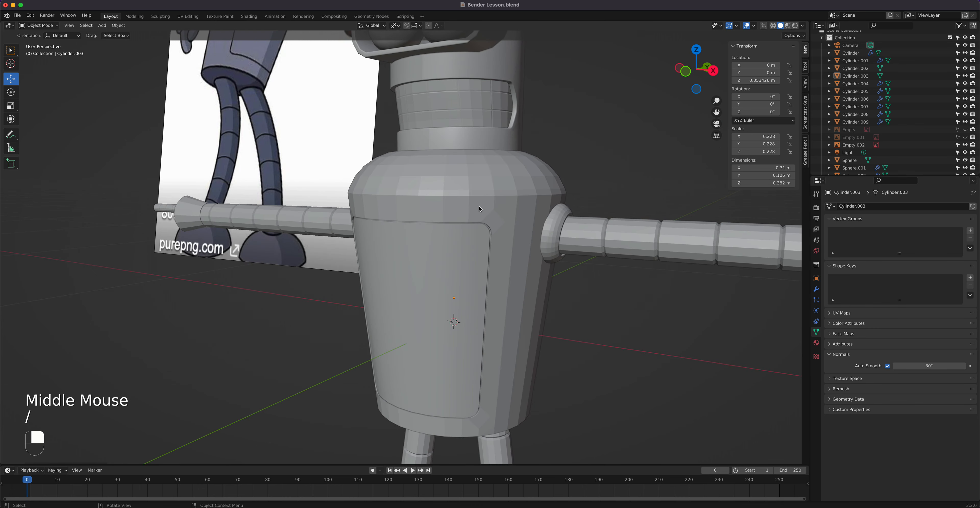
Shade the torso body smooth and enable Auto Smooth at 30° for its normals.
{"action": "left_click", "coordinate": [480, 206]}
{"action": "right_click", "coordinate": [490, 202]}
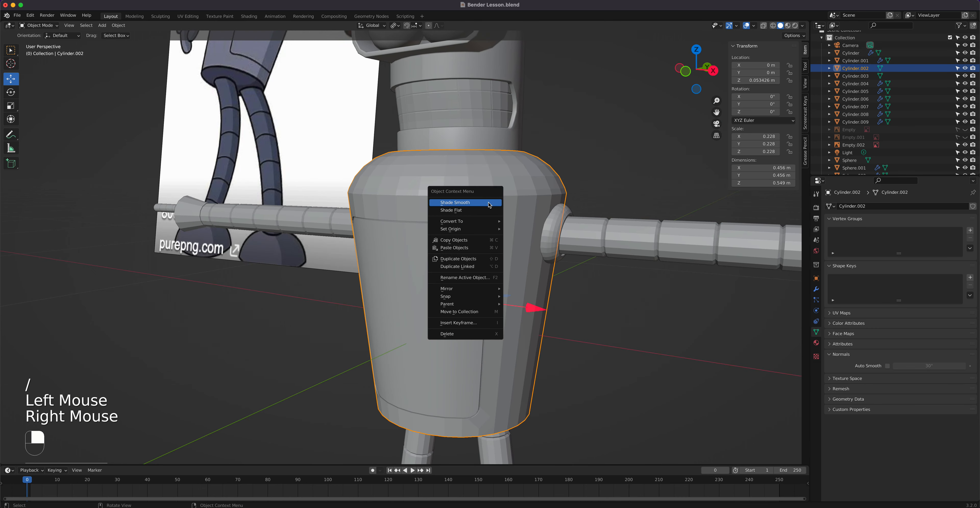
{"action": "left_click", "coordinate": [488, 205]}
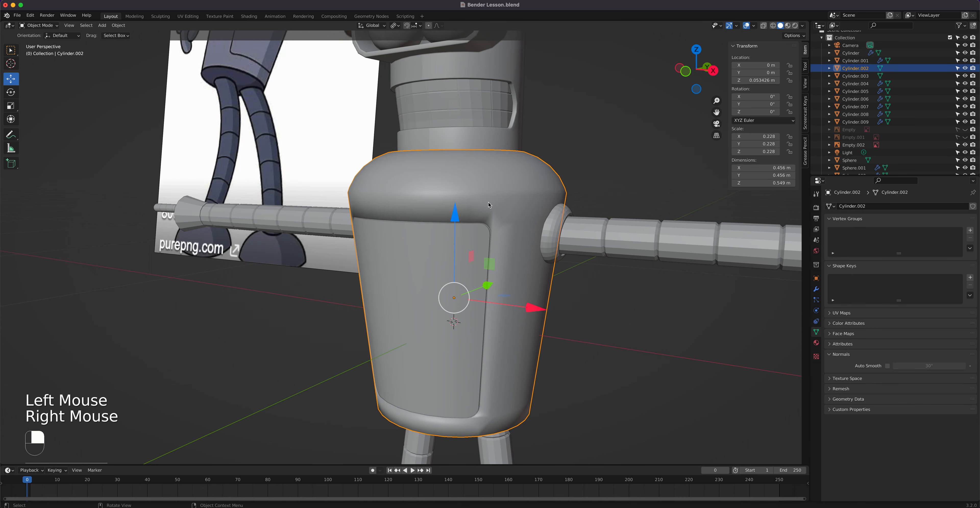
{"action": "left_click", "coordinate": [888, 366]}
{"action": "middle_click", "coordinate": [527, 255]}
{"action": "scroll", "coordinate": [500, 236], "scroll_direction": "up", "scroll_amount": 3}
{"action": "middle_click_drag", "start_coordinate": [499, 236], "coordinate": [489, 254]}
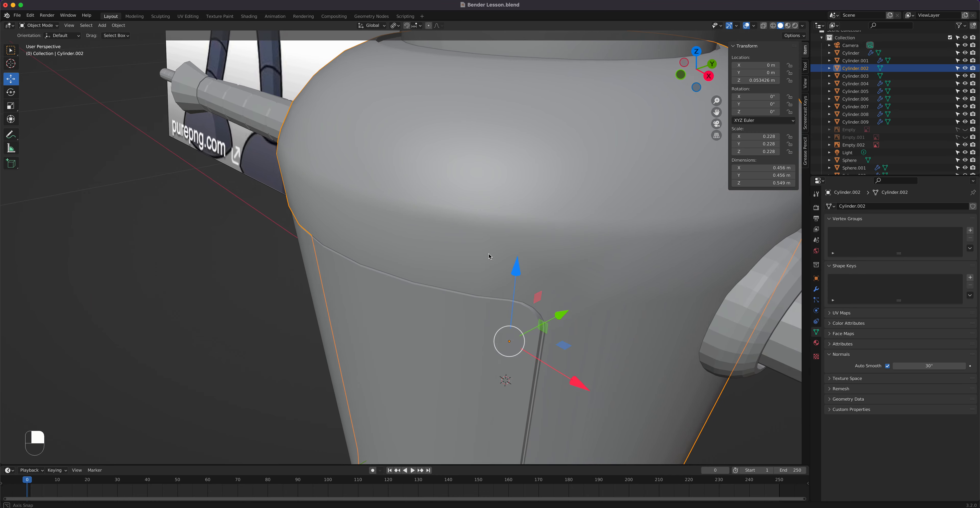
Examine the torso's mesh and smooth shading around the door opening's upper corner.
{"action": "key", "text": "Tab"}
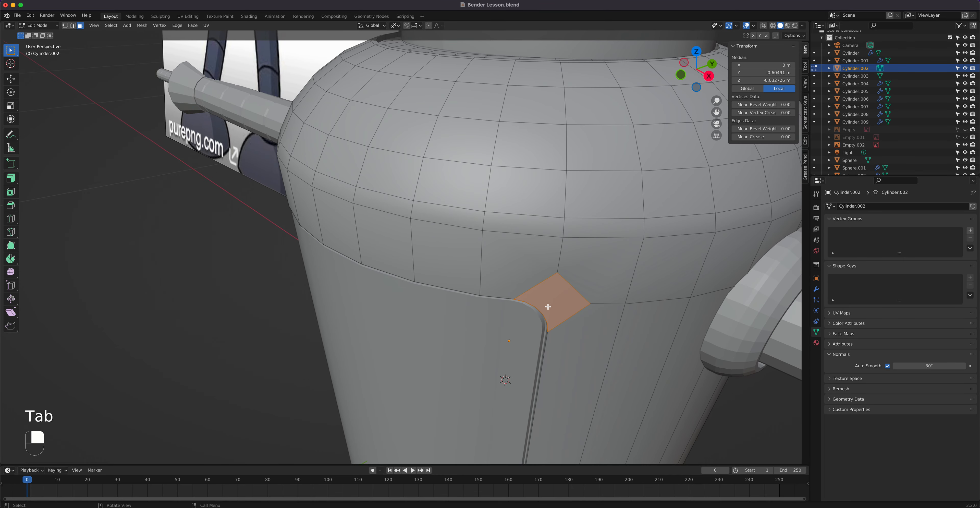
{"action": "middle_click_drag", "start_coordinate": [557, 302], "coordinate": [501, 233]}
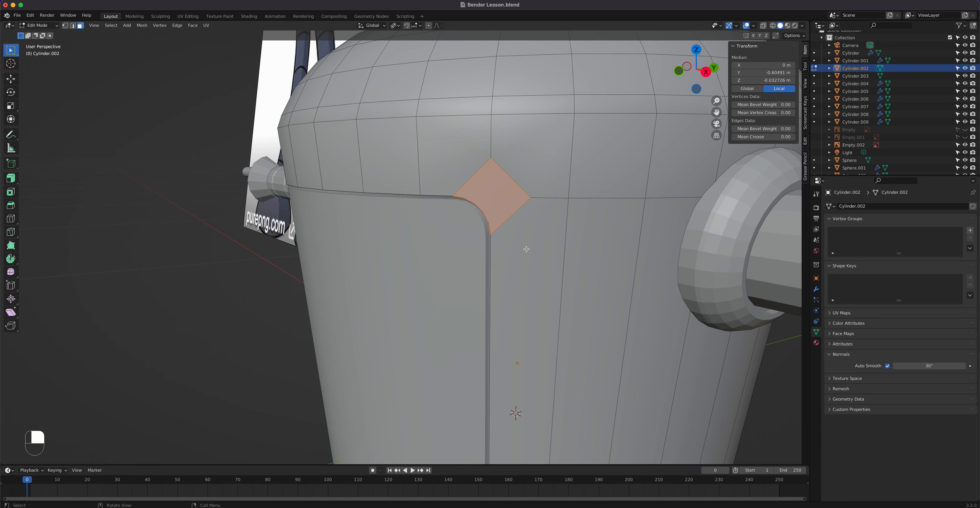
{"action": "key", "text": "ctrl+r"}
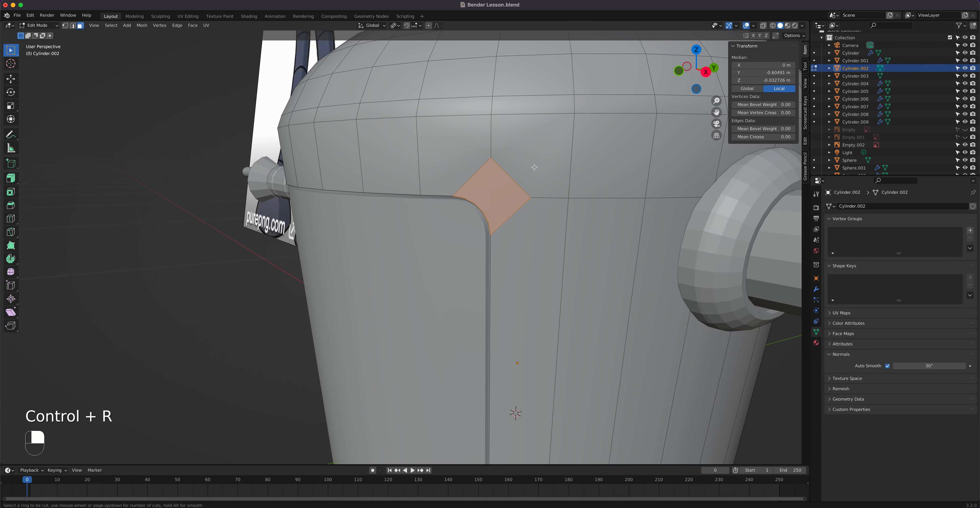
{"action": "key", "text": "Tab"}
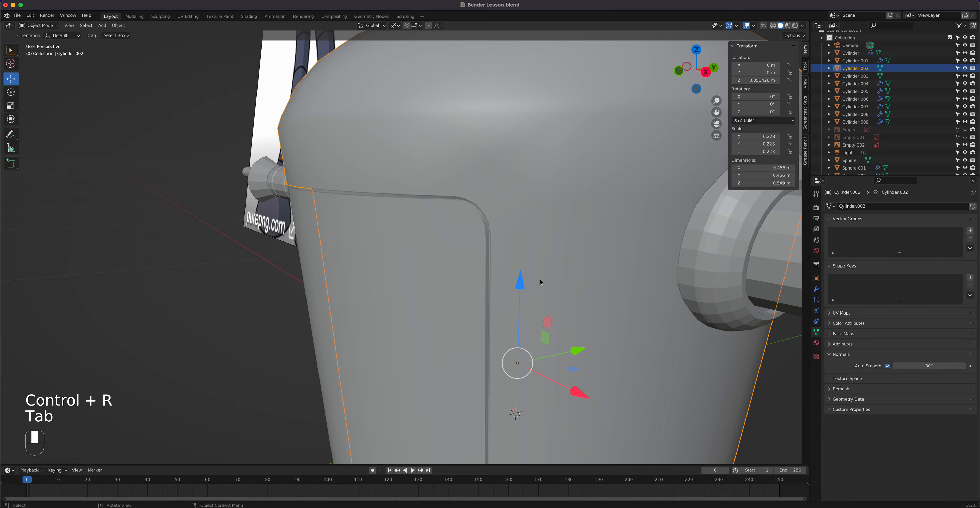
{"action": "middle_click_drag", "start_coordinate": [536, 260], "coordinate": [545, 252]}
{"action": "scroll", "coordinate": [545, 251], "scroll_direction": "down", "scroll_amount": 3}
{"action": "middle_click_drag", "start_coordinate": [550, 281], "coordinate": [529, 335]}
Dissolve the torso's horizontal edge loop just above the widest shoulder edge, using edge select mode.
{"action": "key", "text": "Tab"}
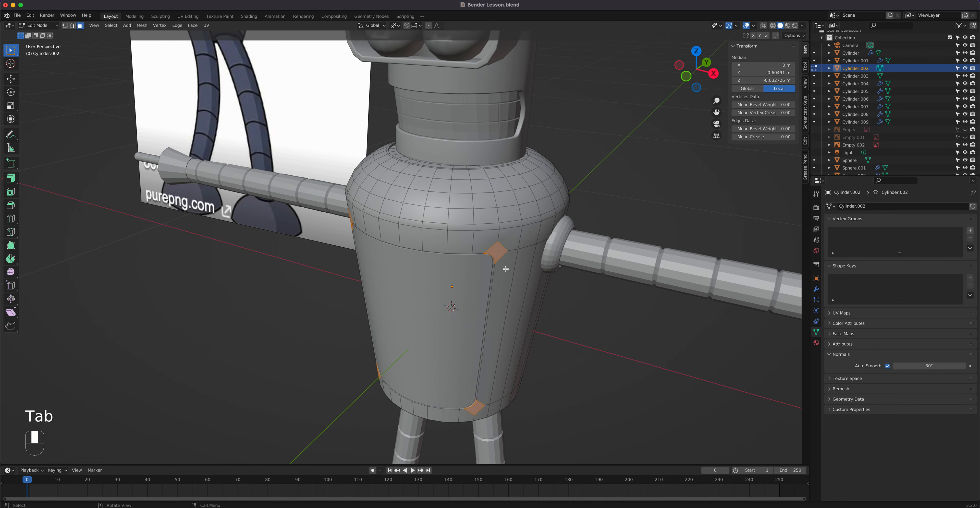
{"action": "scroll", "coordinate": [497, 254], "scroll_direction": "up", "scroll_amount": 2}
{"action": "middle_click_drag", "start_coordinate": [452, 225], "coordinate": [434, 167]}
{"action": "scroll", "coordinate": [440, 207], "scroll_direction": "down", "scroll_amount": 1}
{"action": "scroll", "coordinate": [431, 193], "scroll_direction": "up", "scroll_amount": 1}
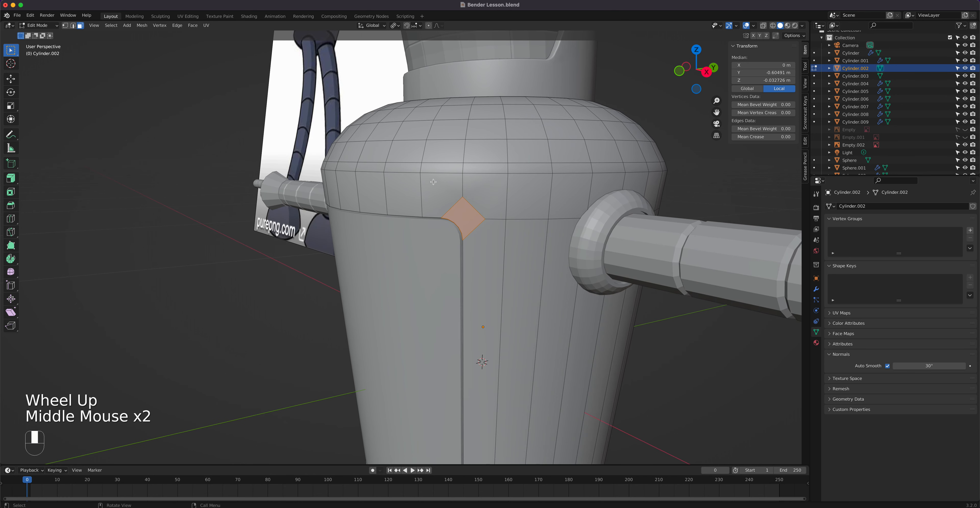
{"action": "left_click", "coordinate": [438, 164], "text": "alt"}
{"action": "key", "text": "2"}
{"action": "left_click", "coordinate": [438, 163]}
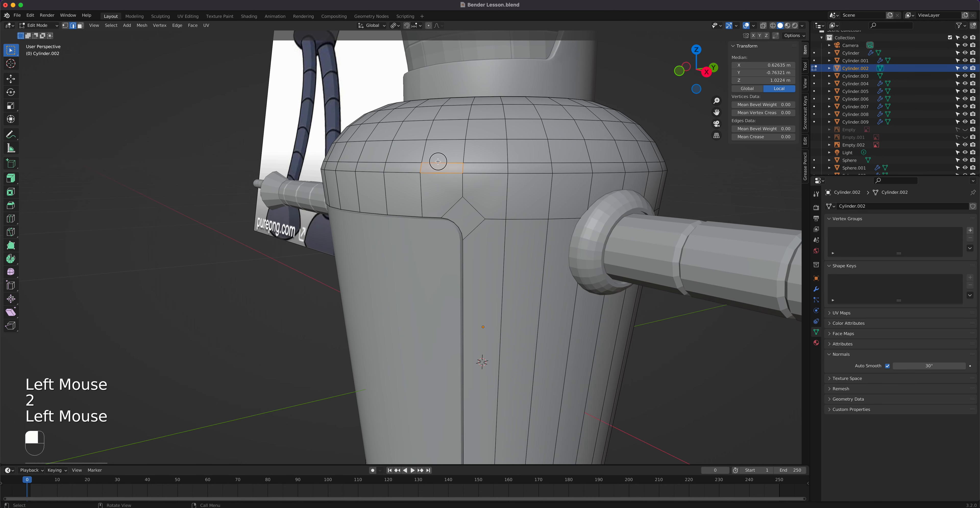
{"action": "left_click", "coordinate": [438, 161], "text": "alt"}
{"action": "key", "text": "x"}
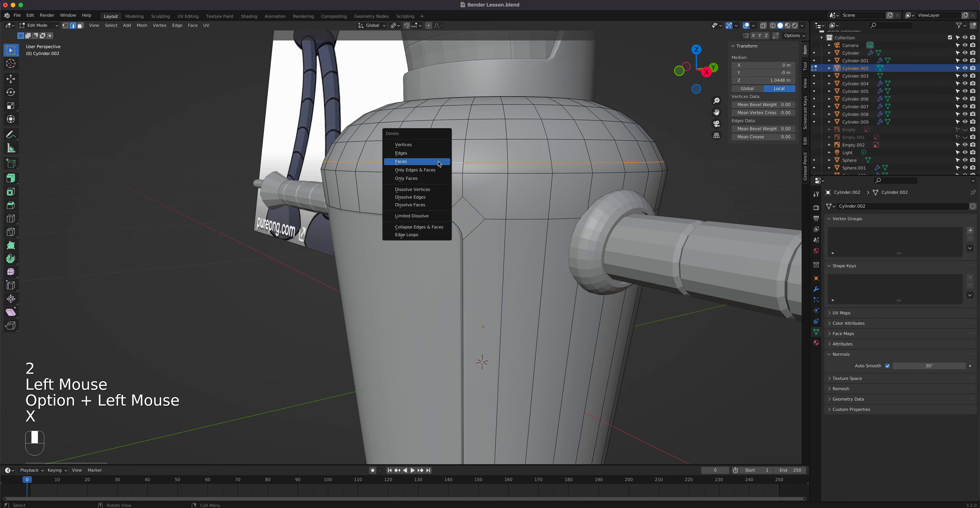
{"action": "left_click", "coordinate": [438, 199]}
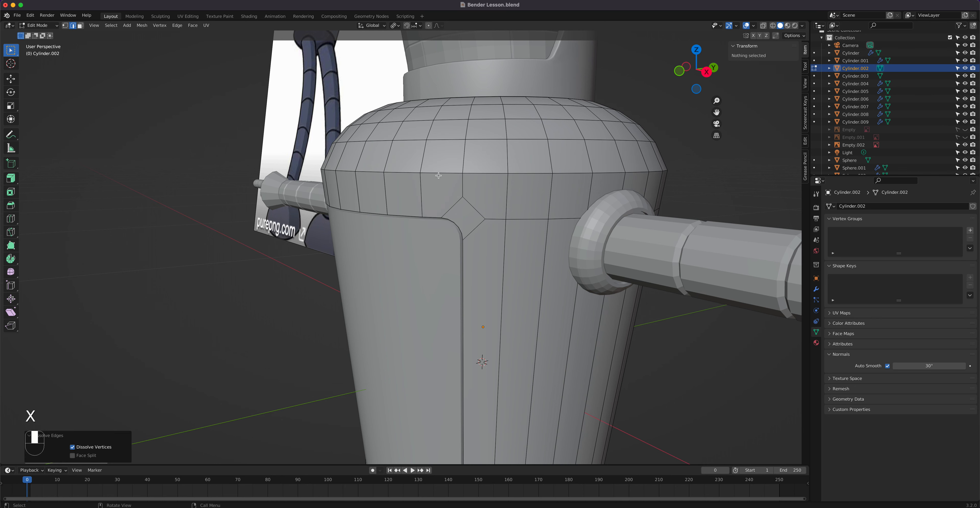
Select the torso's widest shoulder edge loop and try beveling it with 5 segments, checking the shading in Object Mode.
{"action": "left_click", "coordinate": [438, 175]}
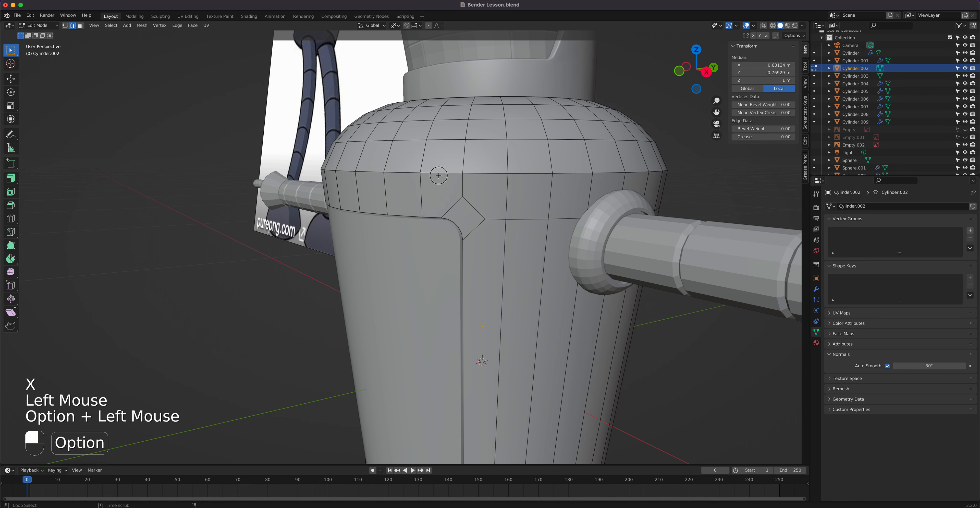
{"action": "left_click", "coordinate": [438, 174], "text": "alt"}
{"action": "right_click", "coordinate": [440, 178]}
{"action": "left_click", "coordinate": [439, 176]}
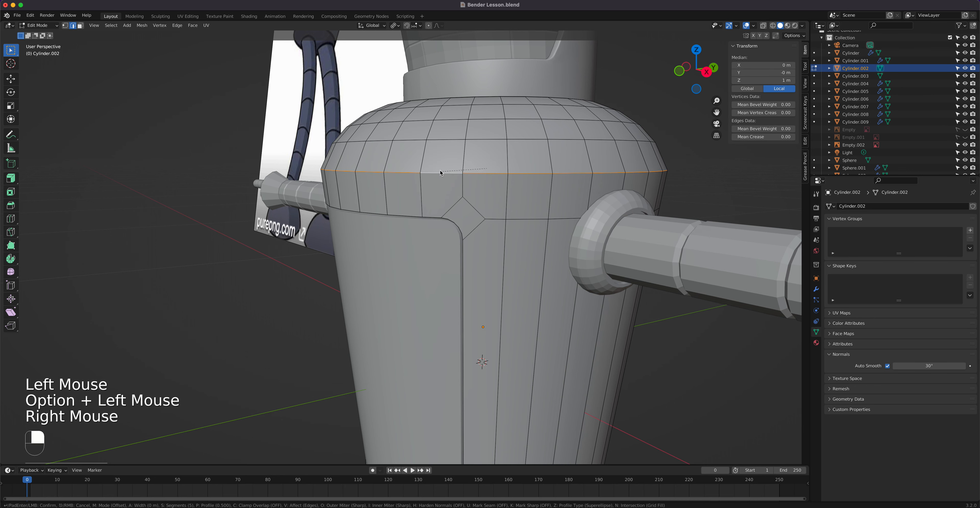
{"action": "left_click", "coordinate": [435, 170]}
{"action": "key", "text": "Tab"}
{"action": "scroll", "coordinate": [495, 206], "scroll_direction": "down", "scroll_amount": 2}
{"action": "middle_click_drag", "start_coordinate": [495, 206], "coordinate": [533, 291]}
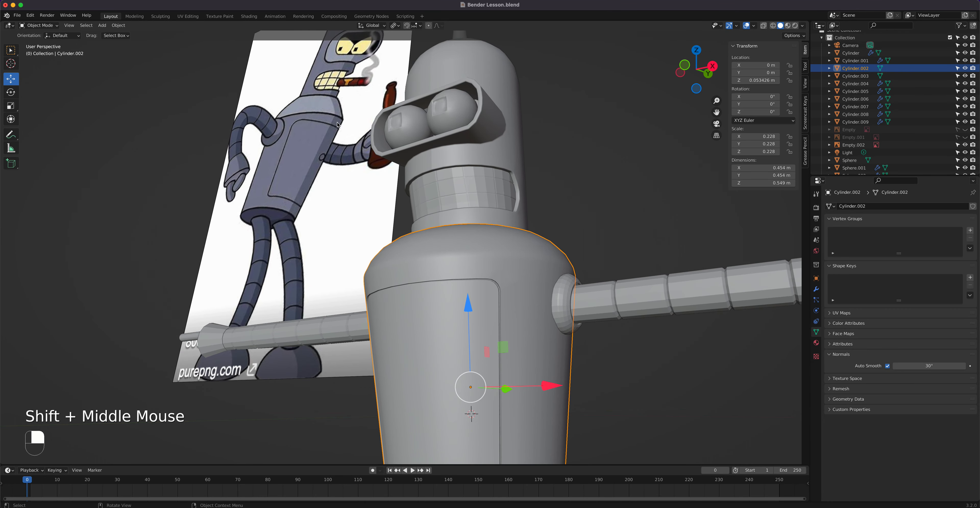
Undo the bevel on the torso's shoulder edge loop, keeping the loop selected in Edit Mode.
{"action": "key", "text": "Tab"}
{"action": "scroll", "coordinate": [511, 251], "scroll_direction": "up", "scroll_amount": 3}
{"action": "middle_click_drag", "start_coordinate": [511, 251], "coordinate": [528, 298]}
{"action": "key", "text": "super+z"}
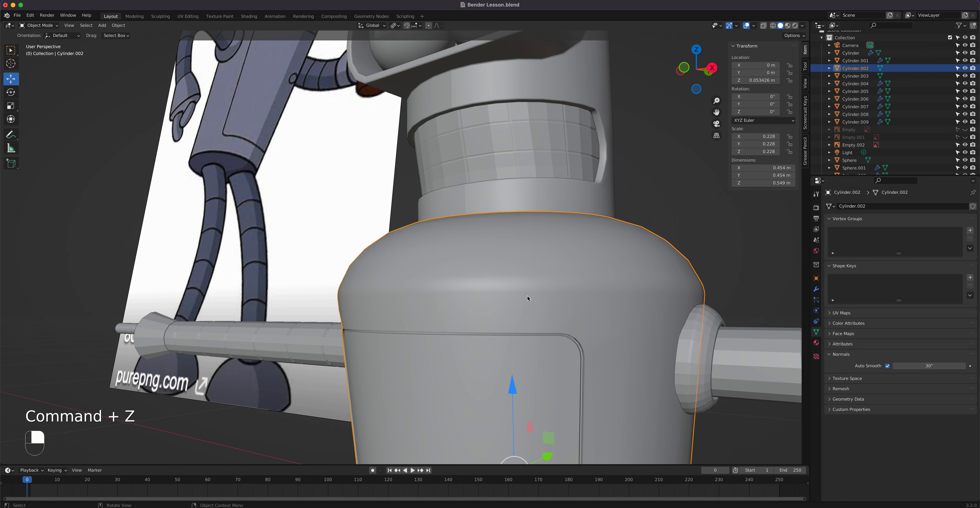
{"action": "key", "text": "super+z"}
{"action": "key", "text": "super+z"}
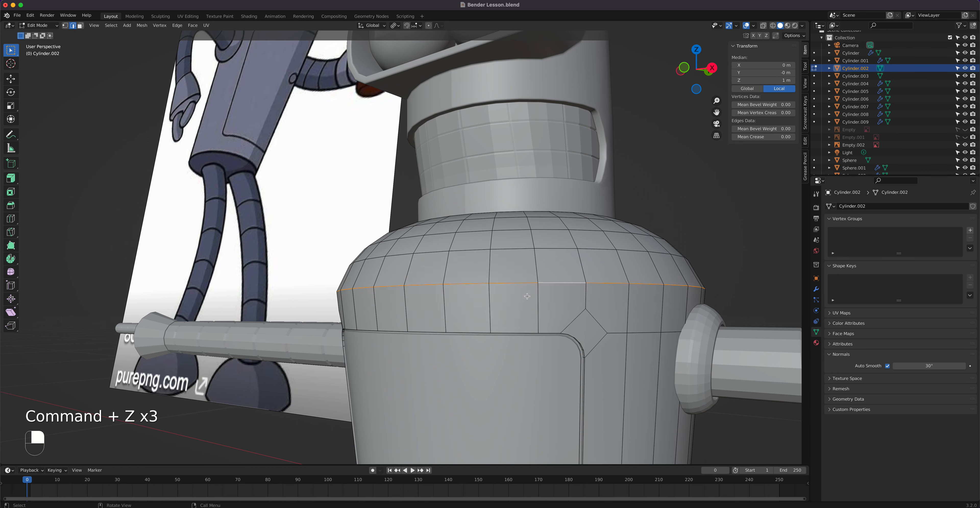
Bevel the selected shoulder edge loop 0.0203 m wide with 5 segments.
{"action": "right_click", "coordinate": [471, 285]}
{"action": "left_click", "coordinate": [485, 283]}
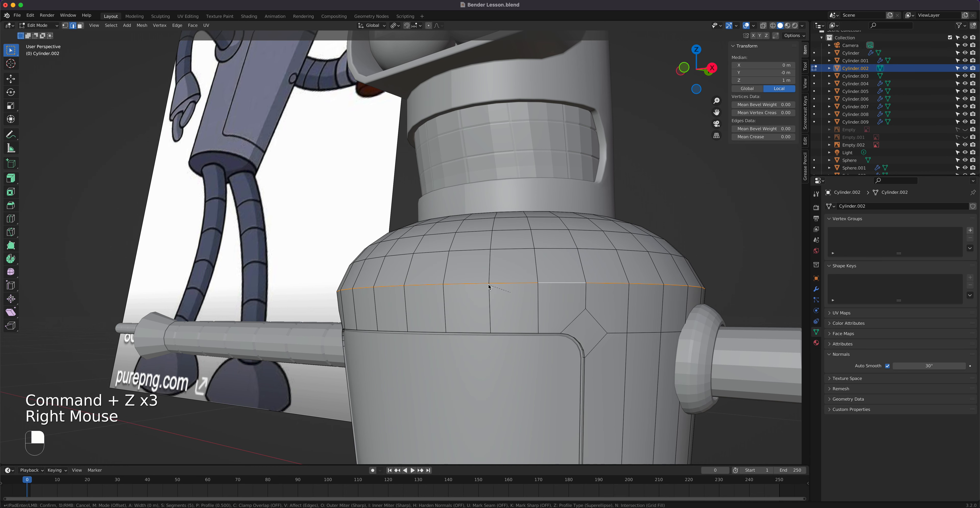
{"action": "left_click", "coordinate": [484, 279]}
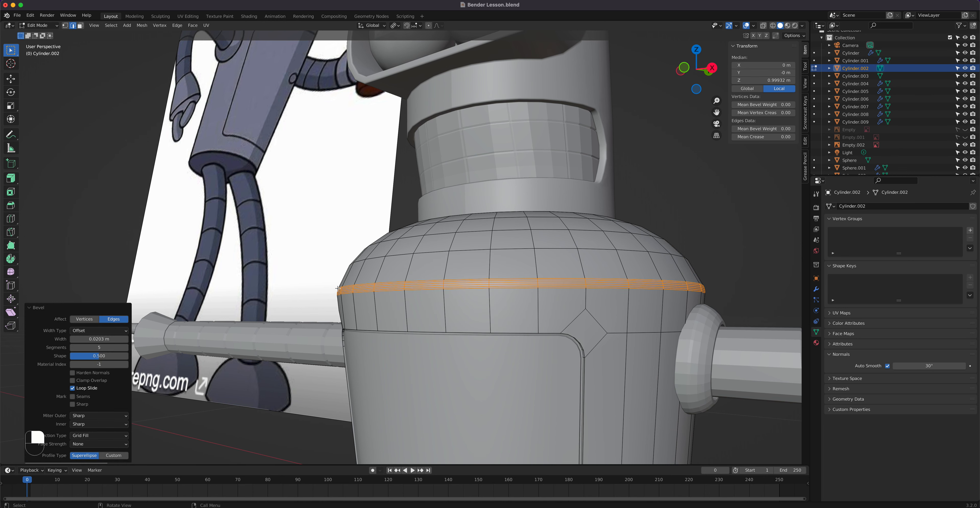
Reduce the torso's shoulder edge bevel to 3 segments.
{"action": "left_click", "coordinate": [73, 347]}
{"action": "left_click", "coordinate": [72, 347]}
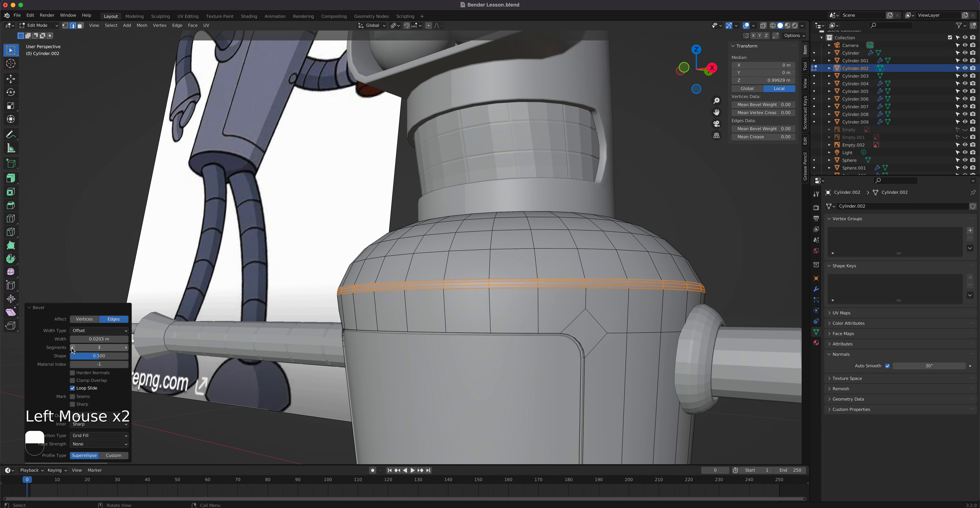
{"action": "middle_click_drag", "start_coordinate": [501, 286], "coordinate": [450, 211], "text": "shift"}
{"action": "scroll", "coordinate": [469, 194], "scroll_direction": "up", "scroll_amount": 2}
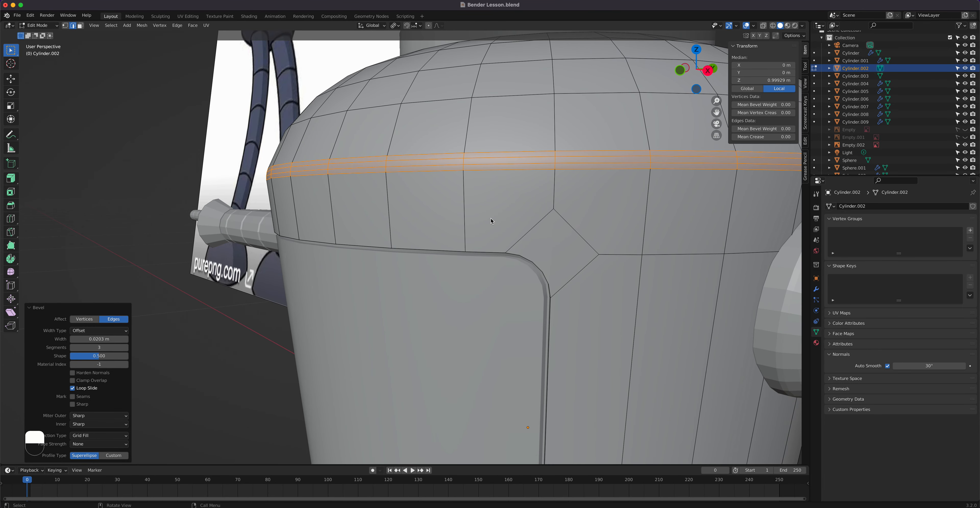
{"action": "key", "text": "ctrl+r"}
{"action": "left_click", "coordinate": [464, 188]}
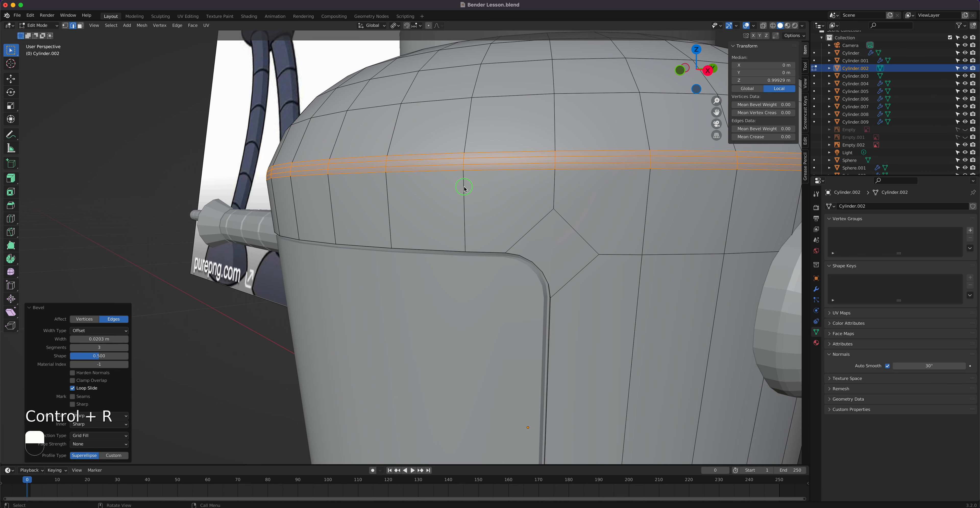
{"action": "left_click", "coordinate": [477, 170]}
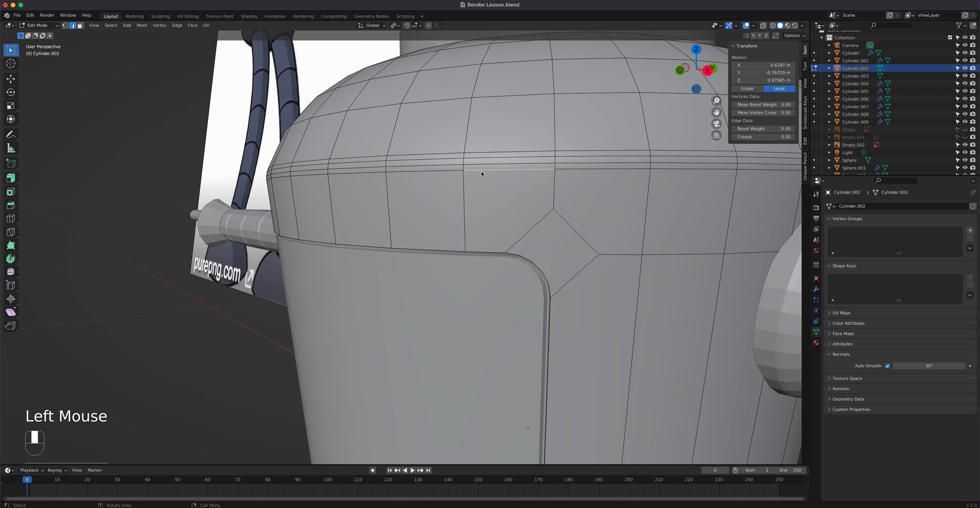
{"action": "middle_click_drag", "start_coordinate": [478, 183], "coordinate": [431, 180]}
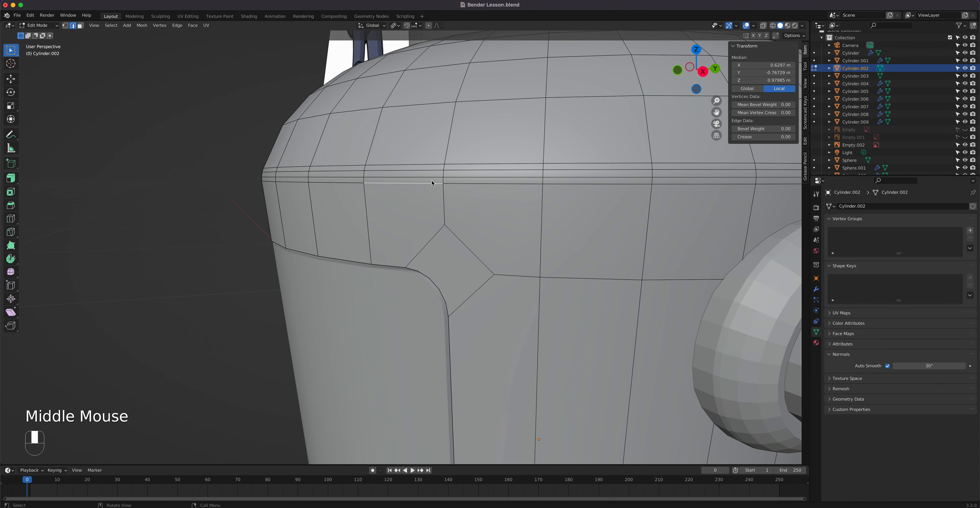
{"action": "left_click", "coordinate": [430, 184], "text": "alt"}
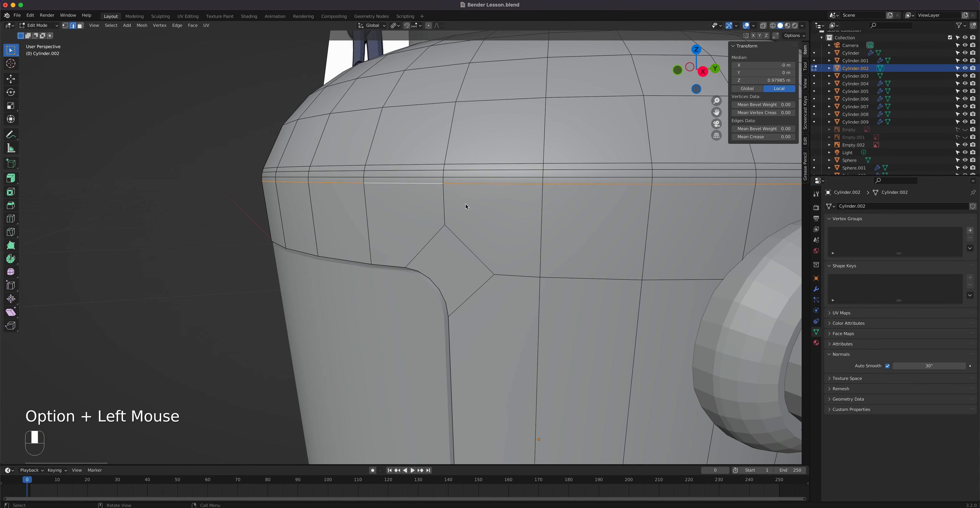
Select the middle edge loop of the shoulder bevel in front view and scale it outward to 1.008.
{"action": "key", "text": "KP_1"}
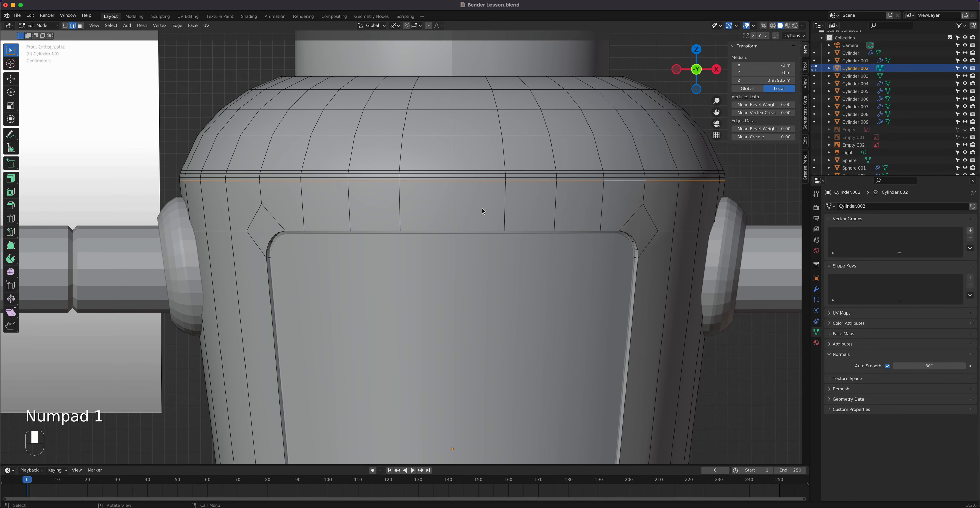
{"action": "scroll", "coordinate": [561, 197], "scroll_direction": "up", "scroll_amount": 1}
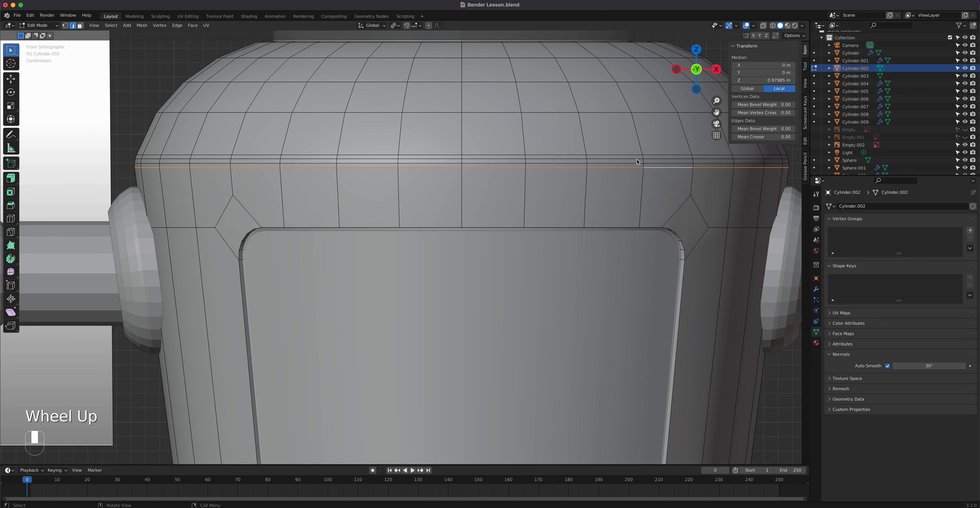
{"action": "left_click", "coordinate": [654, 162]}
{"action": "left_click", "coordinate": [654, 163], "text": "alt"}
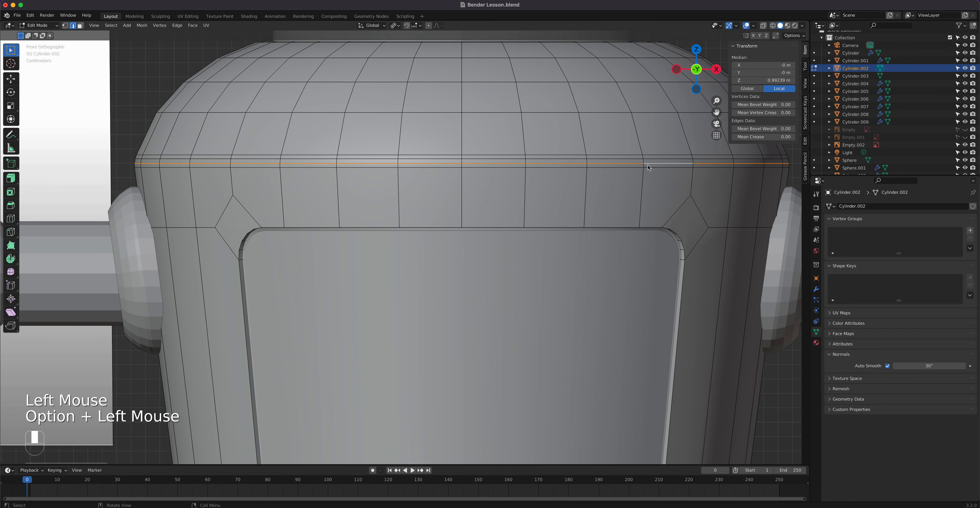
{"action": "scroll", "coordinate": [298, 180], "scroll_direction": "up", "scroll_amount": 1}
{"action": "middle_click_drag", "start_coordinate": [298, 179], "coordinate": [291, 217], "text": "shift"}
{"action": "scroll", "coordinate": [278, 189], "scroll_direction": "up", "scroll_amount": 2}
{"action": "key", "text": "s"}
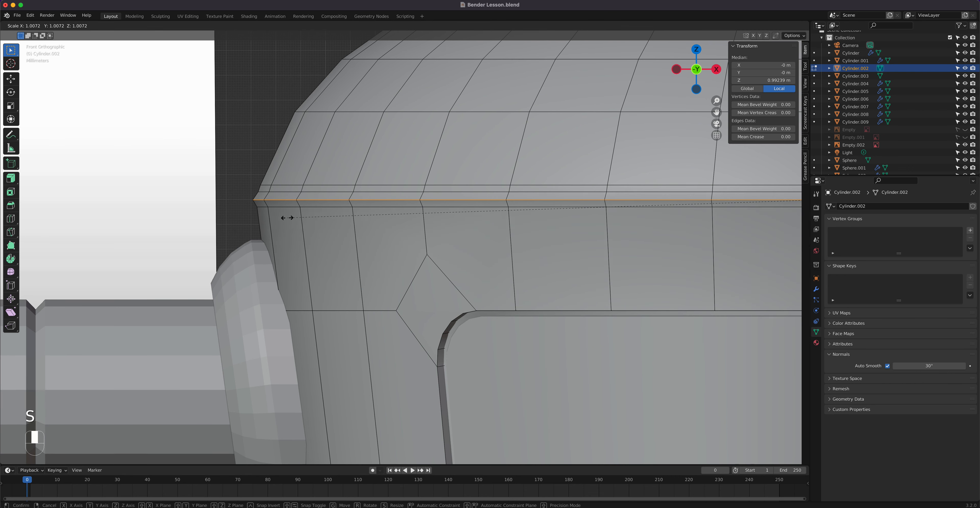
{"action": "left_click", "coordinate": [286, 217]}
{"action": "scroll", "coordinate": [439, 282], "scroll_direction": "down", "scroll_amount": 3}
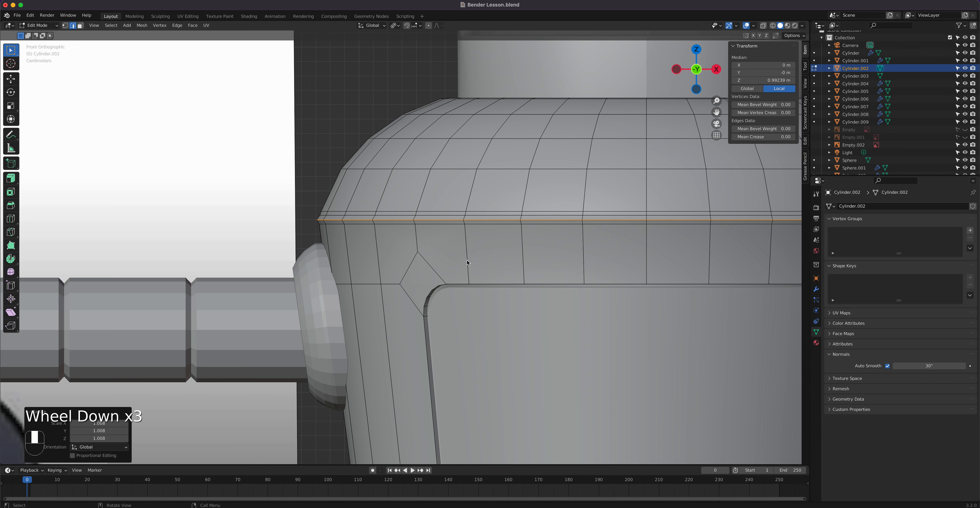
Move the widened shoulder loop 0.002663 m down along Z and check the torso's shading in Object Mode.
{"action": "left_click", "coordinate": [11, 79]}
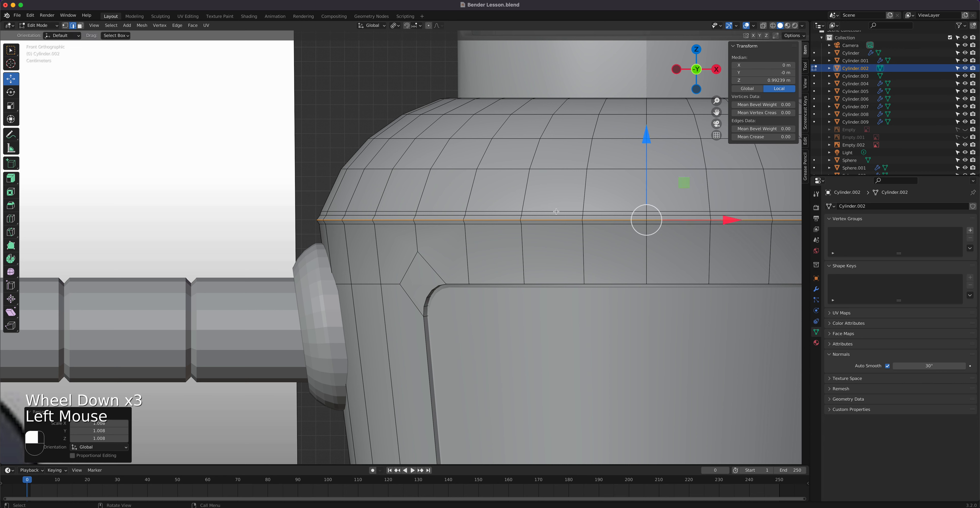
{"action": "left_click_drag", "start_coordinate": [644, 144], "coordinate": [645, 142]}
{"action": "scroll", "coordinate": [657, 195], "scroll_direction": "down", "scroll_amount": 2}
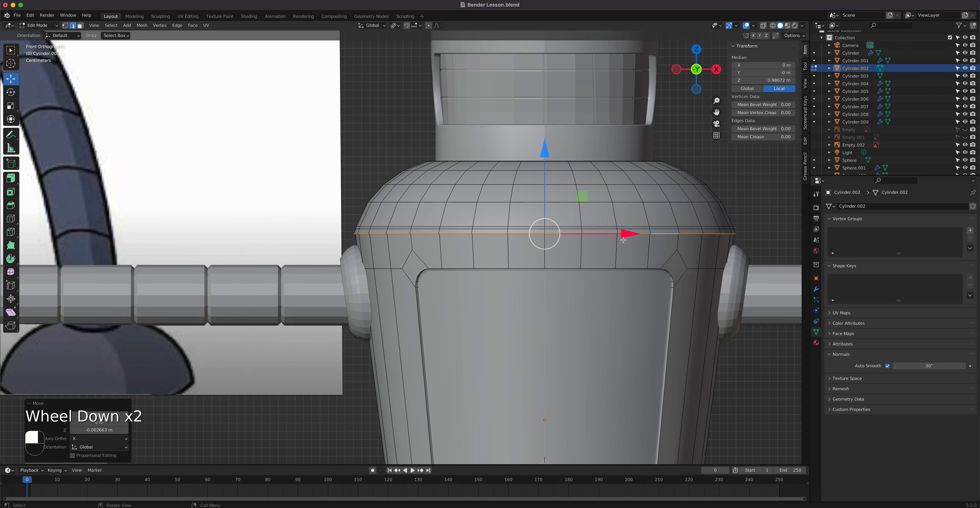
{"action": "key", "text": "Tab"}
{"action": "middle_click_drag", "start_coordinate": [657, 194], "coordinate": [601, 280]}
{"action": "scroll", "coordinate": [601, 281], "scroll_direction": "down", "scroll_amount": 4}
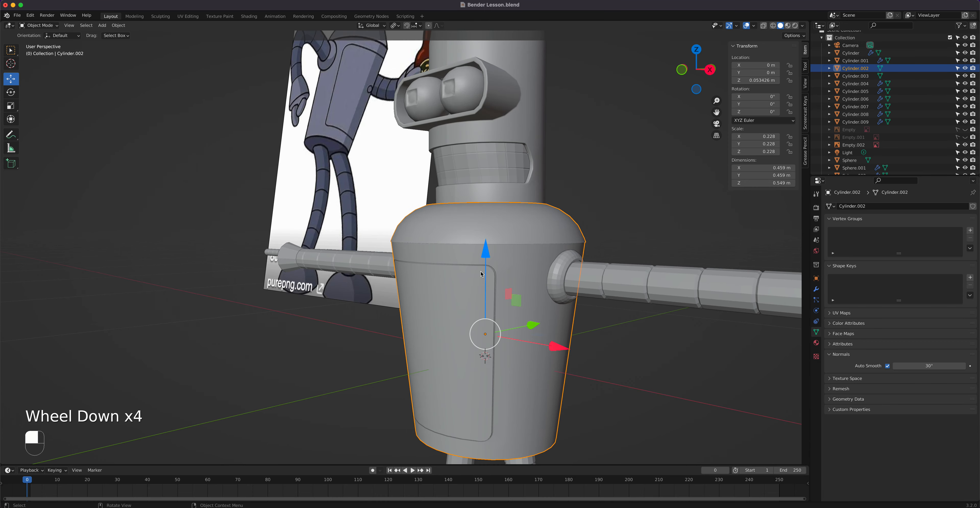
{"action": "scroll", "coordinate": [469, 266], "scroll_direction": "up", "scroll_amount": 2}
Select the lowest edge loop of the shoulder bevel in Edit Mode and scale it to 0.998.
{"action": "key", "text": "Tab"}
{"action": "scroll", "coordinate": [470, 266], "scroll_direction": "up", "scroll_amount": 3}
{"action": "middle_click_drag", "start_coordinate": [470, 266], "coordinate": [438, 173]}
{"action": "scroll", "coordinate": [436, 165], "scroll_direction": "up", "scroll_amount": 1}
{"action": "left_click", "coordinate": [435, 146]}
{"action": "left_click", "coordinate": [436, 146], "text": "alt"}
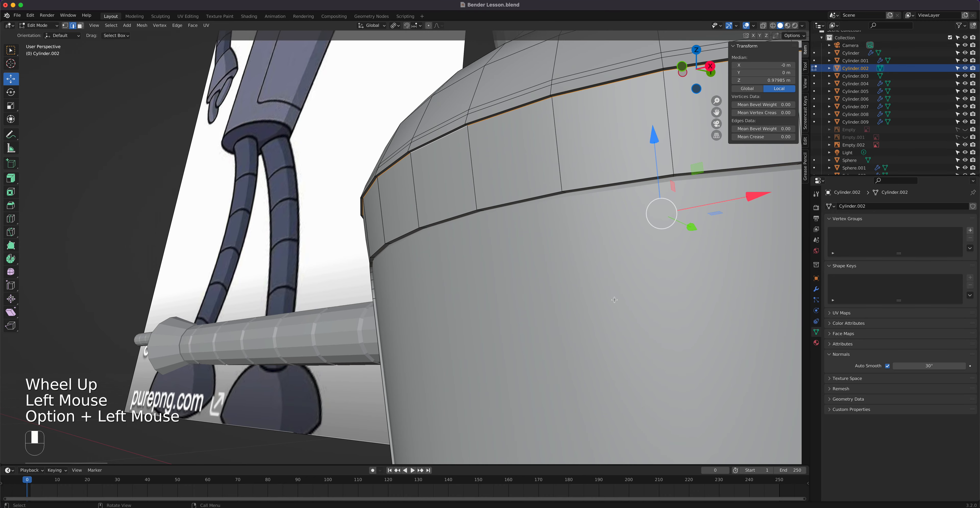
{"action": "key", "text": "s"}
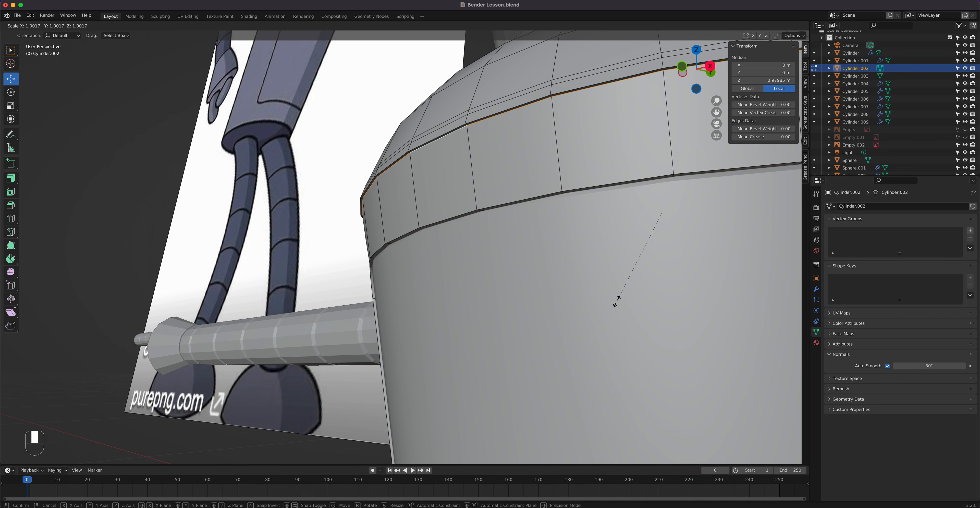
{"action": "left_click", "coordinate": [617, 301]}
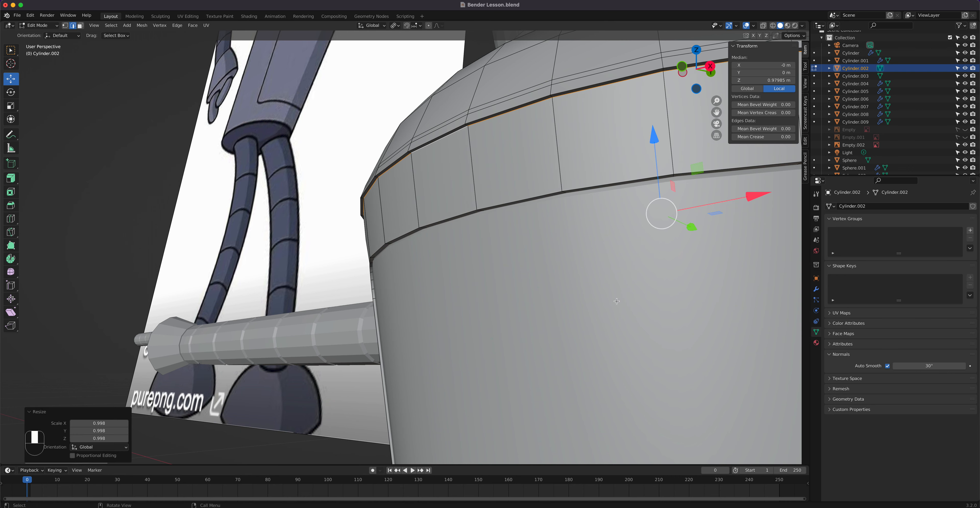
Bevel the outermost shoulder edge loop 0.00673 m wide, lower its segment count and check the shading in Object Mode.
{"action": "key", "text": "KP_1"}
{"action": "middle_click_drag", "start_coordinate": [439, 236], "coordinate": [462, 215]}
{"action": "scroll", "coordinate": [543, 226], "scroll_direction": "up", "scroll_amount": 2}
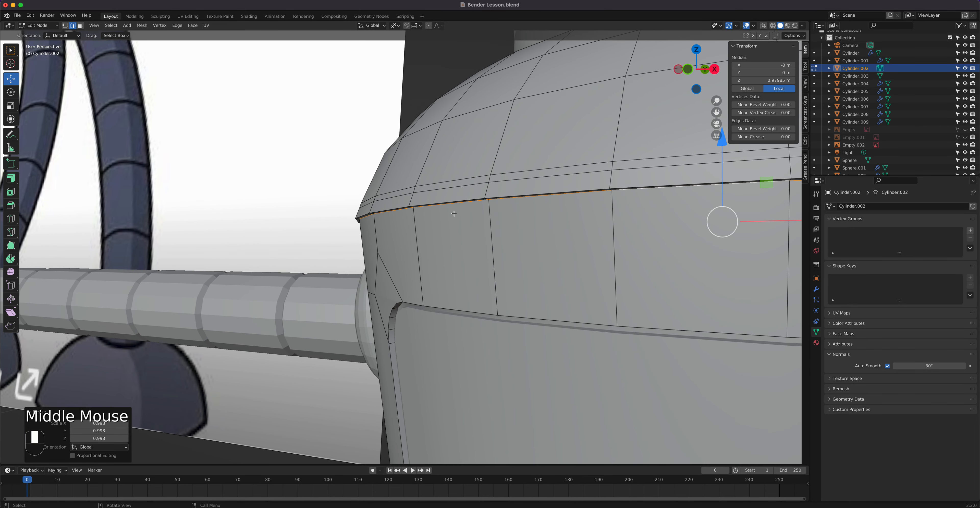
{"action": "left_click", "coordinate": [403, 208]}
{"action": "left_click", "coordinate": [403, 208], "text": "alt"}
{"action": "right_click", "coordinate": [404, 209]}
{"action": "left_click", "coordinate": [404, 209]}
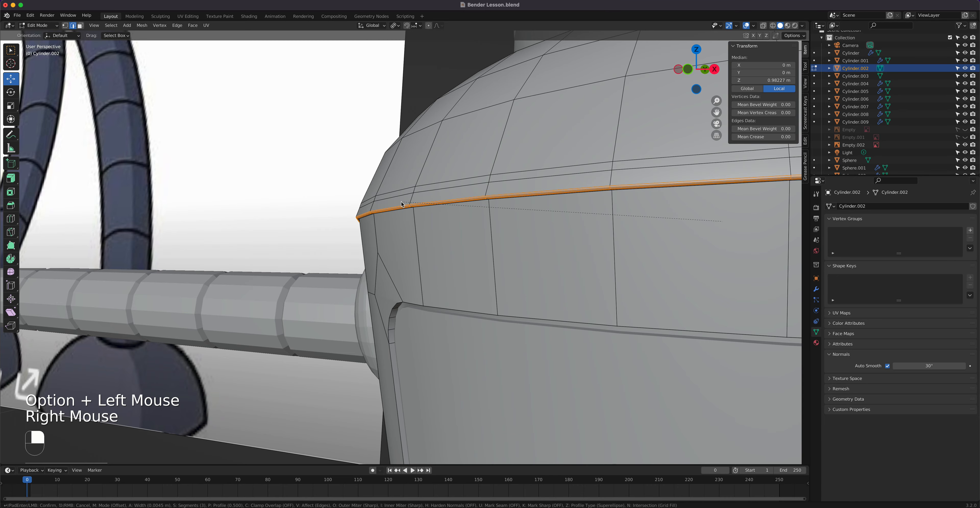
{"action": "left_click", "coordinate": [400, 202]}
{"action": "mouse_move", "coordinate": [399, 265]}
{"action": "middle_mouse_down"}
{"action": "mouse_move", "coordinate": [342, 289]}
{"action": "mouse_move", "coordinate": [396, 282]}
{"action": "middle_mouse_up"}
{"action": "left_click", "coordinate": [73, 348]}
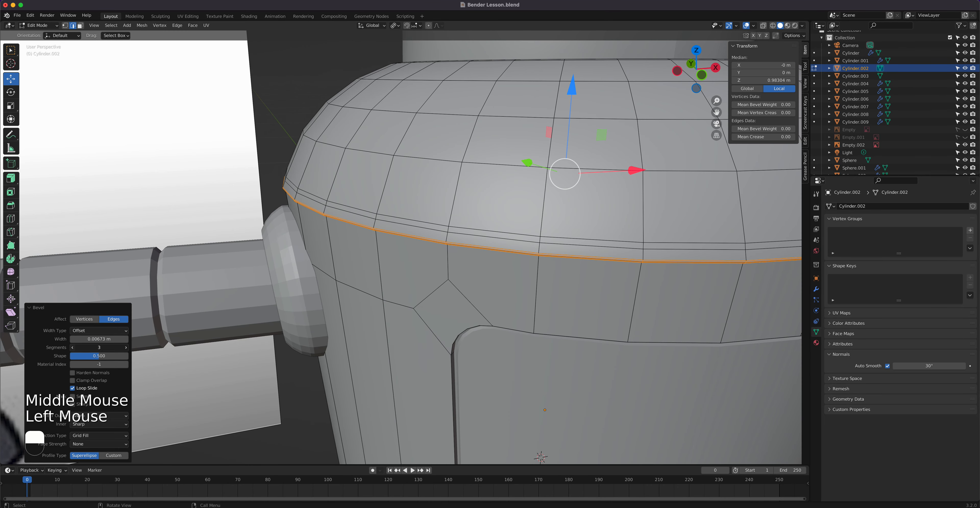
{"action": "key", "text": "Tab"}
{"action": "middle_click_drag", "start_coordinate": [491, 292], "coordinate": [453, 286]}
{"action": "scroll", "coordinate": [519, 294], "scroll_direction": "down", "scroll_amount": 2}
{"action": "scroll", "coordinate": [519, 294], "scroll_direction": "down", "scroll_amount": 3}
Give the torso the existing Material.003 and a second material slot with Material.004, leaving the Material.003 slot active.
{"action": "left_click", "coordinate": [818, 343]}
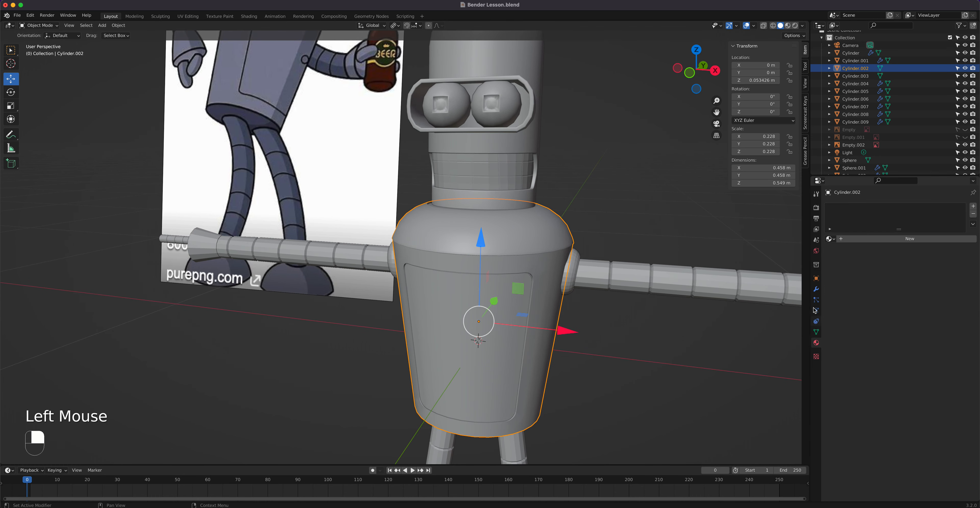
{"action": "left_click", "coordinate": [829, 238]}
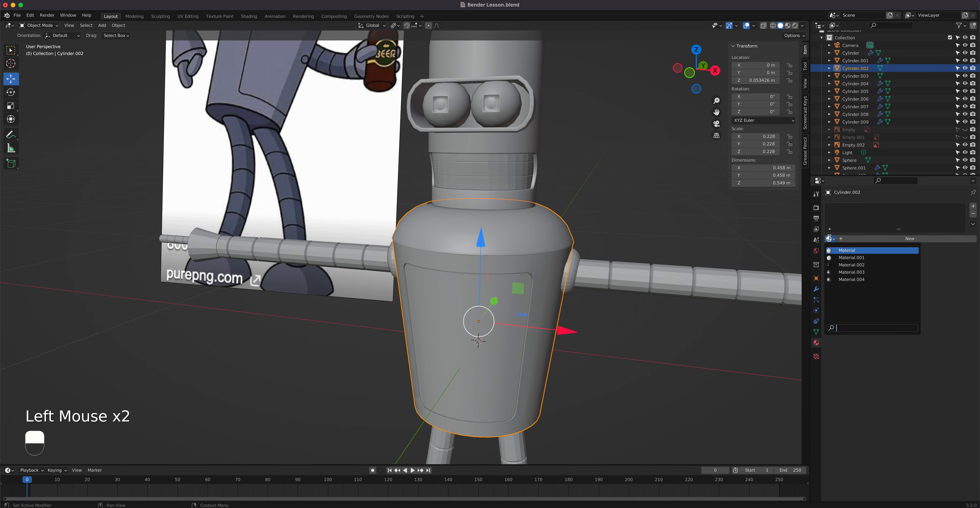
{"action": "left_click", "coordinate": [848, 272]}
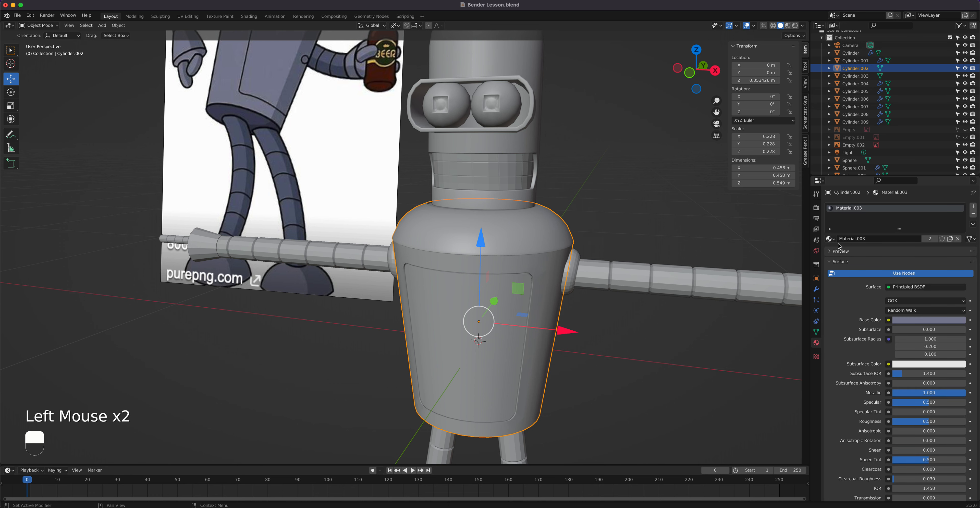
{"action": "left_click", "coordinate": [973, 206]}
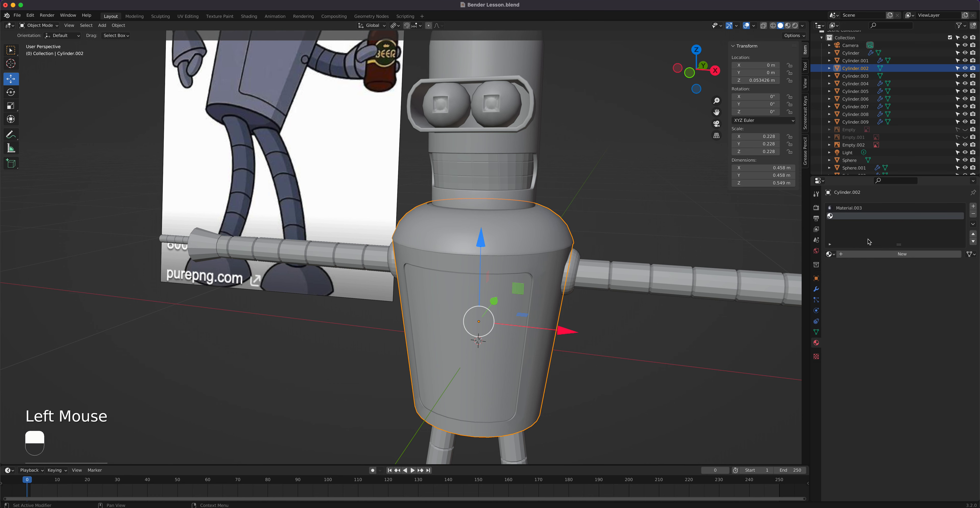
{"action": "left_click", "coordinate": [830, 254]}
{"action": "left_click", "coordinate": [836, 296]}
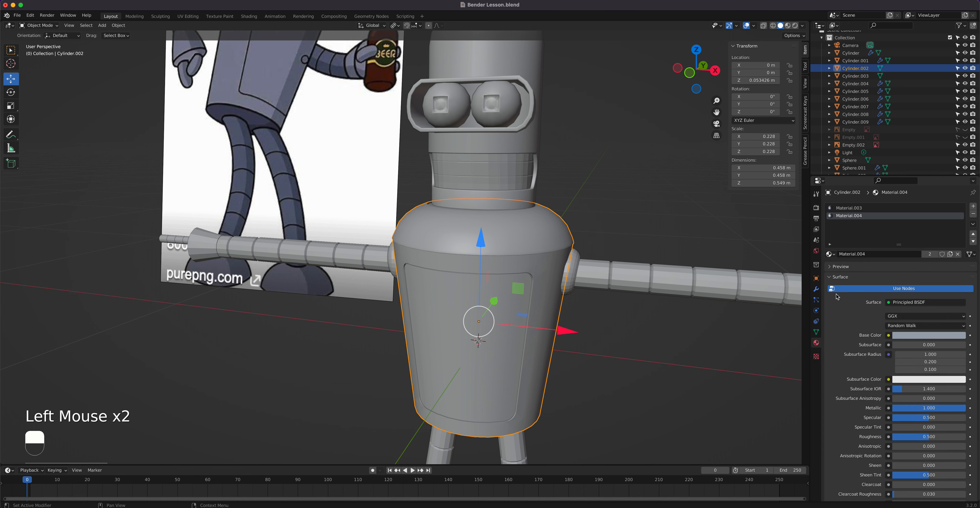
{"action": "left_click", "coordinate": [852, 210]}
{"action": "left_click", "coordinate": [852, 216]}
{"action": "left_click", "coordinate": [838, 209]}
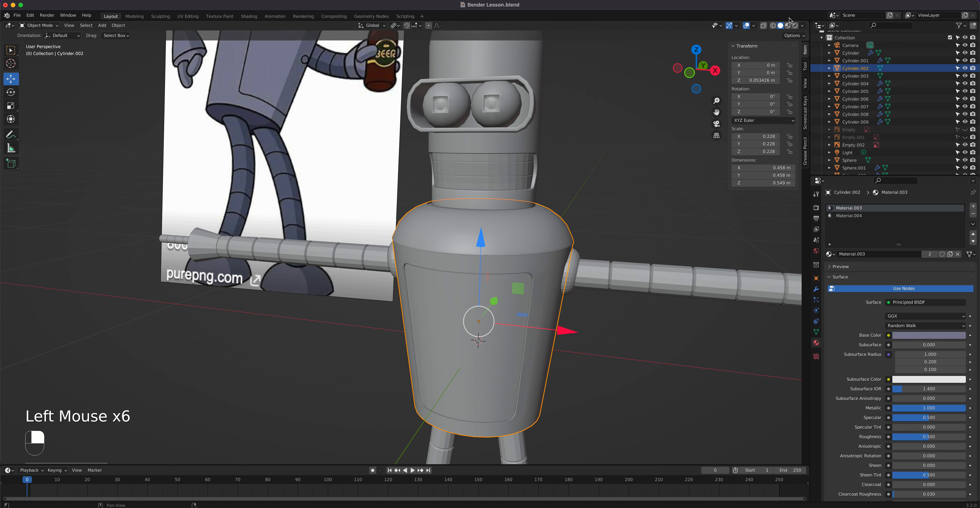
Show the model in Material Preview and assign Material.003 to all the torso's faces.
{"action": "left_click", "coordinate": [788, 25]}
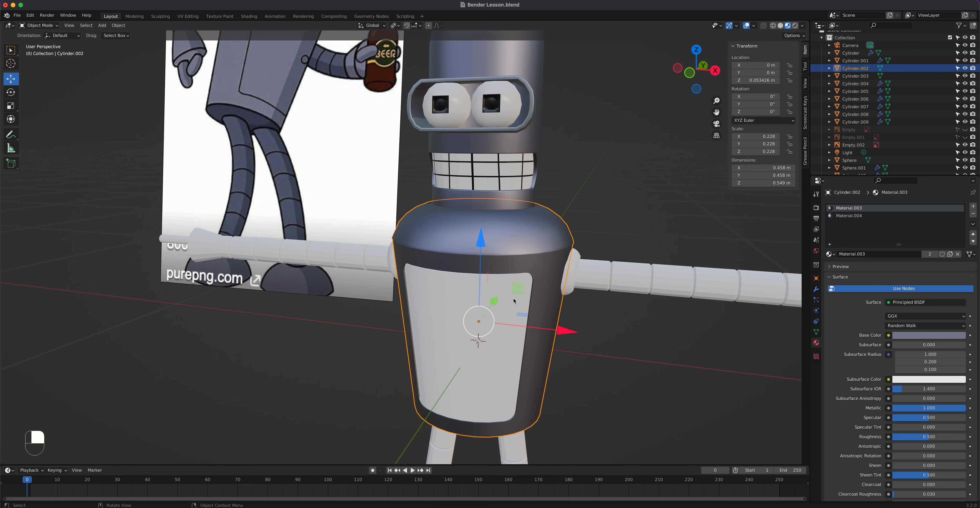
{"action": "key", "text": "Tab"}
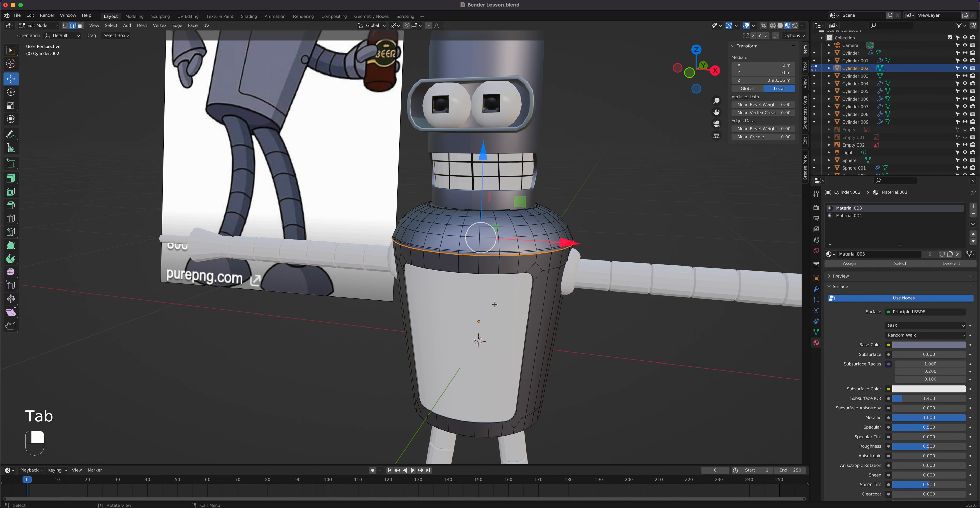
{"action": "key", "text": "3"}
{"action": "key", "text": "a"}
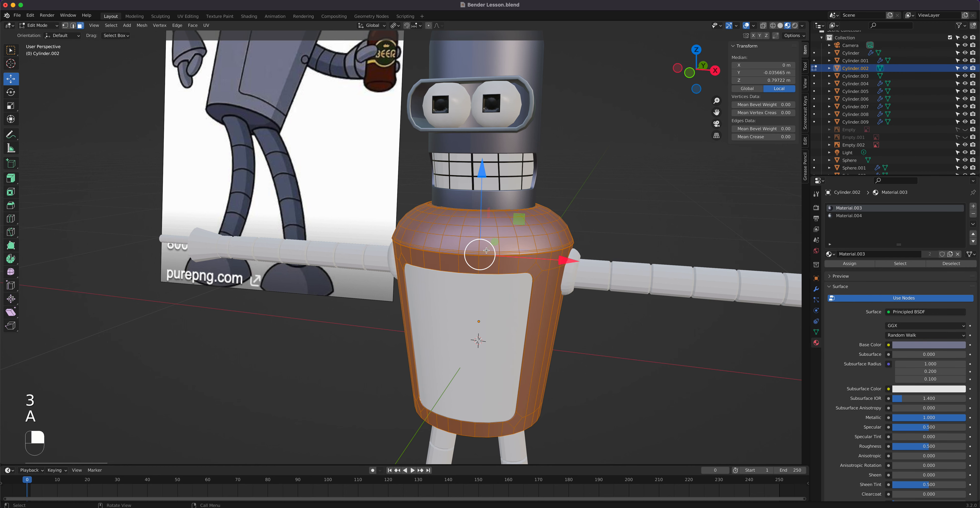
{"action": "left_click", "coordinate": [842, 211]}
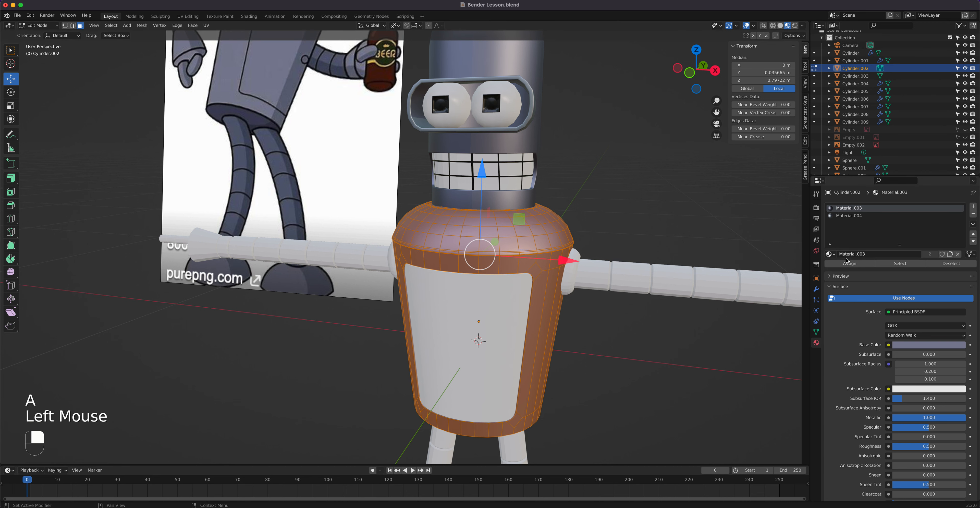
{"action": "left_click", "coordinate": [847, 263]}
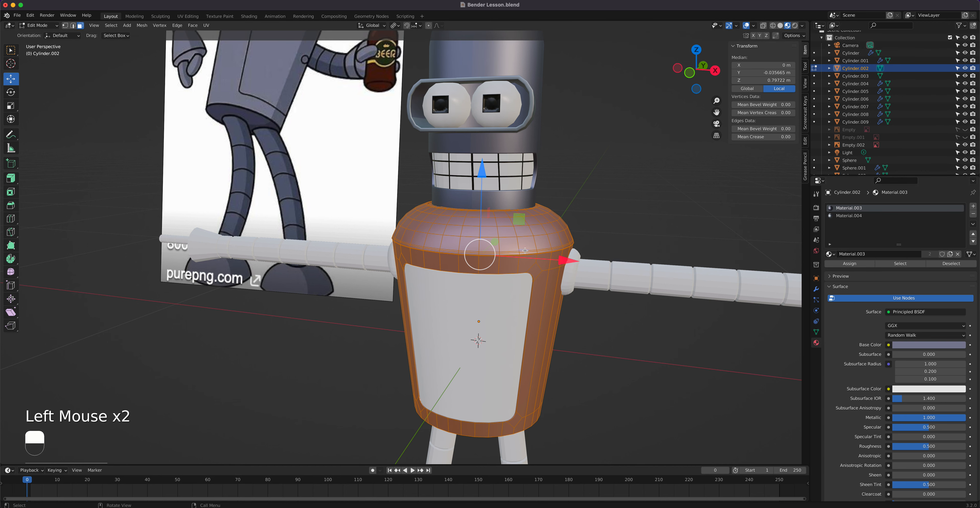
Select the face ring around the torso's neck opening and grow the selection until it covers the whole rounded shoulder cap.
{"action": "middle_click_drag", "start_coordinate": [513, 236], "coordinate": [501, 228]}
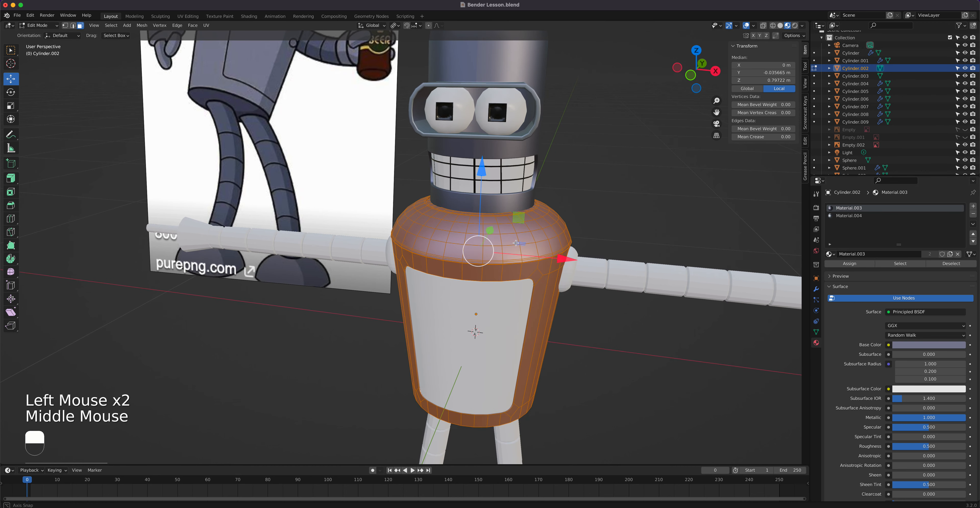
{"action": "left_click", "coordinate": [500, 224]}
{"action": "left_click", "coordinate": [498, 221], "text": "alt"}
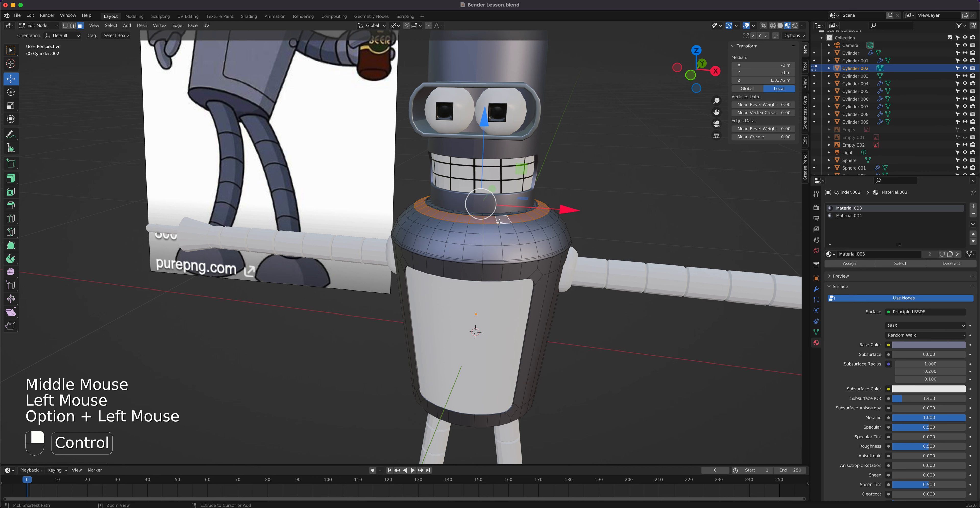
{"action": "key", "text": "ctrl+KP_Add"}
{"action": "key", "text": "ctrl+KP_Add"}
{"action": "key", "text": "ctrl+KP_Add"}
{"action": "key", "text": "ctrl+KP_Add"}
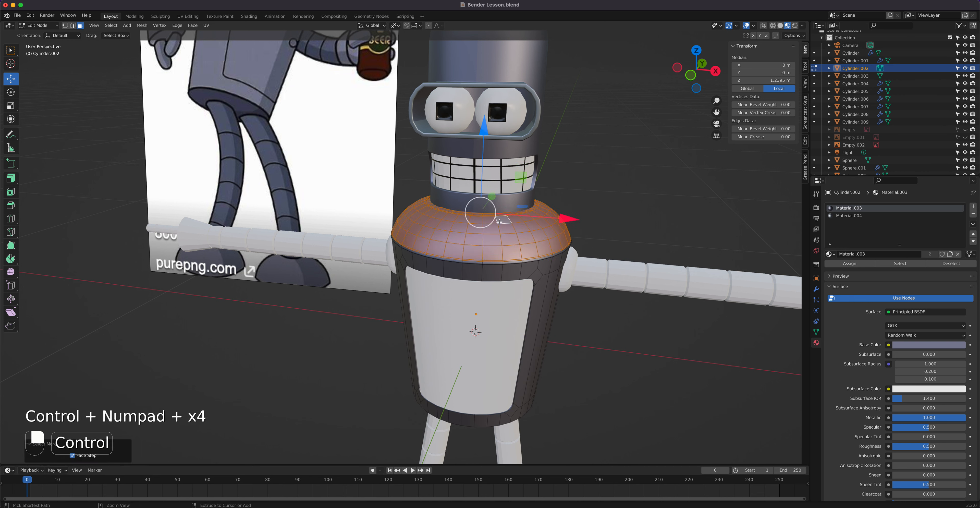
{"action": "key", "text": "ctrl+KP_Add"}
{"action": "key", "text": "ctrl+KP_Add"}
{"action": "key", "text": "ctrl+KP_Add"}
{"action": "key", "text": "ctrl+KP_Add"}
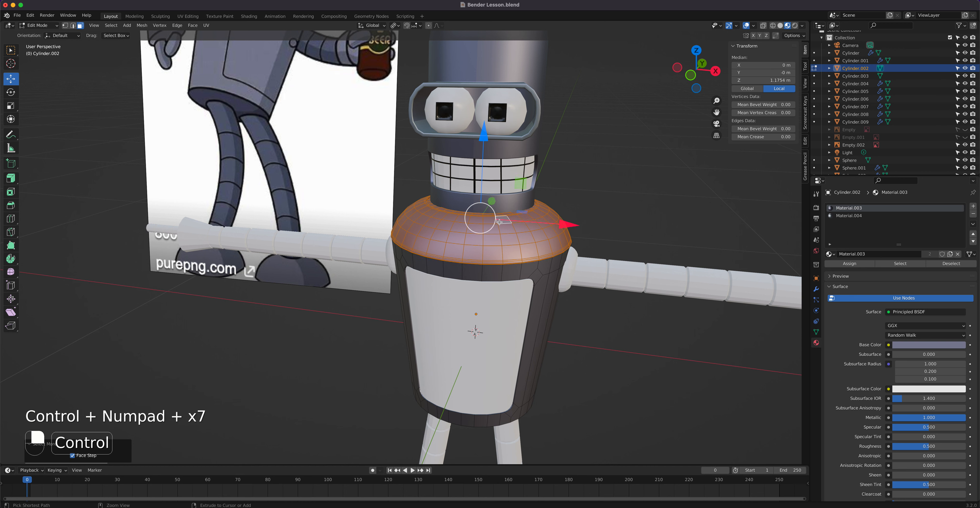
{"action": "key", "text": "ctrl+KP_Add"}
{"action": "key", "text": "ctrl+KP_Subtract"}
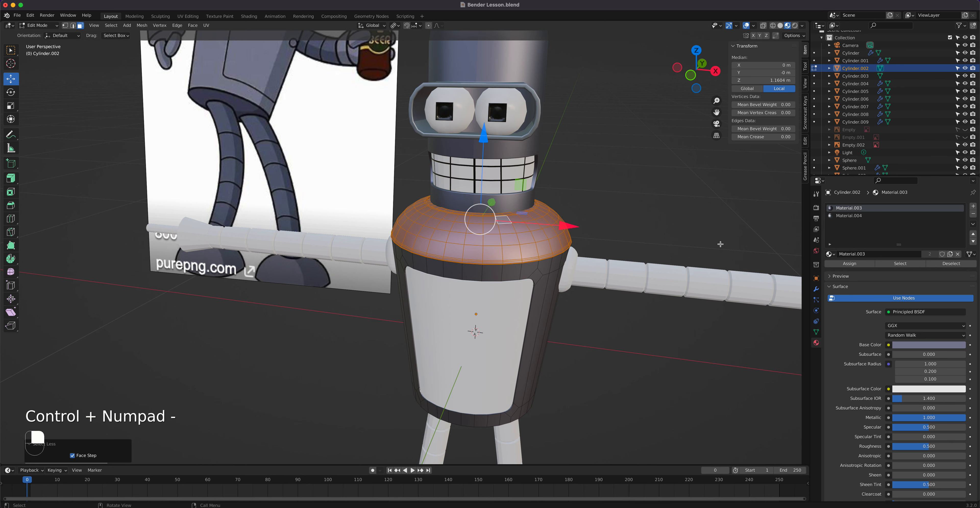
Assign Material.004 to the selected shoulder faces, compare with the reference image and return to Object Mode.
{"action": "left_click", "coordinate": [849, 216]}
{"action": "left_click", "coordinate": [850, 264]}
{"action": "middle_click_drag", "start_coordinate": [266, 45], "coordinate": [294, 107], "text": "shift"}
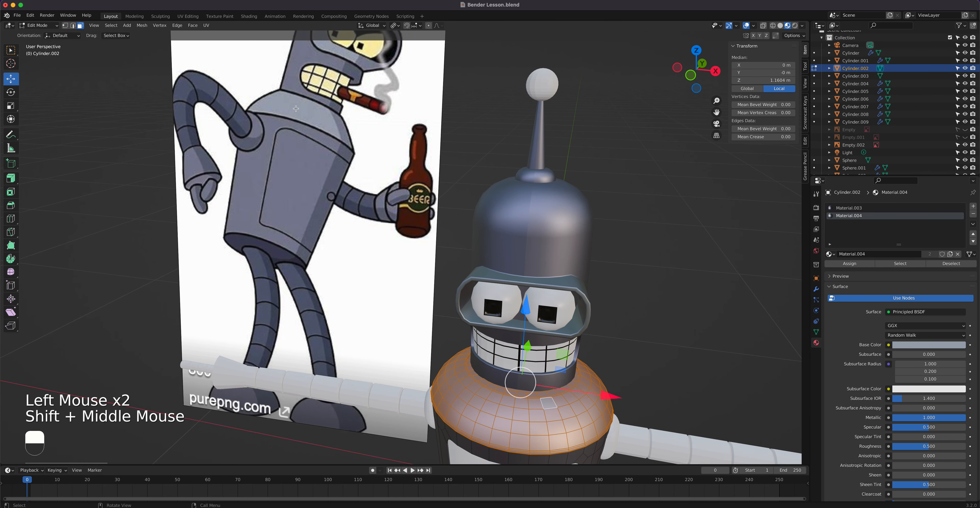
{"action": "middle_click_drag", "start_coordinate": [339, 141], "coordinate": [251, 82], "text": "shift"}
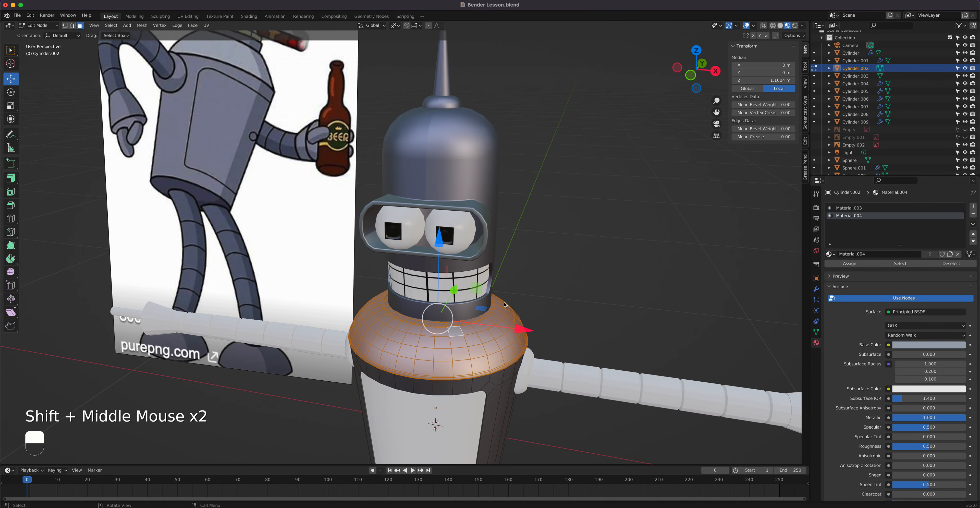
{"action": "key", "text": "Tab"}
Select the teeth and tint the Base Color of their Material.001 pale yellow, with hue 0.130 and saturation 0.446.
{"action": "left_click", "coordinate": [459, 283]}
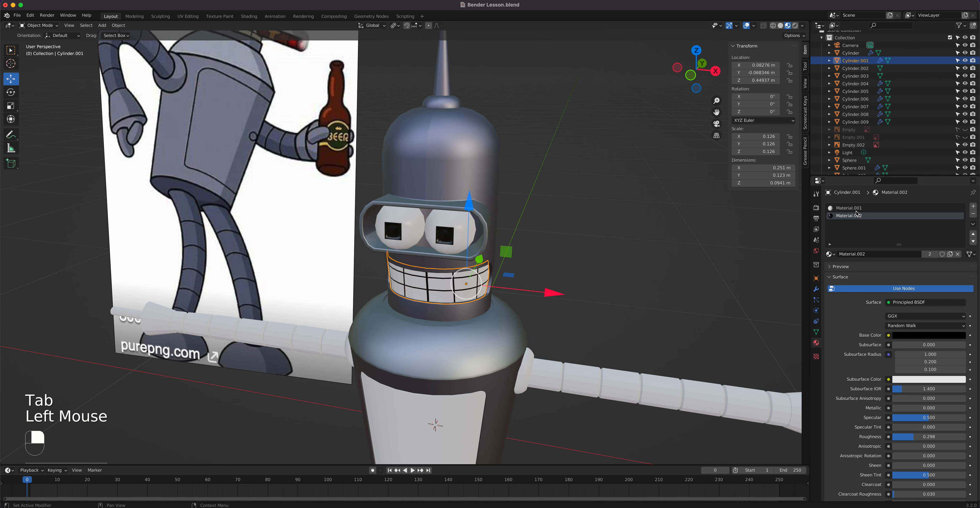
{"action": "left_click", "coordinate": [848, 208]}
{"action": "left_click", "coordinate": [928, 335]}
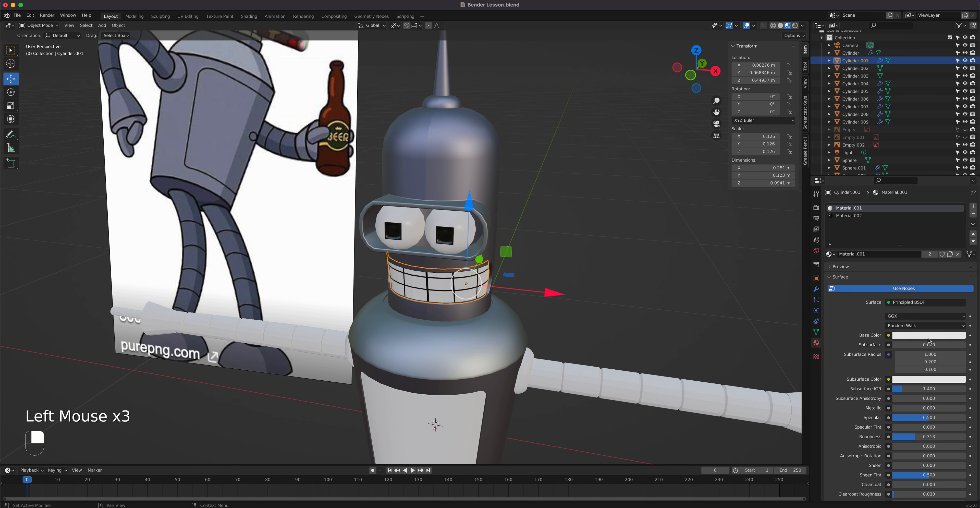
{"action": "left_click", "coordinate": [929, 338]}
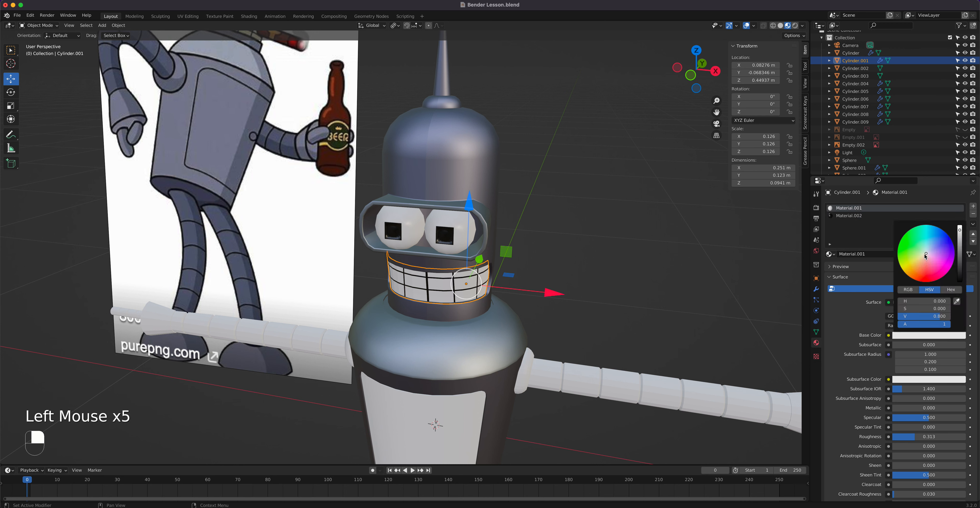
{"action": "left_click_drag", "start_coordinate": [926, 254], "coordinate": [923, 256]}
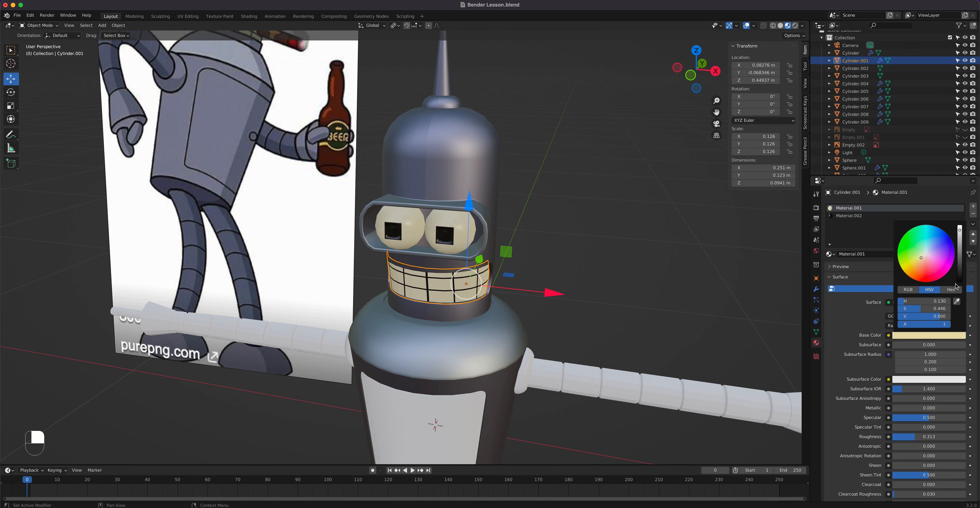
{"action": "left_click", "coordinate": [957, 301]}
{"action": "key", "text": "shift"}
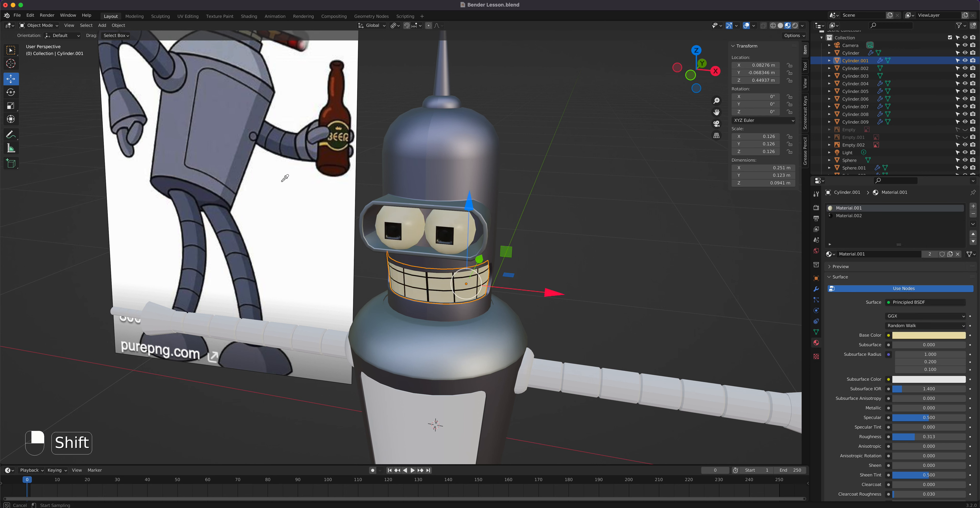
{"action": "key", "text": "Escape"}
Sample the yellow of the teeth in the reference image as the Base Color of Material.001.
{"action": "middle_click_drag", "start_coordinate": [284, 175], "coordinate": [322, 292], "text": "shift"}
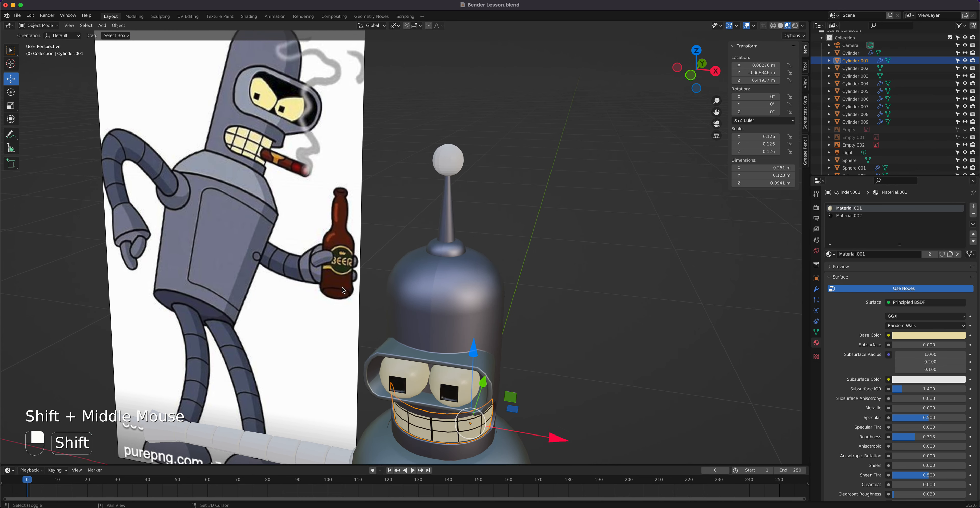
{"action": "left_click", "coordinate": [947, 338]}
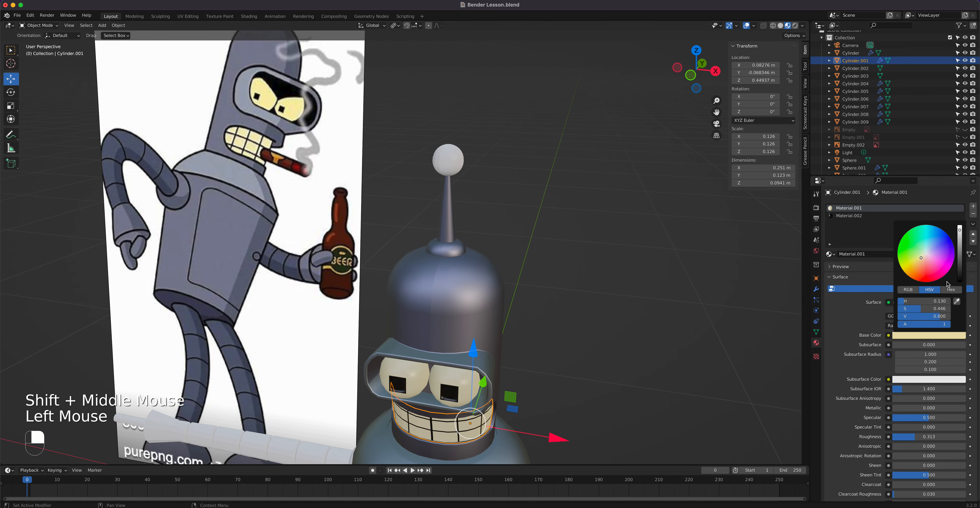
{"action": "left_click", "coordinate": [957, 301]}
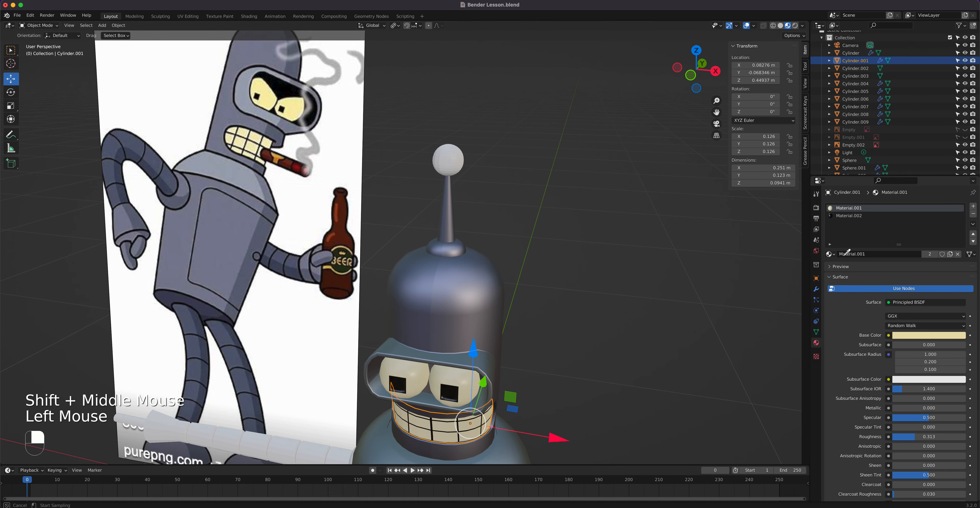
{"action": "left_click", "coordinate": [240, 141]}
Give the torso's door the existing Material.003 and check its mesh in Edit Mode.
{"action": "key", "text": "Tab"}
{"action": "middle_click_drag", "start_coordinate": [614, 272], "coordinate": [558, 195], "text": "shift"}
{"action": "key", "text": "Tab"}
{"action": "scroll", "coordinate": [550, 236], "scroll_direction": "down", "scroll_amount": 2}
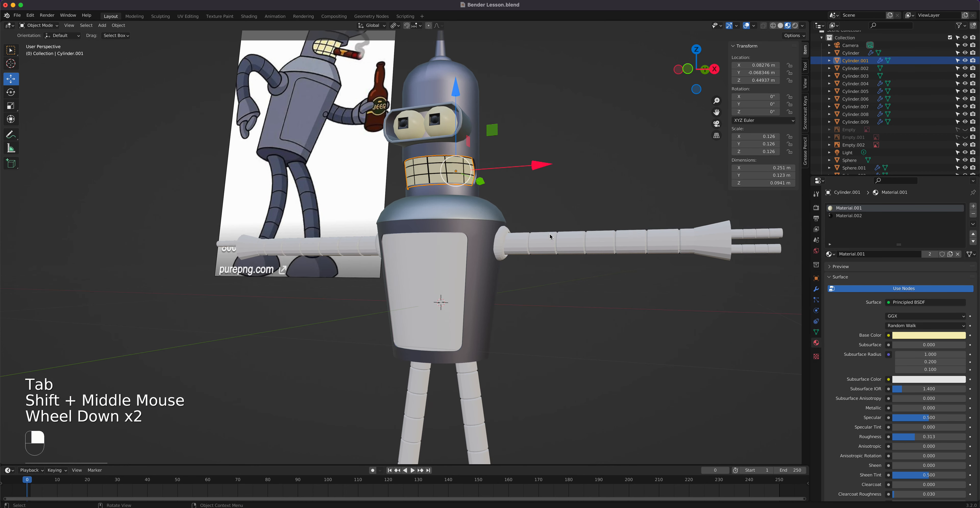
{"action": "left_click", "coordinate": [437, 271]}
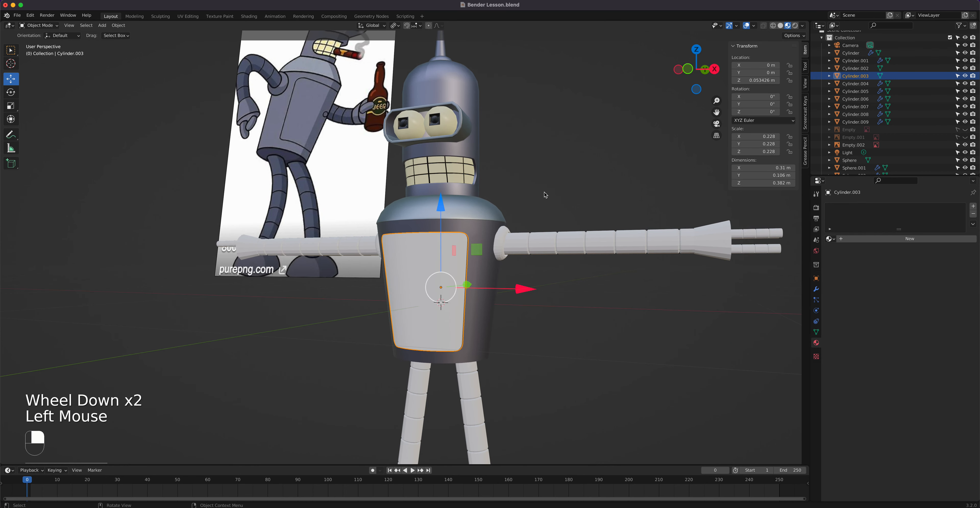
{"action": "left_click", "coordinate": [831, 239]}
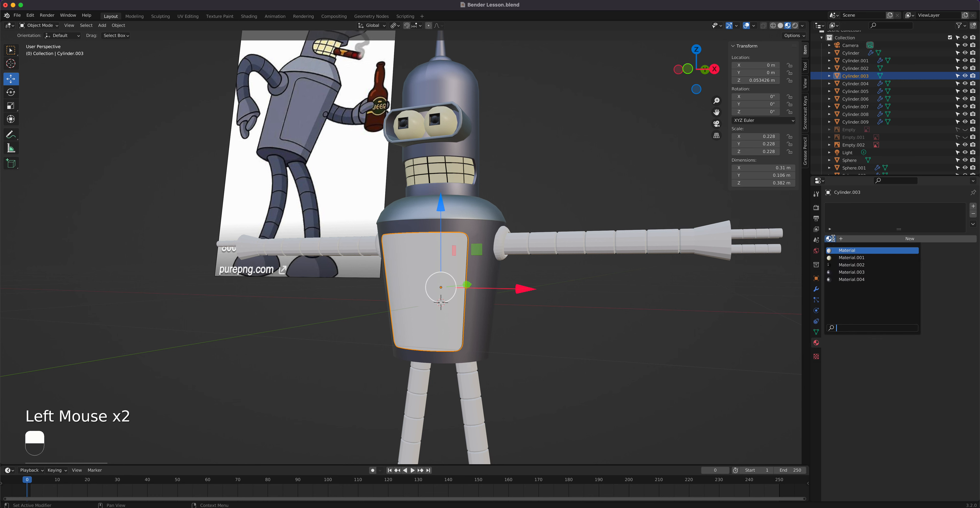
{"action": "left_click", "coordinate": [847, 272]}
{"action": "key", "text": "Tab"}
{"action": "key", "text": "Tab"}
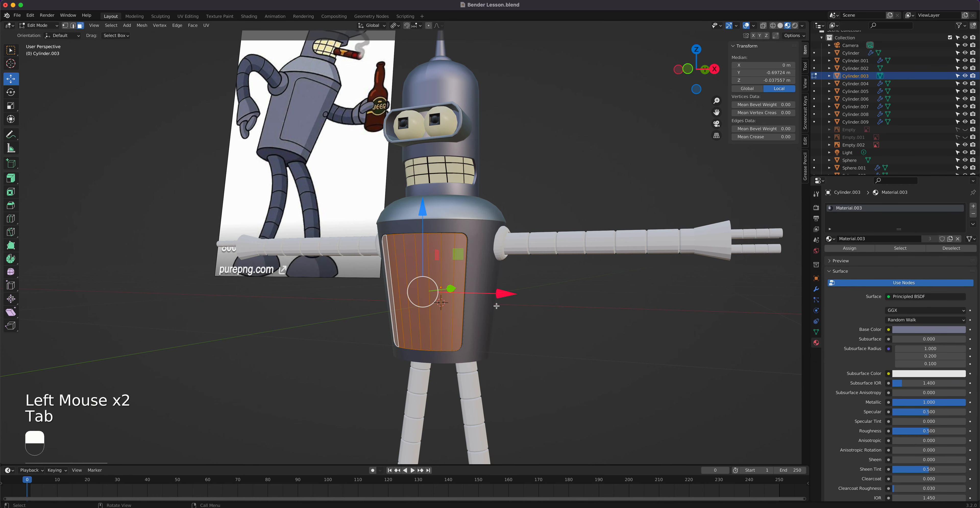
Apply smooth shading to the antenna's ball.
{"action": "middle_click_drag", "start_coordinate": [357, 144], "coordinate": [368, 239], "text": "shift"}
{"action": "left_click", "coordinate": [448, 212]}
{"action": "right_click", "coordinate": [448, 213]}
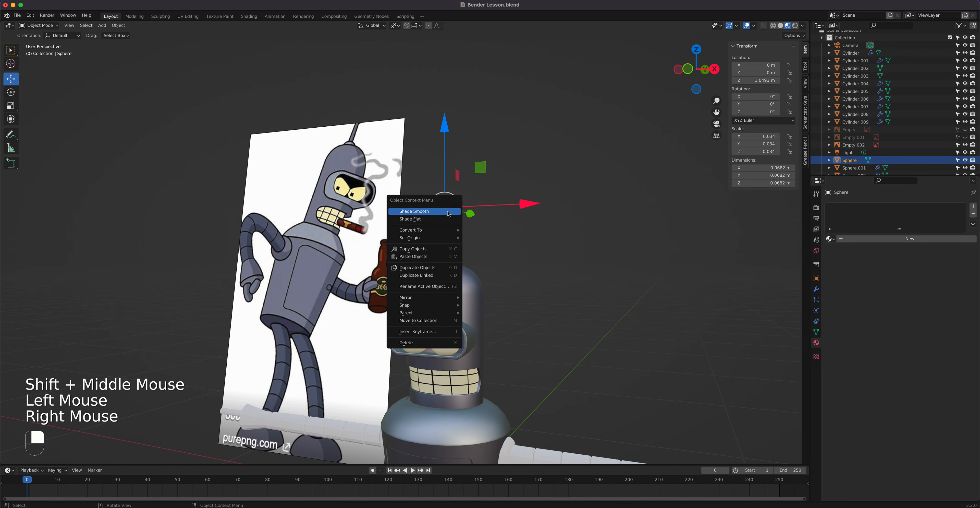
{"action": "left_click", "coordinate": [449, 212]}
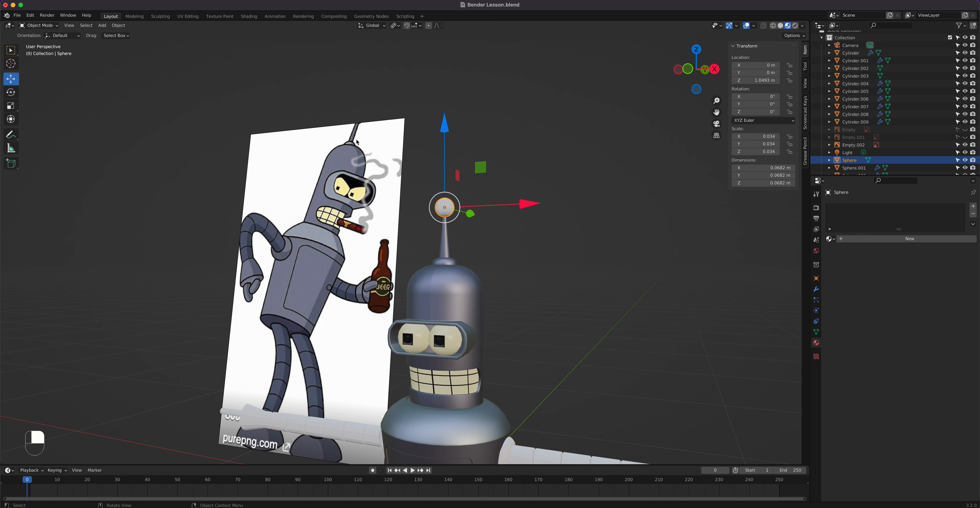
Open the head mesh in Edit Mode and select the face loops of the rounded ring at the antenna's base.
{"action": "left_click", "coordinate": [449, 255]}
{"action": "key", "text": "Tab"}
{"action": "middle_click_drag", "start_coordinate": [448, 255], "coordinate": [452, 311]}
{"action": "scroll", "coordinate": [453, 311], "scroll_direction": "up", "scroll_amount": 4}
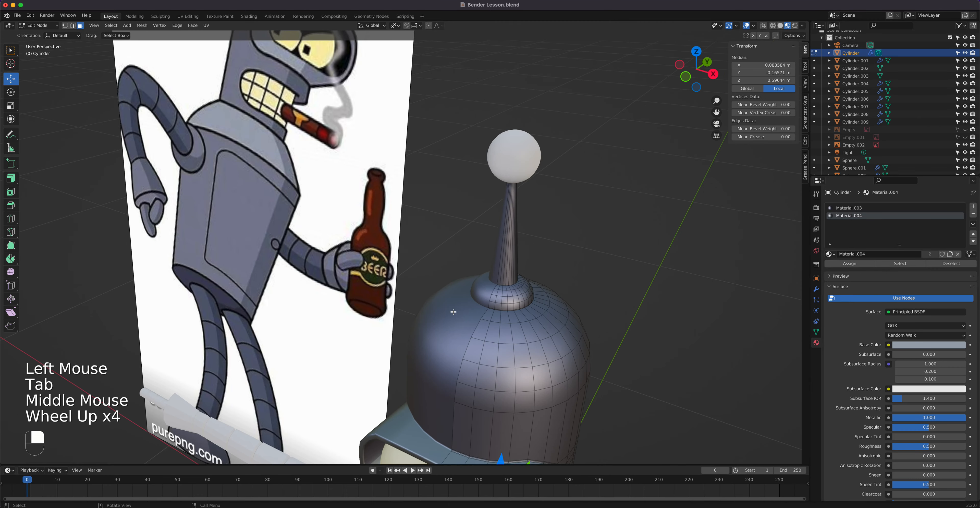
{"action": "left_click", "coordinate": [502, 301]}
{"action": "left_click", "coordinate": [502, 300], "text": "alt"}
{"action": "left_click", "coordinate": [500, 295], "text": "alt+shift"}
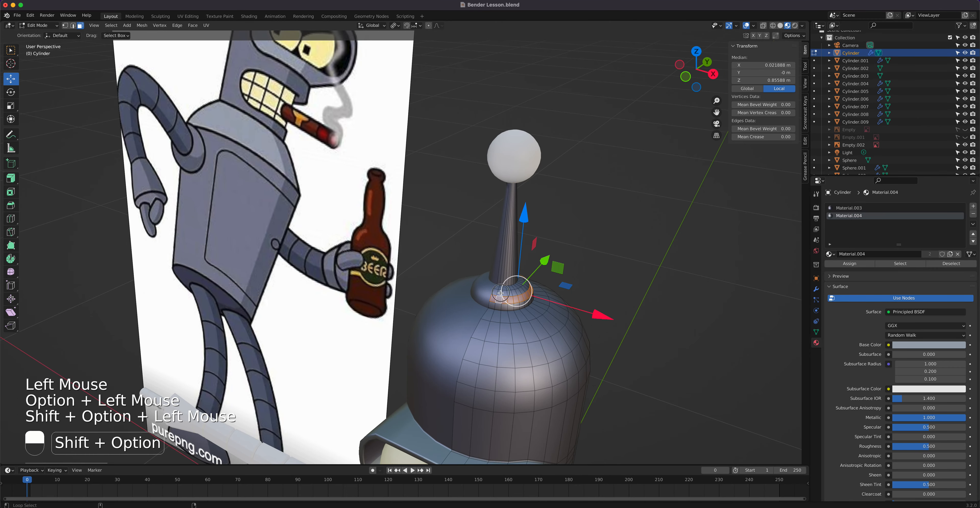
Grow the selection over the antenna's base ring and shaft, assign Material.004 to it and return to Object Mode.
{"action": "key", "text": "ctrl+KP_Add"}
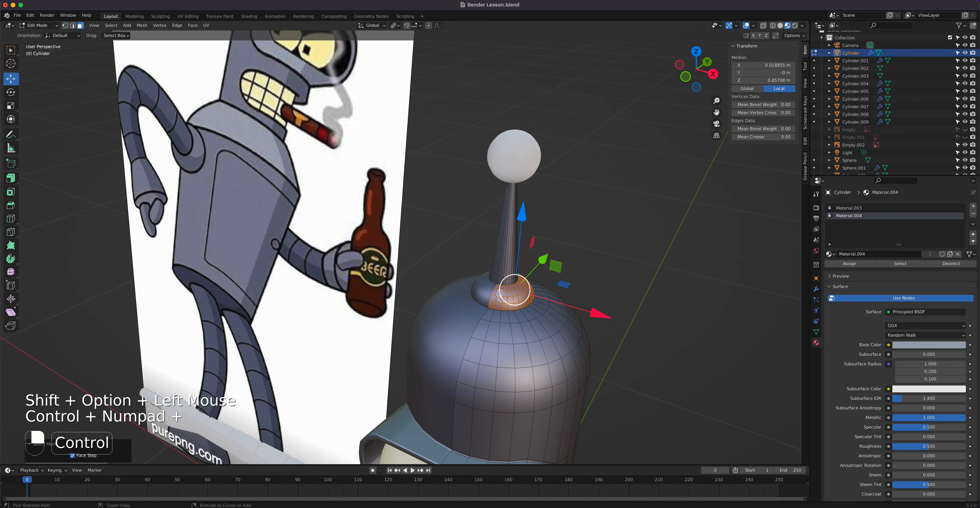
{"action": "key", "text": "ctrl+KP_Add"}
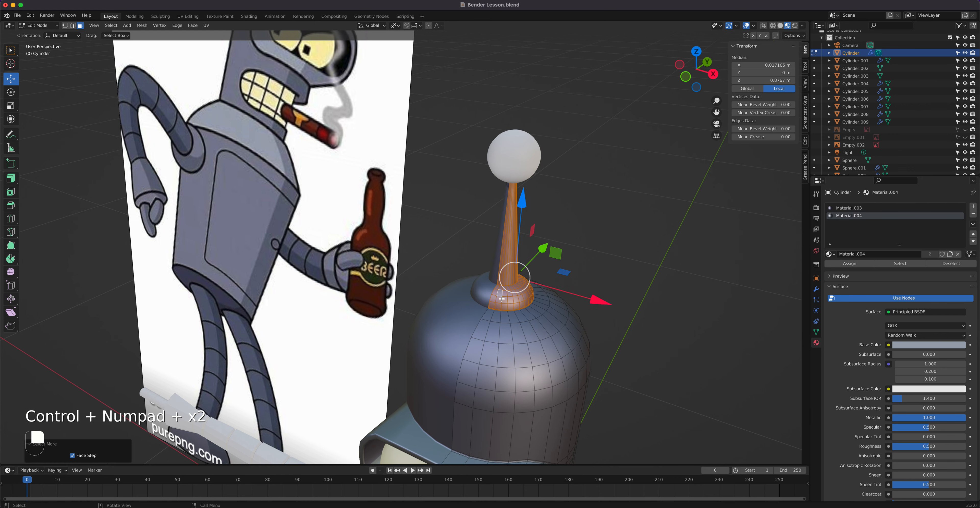
{"action": "scroll", "coordinate": [501, 299], "scroll_direction": "up", "scroll_amount": 3}
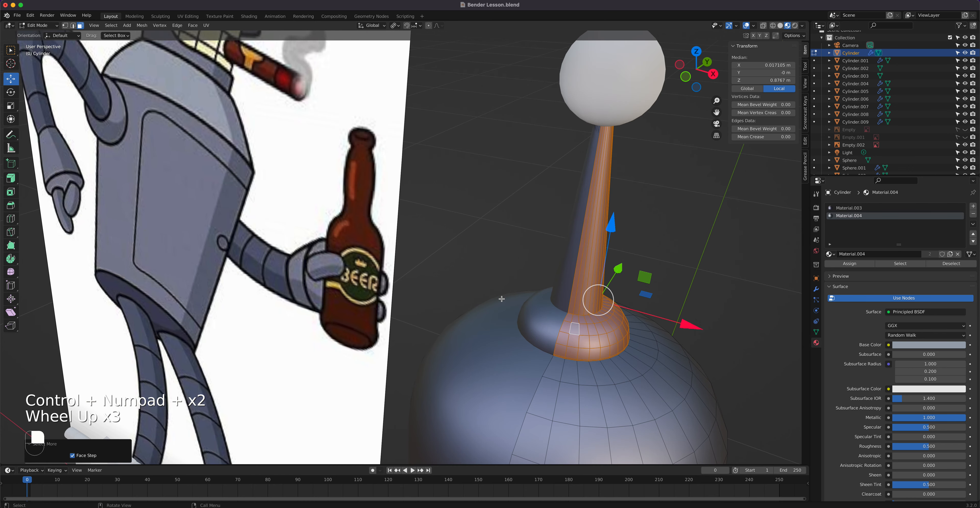
{"action": "key", "text": "super+z"}
{"action": "scroll", "coordinate": [586, 316], "scroll_direction": "down", "scroll_amount": 2}
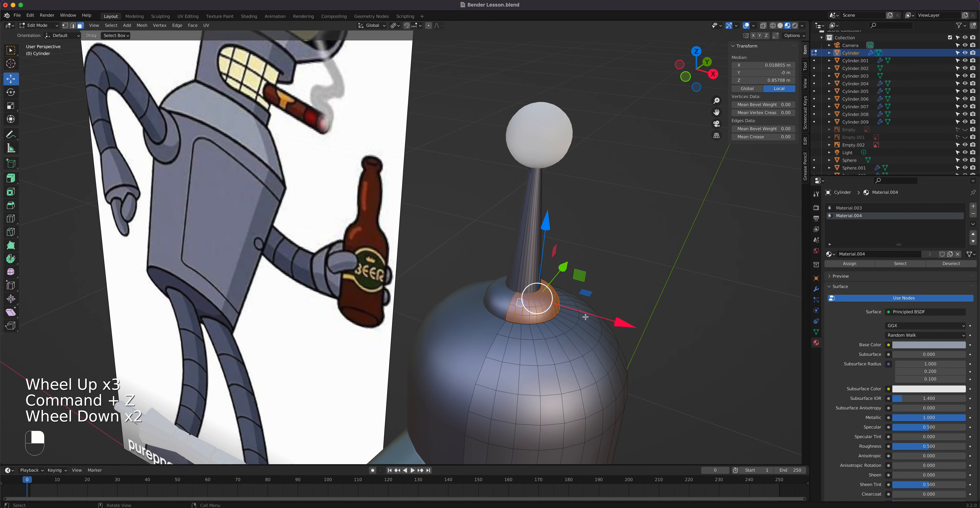
{"action": "scroll", "coordinate": [585, 317], "scroll_direction": "down", "scroll_amount": 2}
{"action": "middle_click_drag", "start_coordinate": [585, 317], "coordinate": [502, 252], "text": "shift"}
{"action": "key", "text": "ctrl+KP_Add"}
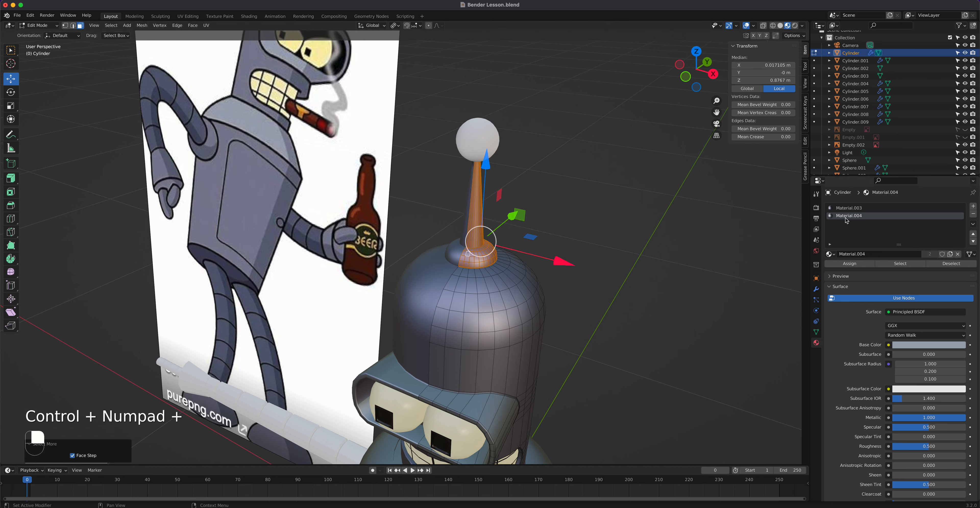
{"action": "left_click", "coordinate": [850, 264]}
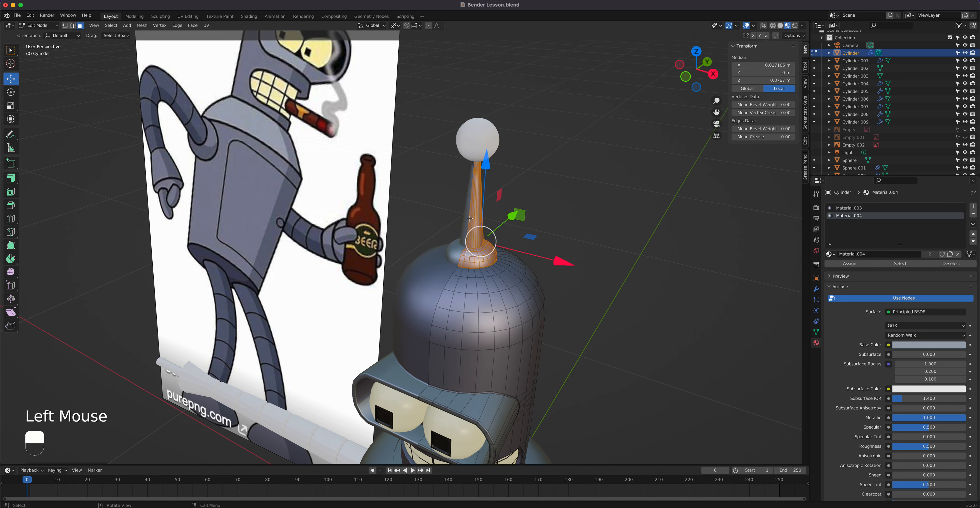
{"action": "key", "text": "Tab"}
Try Material.004 on the antenna's ball, replace it with Material.003 and deselect the ball.
{"action": "left_click", "coordinate": [469, 149]}
{"action": "scroll", "coordinate": [564, 191], "scroll_direction": "down", "scroll_amount": 2}
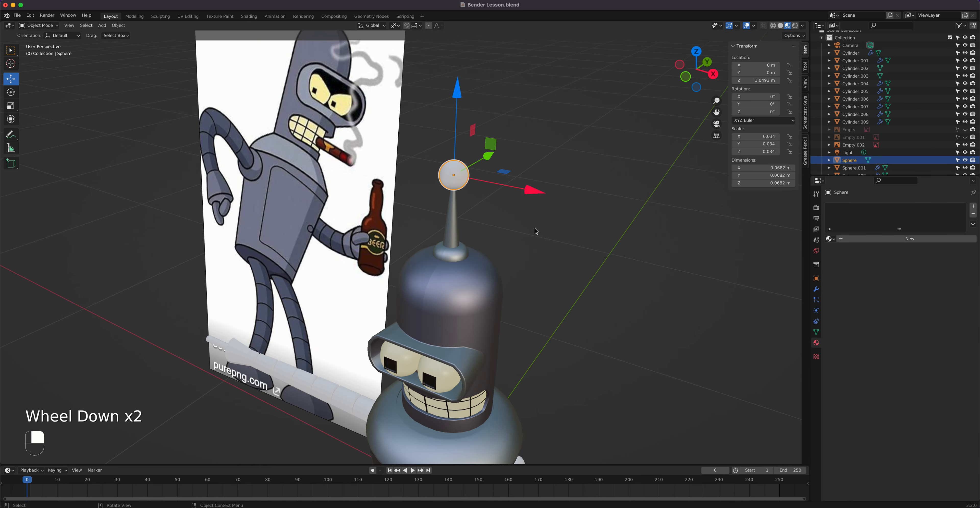
{"action": "left_click", "coordinate": [831, 239]}
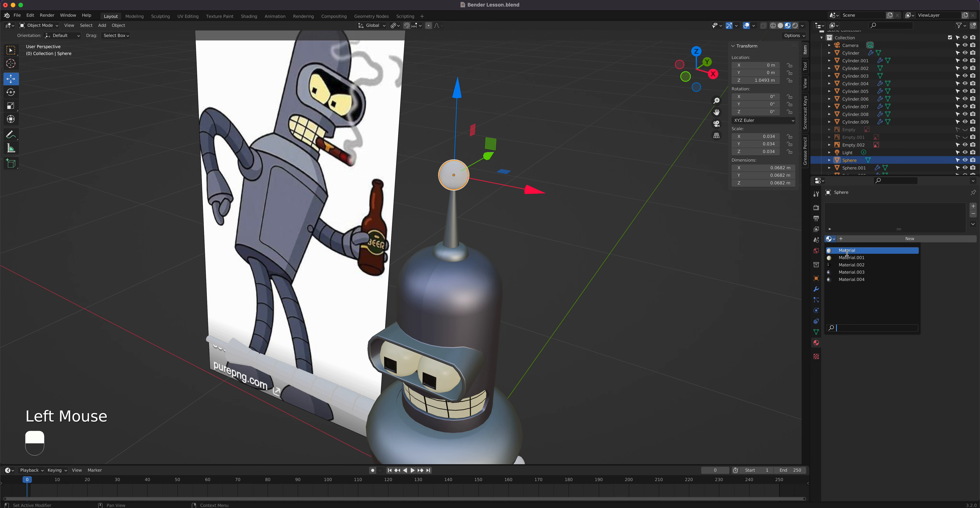
{"action": "left_click", "coordinate": [852, 279]}
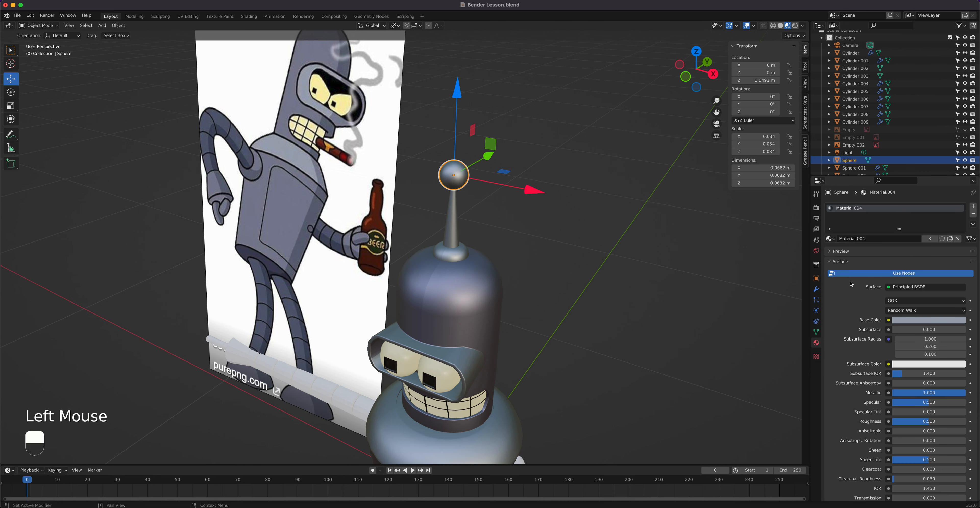
{"action": "left_click", "coordinate": [831, 239]}
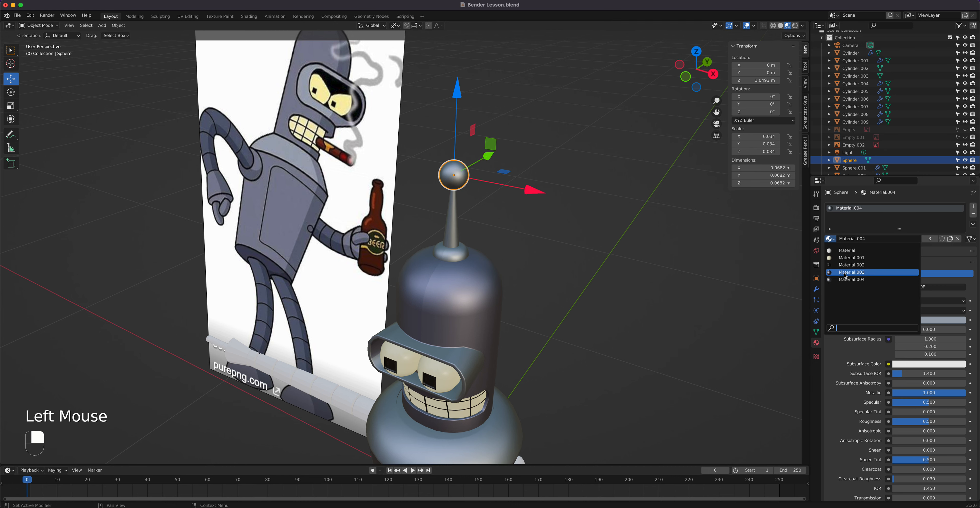
{"action": "left_click", "coordinate": [852, 272]}
{"action": "left_click", "coordinate": [525, 271]}
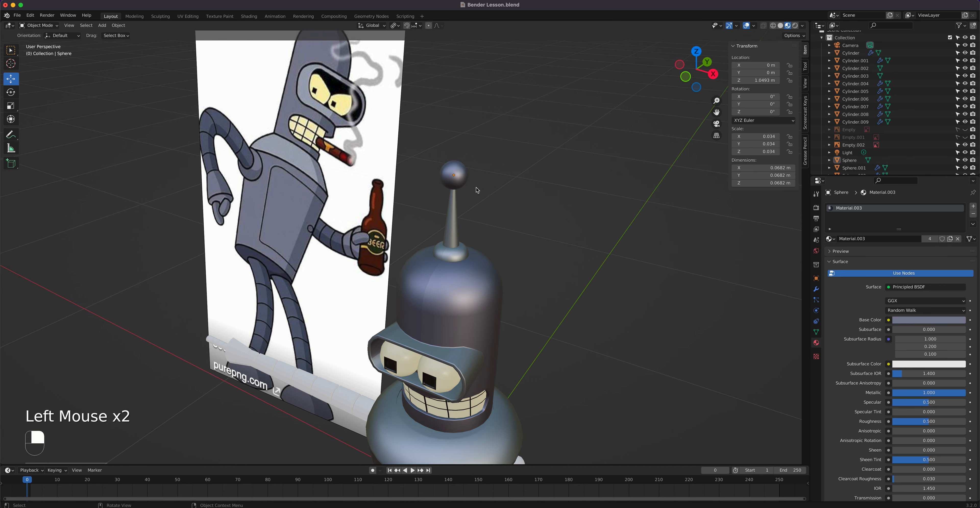
Duplicate the antenna's ball in front view and place the copy over the door on the torso.
{"action": "left_click", "coordinate": [464, 181]}
{"action": "key", "text": "KP_1"}
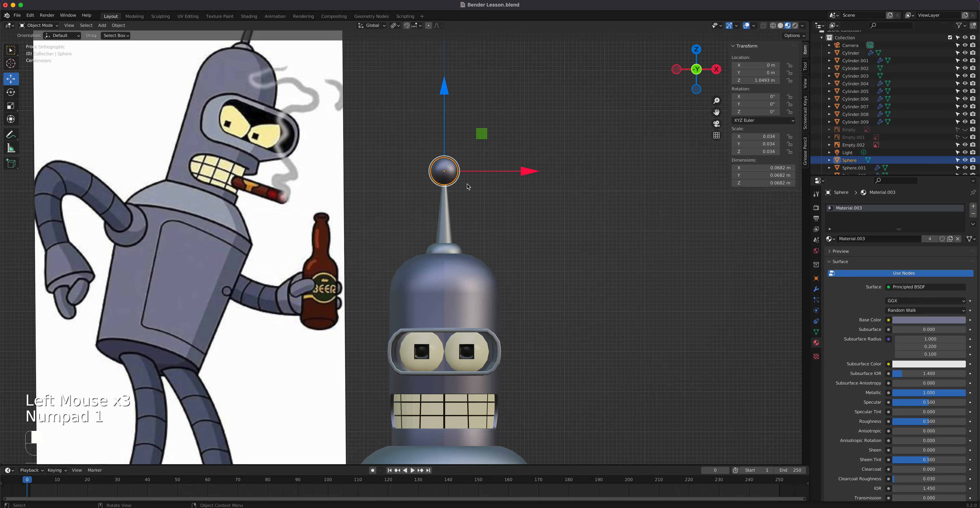
{"action": "scroll", "coordinate": [468, 187], "scroll_direction": "down", "scroll_amount": 2}
{"action": "scroll", "coordinate": [468, 186], "scroll_direction": "down", "scroll_amount": 1}
{"action": "middle_click_drag", "start_coordinate": [475, 264], "coordinate": [485, 203], "text": "shift"}
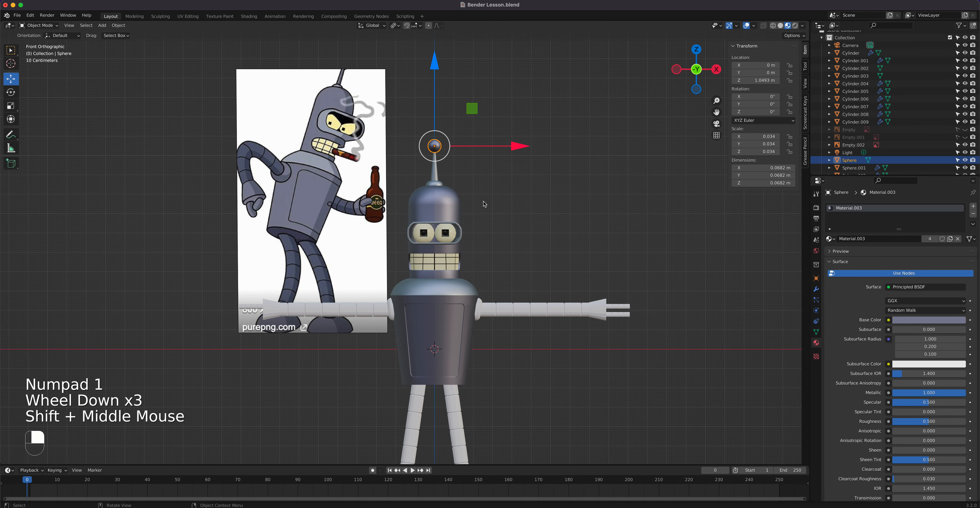
{"action": "key", "text": "shift+d"}
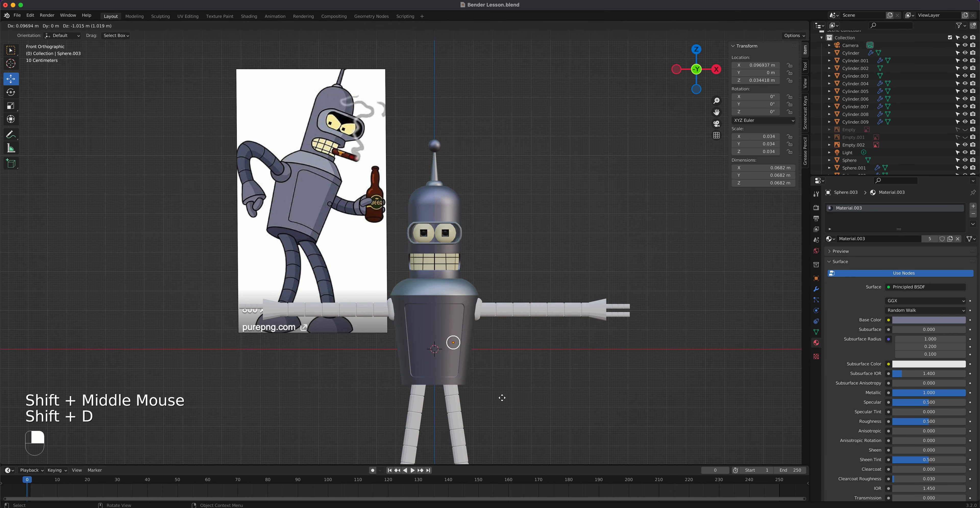
{"action": "left_click", "coordinate": [503, 399]}
Scale the duplicated ball down to about 0.62 of its size for a door knob.
{"action": "scroll", "coordinate": [586, 368], "scroll_direction": "up", "scroll_amount": 3}
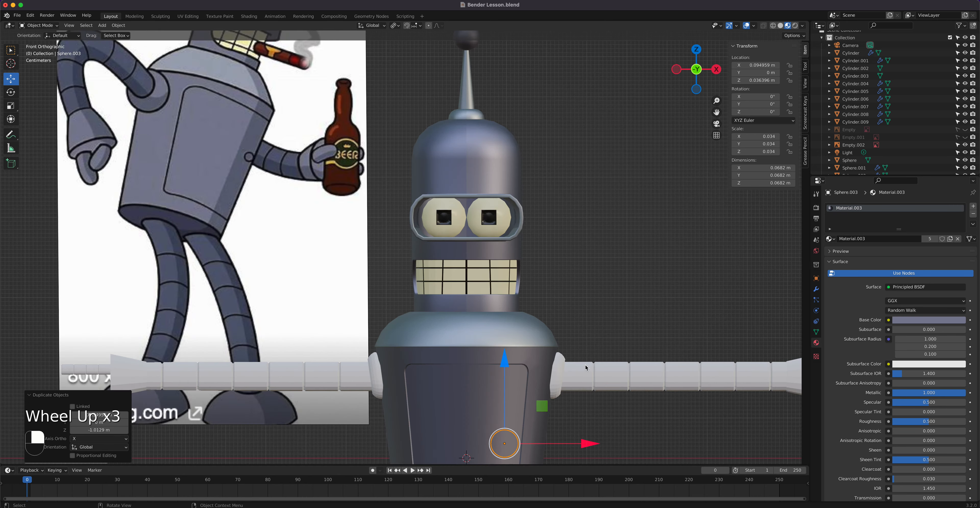
{"action": "middle_click_drag", "start_coordinate": [624, 461], "coordinate": [562, 239], "text": "shift"}
{"action": "key", "text": "s"}
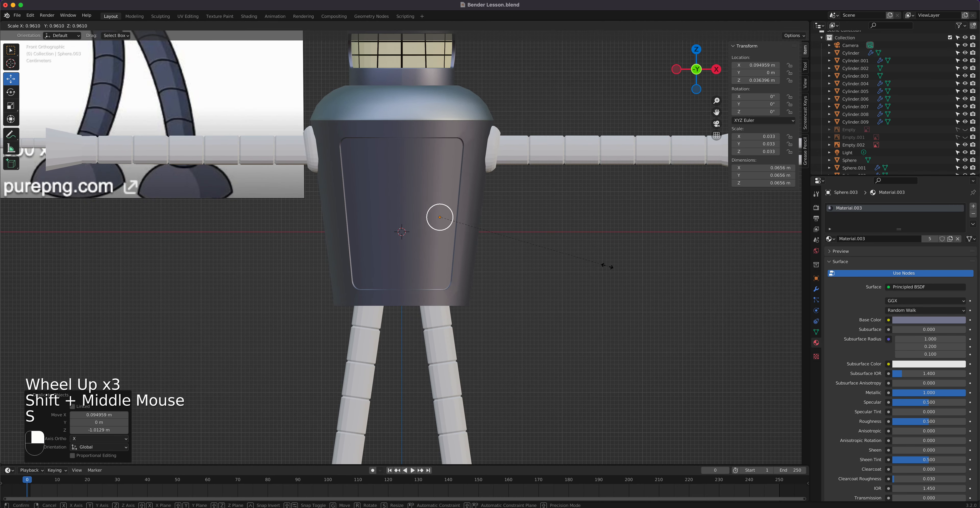
{"action": "left_click", "coordinate": [547, 252]}
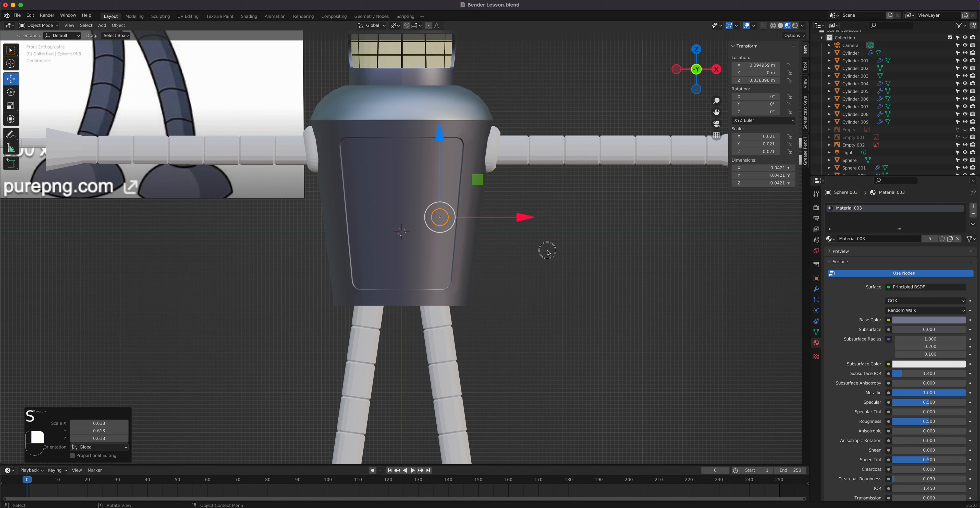
Move the small ball about 0.226 m along negative Y in side view, placing it in front of the door.
{"action": "key", "text": "KP_3"}
{"action": "left_click_drag", "start_coordinate": [510, 217], "coordinate": [420, 217]}
{"action": "scroll", "coordinate": [369, 212], "scroll_direction": "up", "scroll_amount": 1}
{"action": "scroll", "coordinate": [370, 212], "scroll_direction": "up", "scroll_amount": 3}
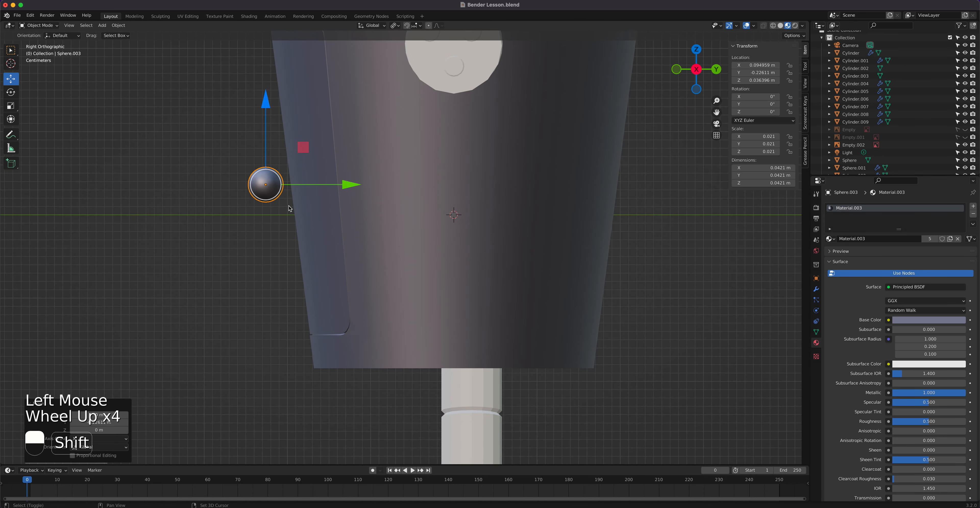
{"action": "middle_click_drag", "start_coordinate": [369, 213], "coordinate": [462, 301], "text": "shift"}
{"action": "scroll", "coordinate": [389, 301], "scroll_direction": "up", "scroll_amount": 4}
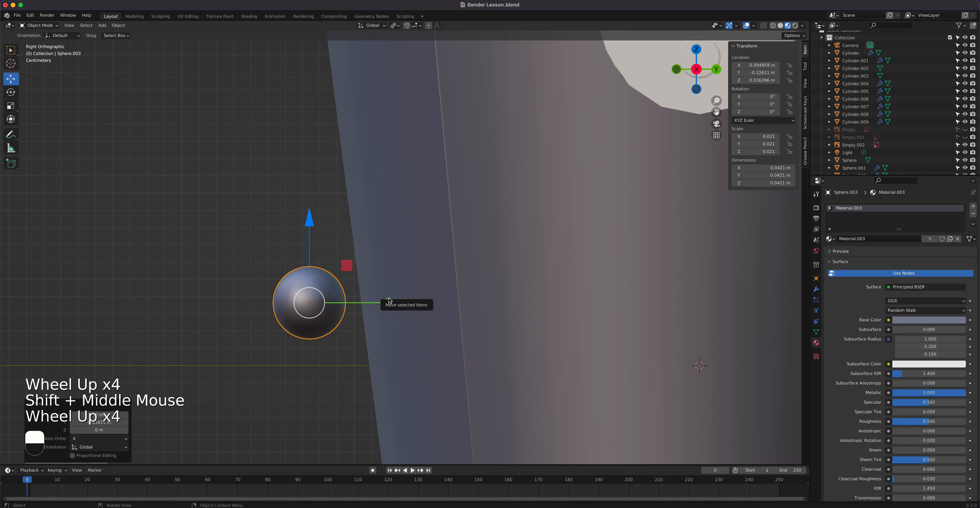
Try flattening the ball to about 0.28 along Y and tilting it about 7° to the door's slope, and undo both changes.
{"action": "key", "text": "s"}
{"action": "key", "text": "y"}
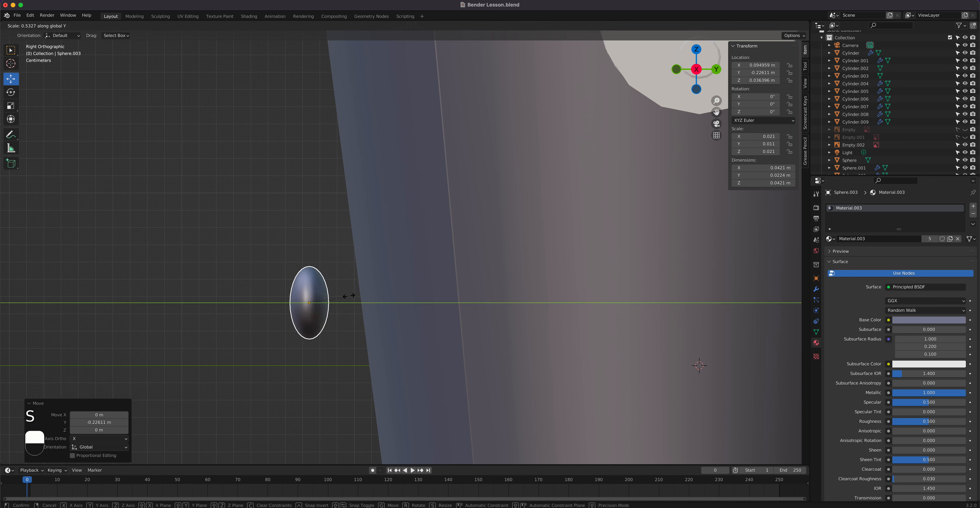
{"action": "left_click", "coordinate": [335, 294]}
{"action": "scroll", "coordinate": [348, 264], "scroll_direction": "down", "scroll_amount": 3}
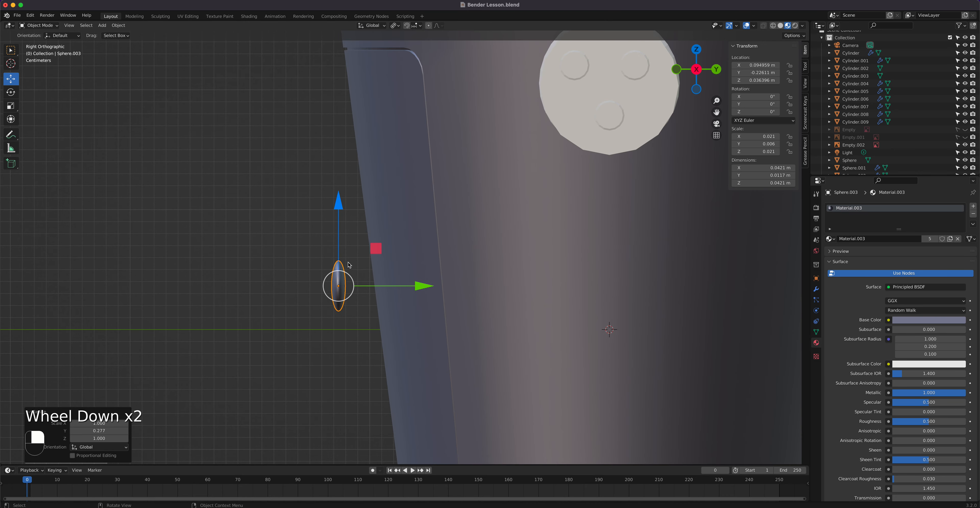
{"action": "scroll", "coordinate": [347, 278], "scroll_direction": "up", "scroll_amount": 4}
{"action": "scroll", "coordinate": [348, 290], "scroll_direction": "up", "scroll_amount": 1}
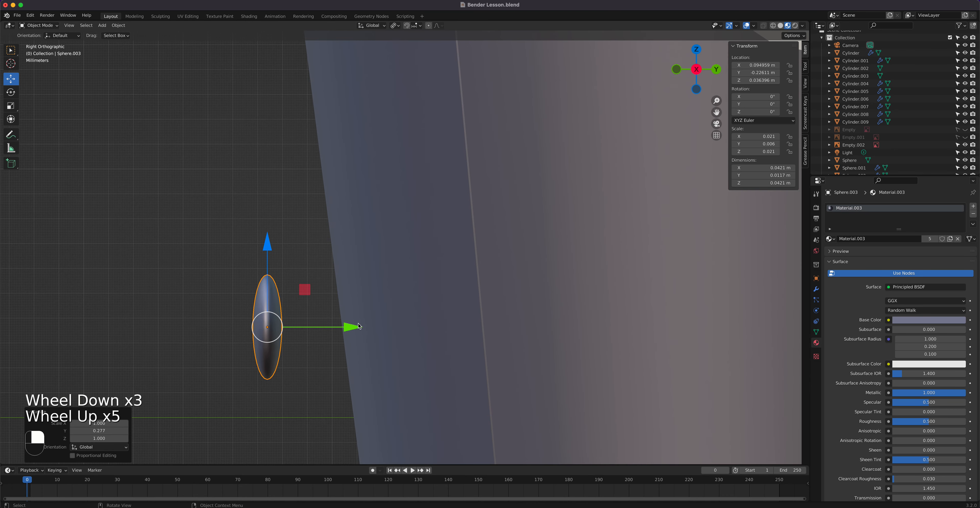
{"action": "key", "text": "r"}
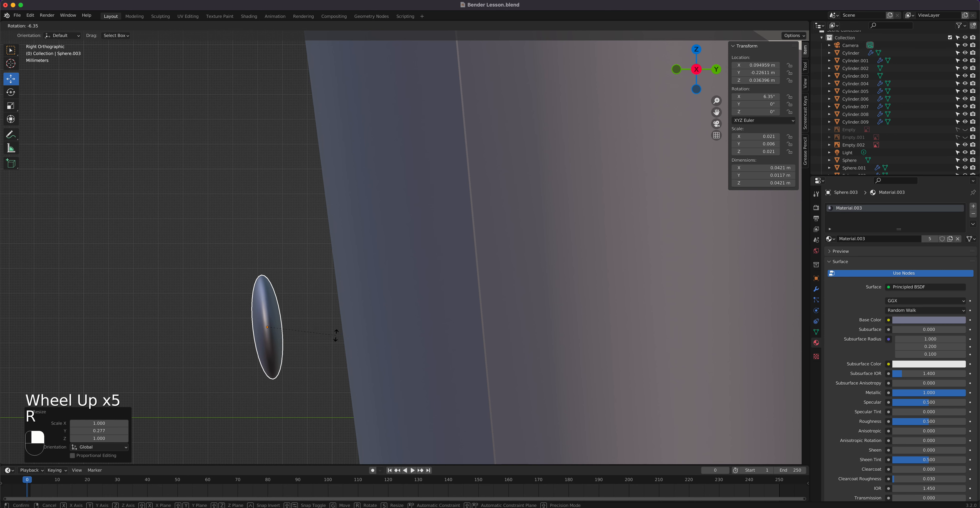
{"action": "left_click", "coordinate": [335, 334]}
{"action": "scroll", "coordinate": [294, 327], "scroll_direction": "up", "scroll_amount": 1}
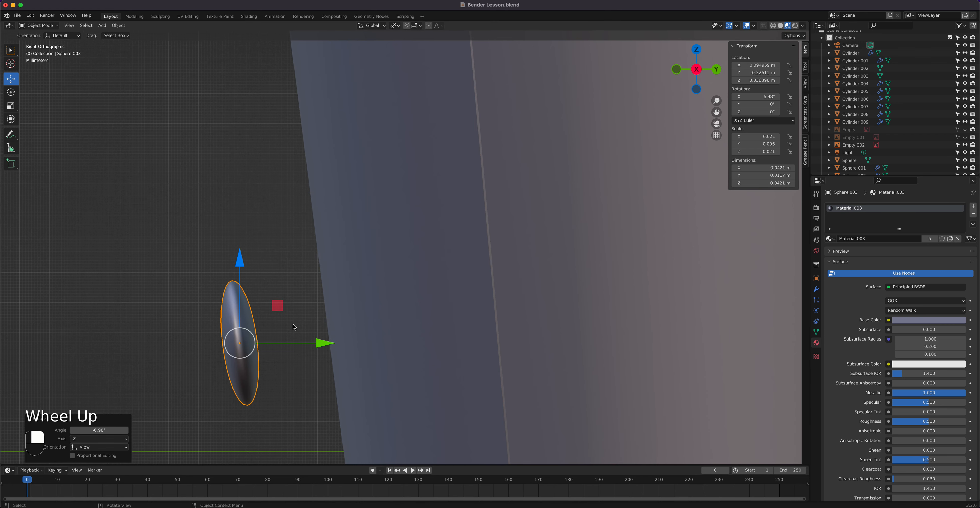
{"action": "key", "text": "Tab"}
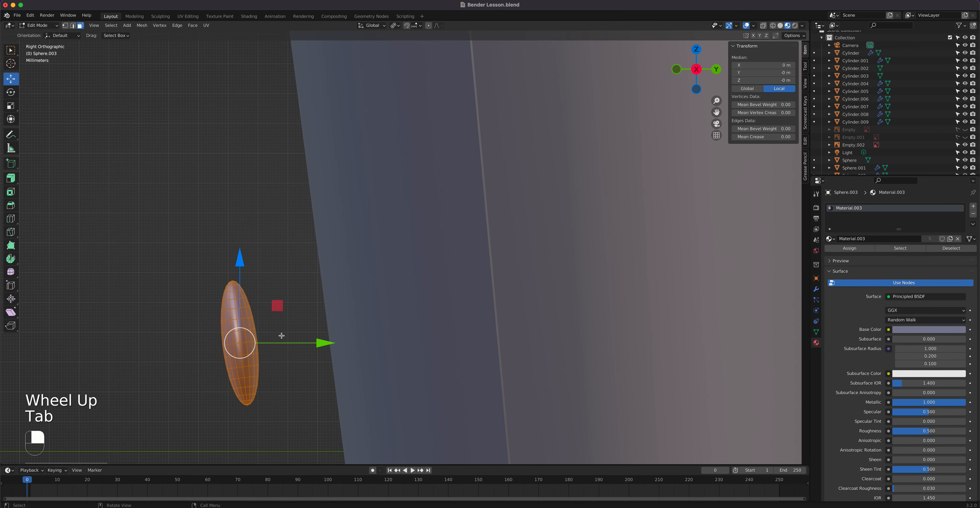
{"action": "key", "text": "super+z"}
{"action": "key", "text": "super+z"}
{"action": "key", "text": "super+z"}
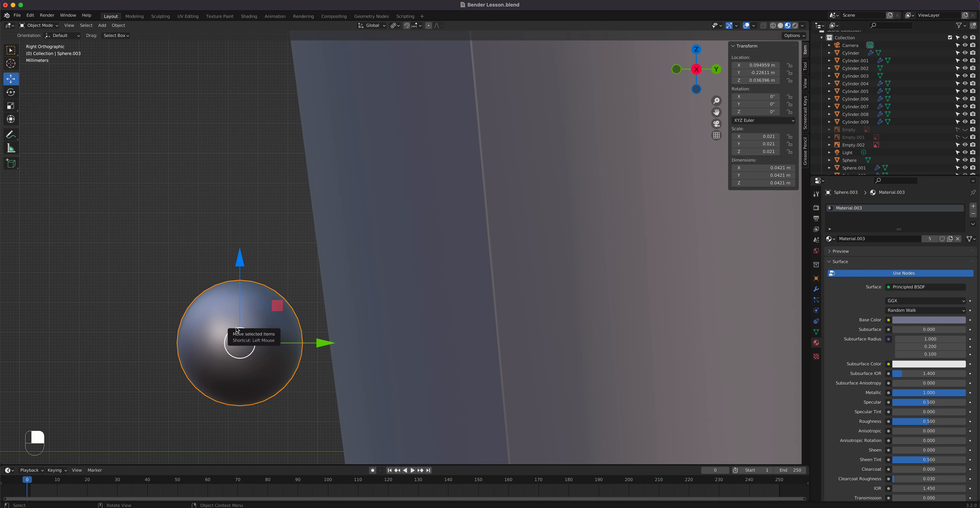
Show the scene in wireframe and rotate the small ball 90° in side view so its pole faces the torso.
{"action": "left_click", "coordinate": [774, 26]}
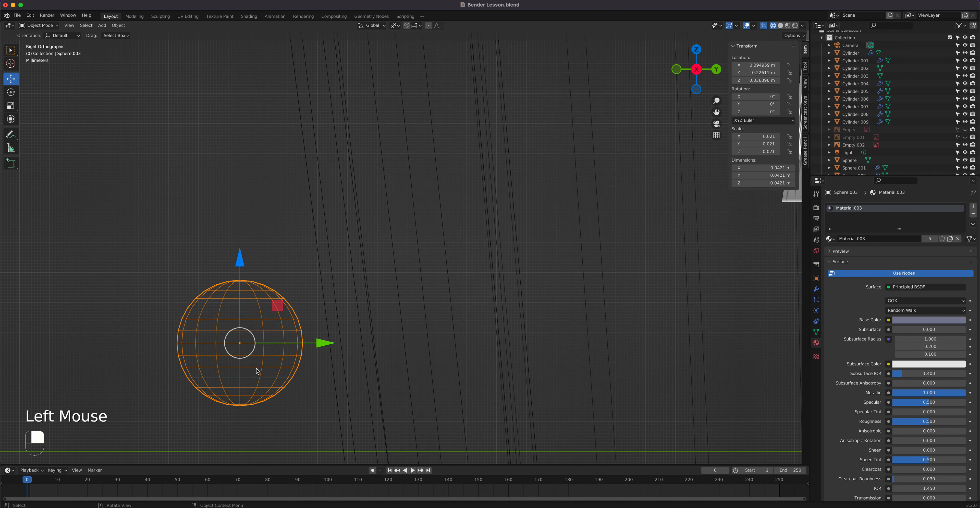
{"action": "type", "text": "r90"}
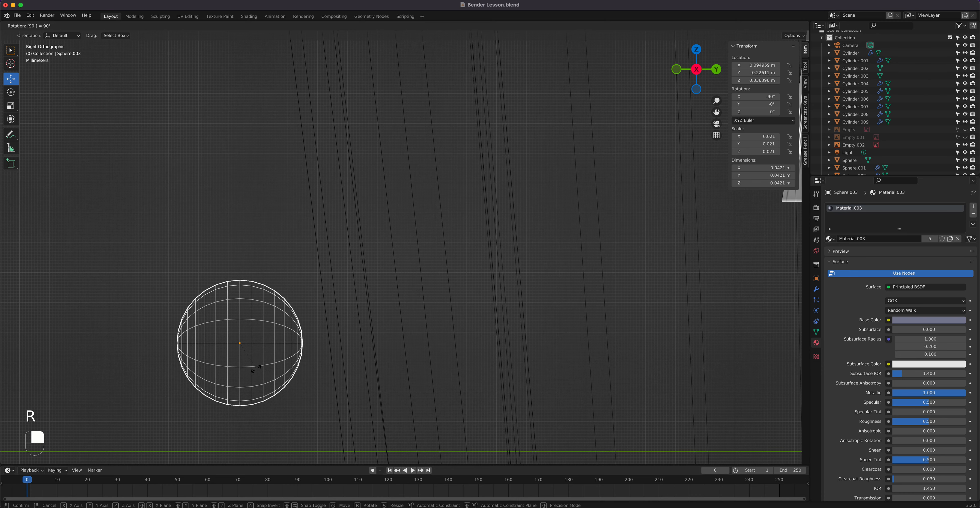
{"action": "key", "text": "Return"}
{"action": "middle_click_drag", "start_coordinate": [316, 344], "coordinate": [289, 343]}
{"action": "middle_click_drag", "start_coordinate": [236, 363], "coordinate": [291, 346], "text": "shift"}
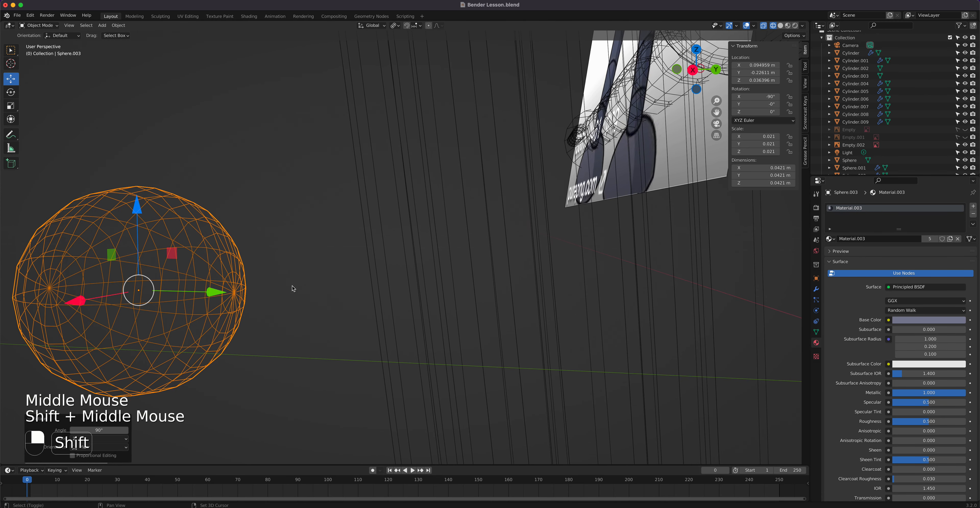
In solid shading, edit the ball's mesh and select the cap facing the torso by growing its pole vertex selection three times.
{"action": "left_click", "coordinate": [781, 26]}
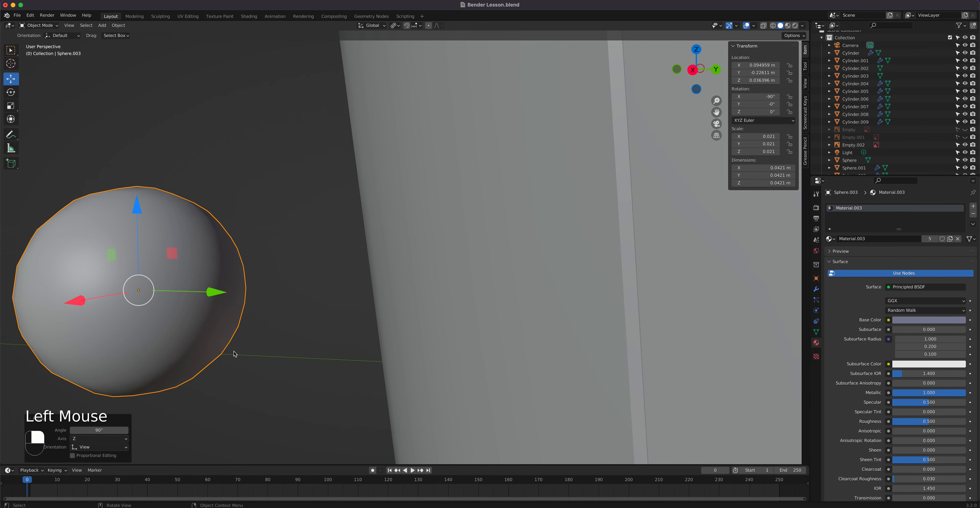
{"action": "key", "text": "Tab"}
{"action": "key", "text": "1"}
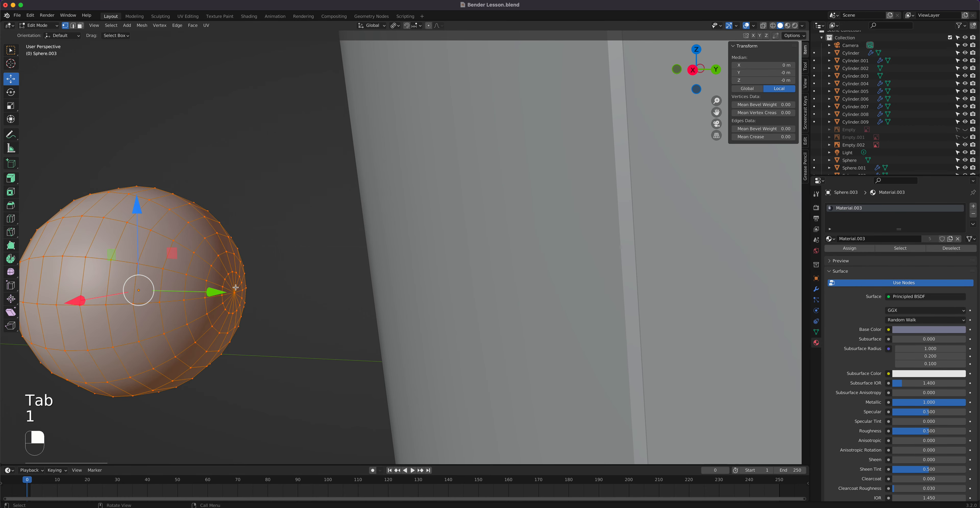
{"action": "left_click", "coordinate": [235, 289]}
{"action": "key", "text": "ctrl+KP_Add"}
{"action": "key", "text": "ctrl+KP_Add"}
{"action": "key", "text": "ctrl+KP_Add"}
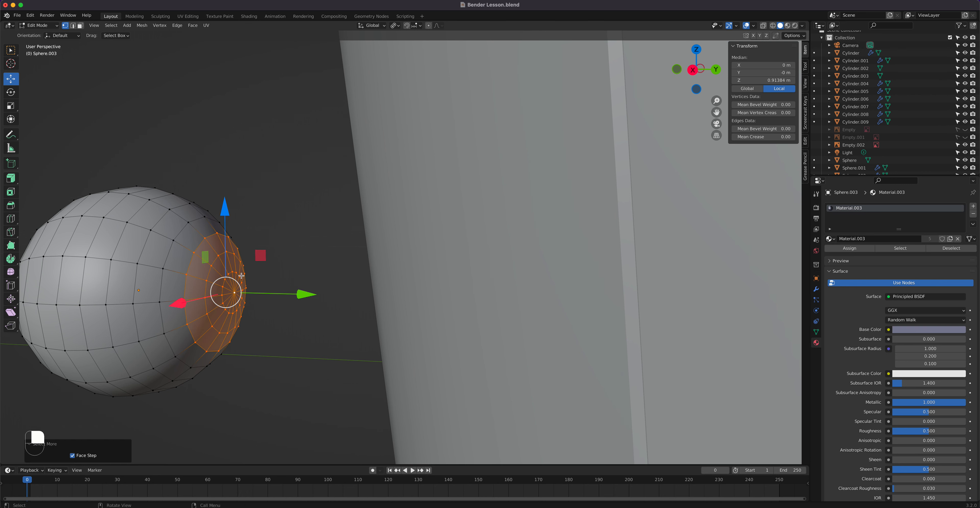
{"action": "key", "text": "3"}
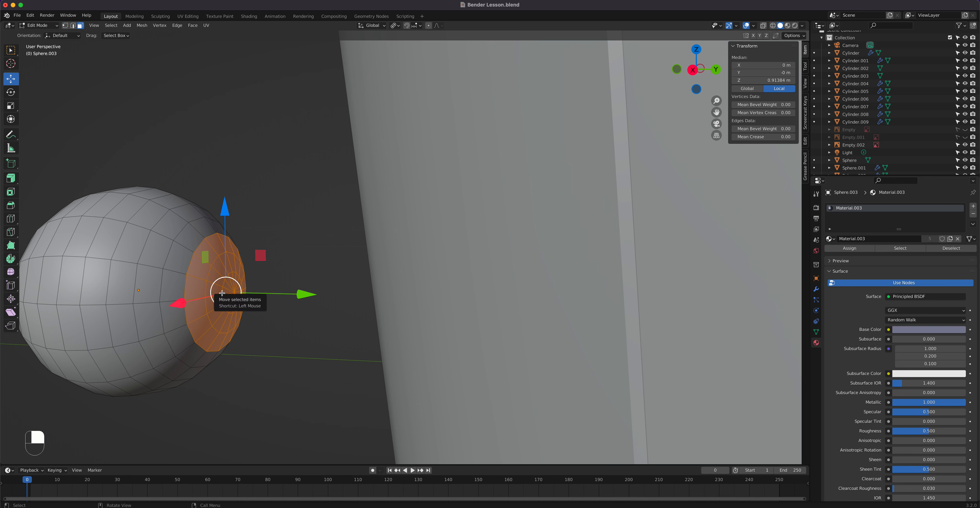
Flatten the selected cap by scaling it to 0 along Y.
{"action": "key", "text": "s"}
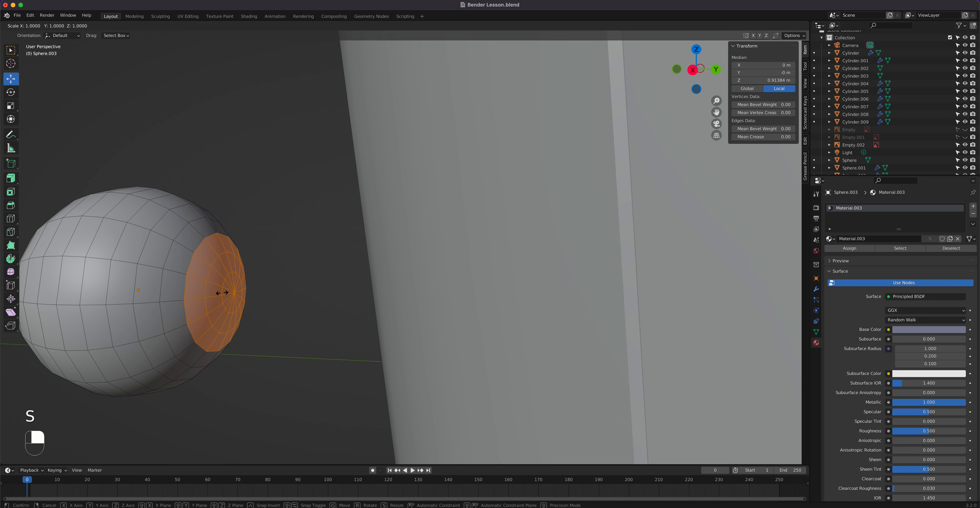
{"action": "type", "text": "y0"}
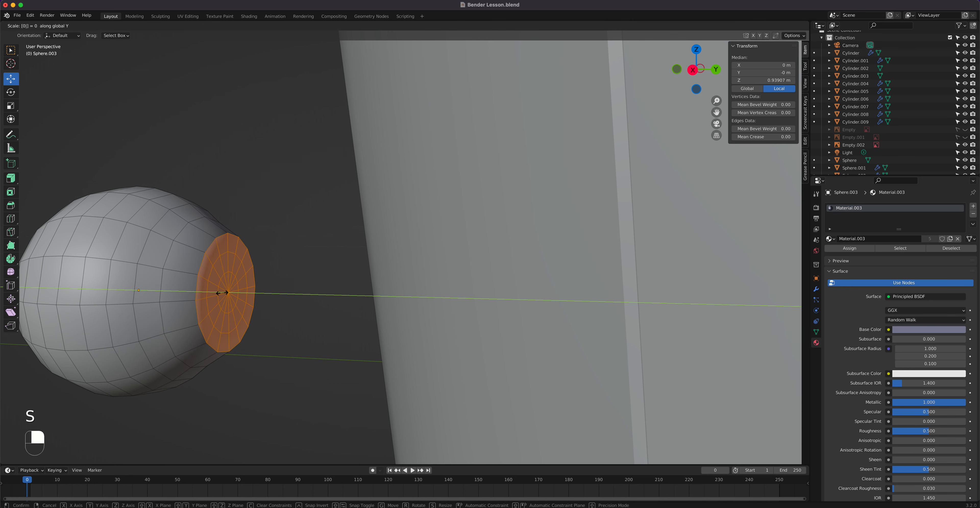
{"action": "left_click", "coordinate": [223, 292]}
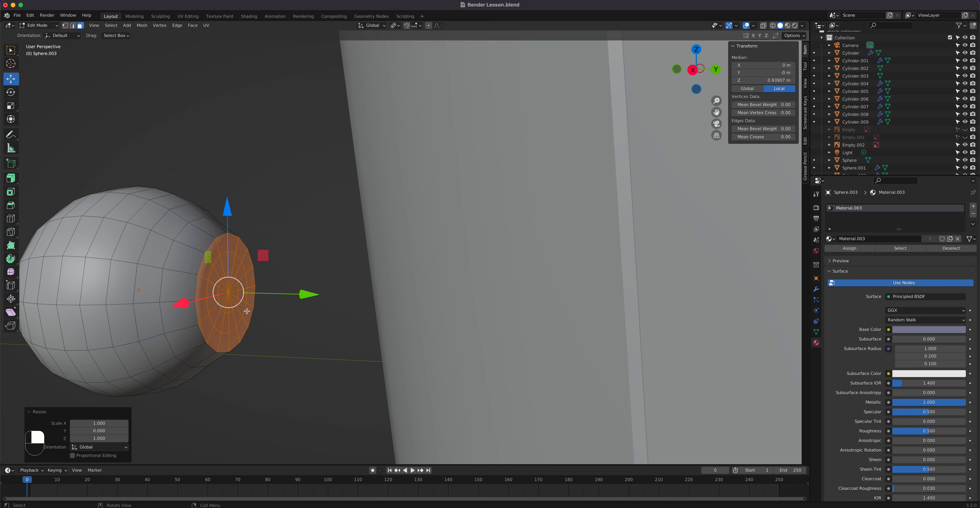
Delete the flattened cap's faces and fill the open edge loop with a single face.
{"action": "key", "text": "x"}
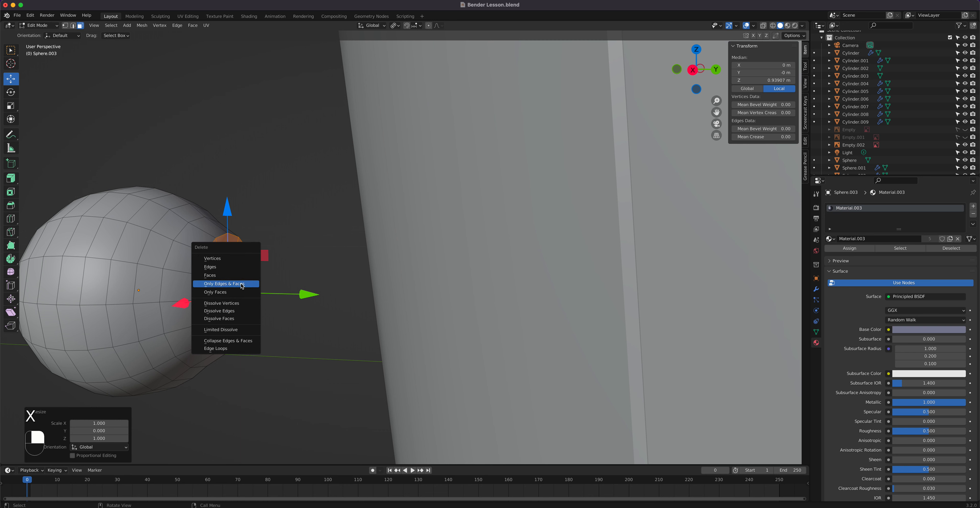
{"action": "left_click", "coordinate": [236, 273]}
{"action": "key", "text": "2"}
{"action": "left_click", "coordinate": [241, 276]}
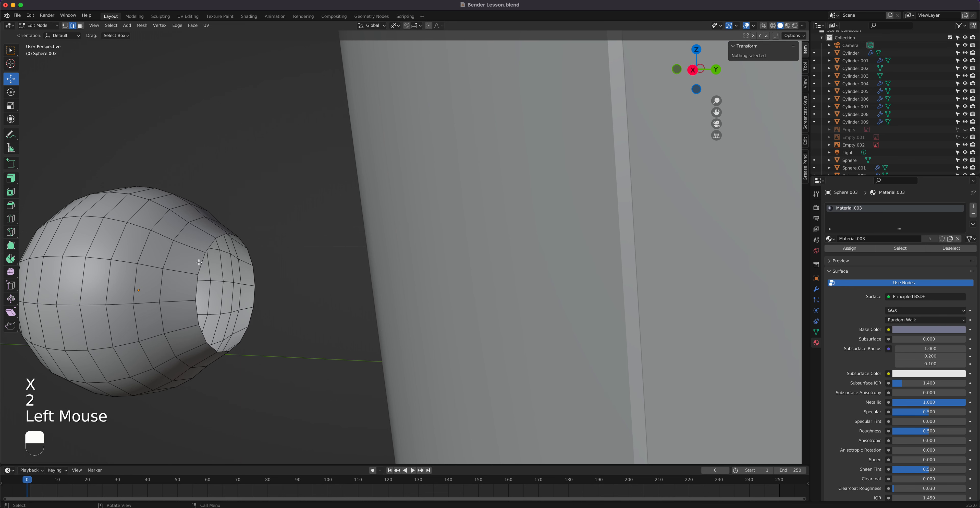
{"action": "left_click", "coordinate": [232, 254], "text": "alt"}
{"action": "key", "text": "f"}
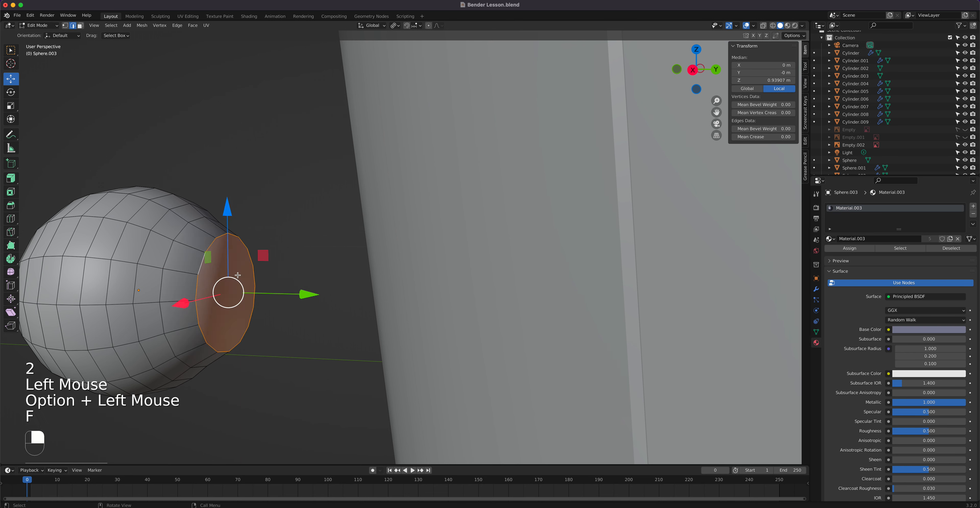
Inset the new face and extrude it about 0.019 m toward the torso as the knob's stem, returning to Object Mode.
{"action": "key", "text": "i"}
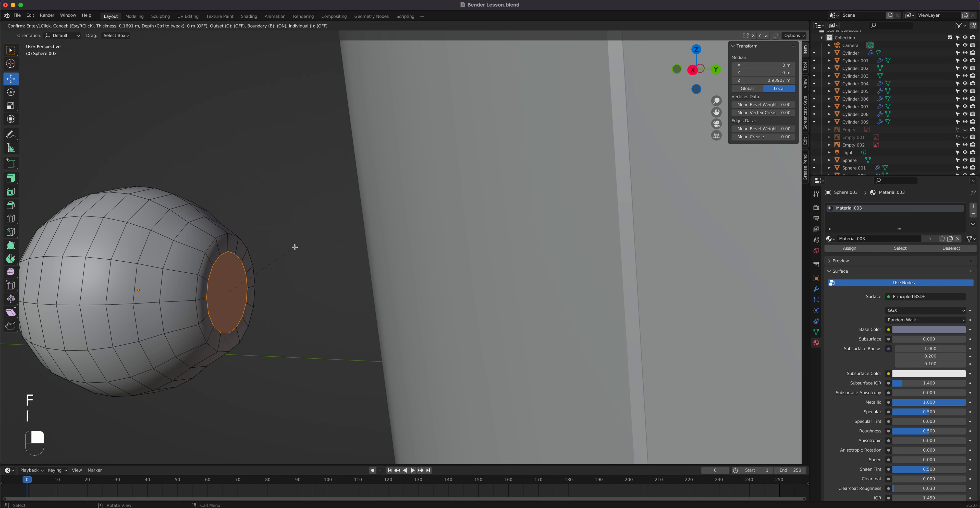
{"action": "left_click", "coordinate": [295, 247]}
{"action": "key", "text": "e"}
{"action": "left_click", "coordinate": [365, 287]}
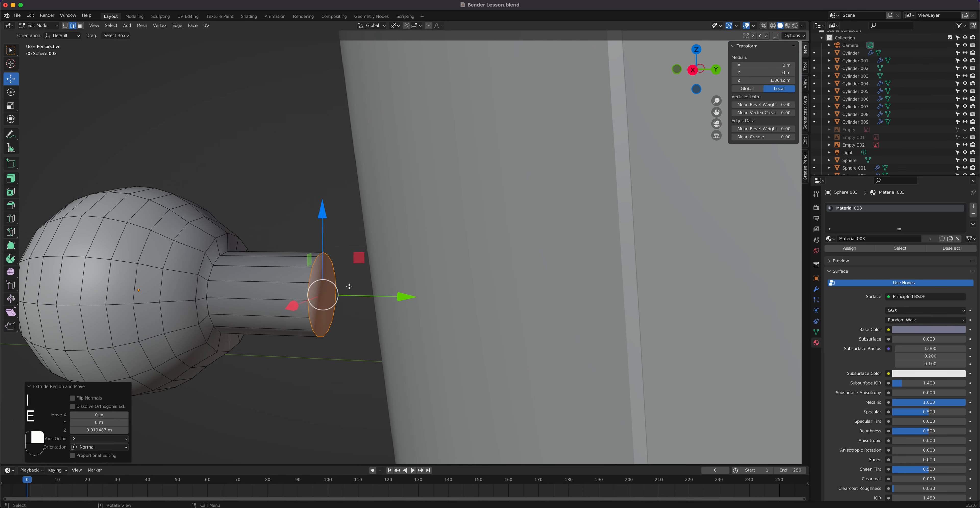
{"action": "key", "text": "Tab"}
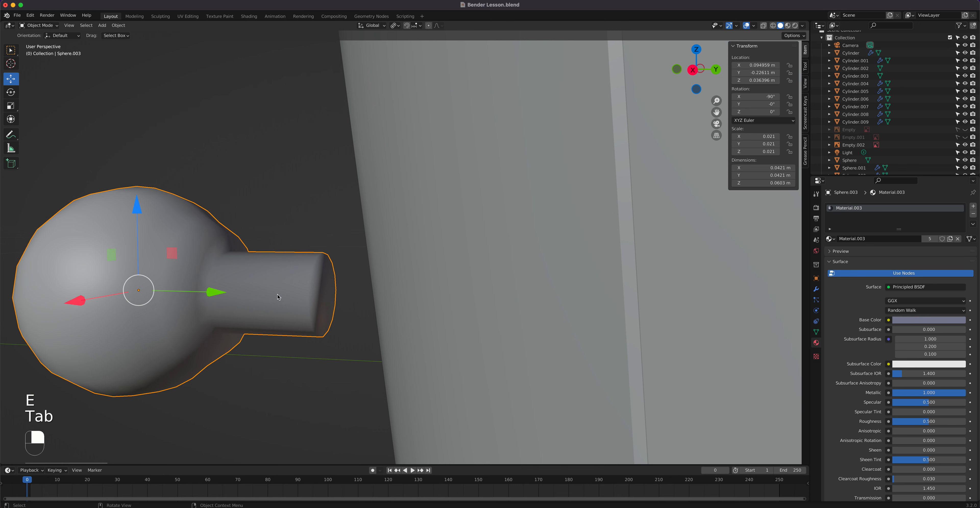
Squash the knob along Y in side view, scaling it to about 0.54 and again to about 0.77.
{"action": "key", "text": "KP_3"}
{"action": "key", "text": "s"}
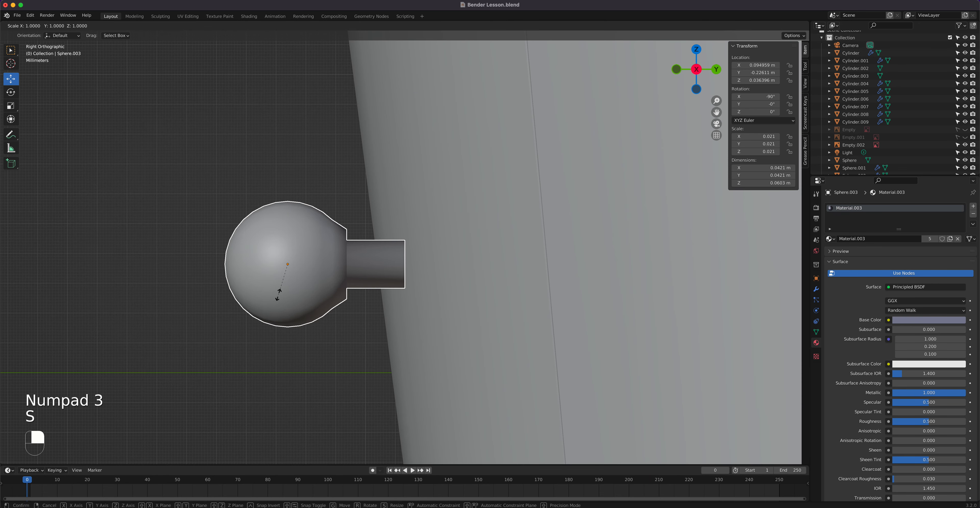
{"action": "key", "text": "y"}
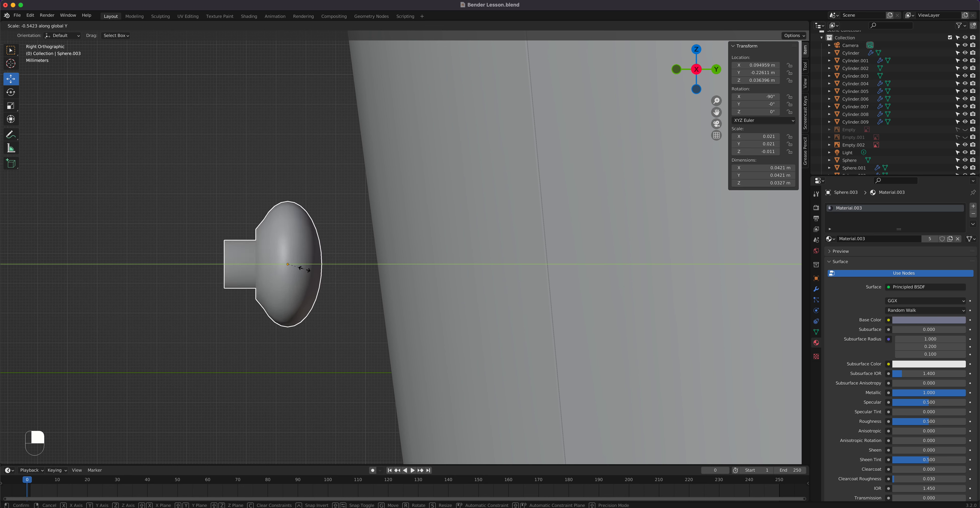
{"action": "left_click", "coordinate": [303, 268]}
{"action": "key", "text": "s"}
{"action": "key", "text": "y"}
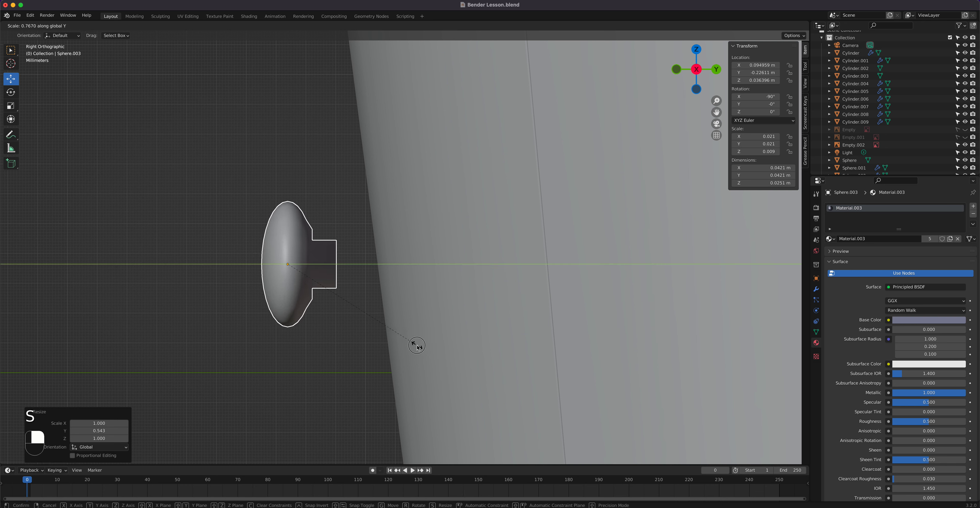
{"action": "left_click", "coordinate": [417, 341]}
Move the knob about 0.018 m along Y toward the torso and tilt it about 7.6° in side view to follow the torso's slope.
{"action": "left_click_drag", "start_coordinate": [373, 264], "coordinate": [431, 267]}
{"action": "key", "text": "r"}
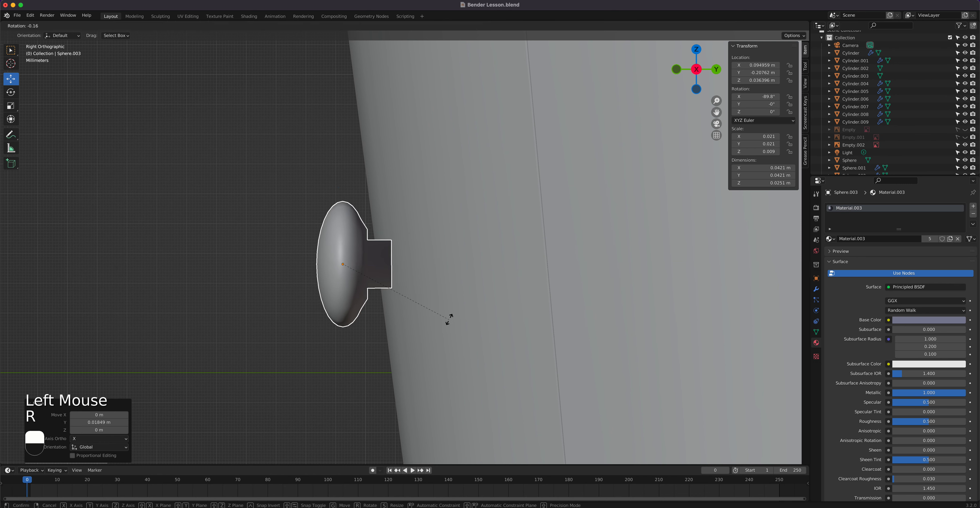
{"action": "left_click", "coordinate": [448, 303]}
{"action": "middle_click", "coordinate": [412, 328]}
{"action": "scroll", "coordinate": [422, 331], "scroll_direction": "down", "scroll_amount": 1}
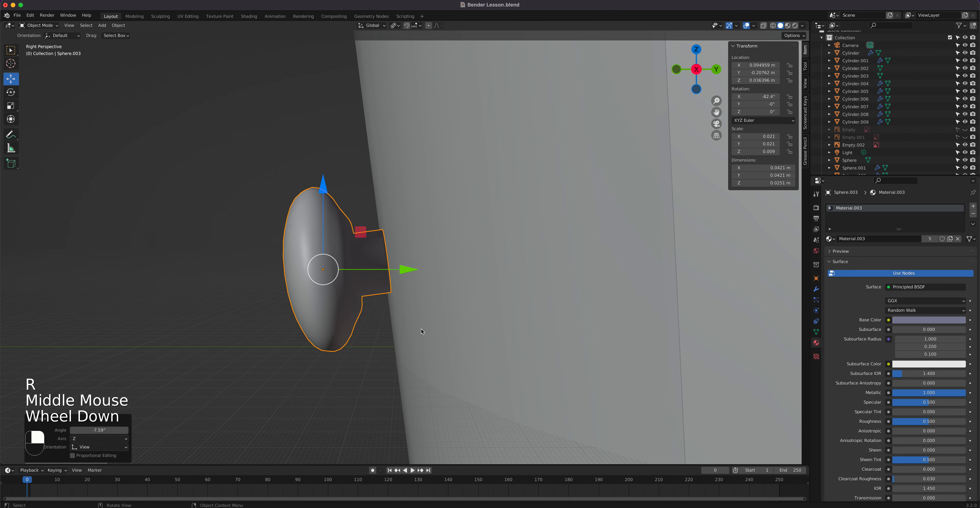
{"action": "scroll", "coordinate": [422, 330], "scroll_direction": "up", "scroll_amount": 2}
{"action": "scroll", "coordinate": [422, 331], "scroll_direction": "down", "scroll_amount": 4}
{"action": "middle_click_drag", "start_coordinate": [423, 327], "coordinate": [432, 345]}
Push the knob about 0.028 m farther along Y into the torso door and rotate it about 31° in top view to face outward.
{"action": "left_click_drag", "start_coordinate": [474, 292], "coordinate": [513, 286]}
{"action": "middle_click_drag", "start_coordinate": [514, 287], "coordinate": [468, 351]}
{"action": "key", "text": "KP_7"}
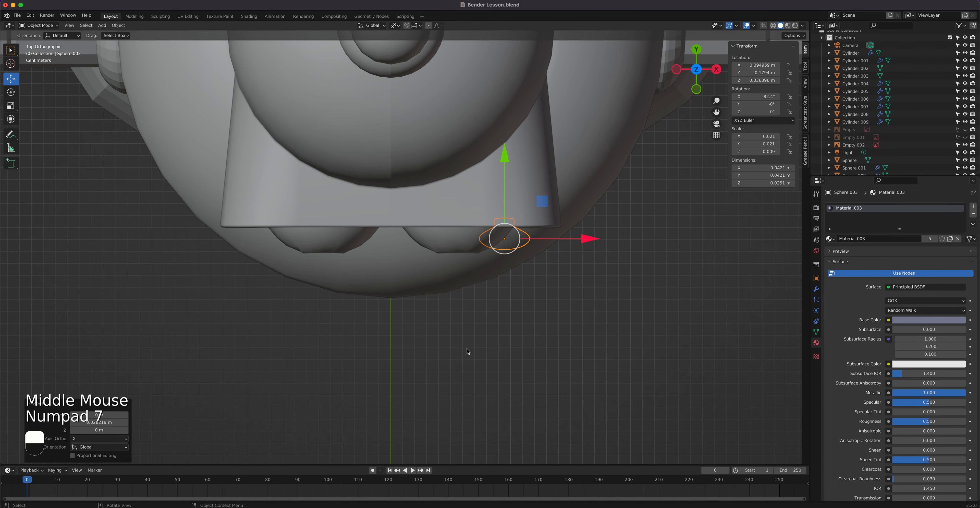
{"action": "scroll", "coordinate": [489, 290], "scroll_direction": "up", "scroll_amount": 2}
{"action": "middle_click_drag", "start_coordinate": [489, 290], "coordinate": [483, 326], "text": "shift"}
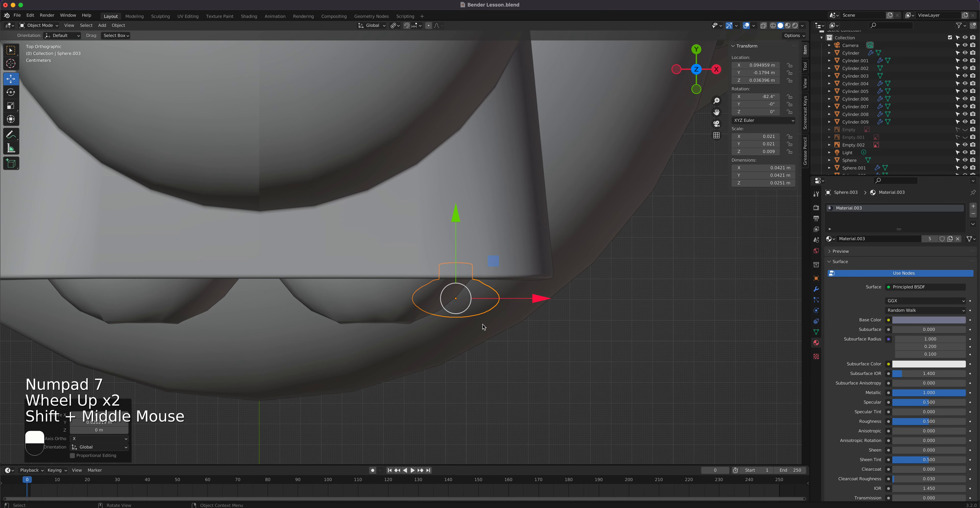
{"action": "key", "text": "r"}
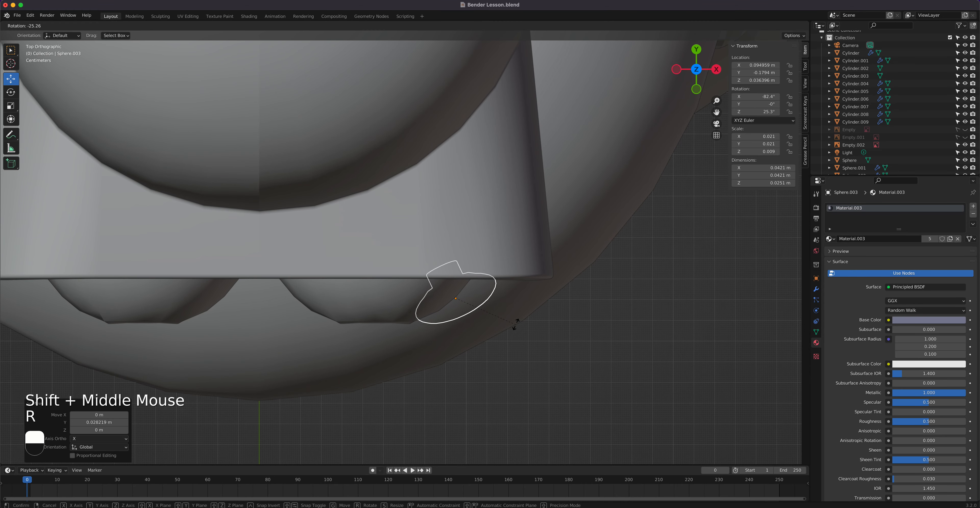
{"action": "left_click", "coordinate": [516, 322]}
{"action": "middle_click_drag", "start_coordinate": [516, 321], "coordinate": [446, 292]}
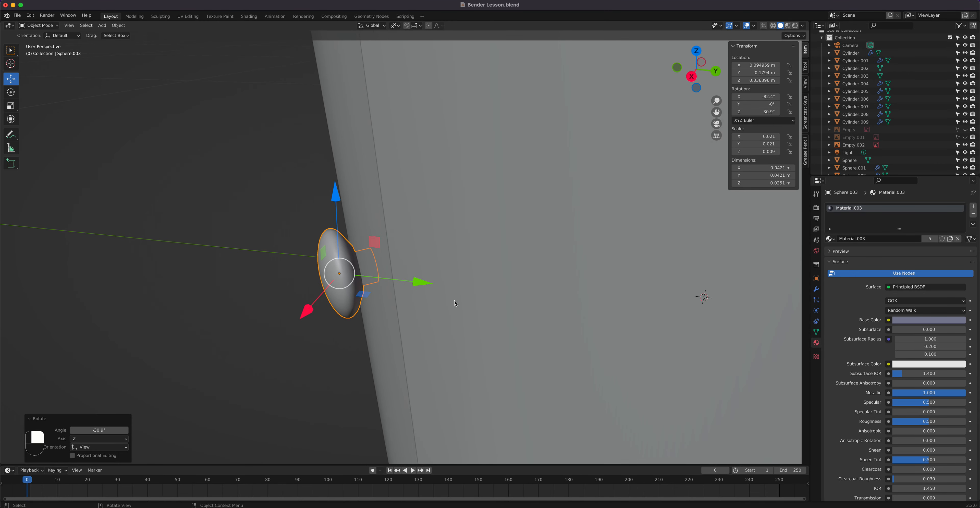
Nudge the knob slightly outward in top view to adjust how deep its stem sits in the door.
{"action": "key", "text": "KP_3"}
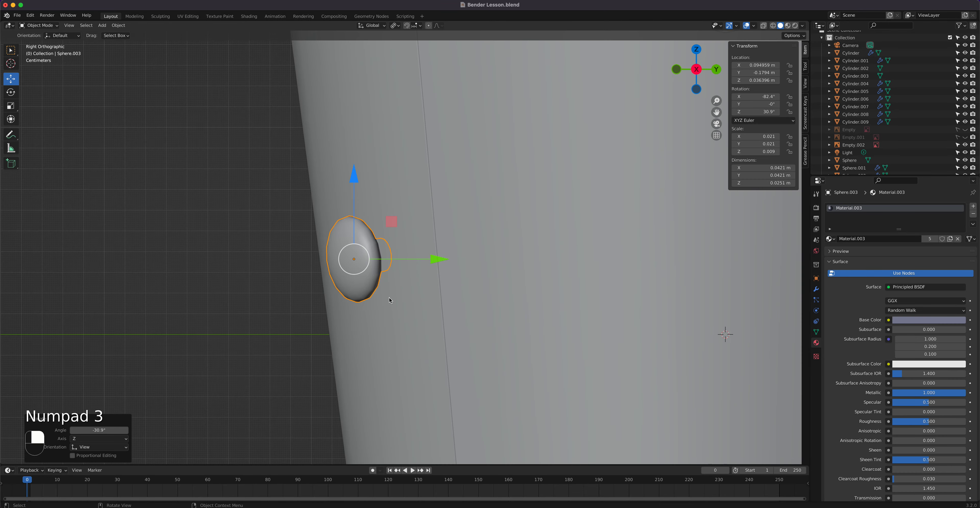
{"action": "middle_click_drag", "start_coordinate": [392, 296], "coordinate": [262, 381]}
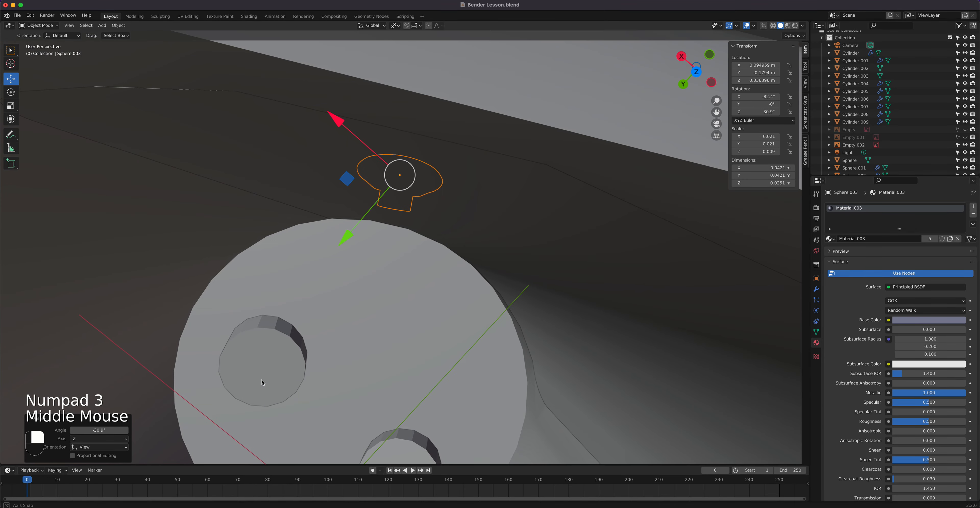
{"action": "key", "text": "KP_7"}
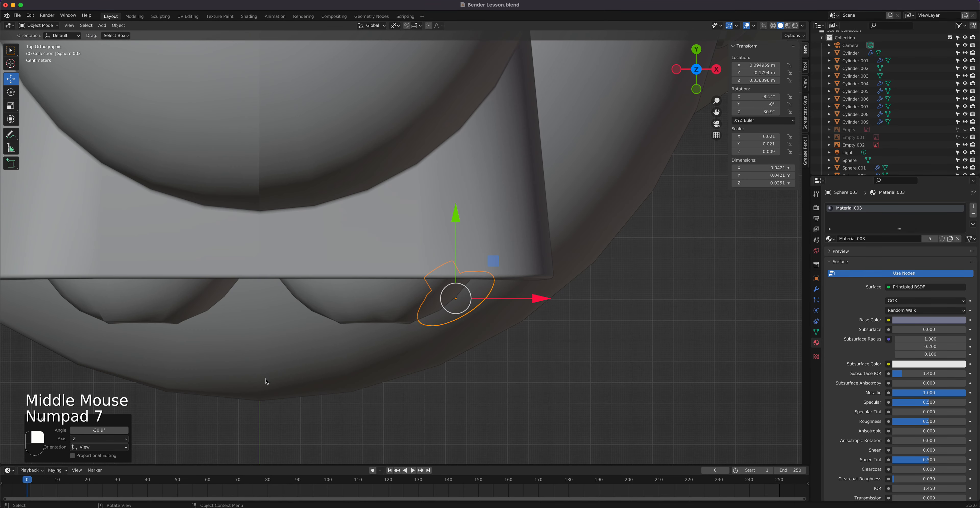
{"action": "key", "text": "g"}
{"action": "left_click", "coordinate": [477, 322]}
{"action": "middle_click_drag", "start_coordinate": [529, 354], "coordinate": [415, 311]}
{"action": "scroll", "coordinate": [436, 299], "scroll_direction": "down", "scroll_amount": 4}
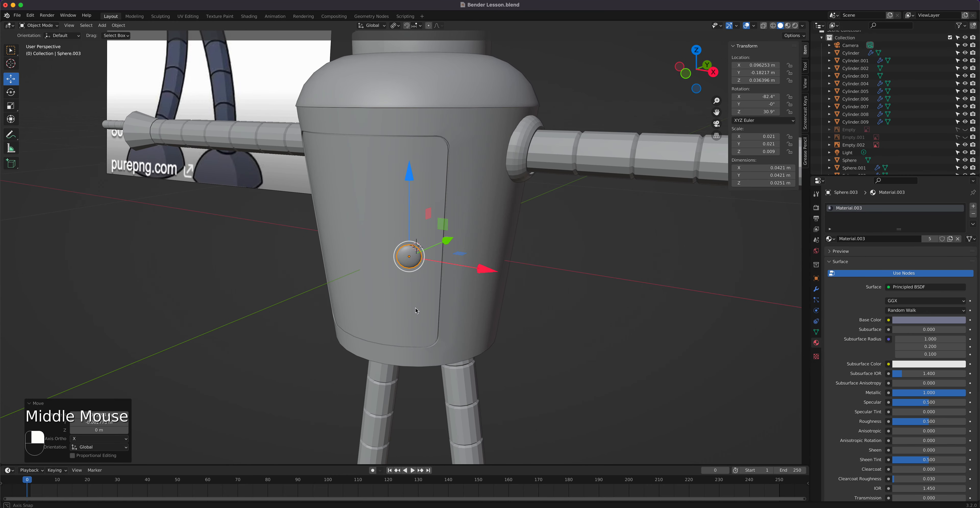
Switch the viewport to Material Preview and apply Shade Smooth to the shoulder joints and the arms.
{"action": "left_click", "coordinate": [522, 160]}
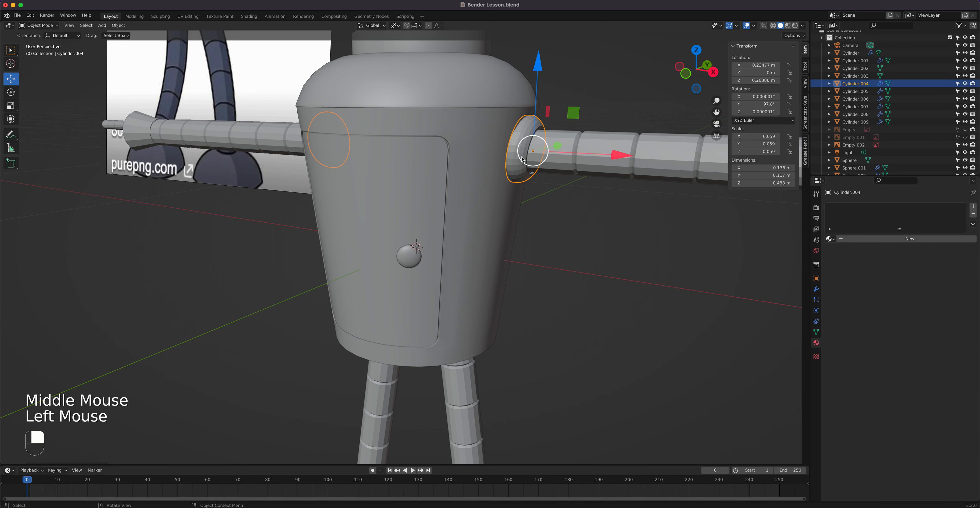
{"action": "left_click", "coordinate": [787, 25]}
{"action": "right_click", "coordinate": [518, 143]}
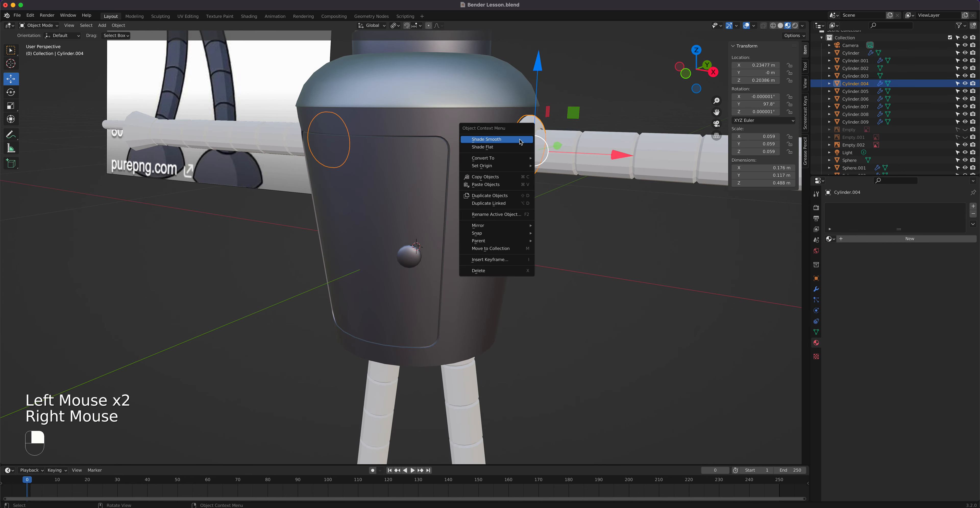
{"action": "left_click", "coordinate": [521, 142]}
{"action": "left_click", "coordinate": [561, 161]}
{"action": "right_click", "coordinate": [561, 162]}
{"action": "left_click", "coordinate": [562, 162]}
Apply Shade Smooth to each of the three fingers at the end of the arm.
{"action": "scroll", "coordinate": [576, 188], "scroll_direction": "down", "scroll_amount": 2}
{"action": "middle_click_drag", "start_coordinate": [577, 188], "coordinate": [480, 160], "text": "shift"}
{"action": "scroll", "coordinate": [562, 186], "scroll_direction": "up", "scroll_amount": 2}
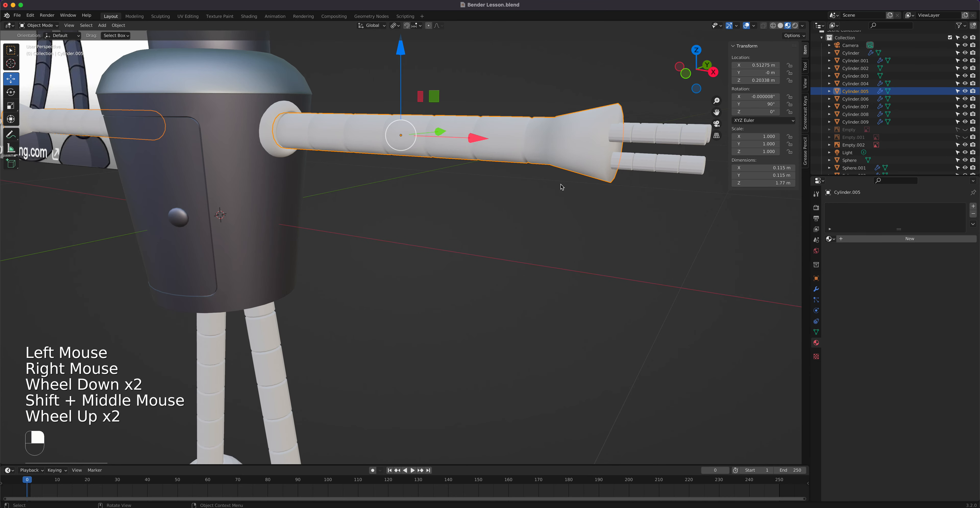
{"action": "left_click", "coordinate": [643, 169]}
{"action": "right_click", "coordinate": [643, 169]}
{"action": "left_click", "coordinate": [644, 169]}
{"action": "left_click", "coordinate": [654, 139]}
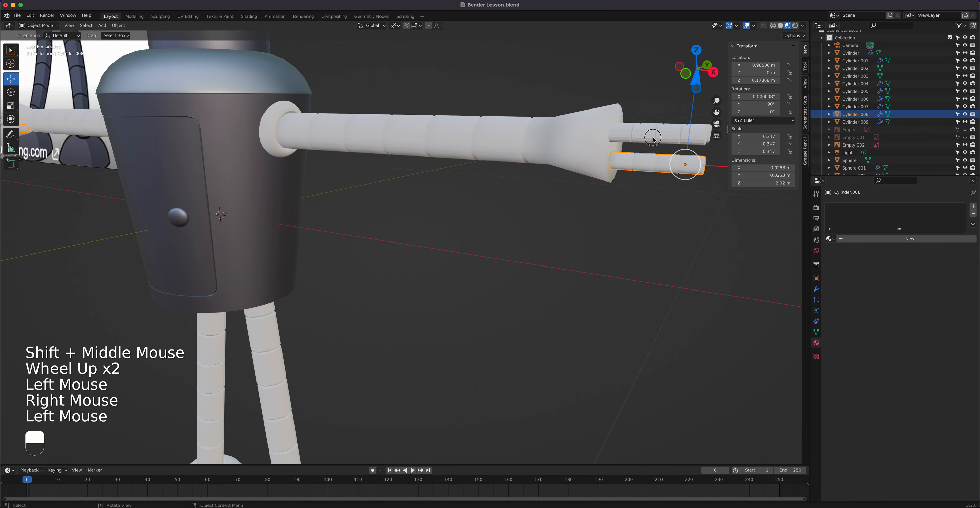
{"action": "right_click", "coordinate": [653, 140]}
{"action": "left_click", "coordinate": [654, 139]}
{"action": "middle_click_drag", "start_coordinate": [653, 139], "coordinate": [628, 158]}
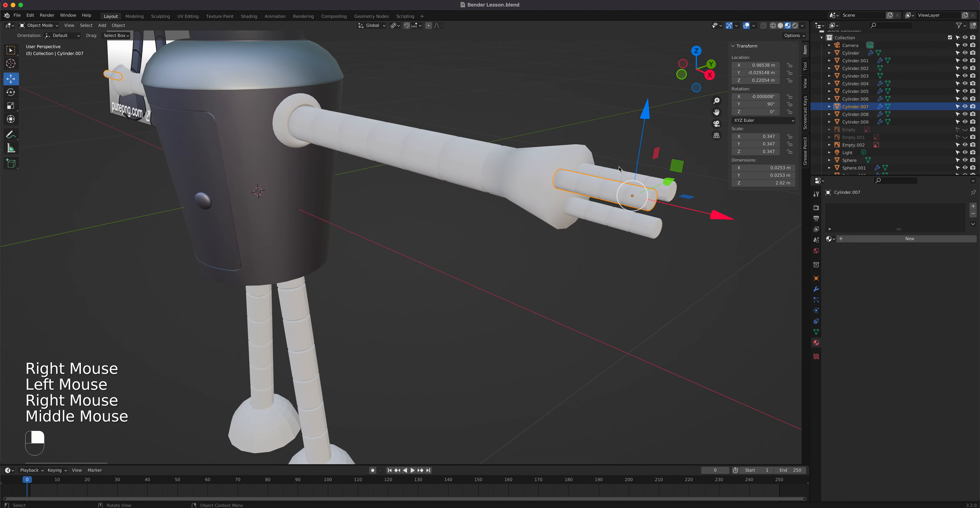
{"action": "left_click", "coordinate": [616, 178]}
{"action": "right_click", "coordinate": [616, 178]}
Apply Shade Smooth to the legs and the feet.
{"action": "middle_click_drag", "start_coordinate": [442, 291], "coordinate": [386, 252], "text": "shift"}
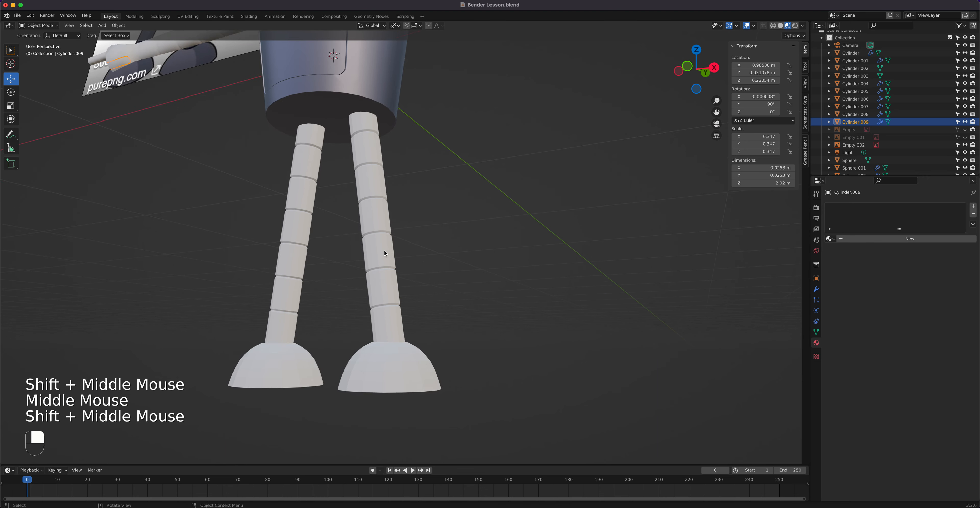
{"action": "left_click", "coordinate": [385, 255]}
{"action": "right_click", "coordinate": [385, 254]}
{"action": "left_click", "coordinate": [396, 366]}
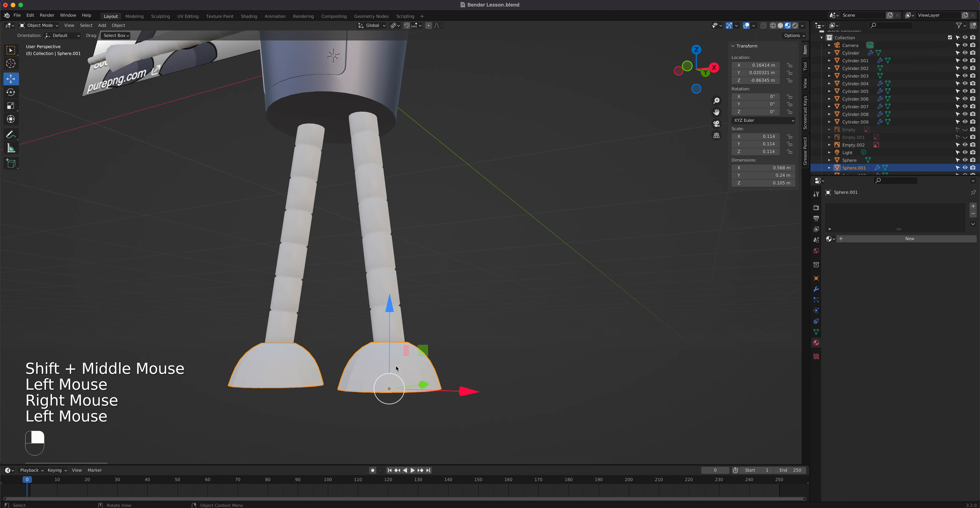
{"action": "right_click", "coordinate": [397, 367]}
{"action": "left_click", "coordinate": [396, 367]}
Examine the whole robot beside the reference image to compare the parts' shading and colors.
{"action": "middle_click_drag", "start_coordinate": [411, 202], "coordinate": [462, 271], "text": "shift"}
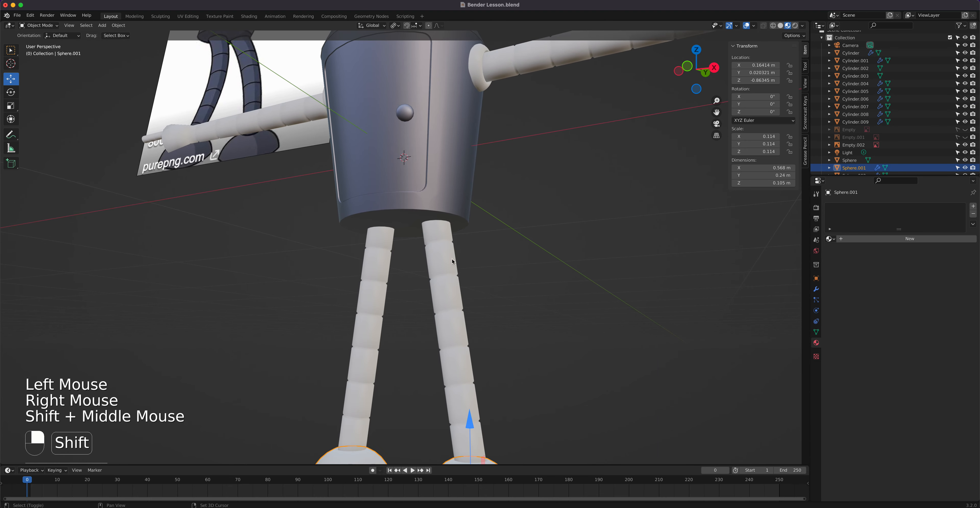
{"action": "scroll", "coordinate": [421, 236], "scroll_direction": "down", "scroll_amount": 3}
{"action": "middle_click_drag", "start_coordinate": [367, 173], "coordinate": [339, 151]}
{"action": "scroll", "coordinate": [339, 151], "scroll_direction": "down", "scroll_amount": 2}
{"action": "scroll", "coordinate": [433, 213], "scroll_direction": "up", "scroll_amount": 3}
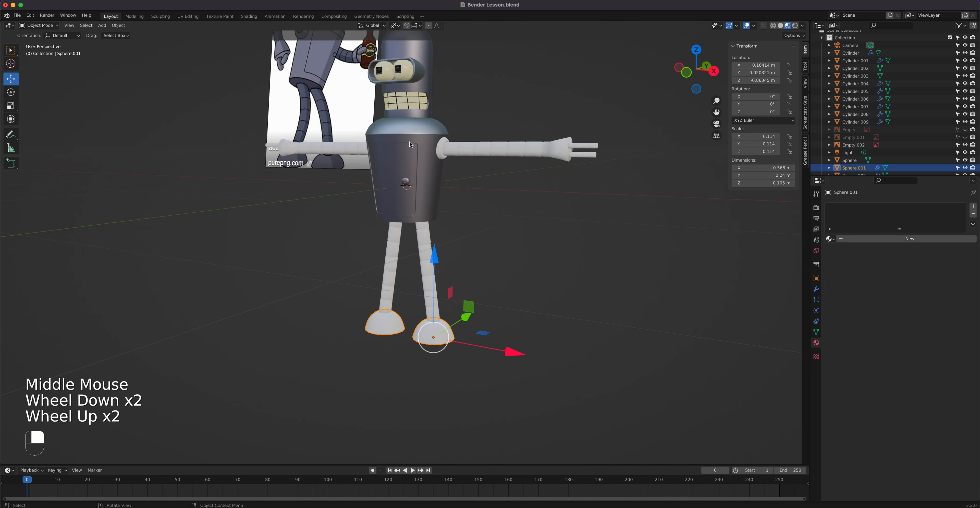
{"action": "scroll", "coordinate": [459, 160], "scroll_direction": "down", "scroll_amount": 2}
{"action": "middle_click_drag", "start_coordinate": [460, 160], "coordinate": [463, 205], "text": "shift"}
{"action": "scroll", "coordinate": [443, 208], "scroll_direction": "up", "scroll_amount": 2}
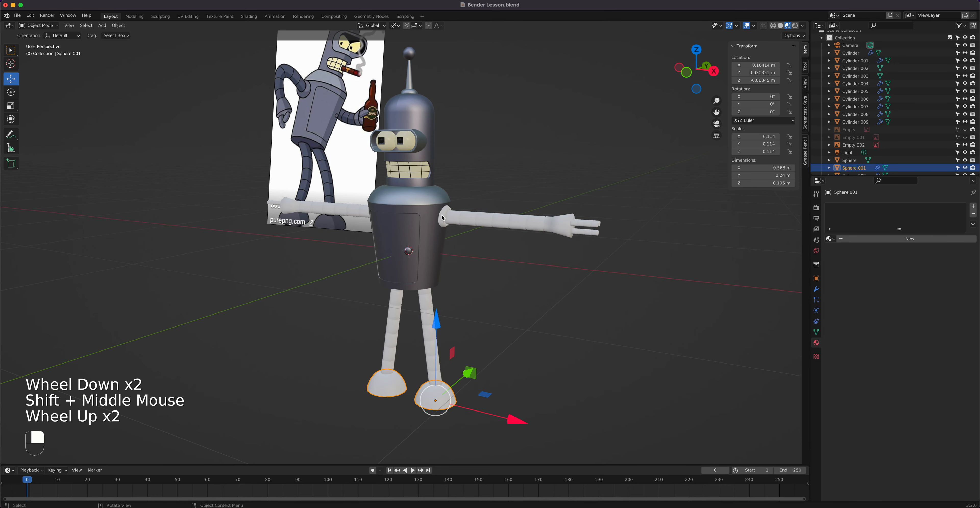
{"action": "scroll", "coordinate": [443, 218], "scroll_direction": "up", "scroll_amount": 1}
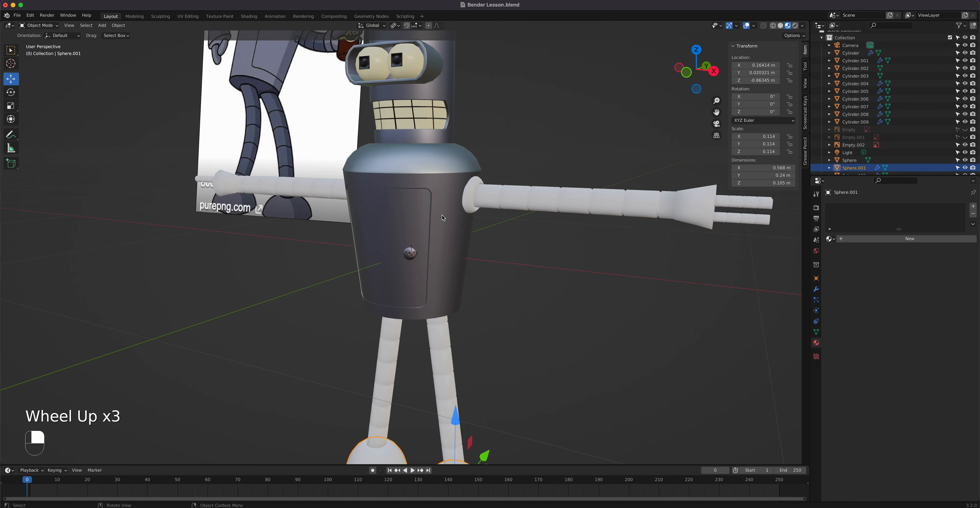
Assign the existing Material.004 to the shoulder joints.
{"action": "left_click", "coordinate": [468, 193]}
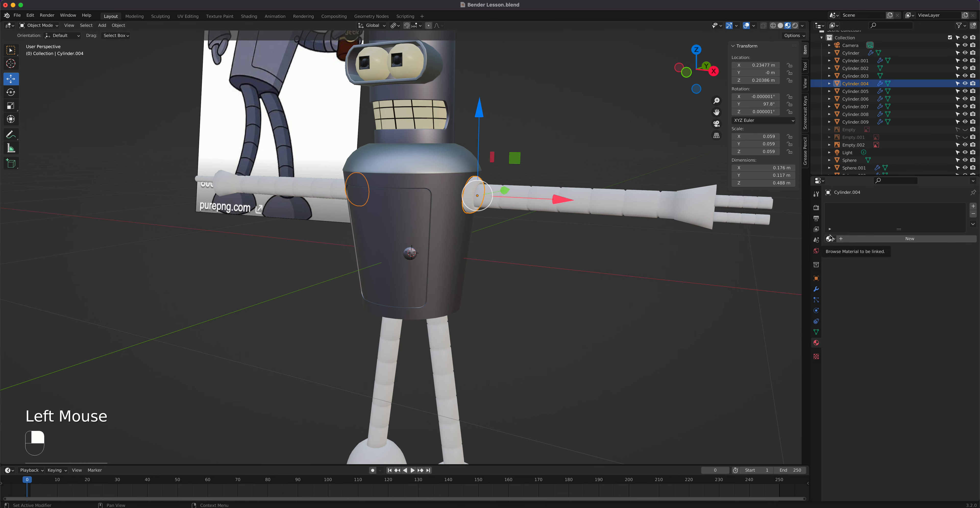
{"action": "mouse_move", "coordinate": [830, 238]}
{"action": "middle_mouse_down", "text": "shift"}
{"action": "mouse_move", "coordinate": [828, 258]}
{"action": "mouse_move", "coordinate": [827, 244]}
{"action": "middle_mouse_up", "text": "shift"}
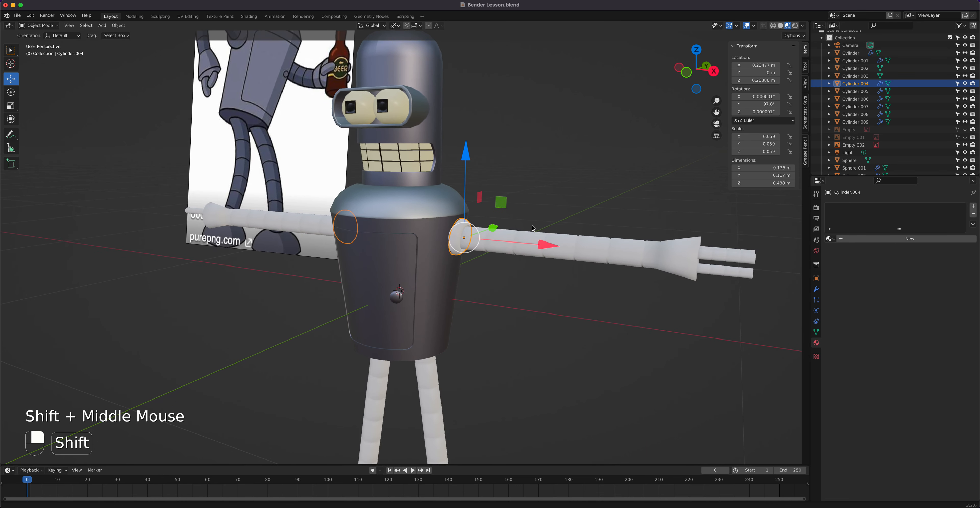
{"action": "left_click", "coordinate": [830, 238]}
{"action": "left_click", "coordinate": [871, 273]}
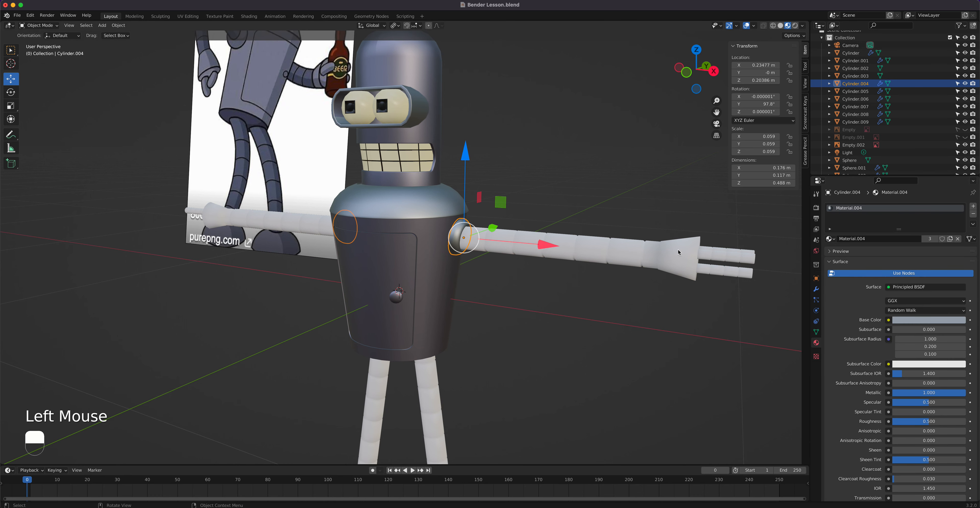
Assign the existing Material.003 to the arms.
{"action": "scroll", "coordinate": [510, 241], "scroll_direction": "down", "scroll_amount": 2}
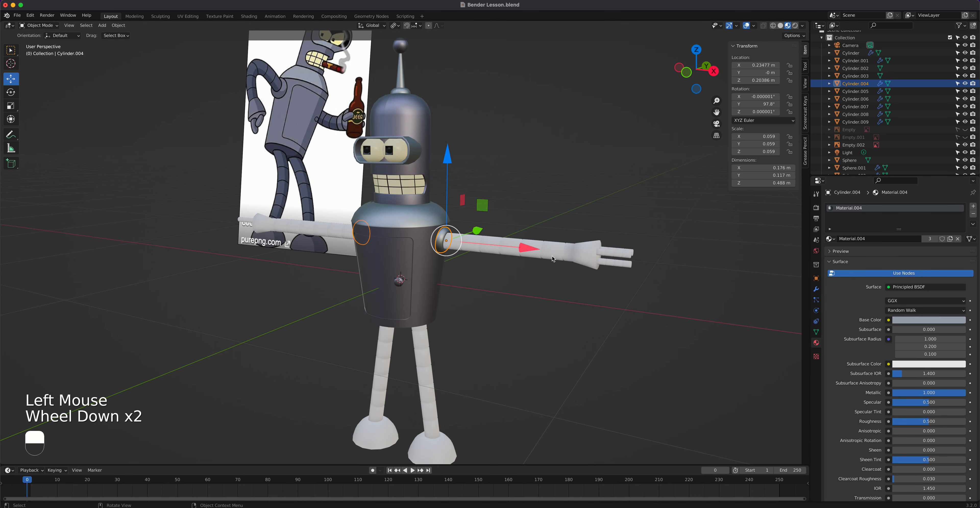
{"action": "double_click", "coordinate": [567, 263]}
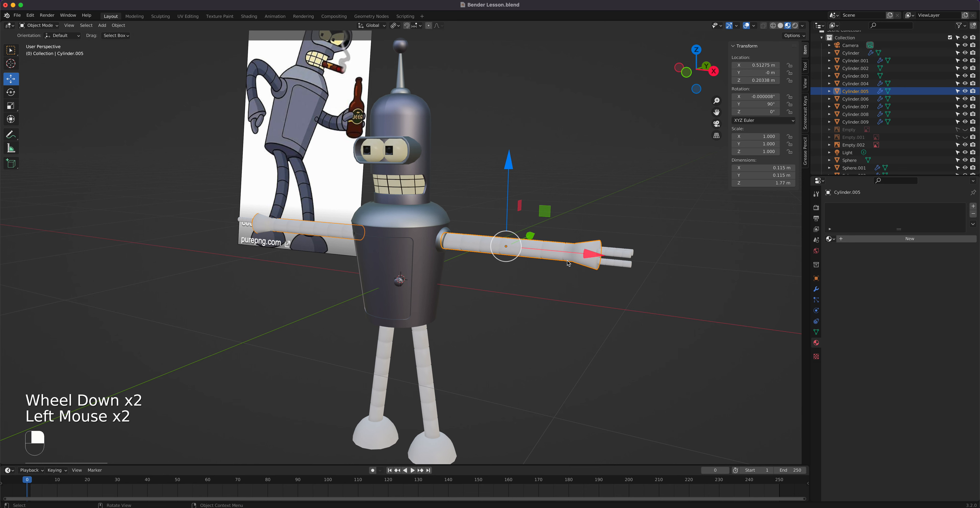
{"action": "left_click", "coordinate": [830, 239]}
{"action": "left_click", "coordinate": [838, 272]}
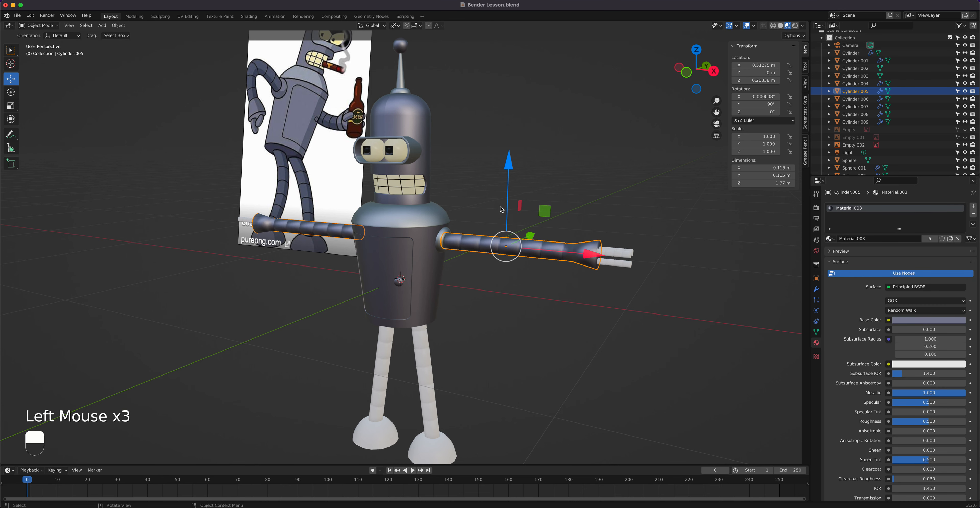
Enable Auto Smooth at 30° in the arm mesh's normals settings.
{"action": "middle_click_drag", "start_coordinate": [532, 242], "coordinate": [534, 253], "text": "shift"}
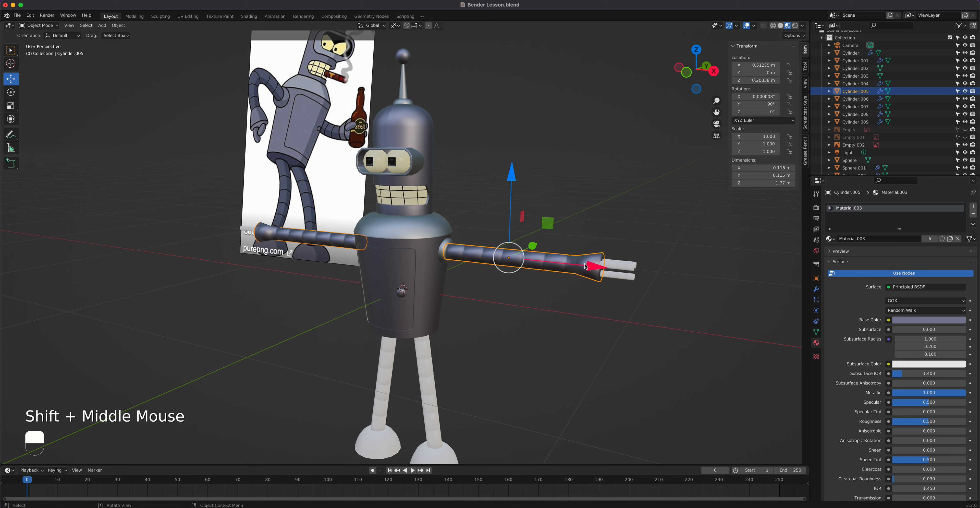
{"action": "middle_click_drag", "start_coordinate": [408, 231], "coordinate": [365, 198], "text": "shift"}
{"action": "scroll", "coordinate": [495, 232], "scroll_direction": "up", "scroll_amount": 6}
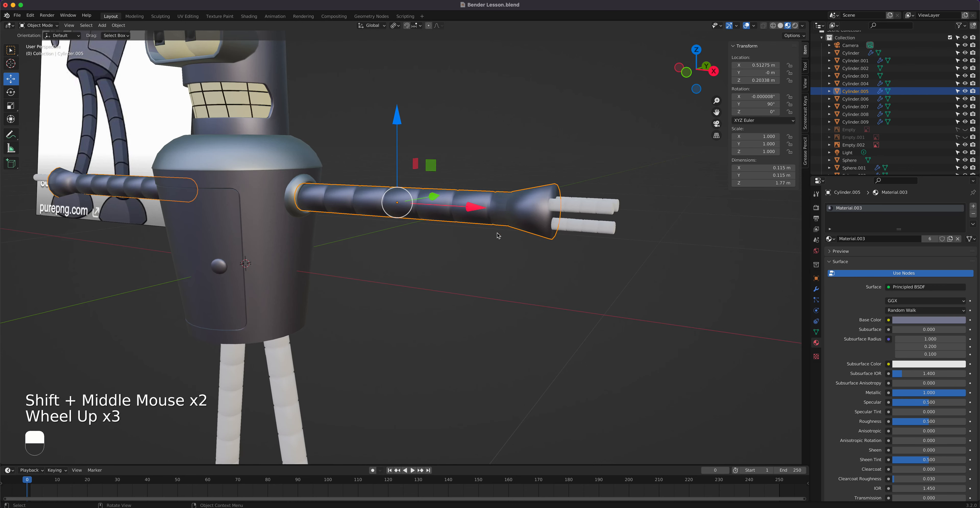
{"action": "right_click", "coordinate": [510, 192]}
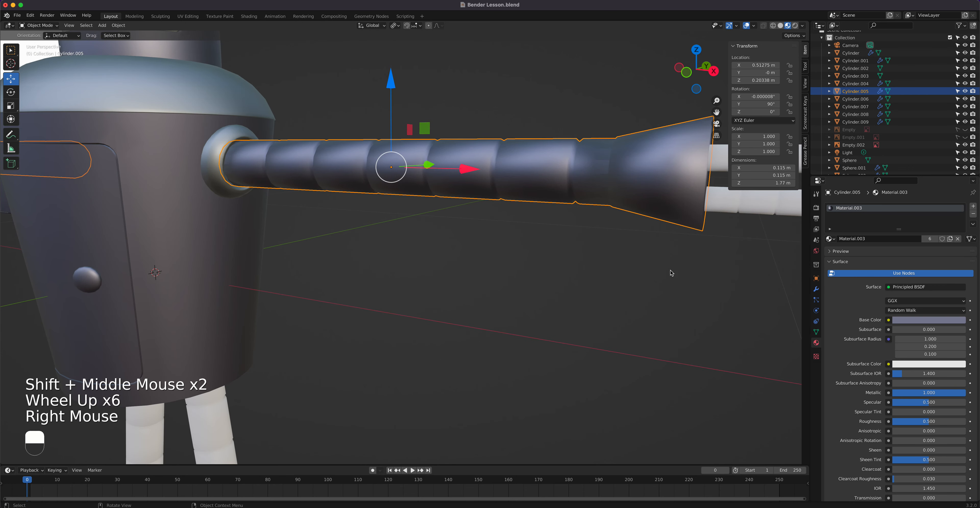
{"action": "left_click", "coordinate": [817, 331]}
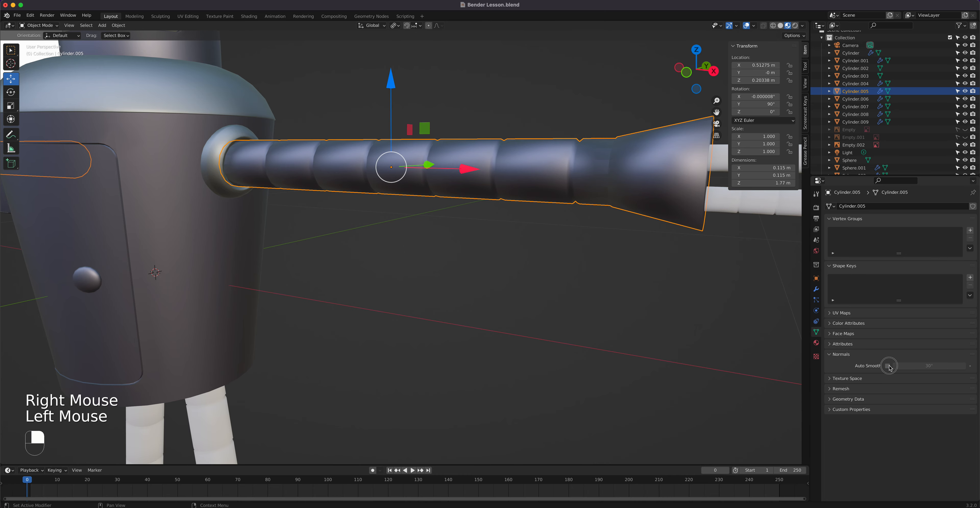
{"action": "left_click", "coordinate": [888, 366]}
Extend the face selection over the arm's flared cuff and switch the arm's existing material slot to Material.004.
{"action": "mouse_move", "coordinate": [491, 228]}
{"action": "middle_mouse_down"}
{"action": "mouse_move", "coordinate": [507, 231]}
{"action": "mouse_move", "coordinate": [484, 224]}
{"action": "middle_mouse_up"}
{"action": "key", "text": "Tab"}
{"action": "middle_click_drag", "start_coordinate": [627, 279], "coordinate": [655, 271]}
{"action": "key", "text": "ctrl+KP_Add"}
{"action": "key", "text": "ctrl+KP_Add"}
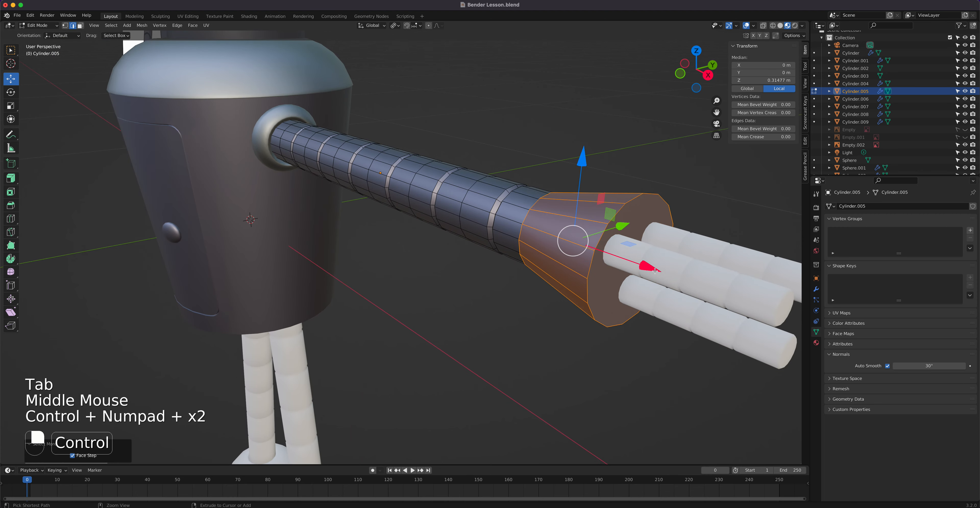
{"action": "middle_click_drag", "start_coordinate": [655, 271], "coordinate": [670, 241]}
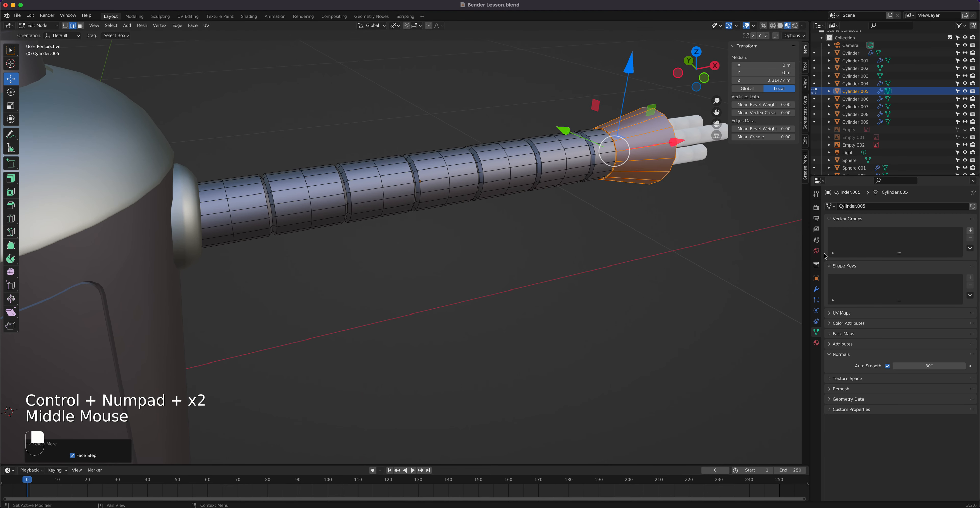
{"action": "left_click", "coordinate": [816, 343]}
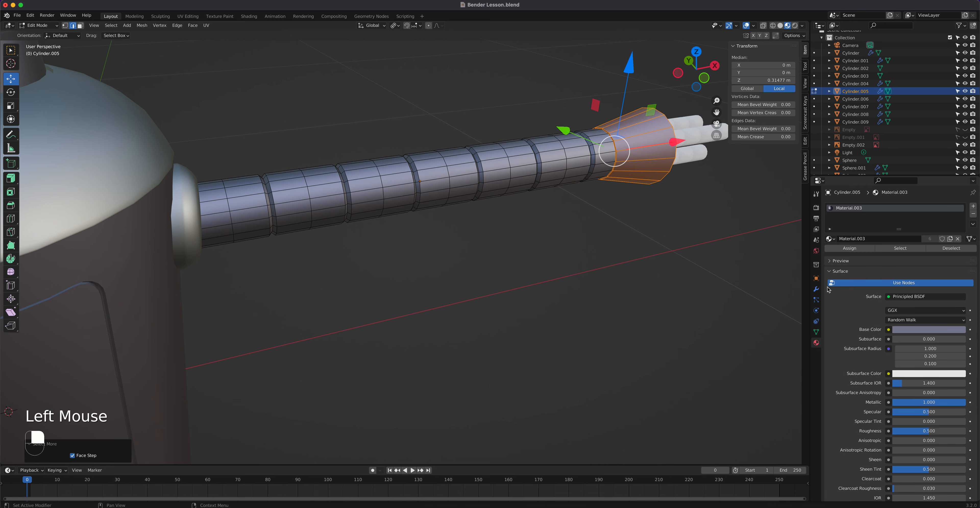
{"action": "left_click", "coordinate": [831, 239]}
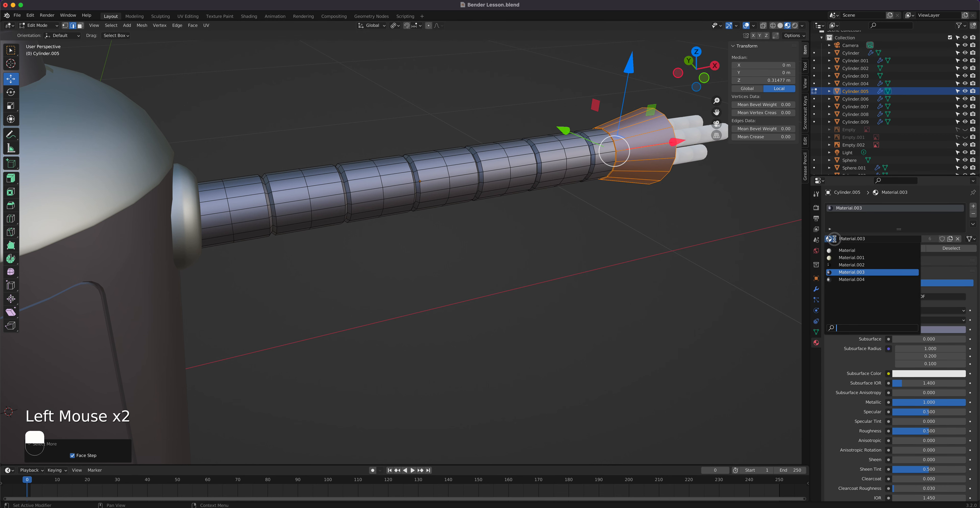
{"action": "left_click", "coordinate": [844, 279]}
{"action": "middle_click_drag", "start_coordinate": [652, 224], "coordinate": [617, 223]}
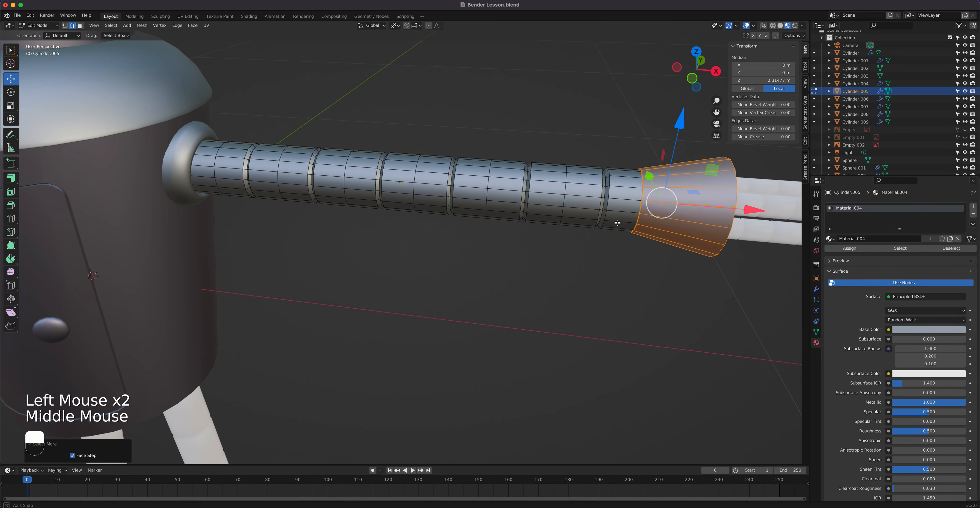
Reselect the flared cuff with its adjoining band and assign the Material.004 slot to it.
{"action": "key", "text": "super+z"}
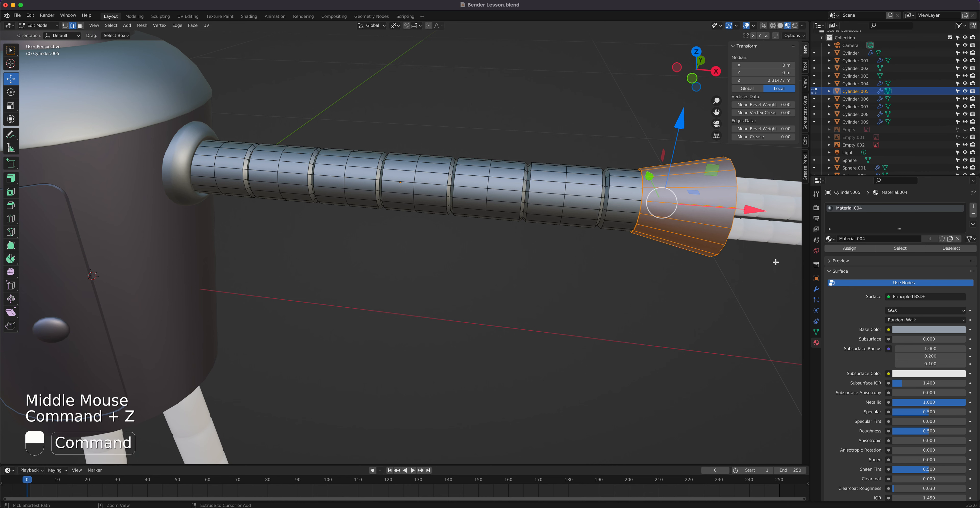
{"action": "key", "text": "super+z"}
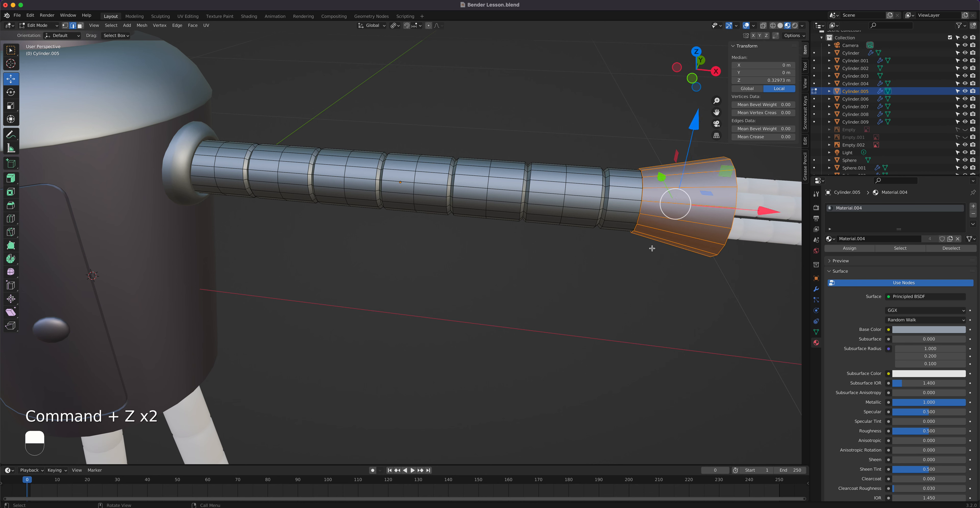
{"action": "key", "text": "ctrl+KP_Add"}
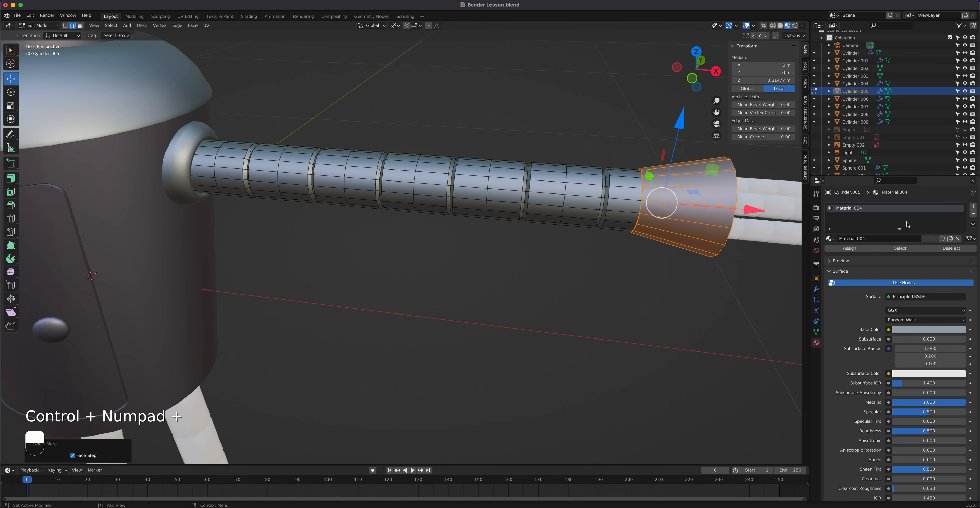
{"action": "left_click", "coordinate": [858, 250]}
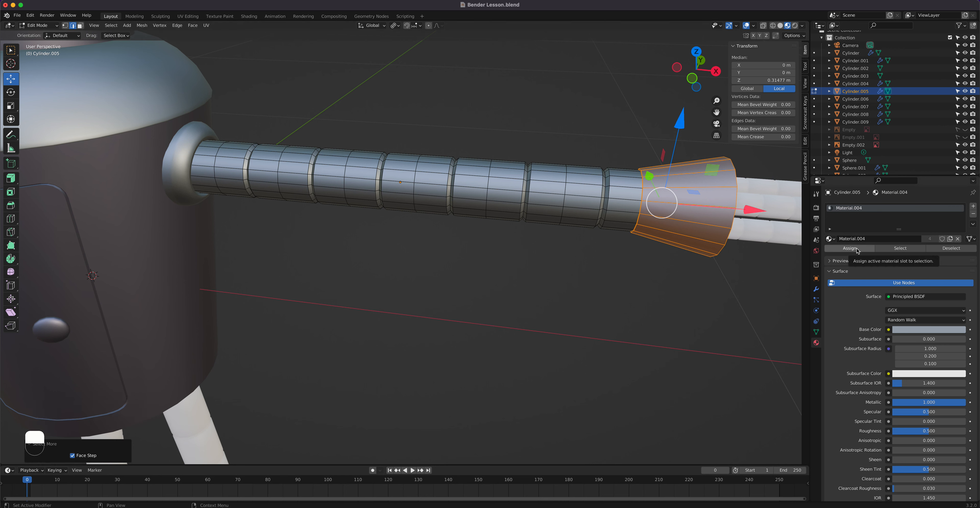
Add a second material slot with Material.003 and assign it to the inverted selection covering the arm's segments.
{"action": "left_click", "coordinate": [973, 207]}
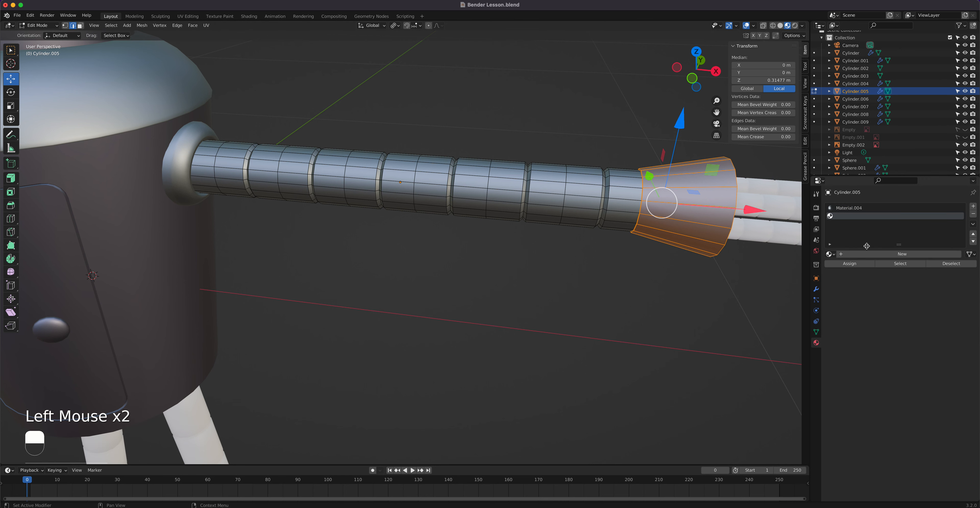
{"action": "left_click", "coordinate": [830, 254]}
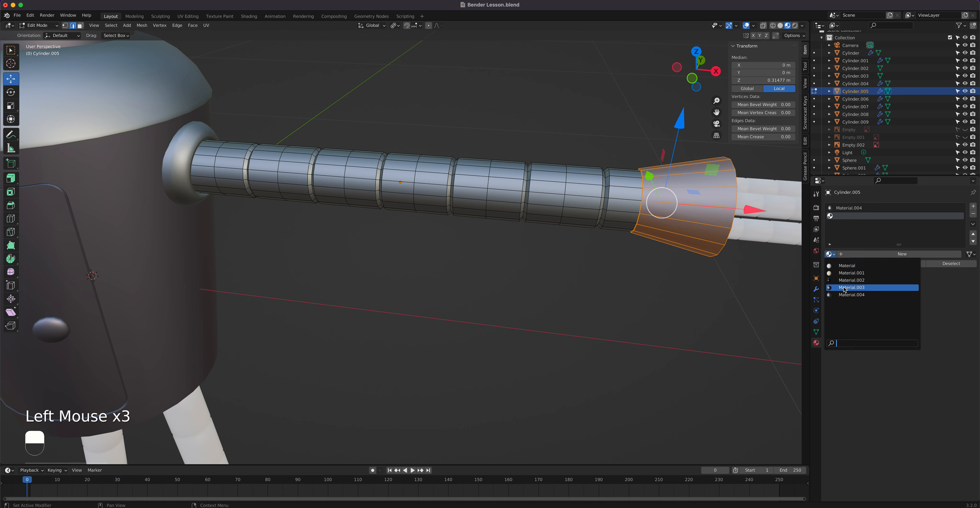
{"action": "left_click", "coordinate": [852, 287]}
{"action": "key", "text": "ctrl+i"}
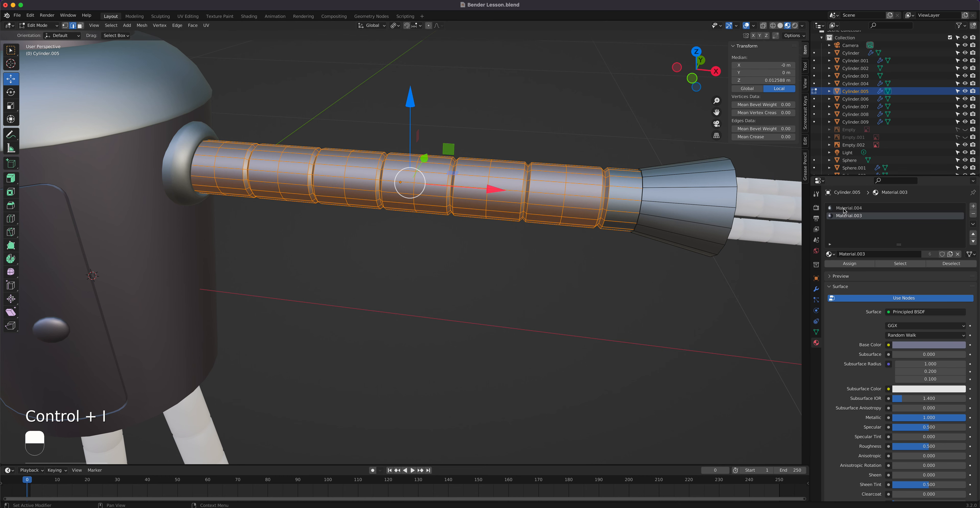
{"action": "left_click", "coordinate": [842, 264]}
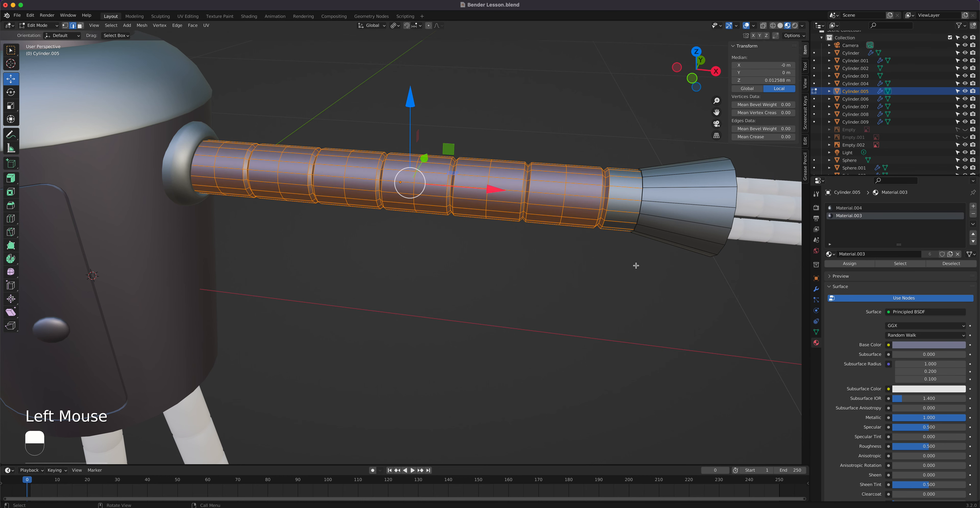
{"action": "key", "text": "Tab"}
{"action": "scroll", "coordinate": [595, 248], "scroll_direction": "down", "scroll_amount": 3}
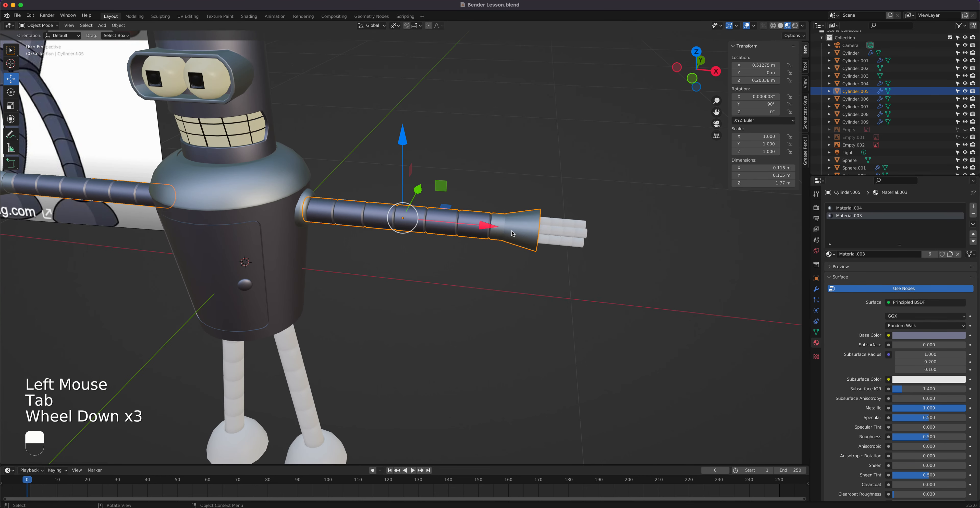
Switch the arm mesh to face selection and select the cuff's end face with the surrounding flared faces.
{"action": "scroll", "coordinate": [512, 233], "scroll_direction": "up", "scroll_amount": 3}
{"action": "key", "text": "Tab"}
{"action": "middle_click_drag", "start_coordinate": [655, 199], "coordinate": [595, 218]}
{"action": "left_click", "coordinate": [593, 219]}
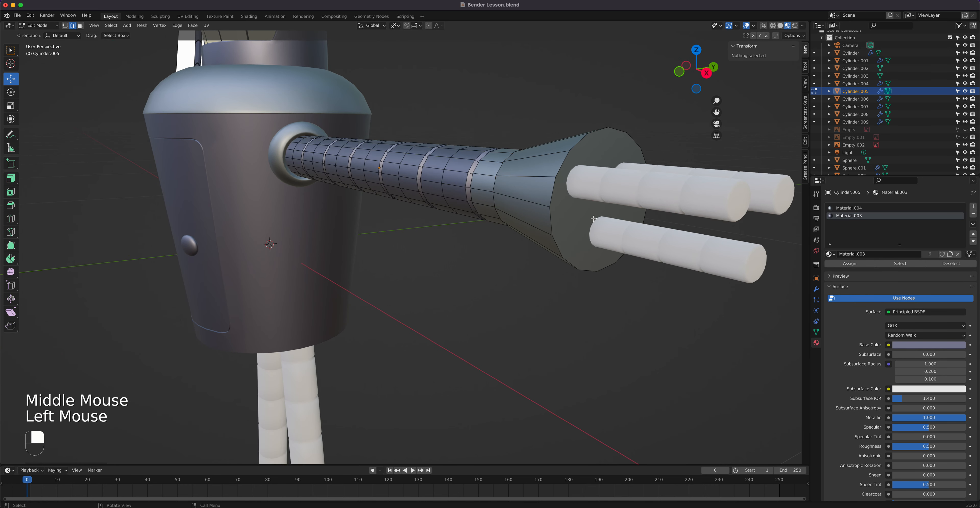
{"action": "key", "text": "3"}
{"action": "left_click", "coordinate": [591, 216]}
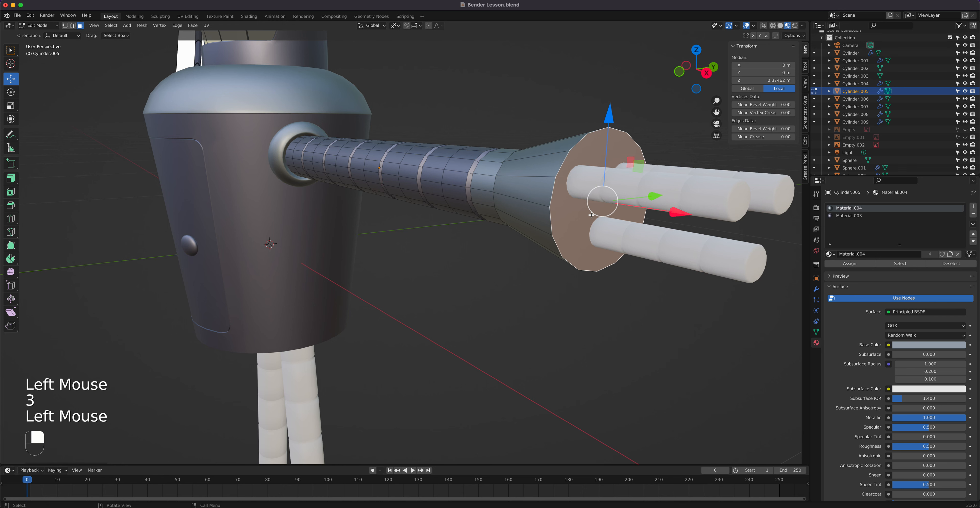
{"action": "key", "text": "ctrl+KP_Add"}
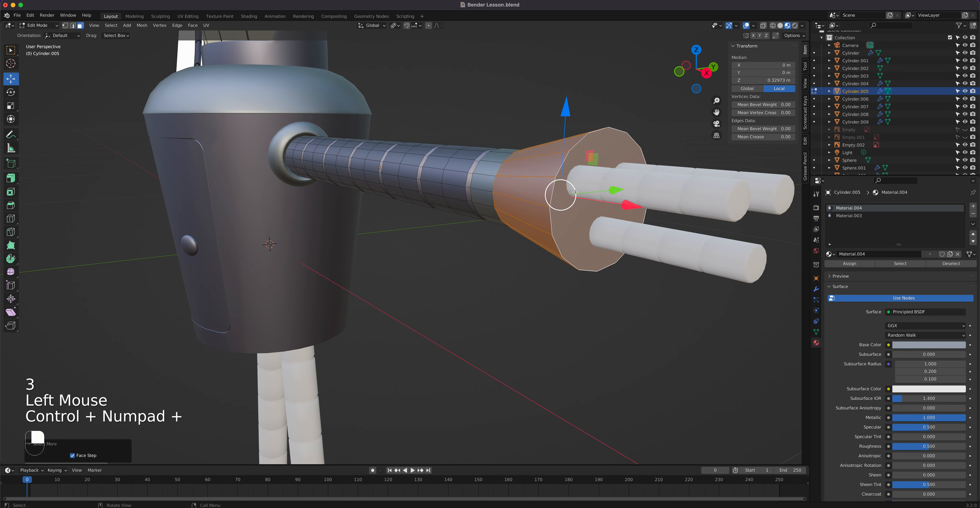
Select the arm's last segments up to the flared cuff and assign Material.003 to them.
{"action": "middle_click_drag", "start_coordinate": [574, 192], "coordinate": [555, 202]}
{"action": "left_click", "coordinate": [550, 203]}
{"action": "left_click", "coordinate": [557, 201], "text": "alt"}
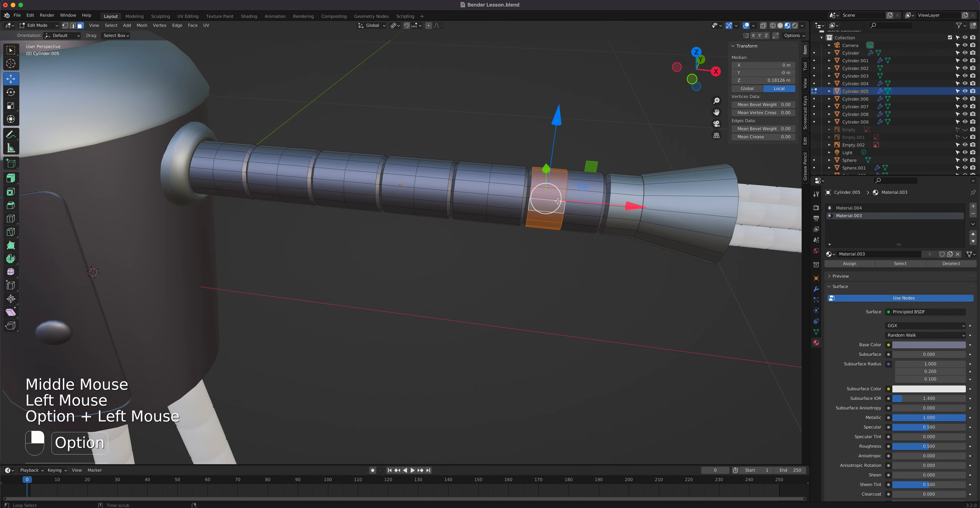
{"action": "key", "text": "ctrl+KP_Add"}
{"action": "key", "text": "ctrl+KP_Add"}
{"action": "key", "text": "ctrl+KP_Add"}
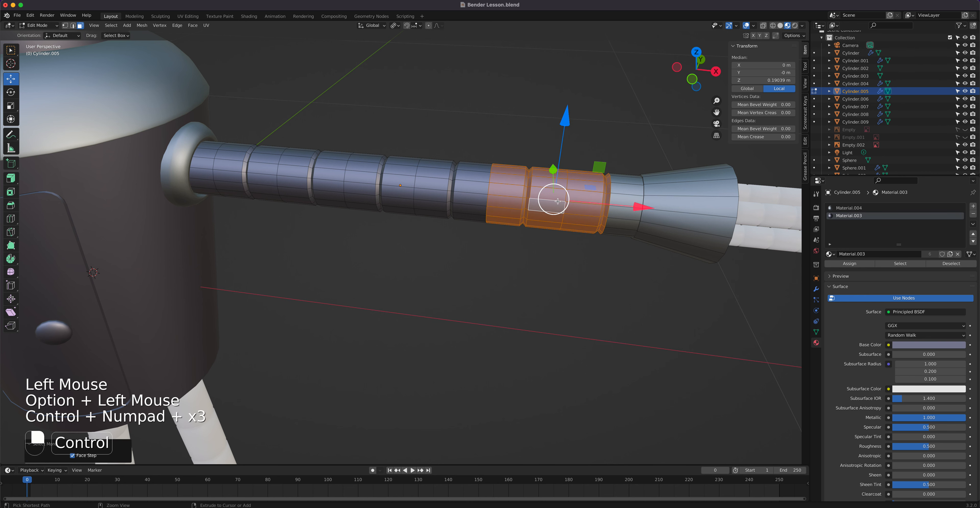
{"action": "key", "text": "ctrl+KP_Add"}
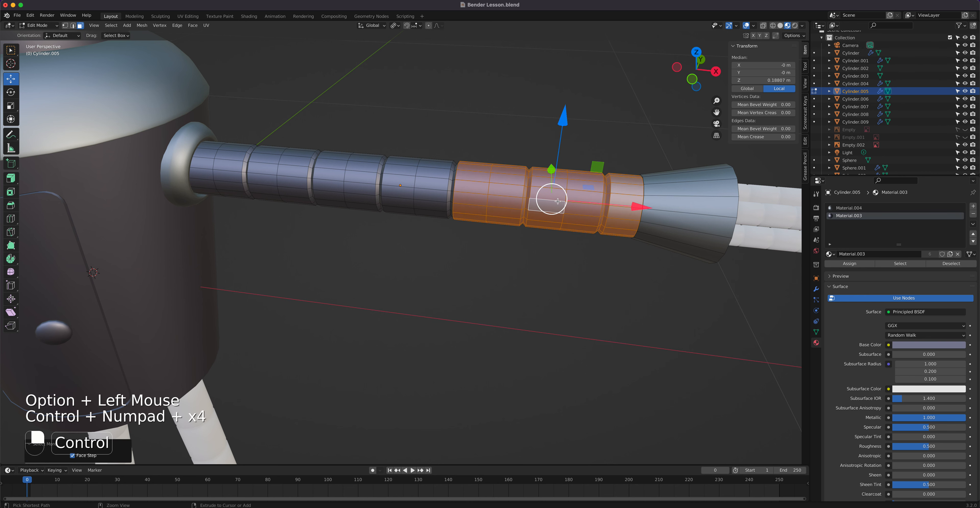
{"action": "left_click", "coordinate": [845, 262]}
{"action": "key", "text": "Tab"}
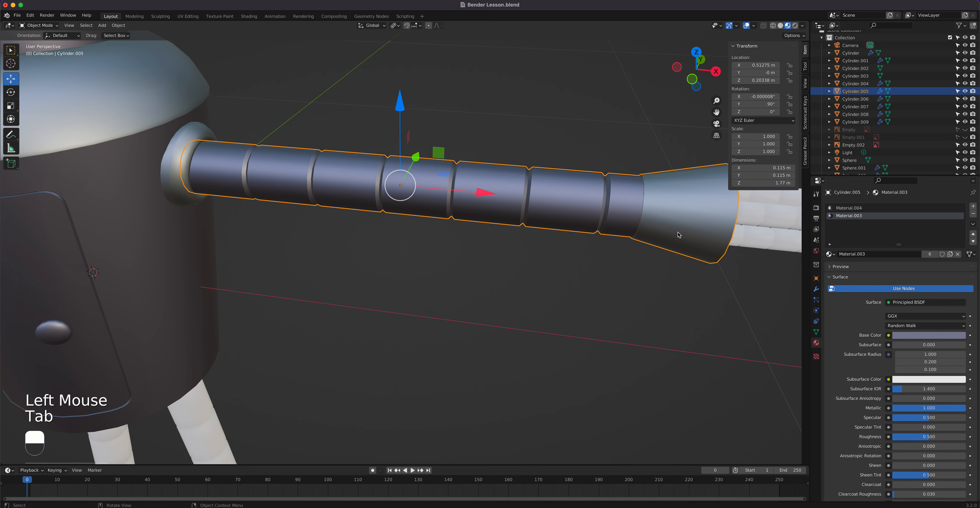
Assign the existing Material.004 to the front finger, Cylinder.007.
{"action": "middle_click_drag", "start_coordinate": [671, 237], "coordinate": [693, 239]}
{"action": "left_click", "coordinate": [693, 239]}
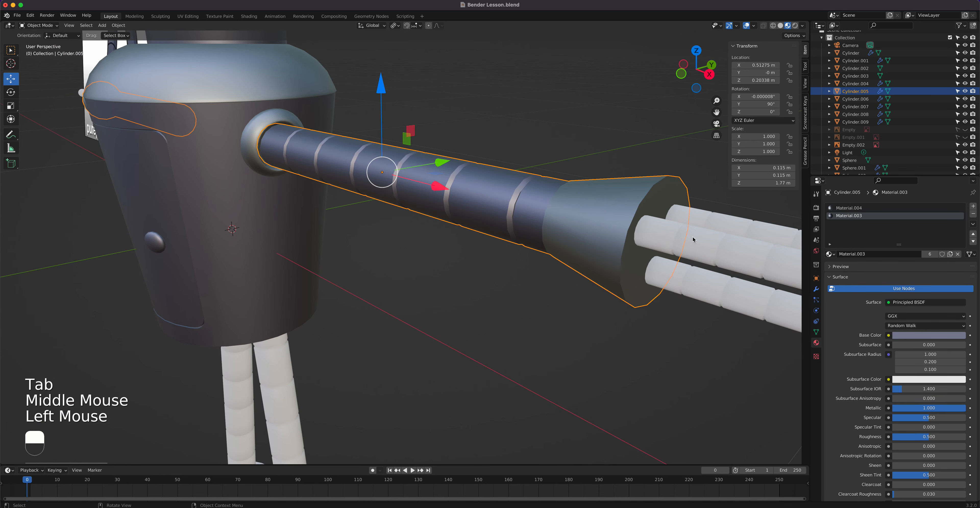
{"action": "left_click", "coordinate": [693, 239]}
{"action": "left_click", "coordinate": [832, 239]}
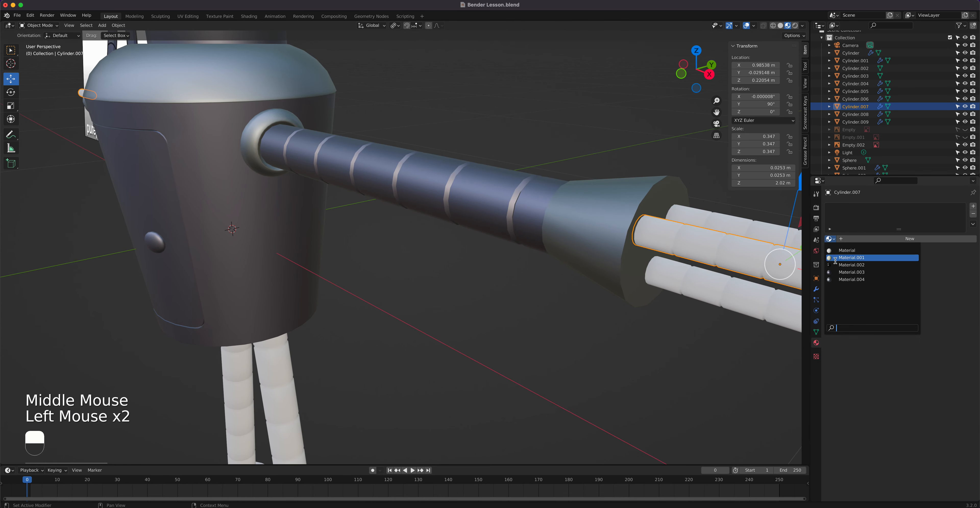
{"action": "left_click", "coordinate": [839, 279]}
Enable Auto Smooth at 30° for the three finger meshes, Cylinder.007, Cylinder.008 and Cylinder.009.
{"action": "left_click", "coordinate": [759, 233]}
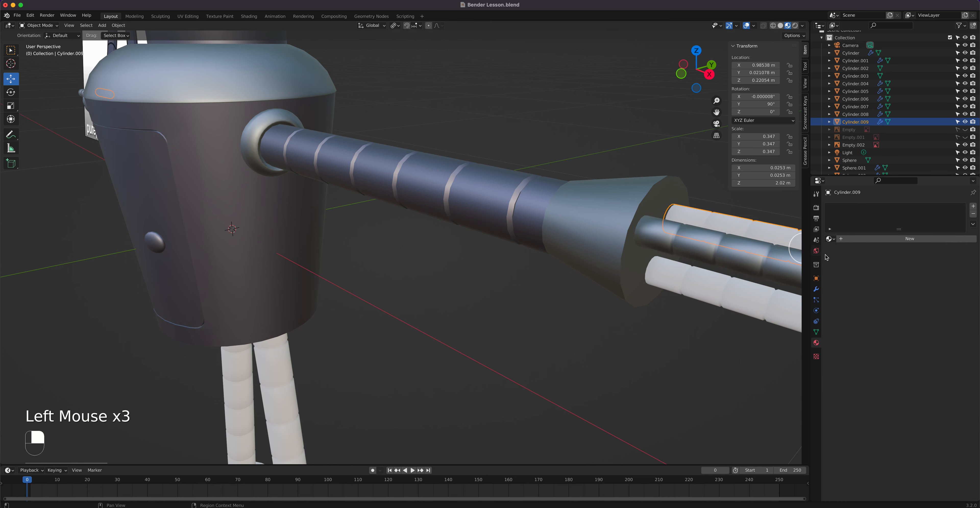
{"action": "left_click", "coordinate": [817, 333]}
{"action": "left_click", "coordinate": [888, 366]}
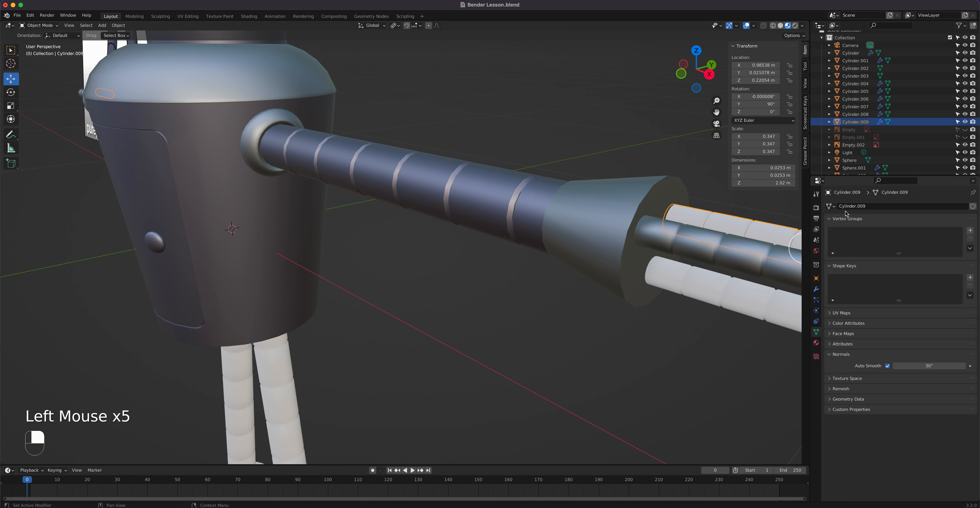
{"action": "left_click", "coordinate": [704, 244]}
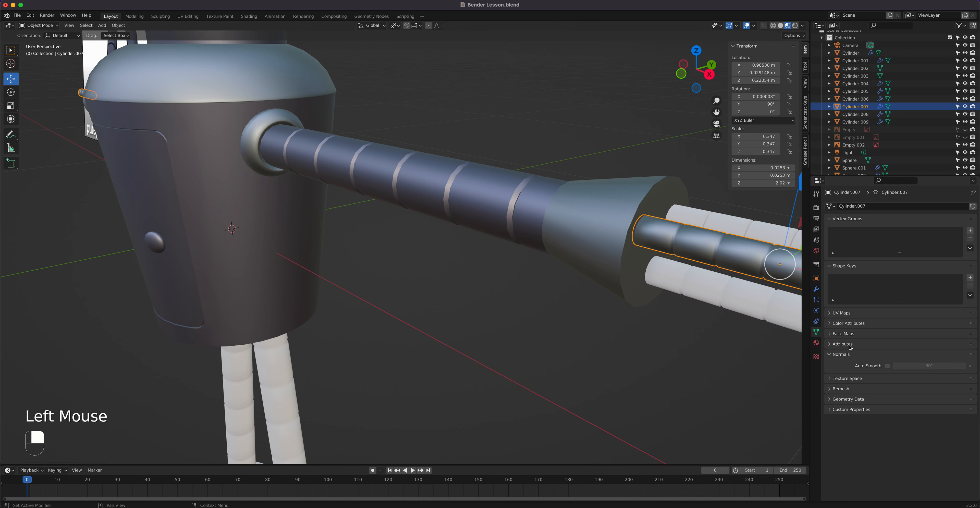
{"action": "left_click", "coordinate": [888, 366]}
{"action": "left_click", "coordinate": [765, 301]}
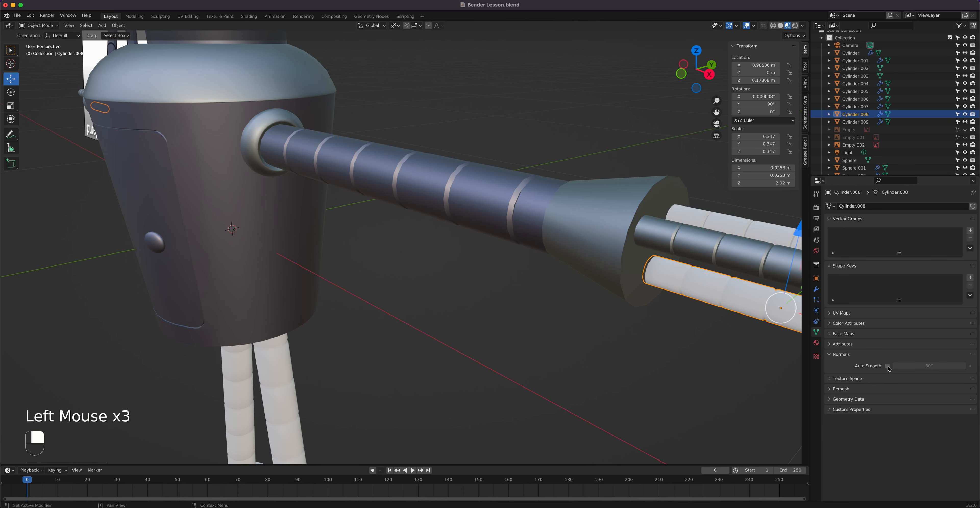
Enable Auto Smooth in the normals settings of the leg and foot meshes.
{"action": "left_click", "coordinate": [303, 391]}
{"action": "left_click", "coordinate": [887, 366]}
{"action": "middle_click_drag", "start_coordinate": [626, 402], "coordinate": [253, 429], "text": "shift"}
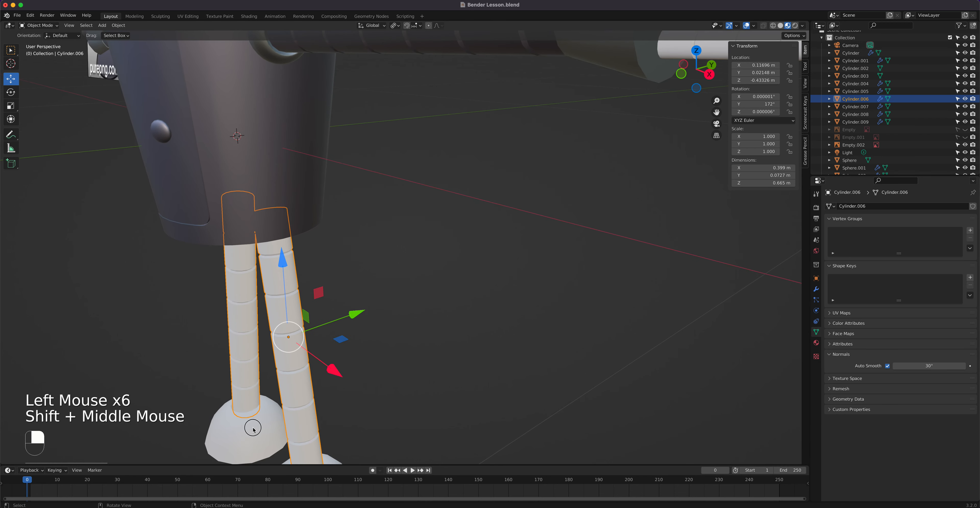
{"action": "left_click", "coordinate": [253, 429]}
{"action": "left_click", "coordinate": [887, 366]}
Assign the existing Material.004 to the two remaining fingers, Cylinder.008 and Cylinder.009.
{"action": "middle_click_drag", "start_coordinate": [599, 198], "coordinate": [595, 254], "text": "shift"}
{"action": "left_click", "coordinate": [595, 254]}
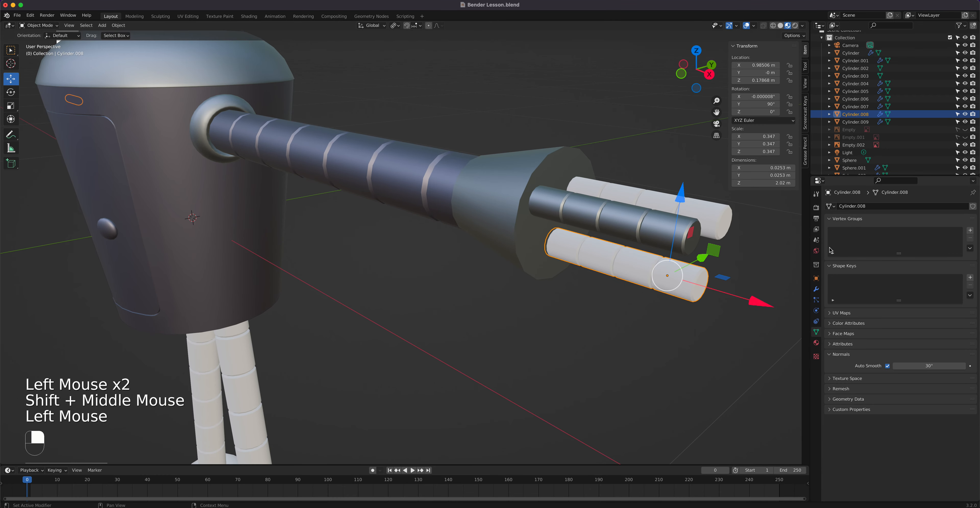
{"action": "left_click", "coordinate": [816, 343]}
{"action": "left_click", "coordinate": [830, 238]}
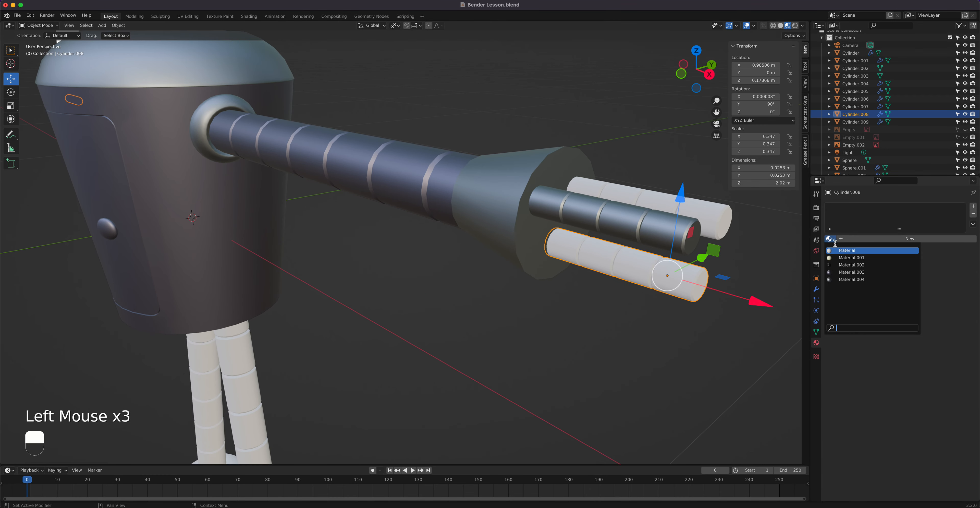
{"action": "left_click", "coordinate": [845, 279]}
{"action": "left_click", "coordinate": [734, 231]}
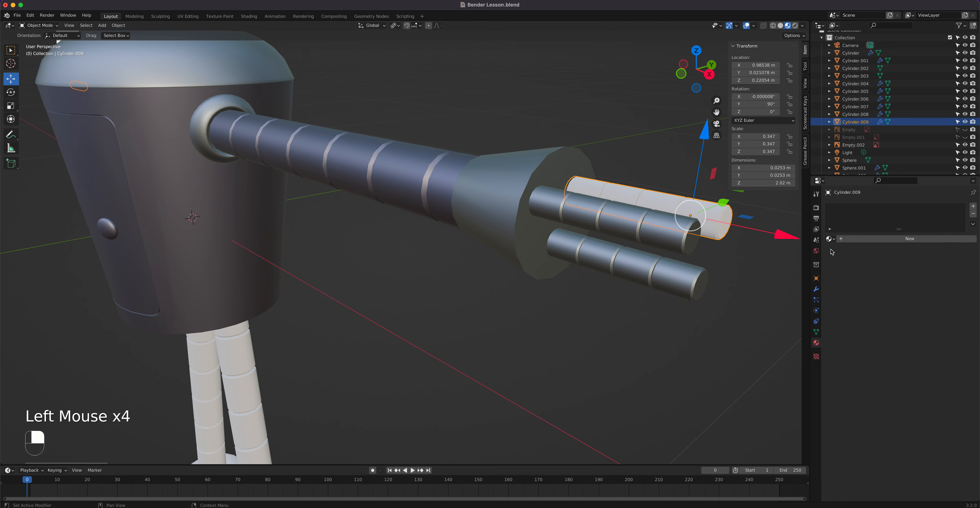
{"action": "left_click", "coordinate": [830, 239]}
{"action": "left_click", "coordinate": [852, 280]}
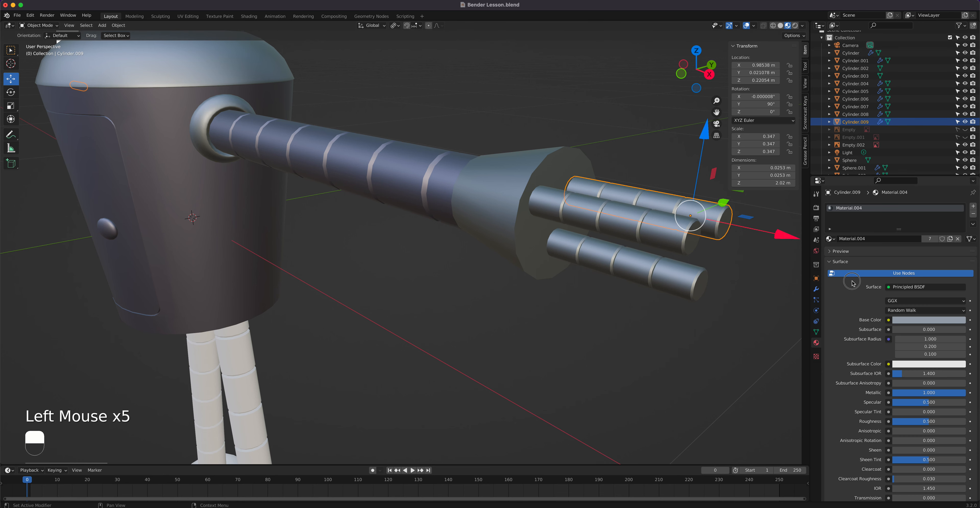
Assign the existing Material.003 to the leg mesh, Cylinder.006.
{"action": "left_click", "coordinate": [246, 385]}
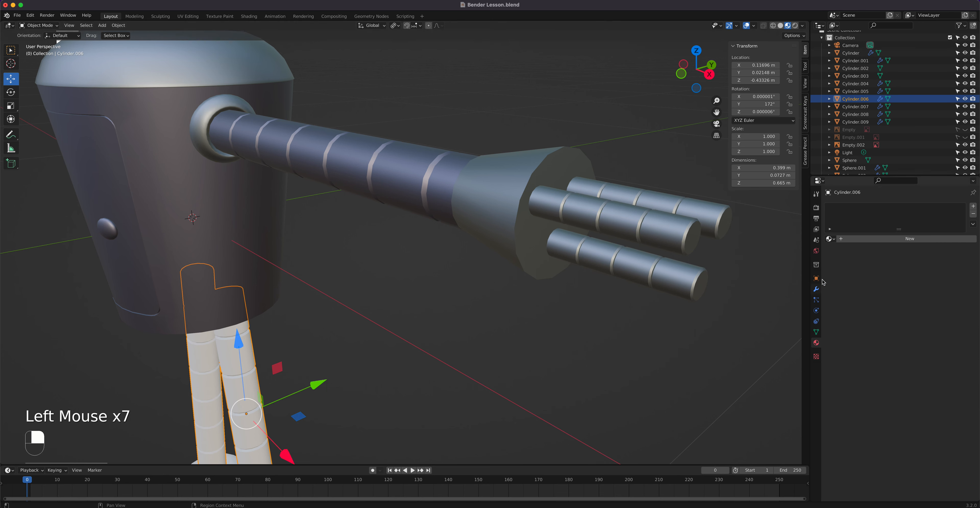
{"action": "left_click", "coordinate": [833, 238]}
{"action": "left_click", "coordinate": [848, 279]}
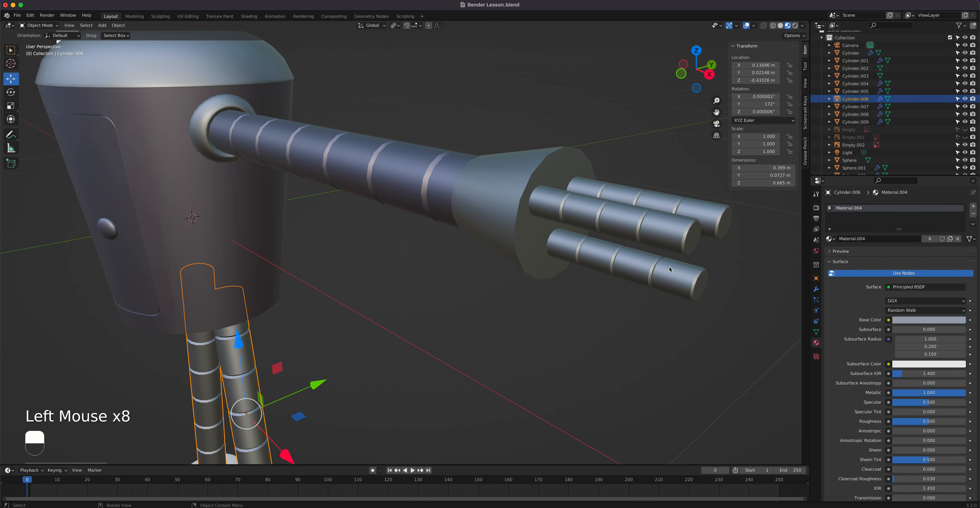
{"action": "left_click", "coordinate": [831, 239]}
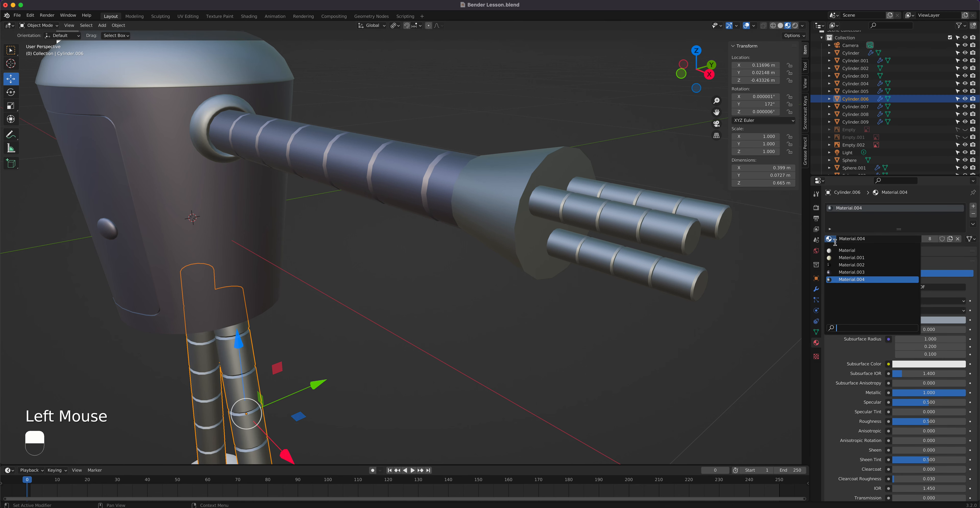
{"action": "left_click", "coordinate": [842, 273]}
Assign the existing Material.003 to the feet, Sphere.001.
{"action": "scroll", "coordinate": [394, 265], "scroll_direction": "down", "scroll_amount": 2}
{"action": "scroll", "coordinate": [364, 226], "scroll_direction": "down", "scroll_amount": 1}
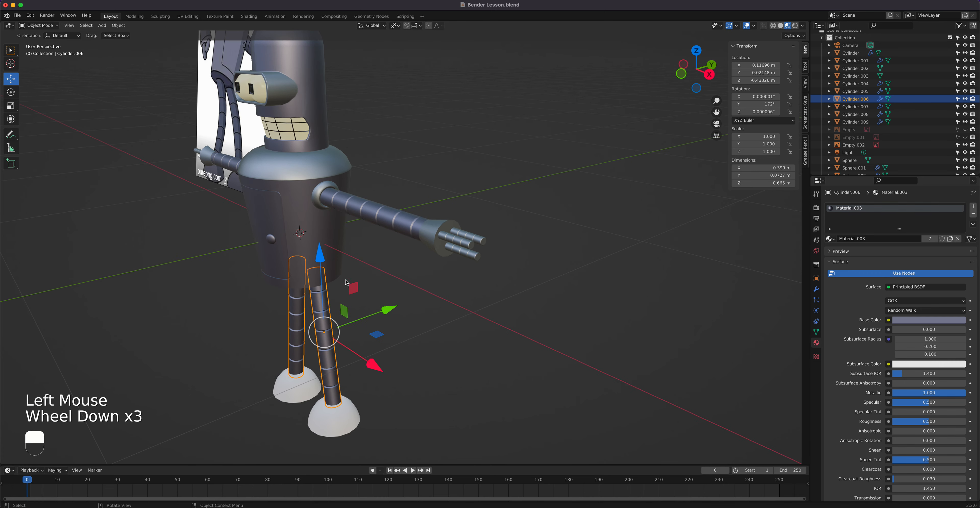
{"action": "middle_click_drag", "start_coordinate": [256, 236], "coordinate": [312, 243]}
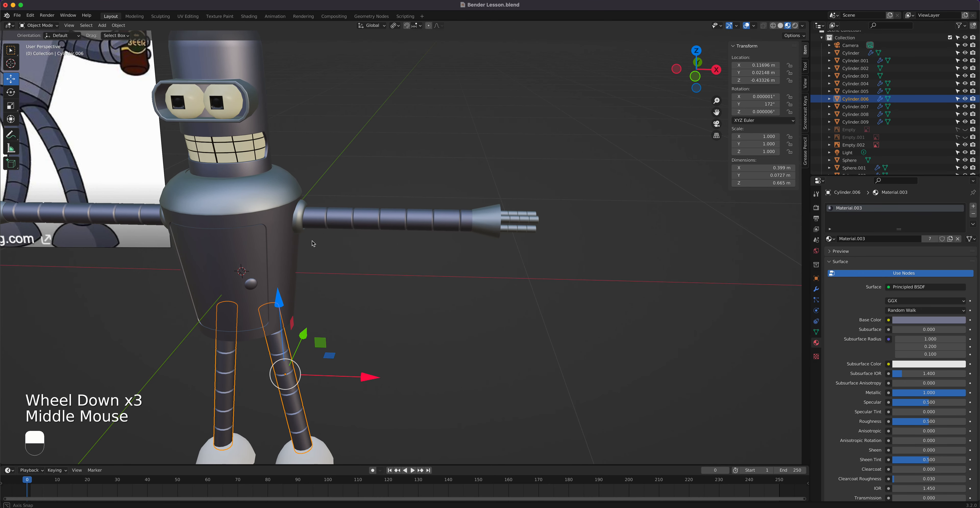
{"action": "left_click", "coordinate": [322, 446]}
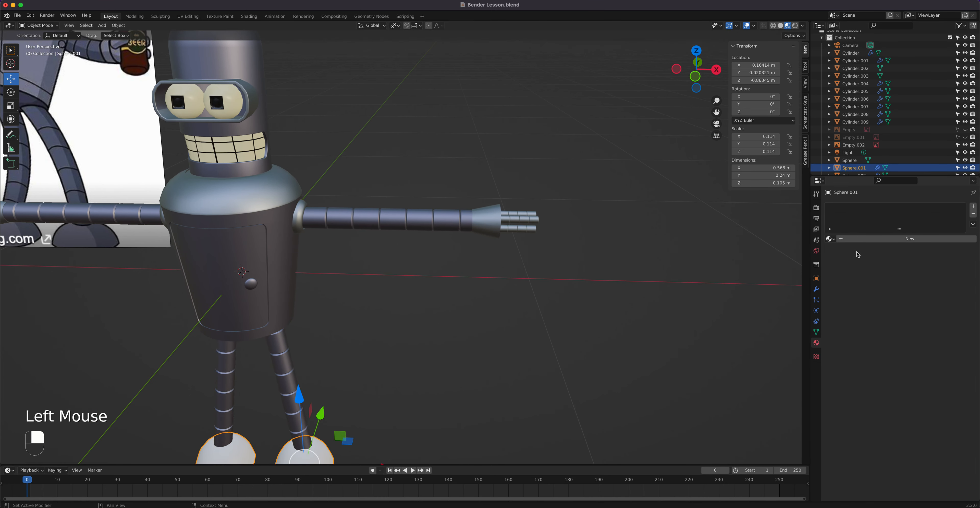
{"action": "left_click", "coordinate": [830, 239]}
{"action": "left_click", "coordinate": [842, 275]}
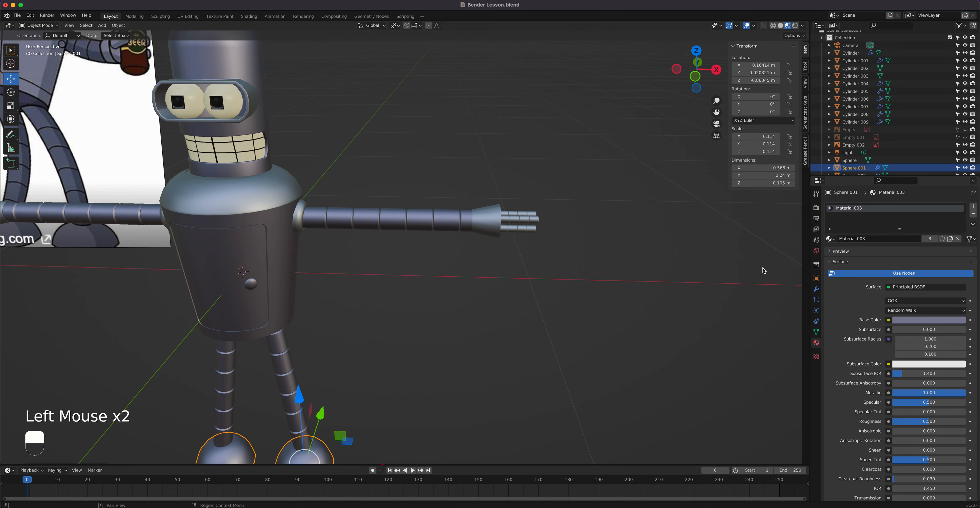
Deselect the feet and hide the remaining reference image, Empty.002, in the viewport.
{"action": "scroll", "coordinate": [315, 254], "scroll_direction": "down", "scroll_amount": 2}
{"action": "left_click", "coordinate": [337, 273]}
{"action": "middle_click_drag", "start_coordinate": [336, 274], "coordinate": [476, 278]}
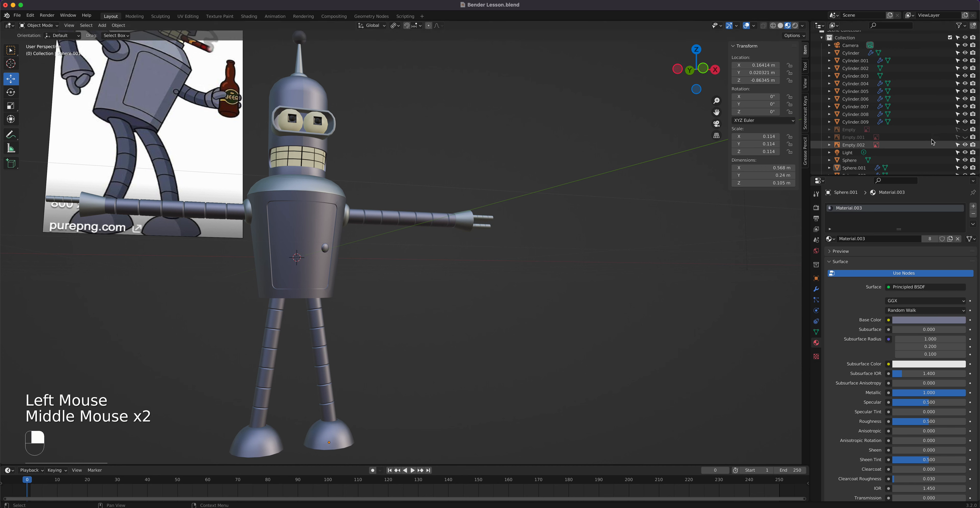
{"action": "scroll", "coordinate": [914, 143], "scroll_direction": "down", "scroll_amount": 3}
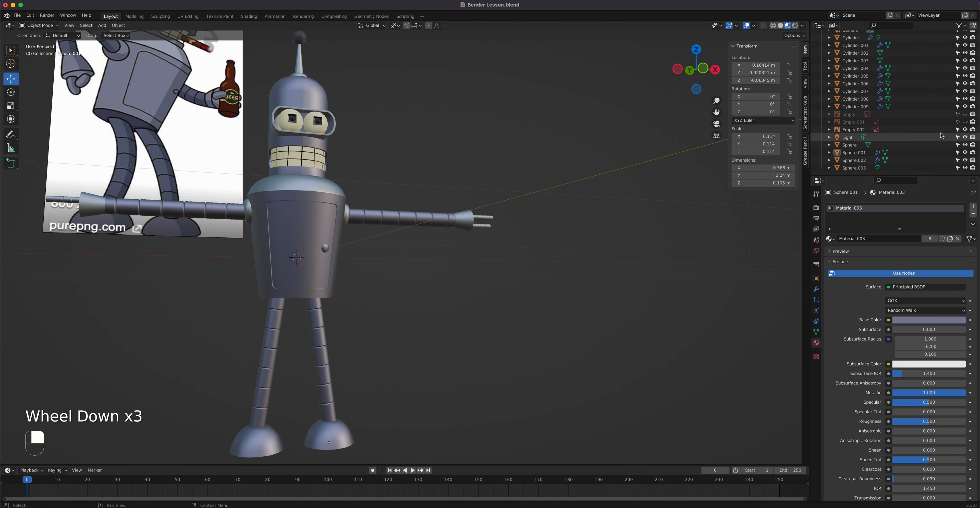
{"action": "left_click", "coordinate": [966, 130]}
Inspect the materials on the whole robot from the front and at an angle, leaving nothing selected.
{"action": "middle_click_drag", "start_coordinate": [371, 198], "coordinate": [407, 70]}
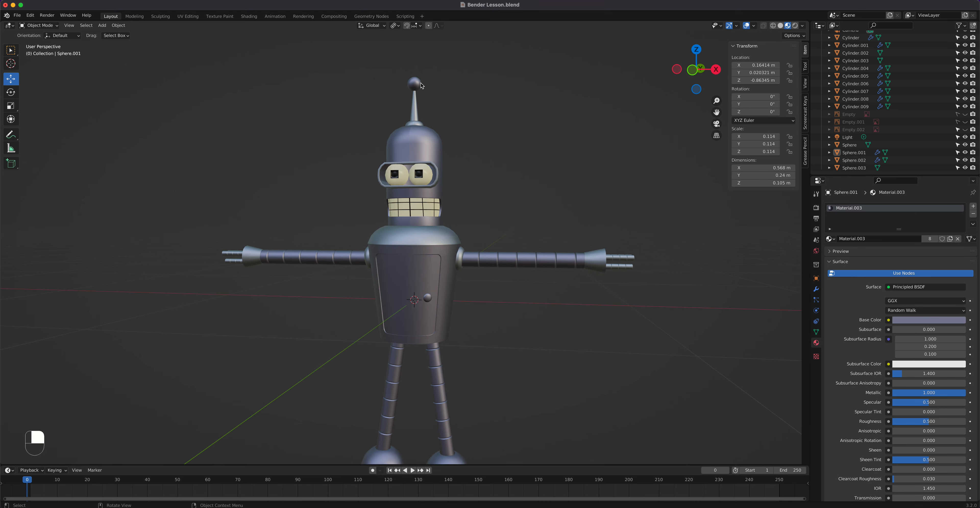
{"action": "middle_click_drag", "start_coordinate": [424, 280], "coordinate": [377, 237], "text": "shift"}
{"action": "scroll", "coordinate": [425, 206], "scroll_direction": "up", "scroll_amount": 3}
{"action": "scroll", "coordinate": [425, 206], "scroll_direction": "down", "scroll_amount": 2}
{"action": "scroll", "coordinate": [426, 206], "scroll_direction": "down", "scroll_amount": 1}
{"action": "left_click", "coordinate": [457, 219]}
{"action": "scroll", "coordinate": [380, 240], "scroll_direction": "down", "scroll_amount": 1}
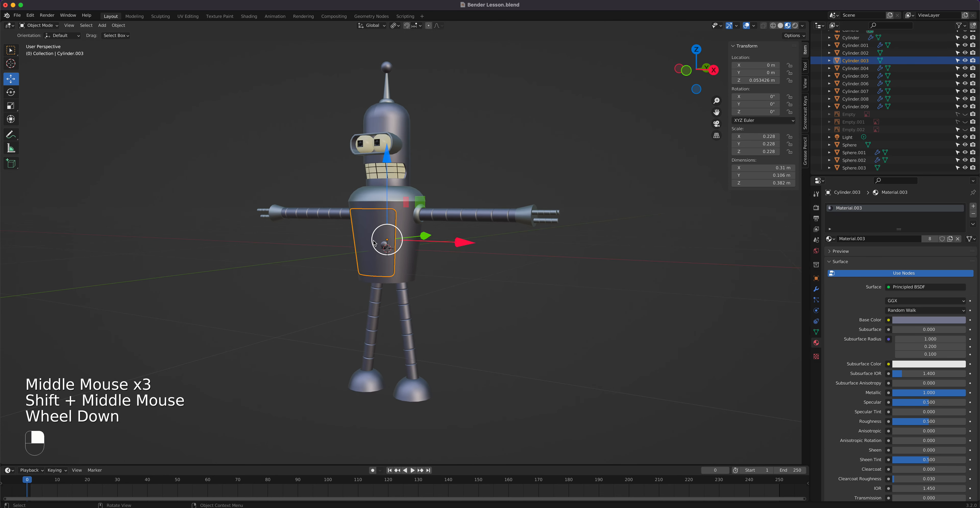
{"action": "left_click", "coordinate": [432, 278]}
Turn off the viewport overlays and hide the transform sidebar to show the complete robot without distractions.
{"action": "left_click", "coordinate": [747, 25]}
{"action": "key", "text": "n"}
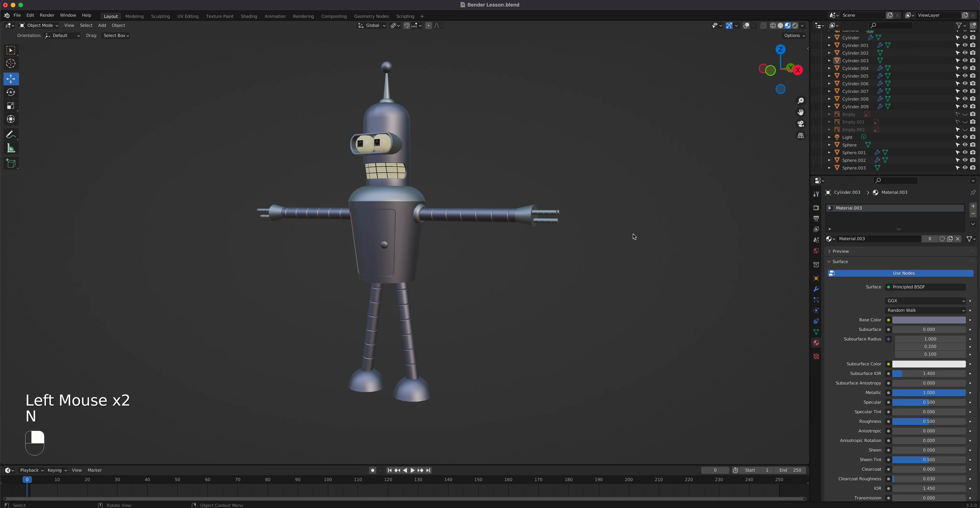
{"action": "scroll", "coordinate": [528, 262], "scroll_direction": "up", "scroll_amount": 1}
{"action": "middle_click_drag", "start_coordinate": [428, 242], "coordinate": [385, 257]}
{"action": "scroll", "coordinate": [384, 257], "scroll_direction": "down", "scroll_amount": 2}
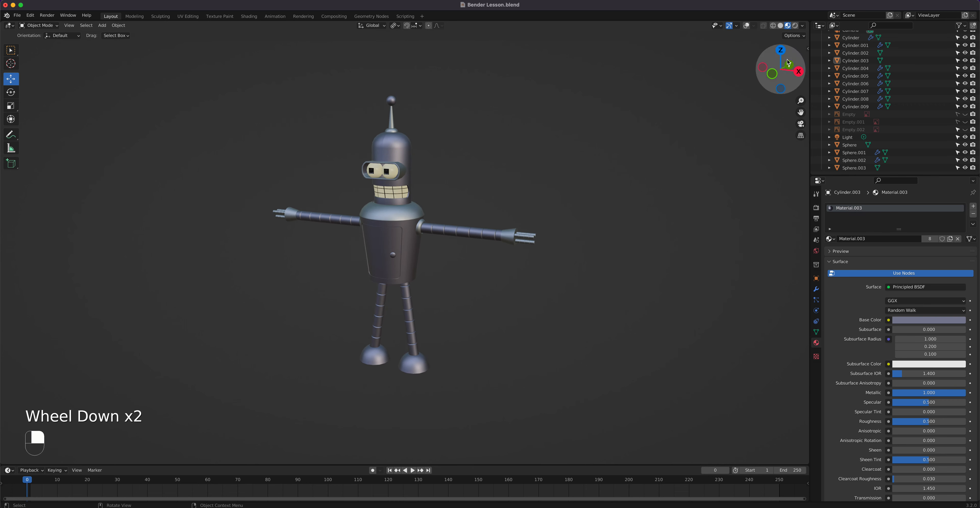